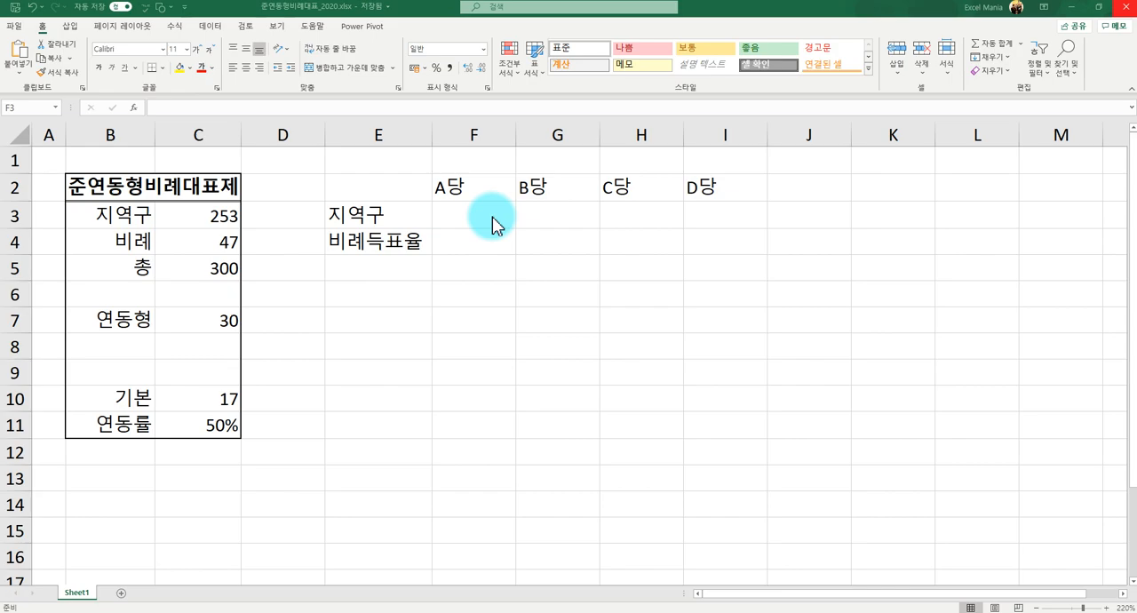
# - Look over the party table in E2:I4, with columns A당 to D당 and rows 지역구 and 비례득표율
pyautogui.click(493, 216)
pyautogui.click(493, 217)
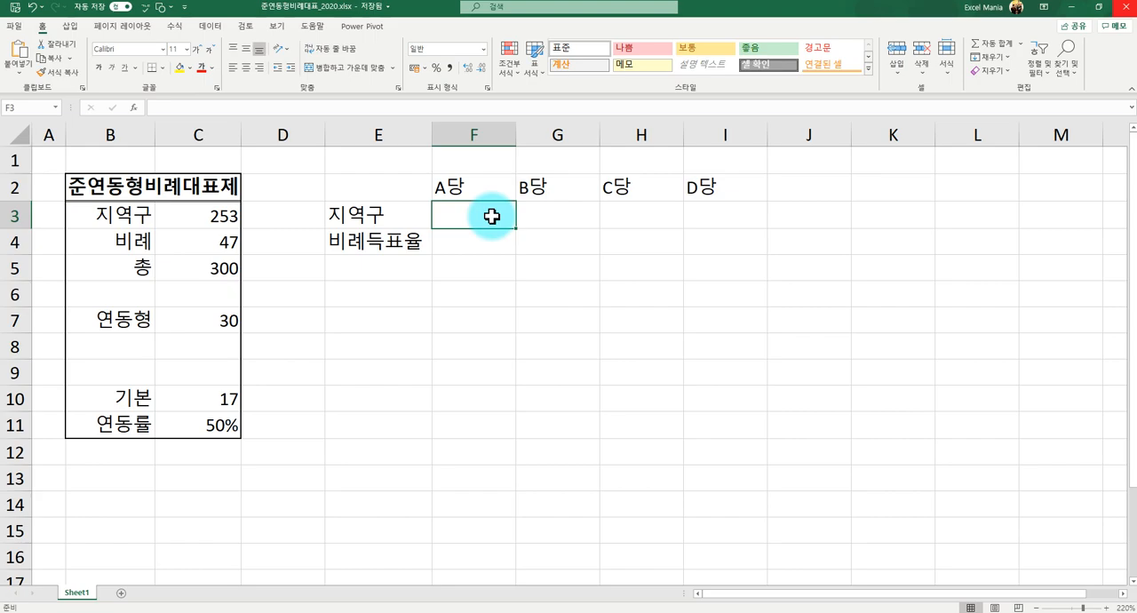
pyautogui.press('Up')
pyautogui.press('Left')
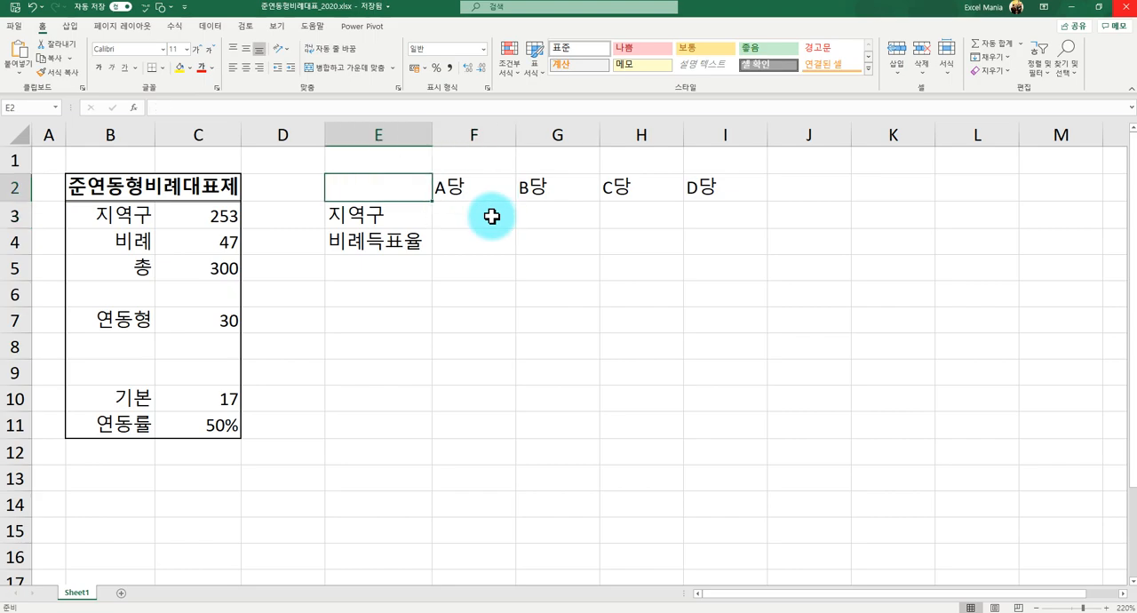
pyautogui.press('Right')
pyautogui.press('Right')
pyautogui.press('Right')
pyautogui.press('Left')
pyautogui.press('Left')
pyautogui.press('Right')
pyautogui.press('Right')
pyautogui.press('Right')
pyautogui.press('Down')
pyautogui.press('Left')
pyautogui.press('Left')
pyautogui.press('Down')
pyautogui.press('Left')
pyautogui.press('Up')
# - Examine the 지역구, 비례, 총, 연동형, 기본 and 연동률 figures in column C of the 준연동형비례대표제 table
pyautogui.press('Left')
pyautogui.press('Down')
pyautogui.press('Left')
pyautogui.press('Left')
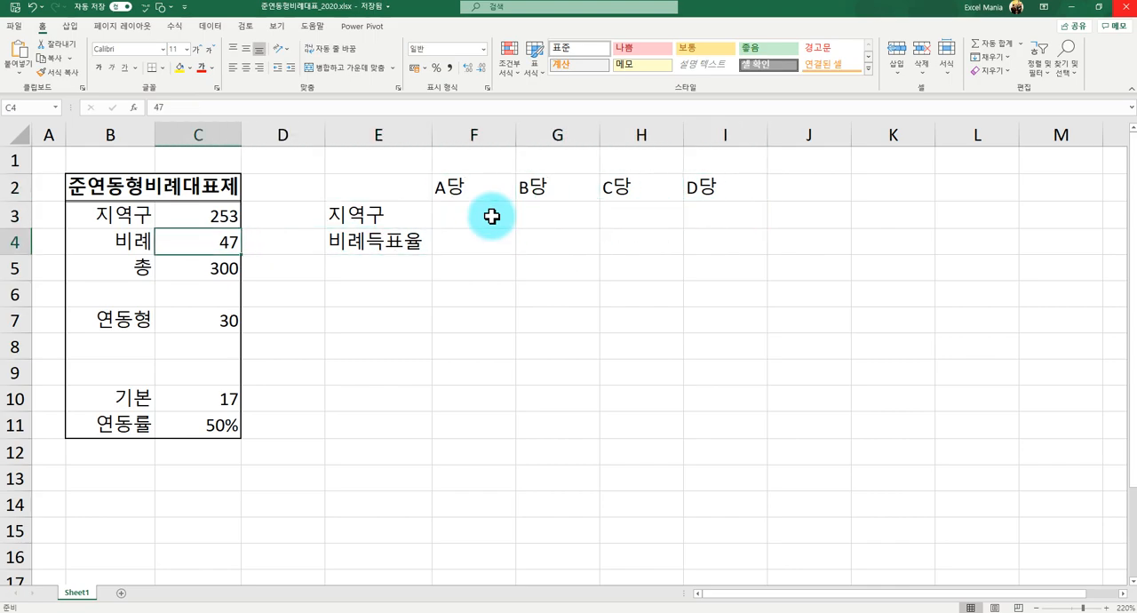
pyautogui.press('Up')
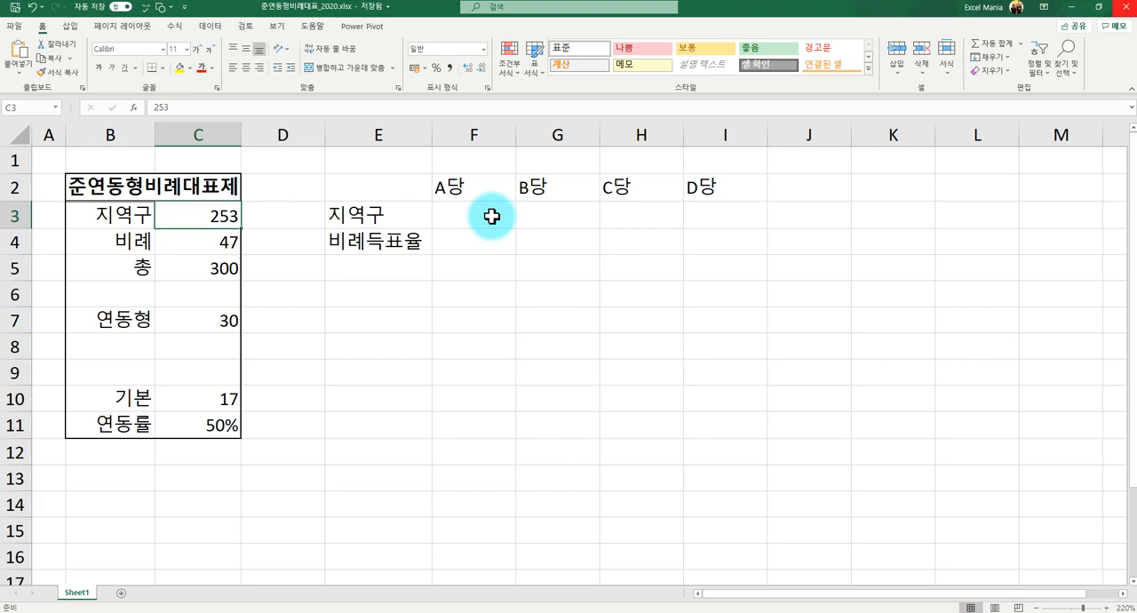
pyautogui.press('Left')
pyautogui.press('Right')
pyautogui.press('Down')
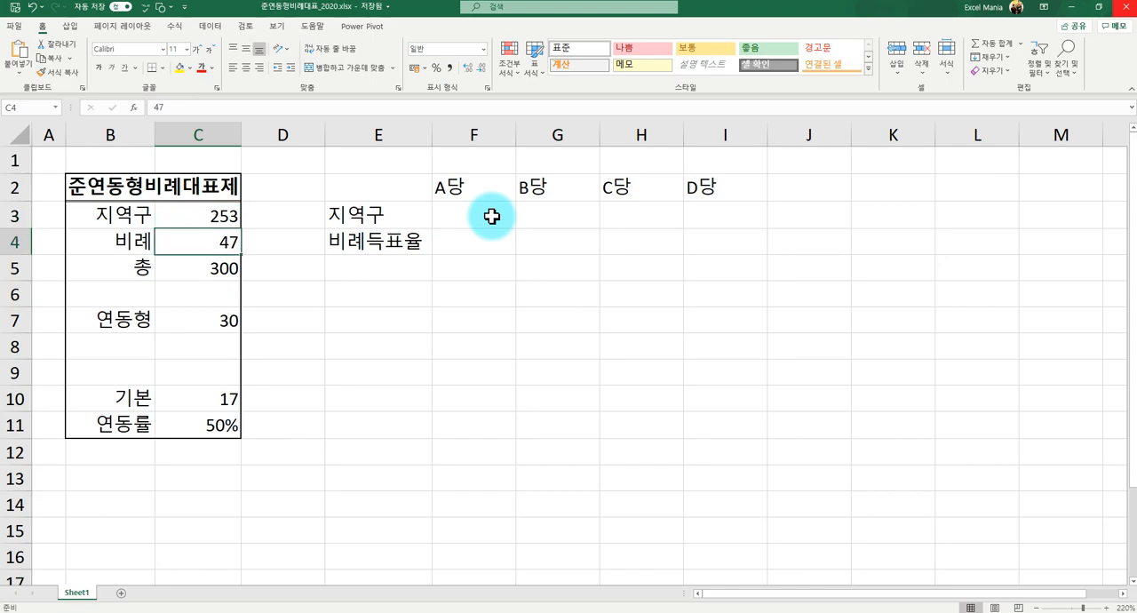
pyautogui.press('Down')
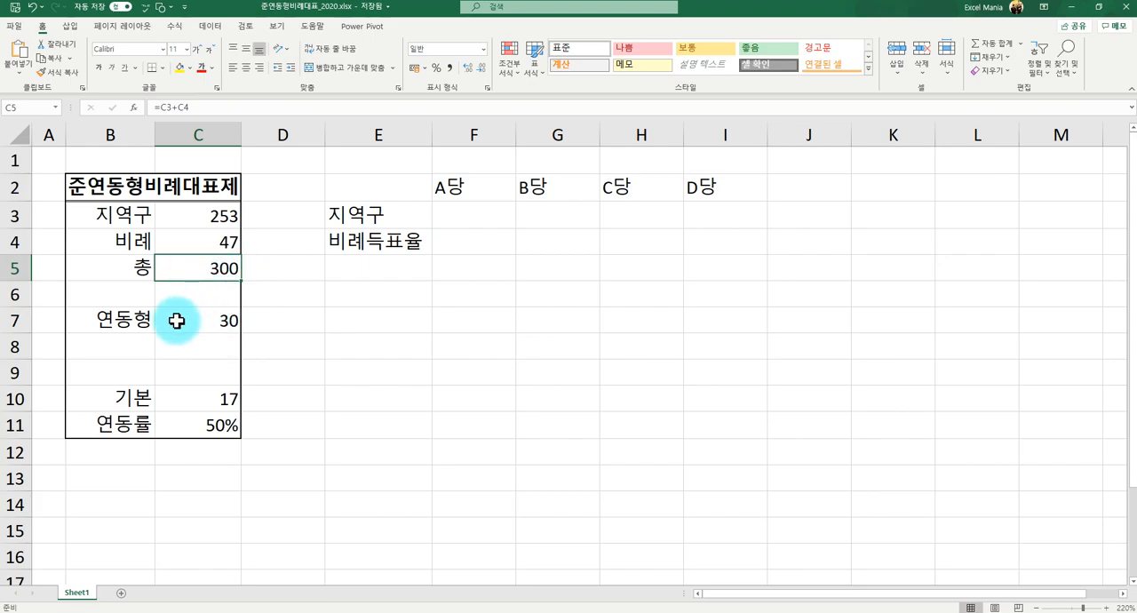
pyautogui.click(222, 243)
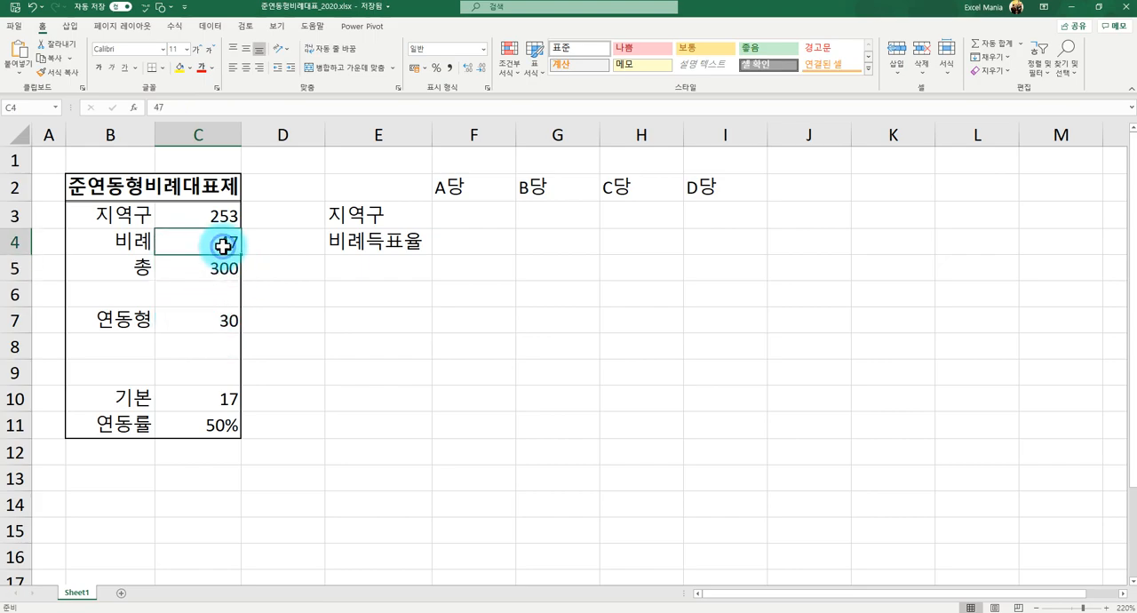
pyautogui.click(194, 323)
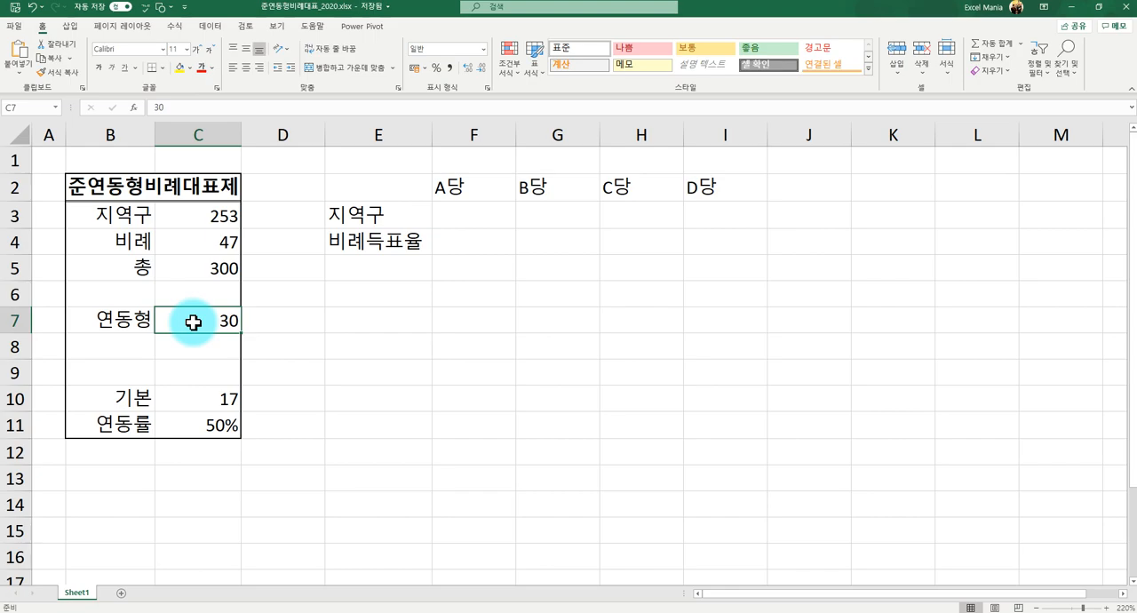
pyautogui.click(219, 401)
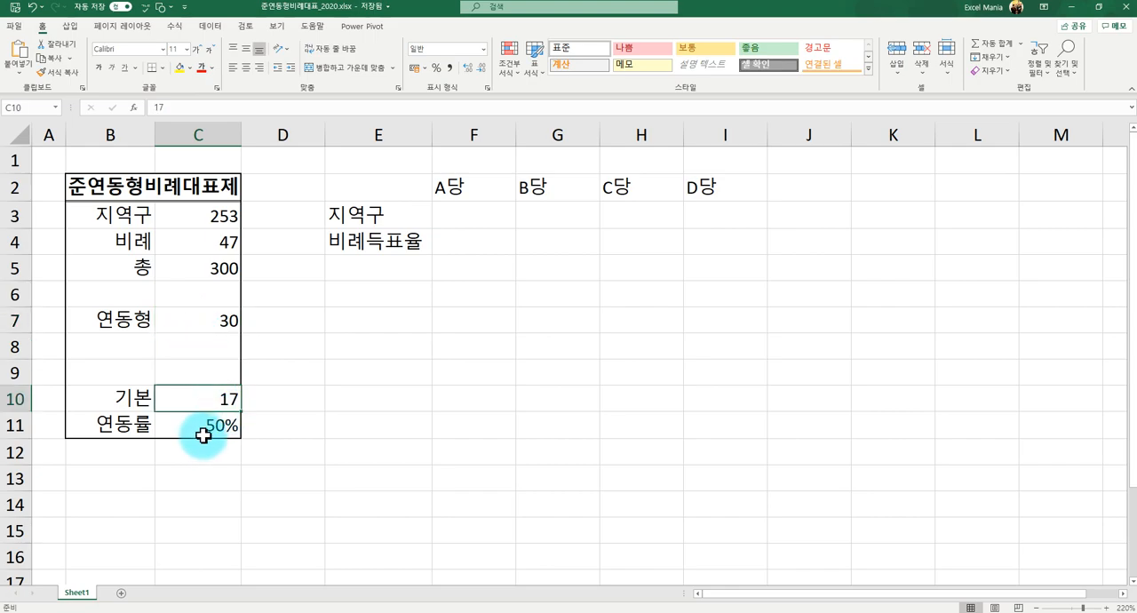
pyautogui.click(207, 426)
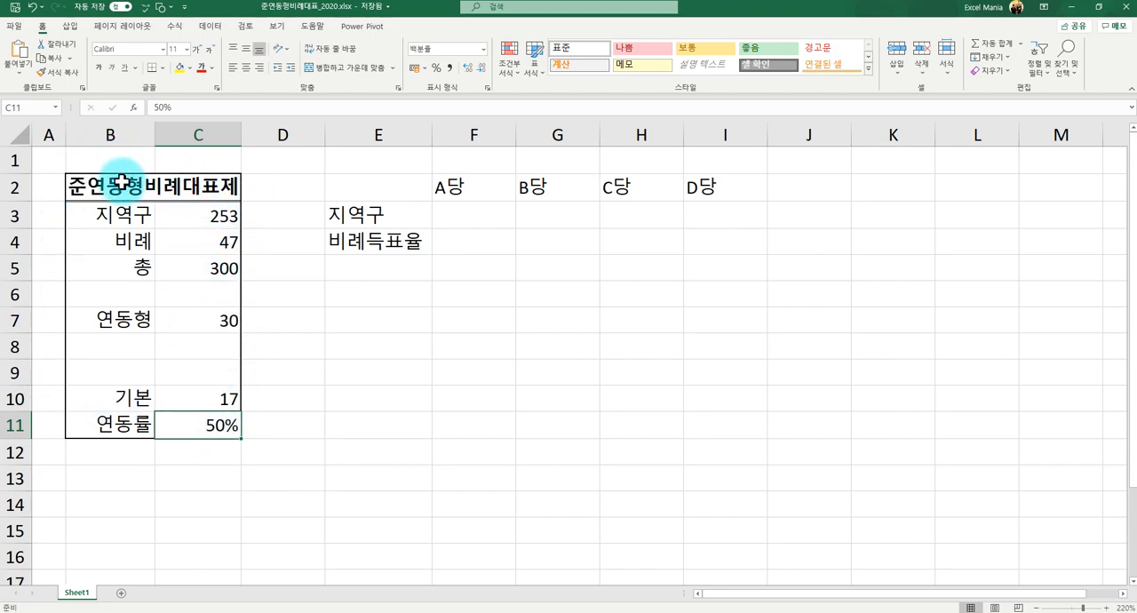
pyautogui.click(197, 312)
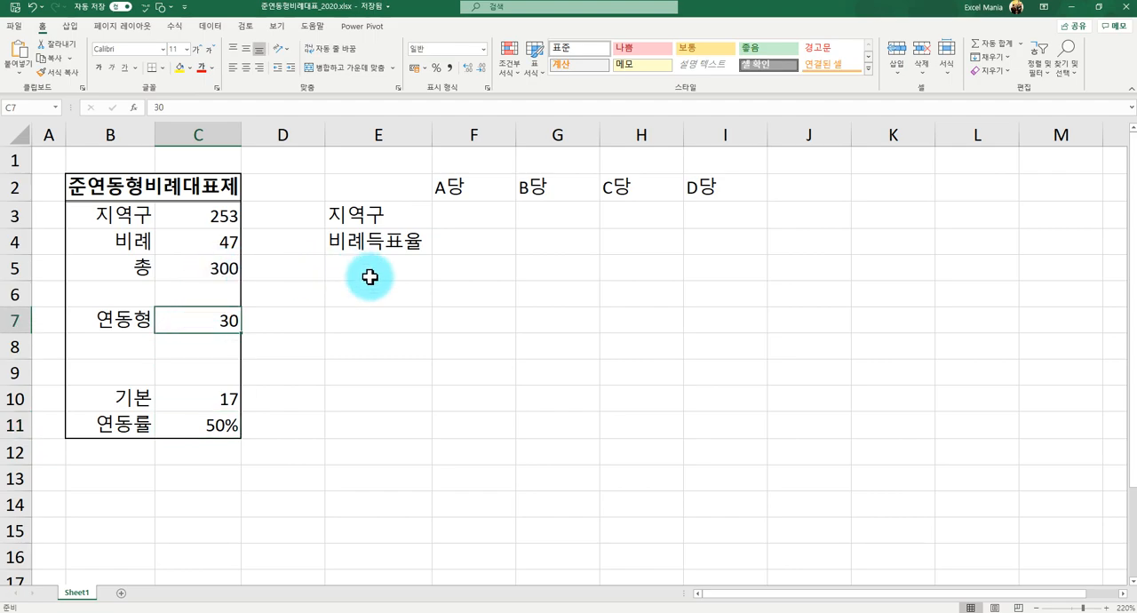
# - Enter the 지역구 seats in F3:I3 as 110 for A당, 110 for B당, 10 for C당 and 23 for D당
pyautogui.click(471, 216)
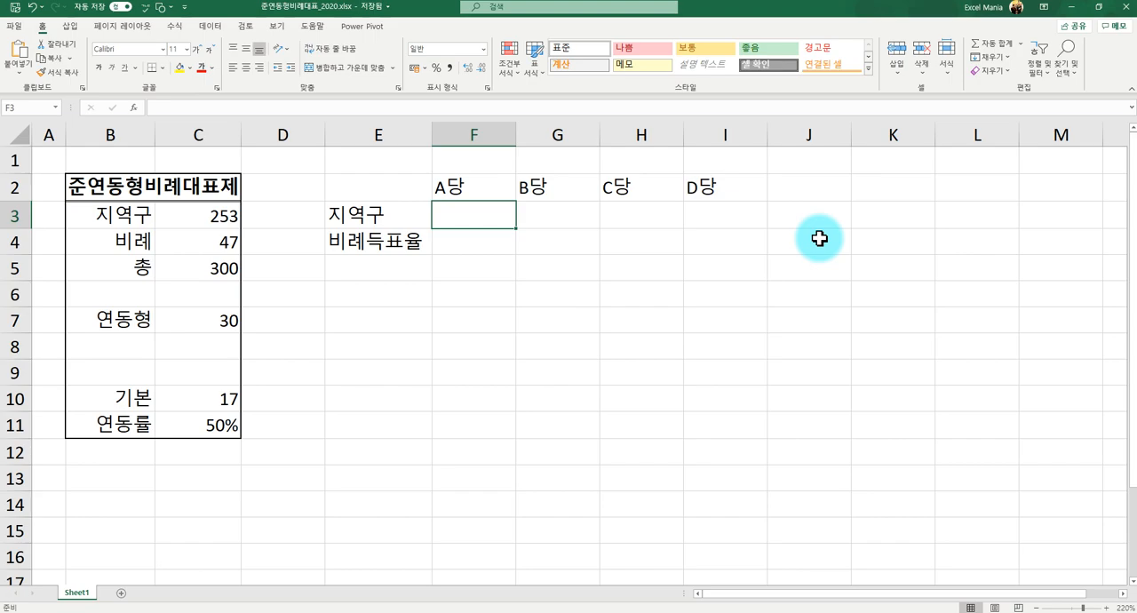
pyautogui.write('110')
pyautogui.press('Tab')
pyautogui.write('110')
pyautogui.press('Tab')
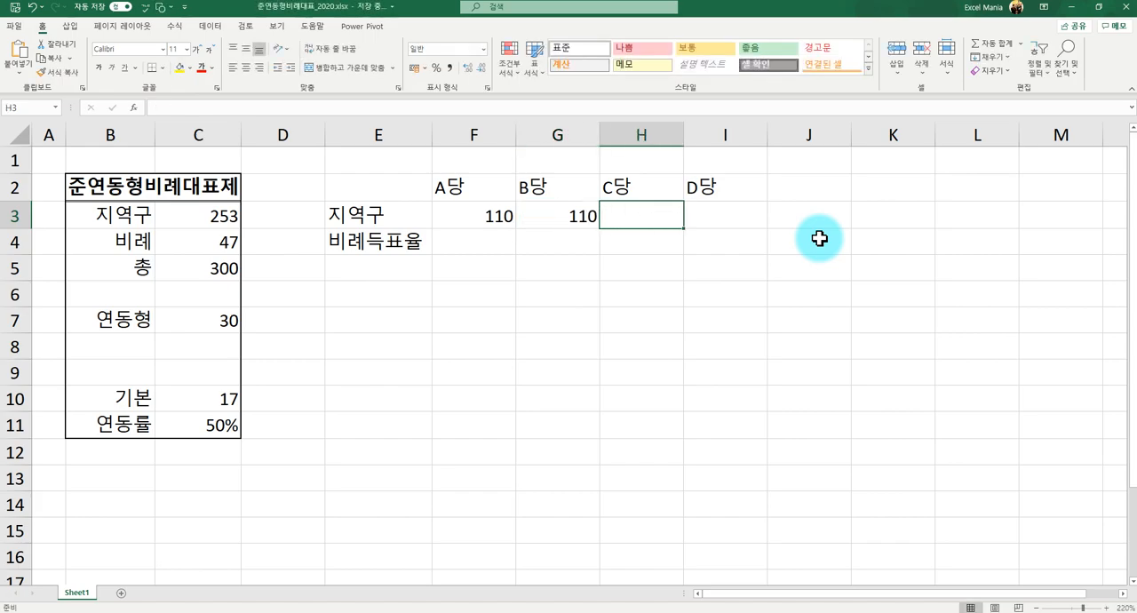
pyautogui.write('10')
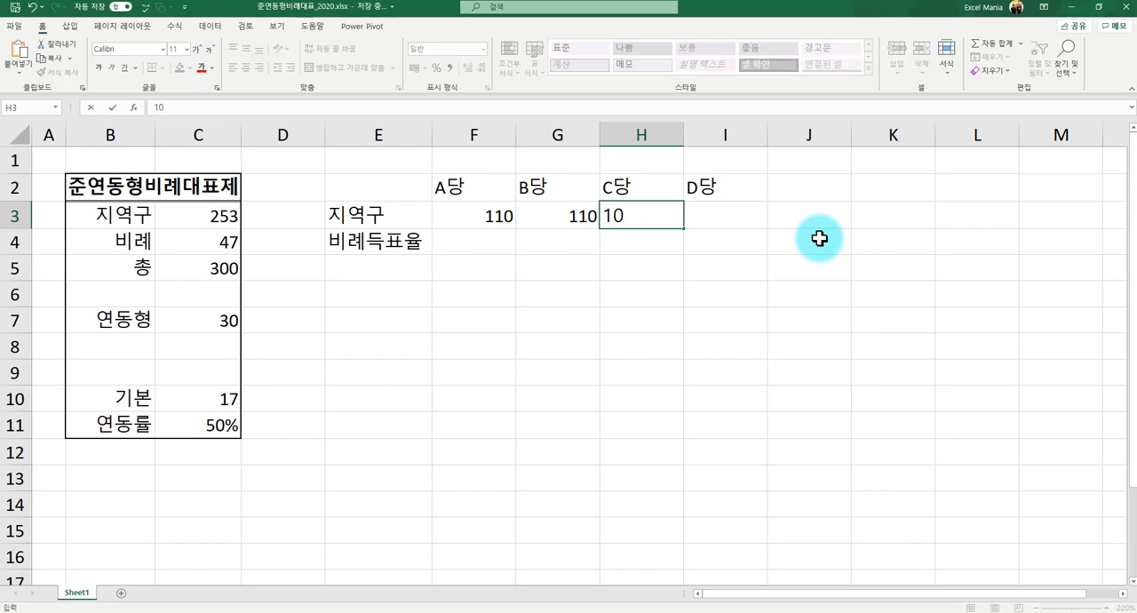
pyautogui.press('Tab')
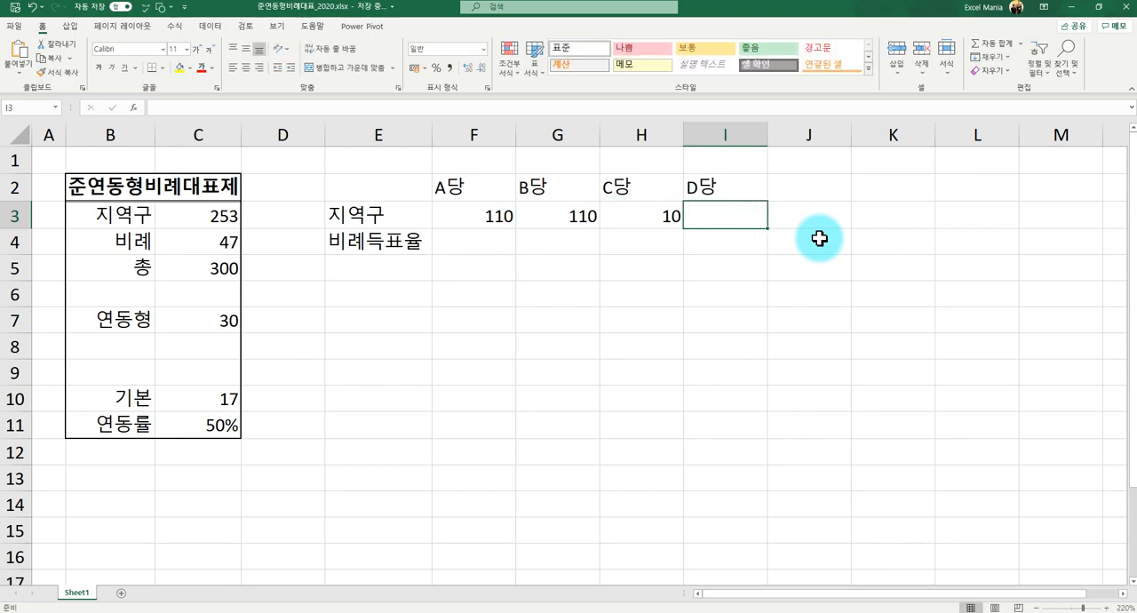
pyautogui.write('23')
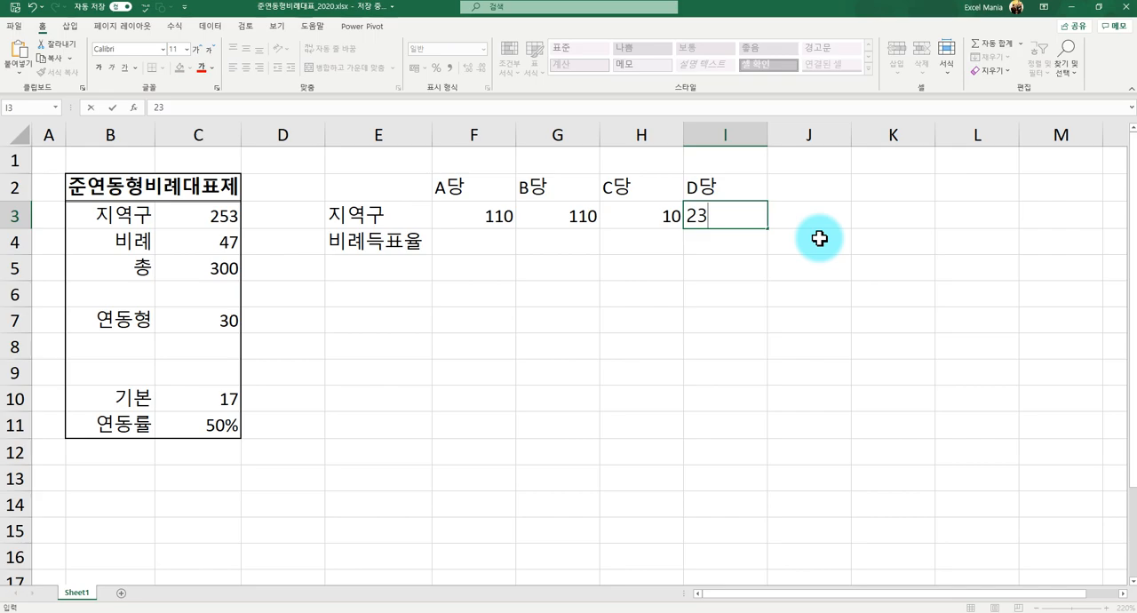
pyautogui.press('Return')
pyautogui.press('Up')
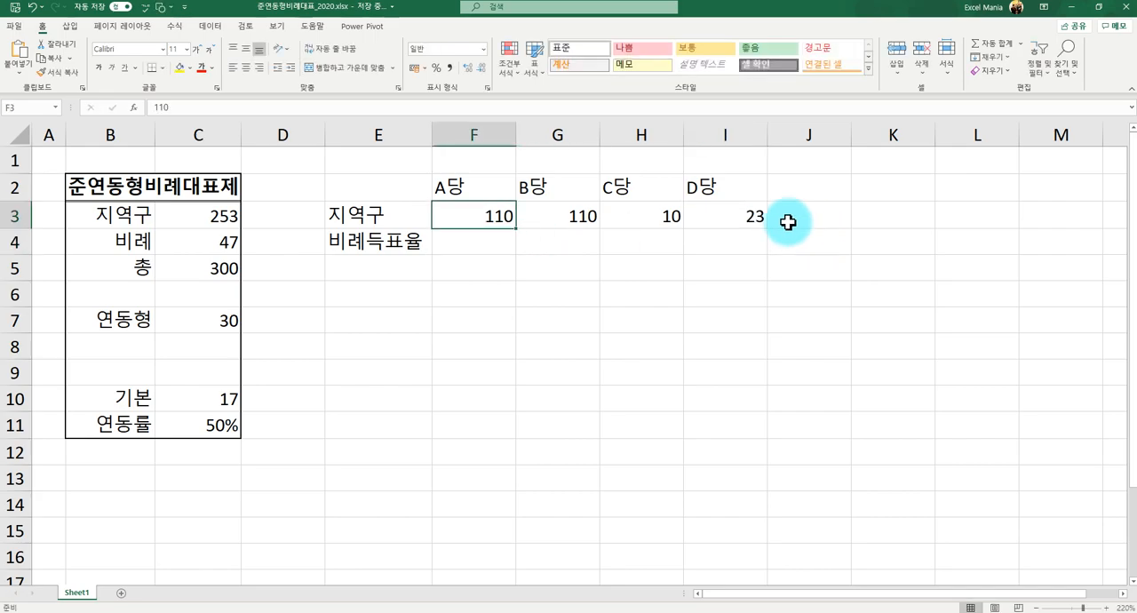
# - Replace the 지역구 value in C3 with the formula =SUM(F3:I3) to total the four parties' seats
pyautogui.click(169, 217)
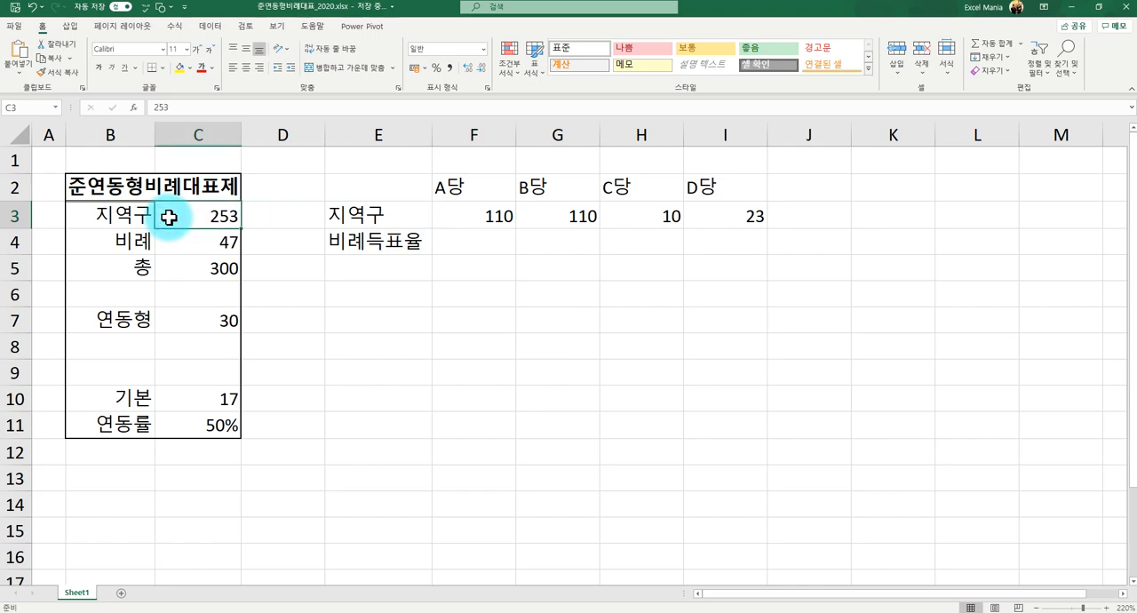
pyautogui.click(225, 108)
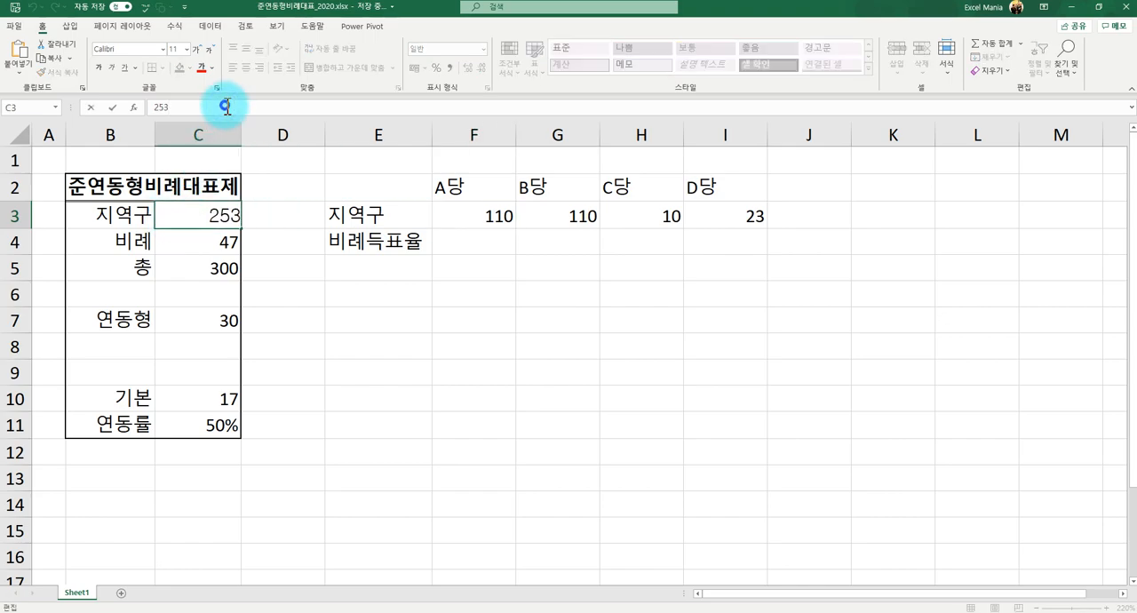
pyautogui.moveTo(225, 107); pyautogui.dragTo(140, 100)
pyautogui.write('=sum(')
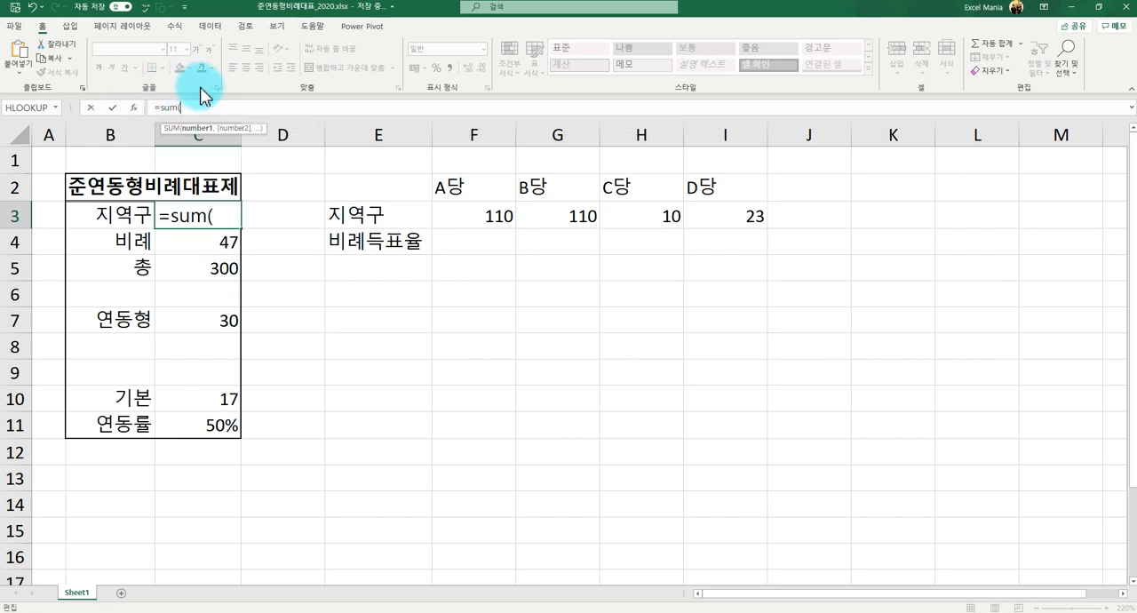
pyautogui.moveTo(497, 217); pyautogui.dragTo(706, 217)
pyautogui.write(')')
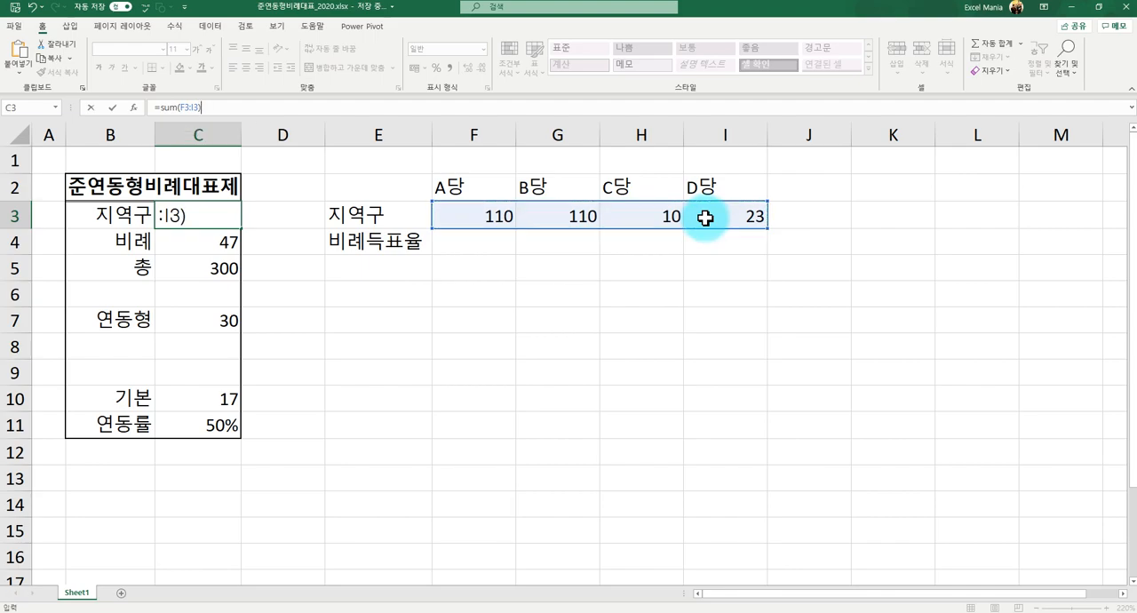
pyautogui.press('Return')
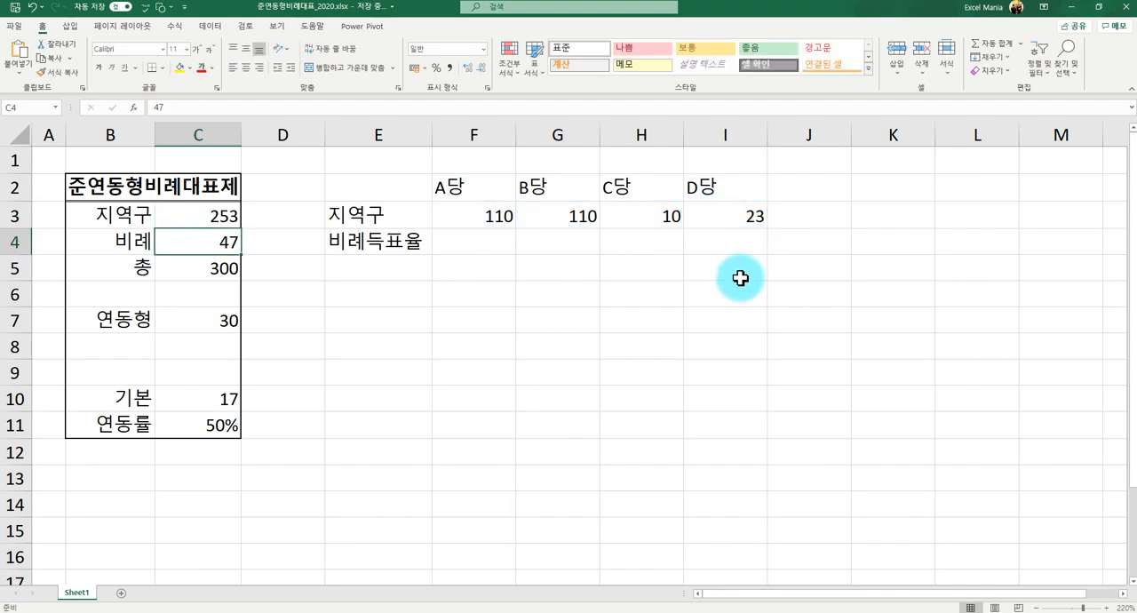
# - Enter the 비례득표율 shares in F4:I4 as 40% for A당, 40% for B당, 10% for C당 and 10% for D당
pyautogui.click(486, 243)
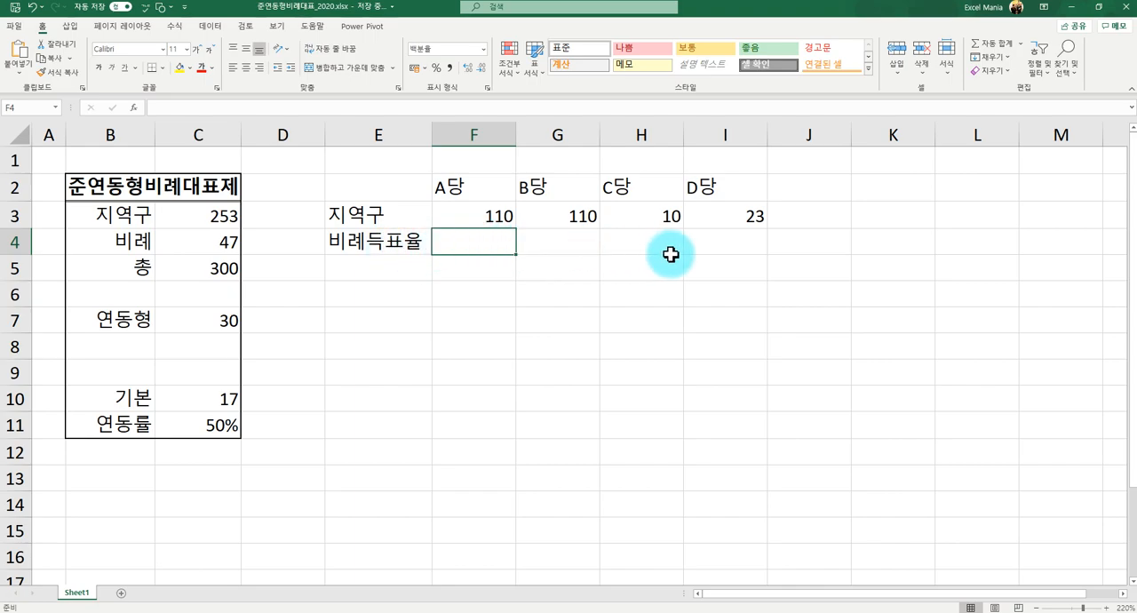
pyautogui.press('Up')
pyautogui.press('Down')
pyautogui.write('40%')
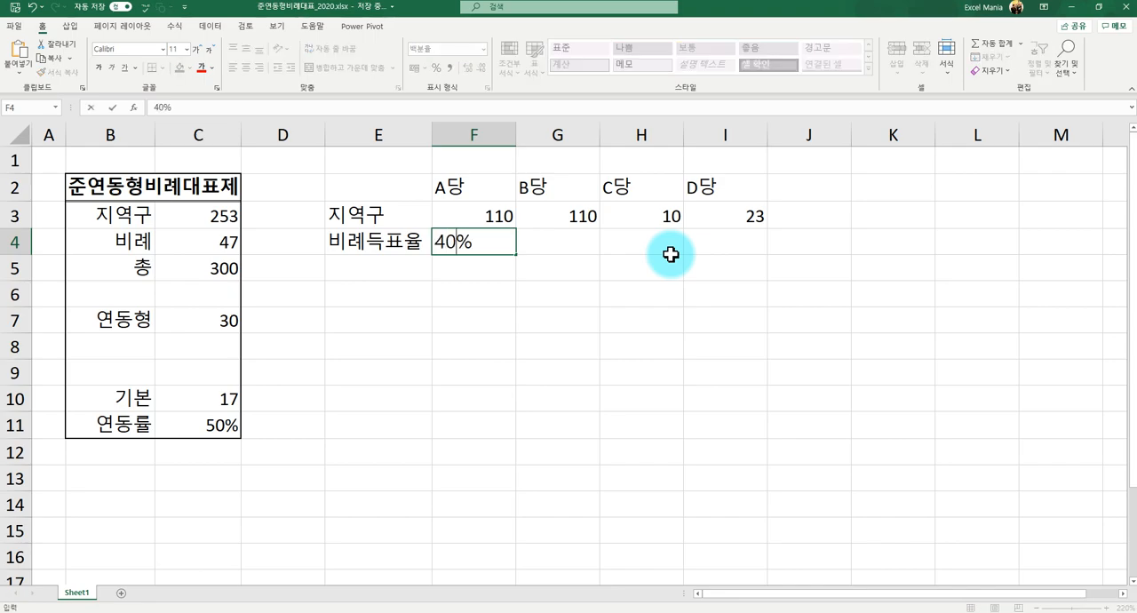
pyautogui.write('%')
pyautogui.press('Tab')
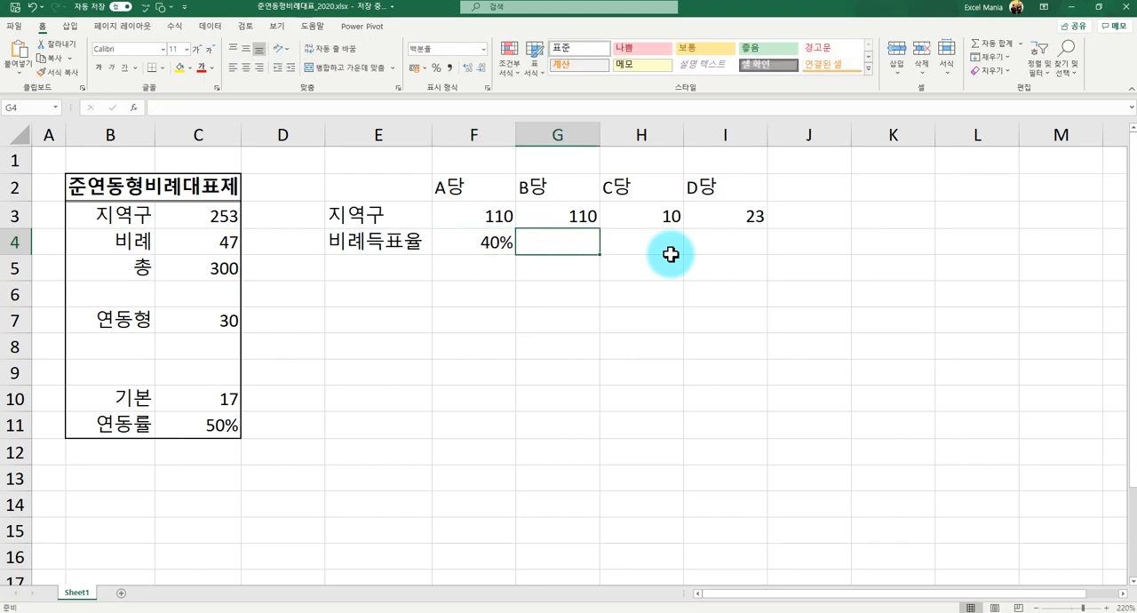
pyautogui.write('40%')
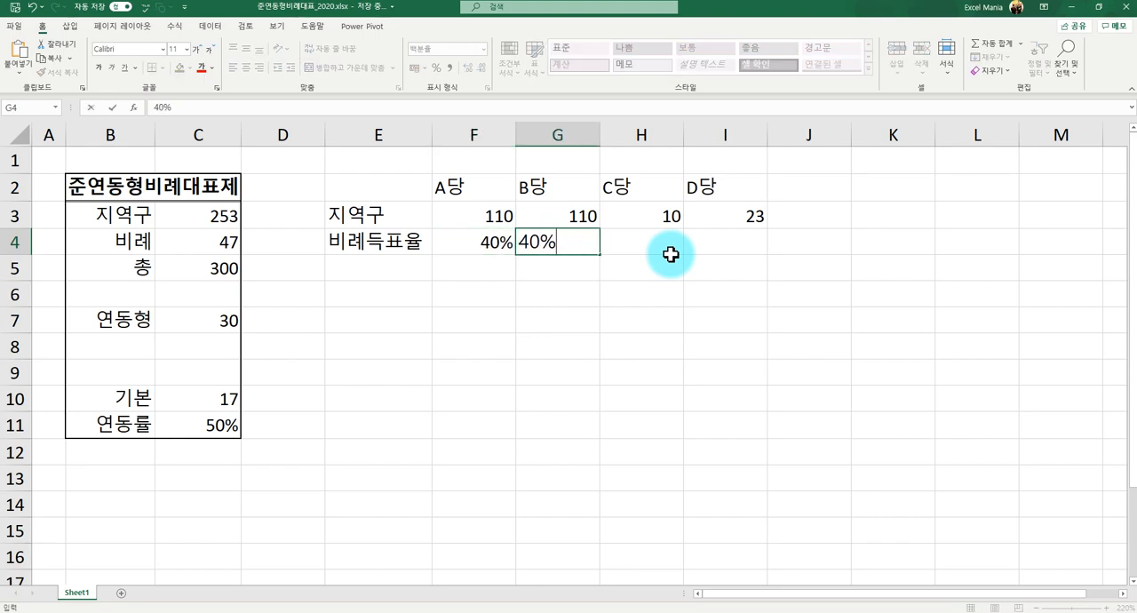
pyautogui.press('Tab')
pyautogui.write('10')
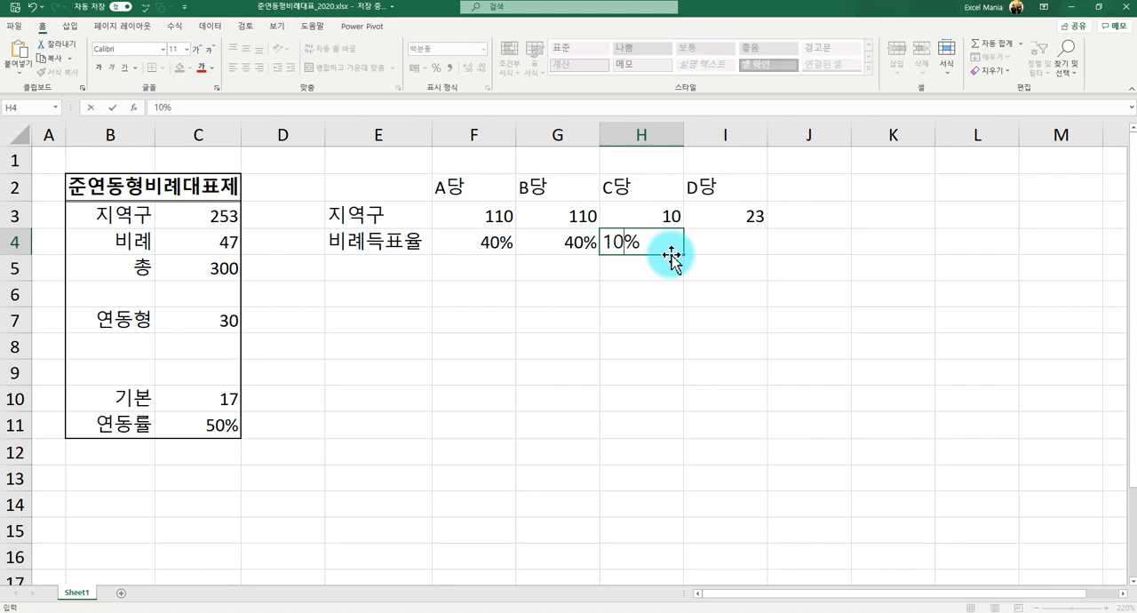
pyautogui.press('Tab')
pyautogui.write('10')
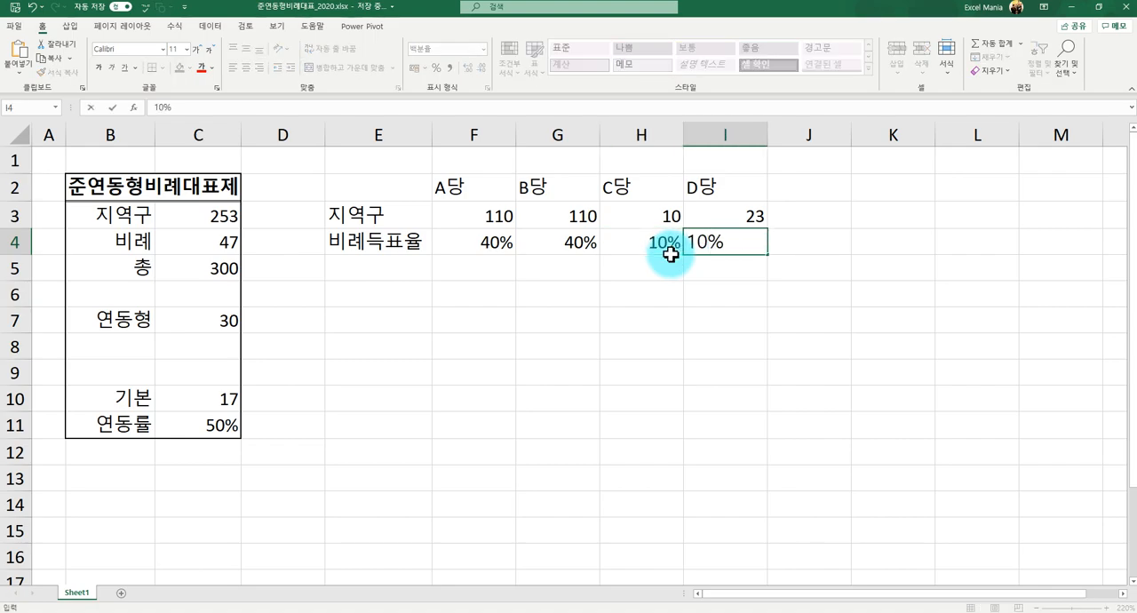
pyautogui.press('Return')
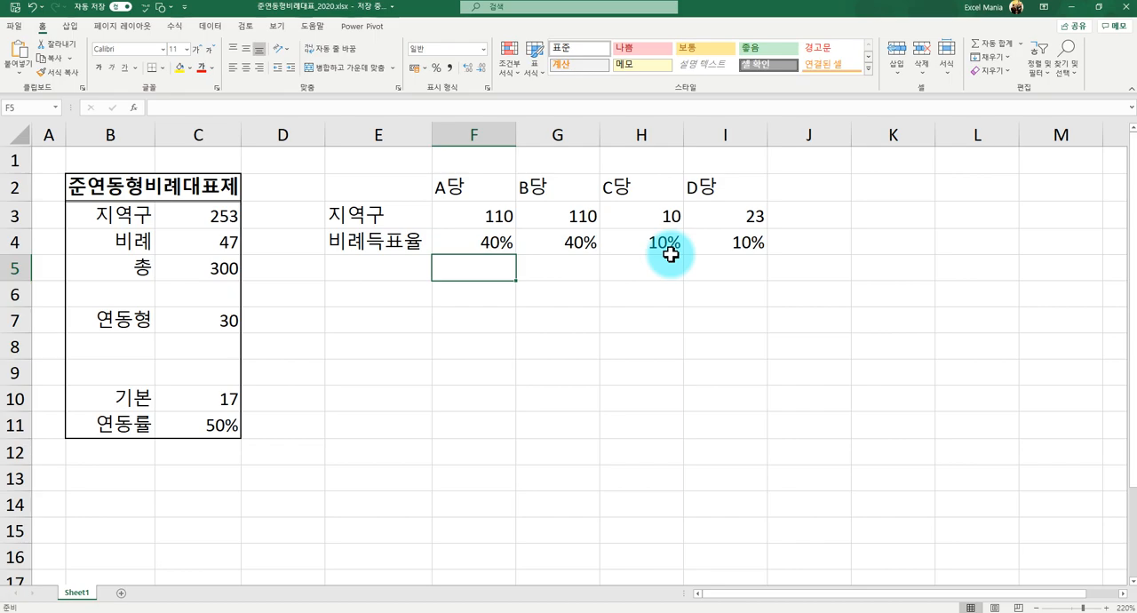
# - Check the number format of A당's 비례득표율 in F4 and review its 지역구 seats and the empty cells below
pyautogui.click(507, 245)
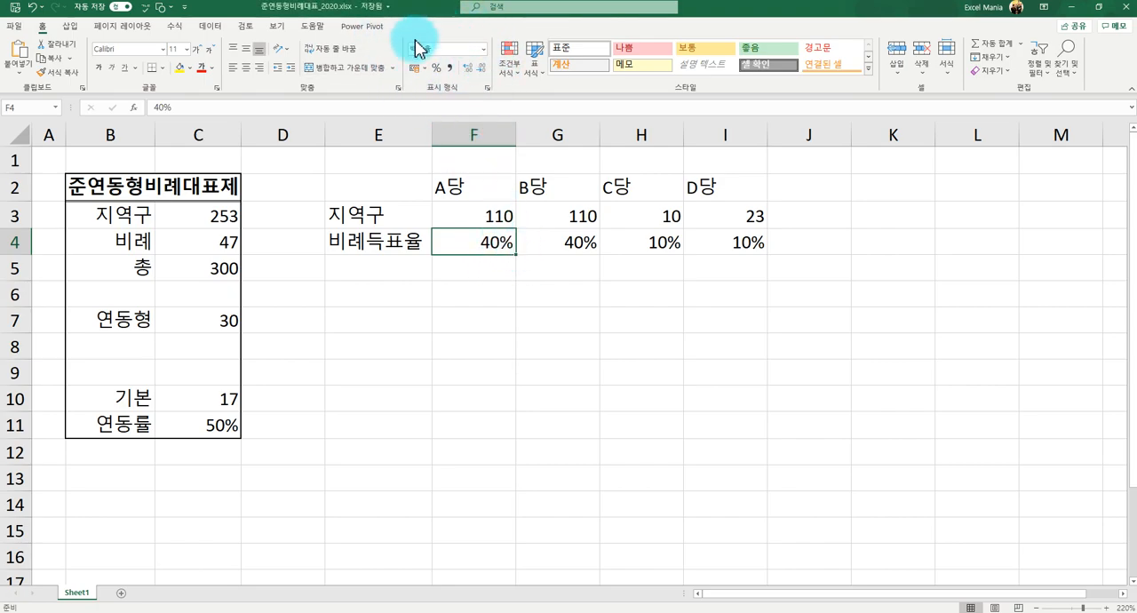
pyautogui.click(431, 49)
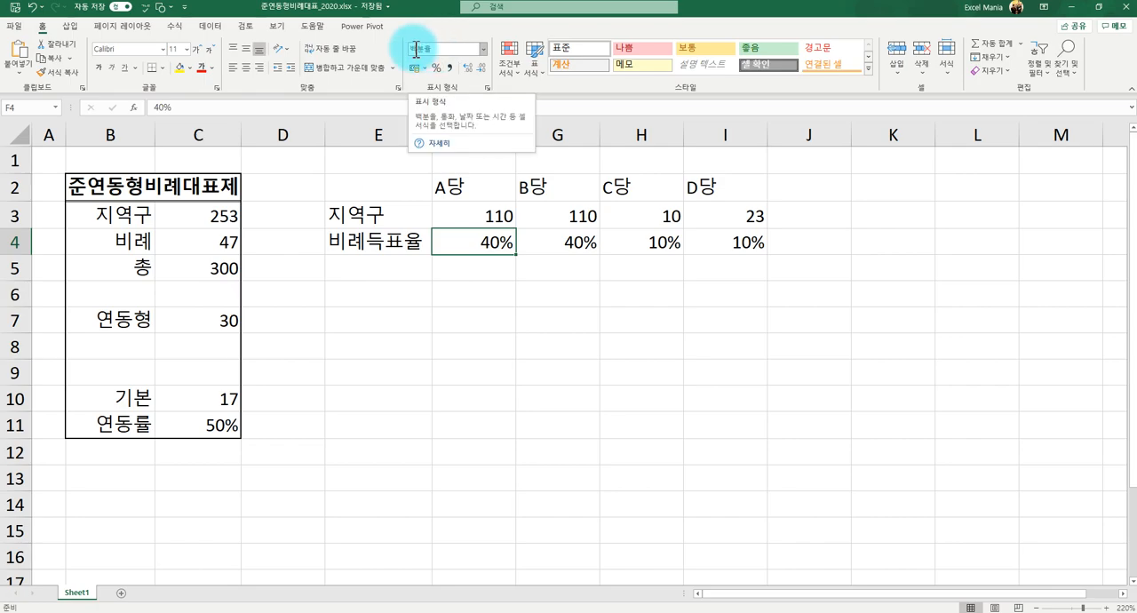
pyautogui.click(486, 246)
pyautogui.click(488, 218)
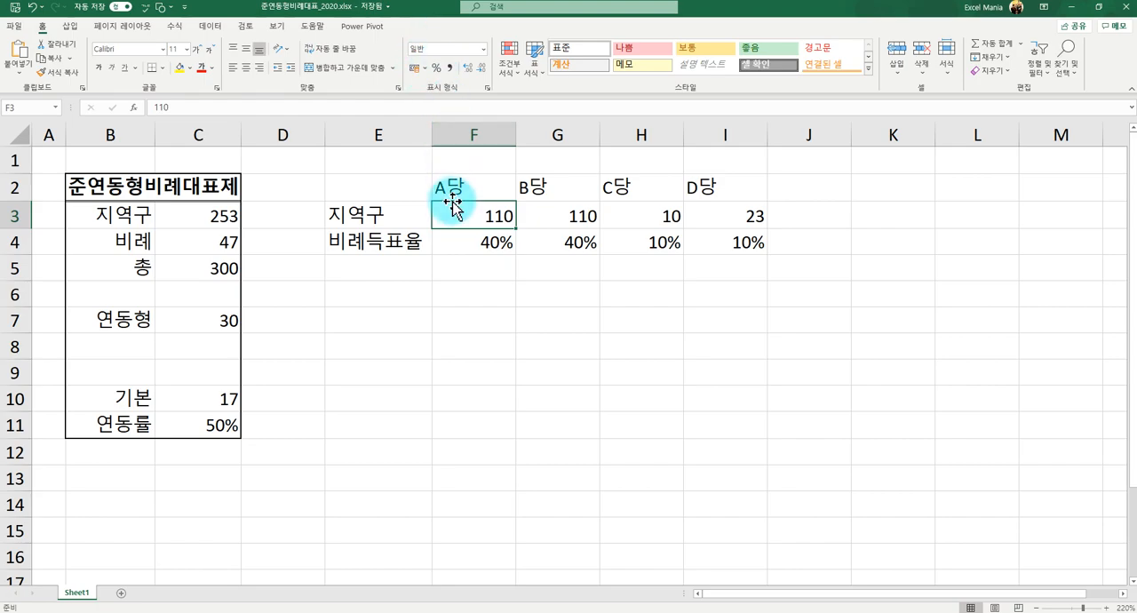
pyautogui.click(462, 233)
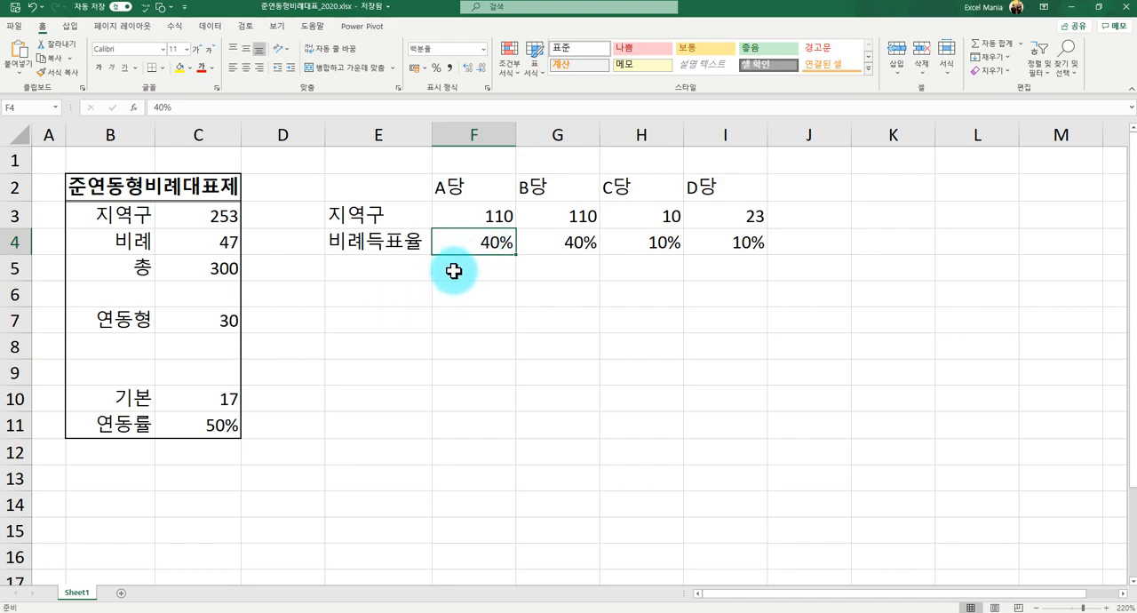
pyautogui.click(454, 271)
pyautogui.moveTo(380, 275); pyautogui.dragTo(742, 327)
pyautogui.click(469, 271)
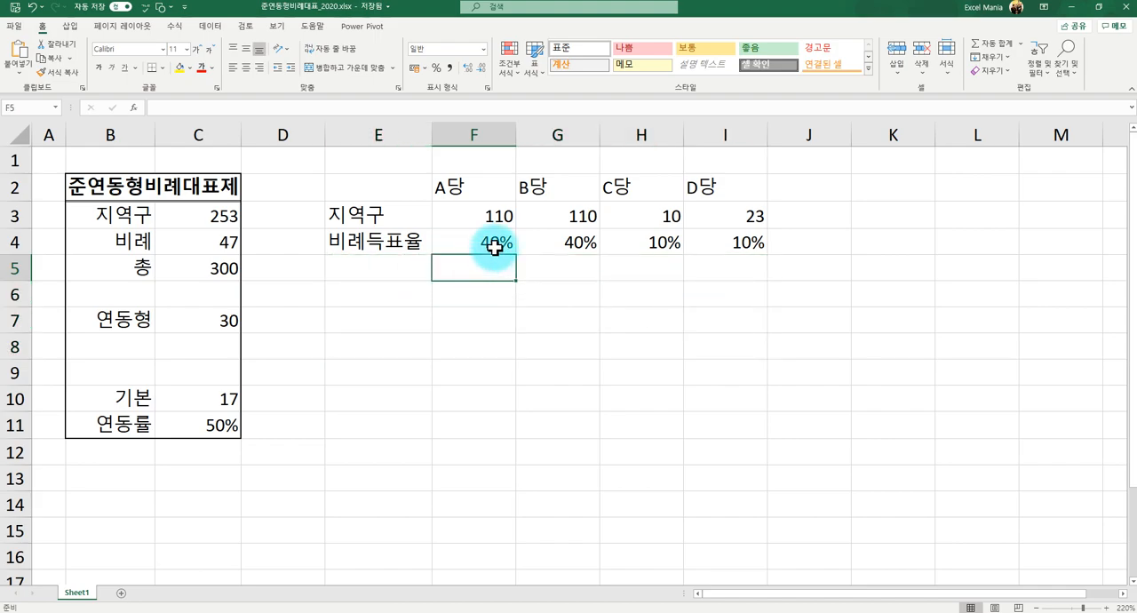
pyautogui.click(488, 246)
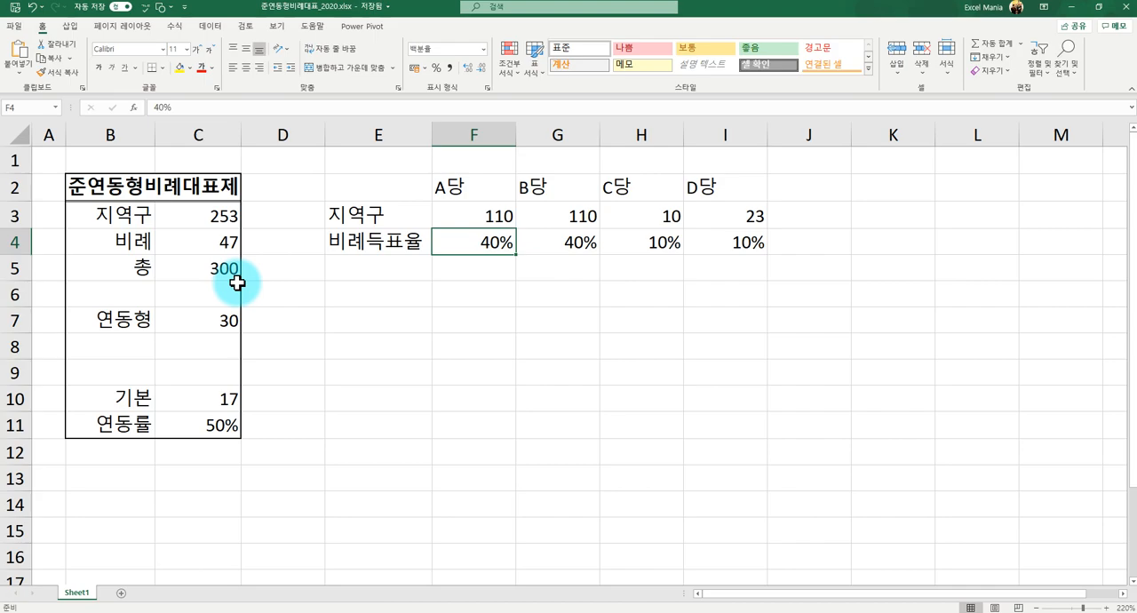
# - Enter the formula =C5*F4 in F5 to multiply the 총 seats by A당's 비례득표율
pyautogui.click(211, 266)
pyautogui.click(469, 267)
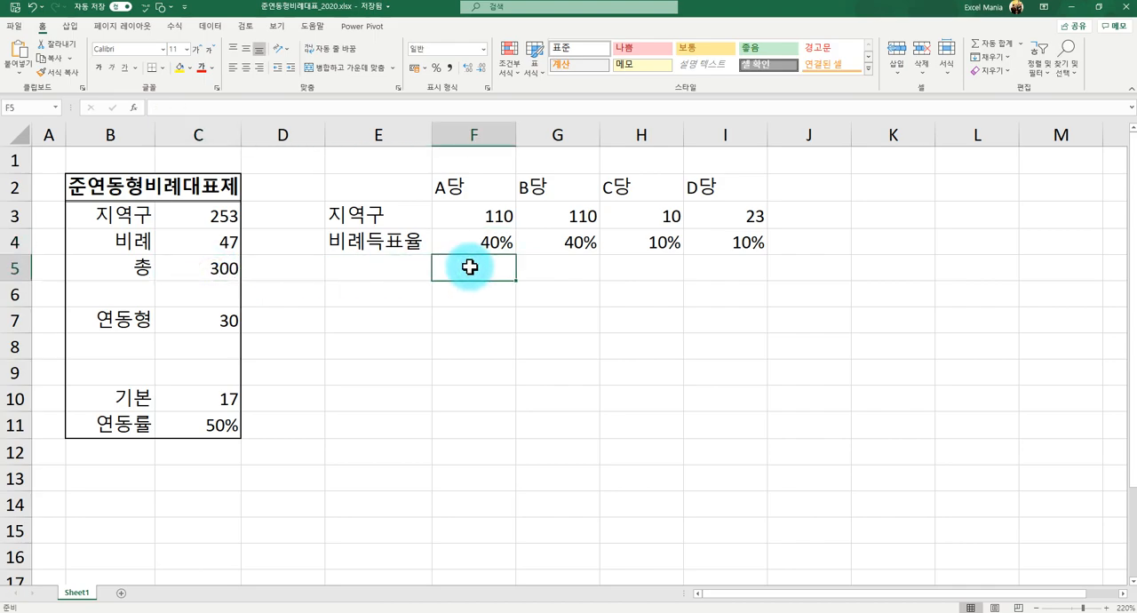
pyautogui.write('=')
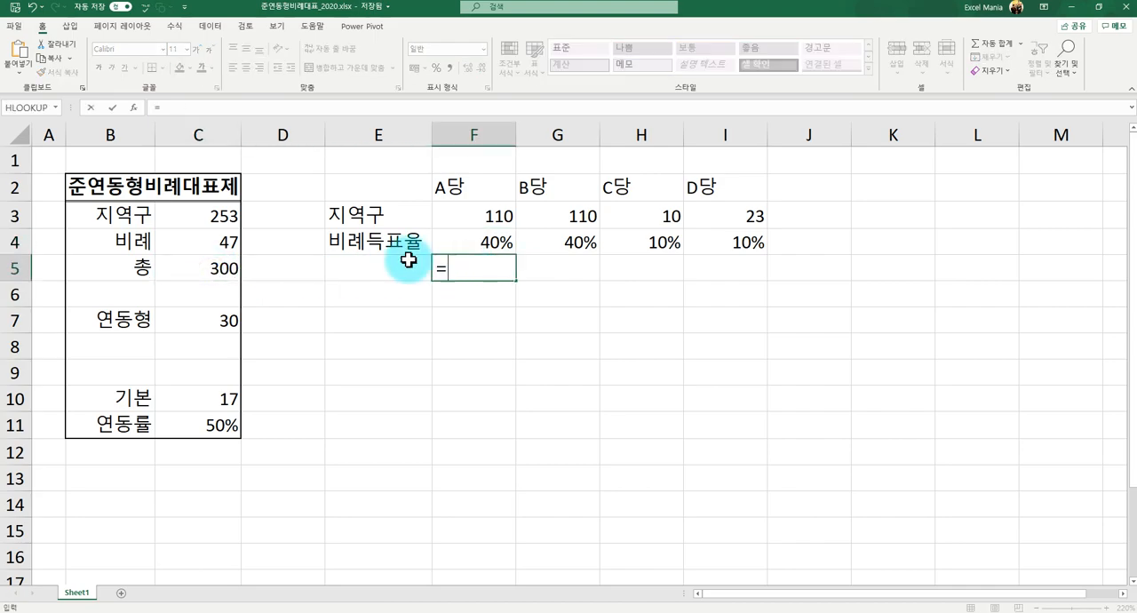
pyautogui.click(218, 268)
pyautogui.write('*')
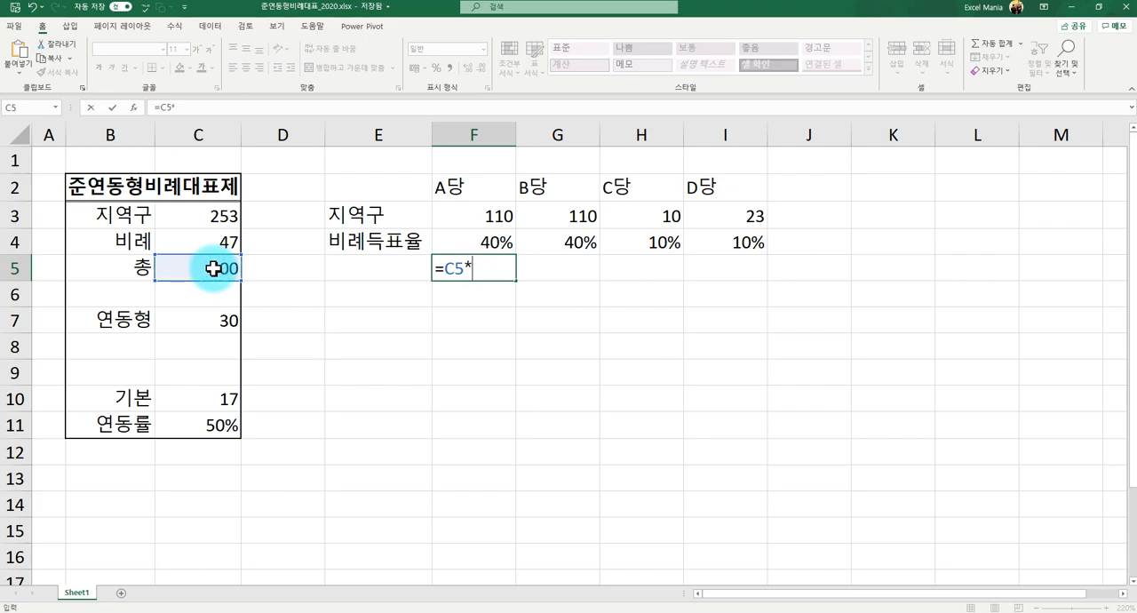
pyautogui.click(476, 236)
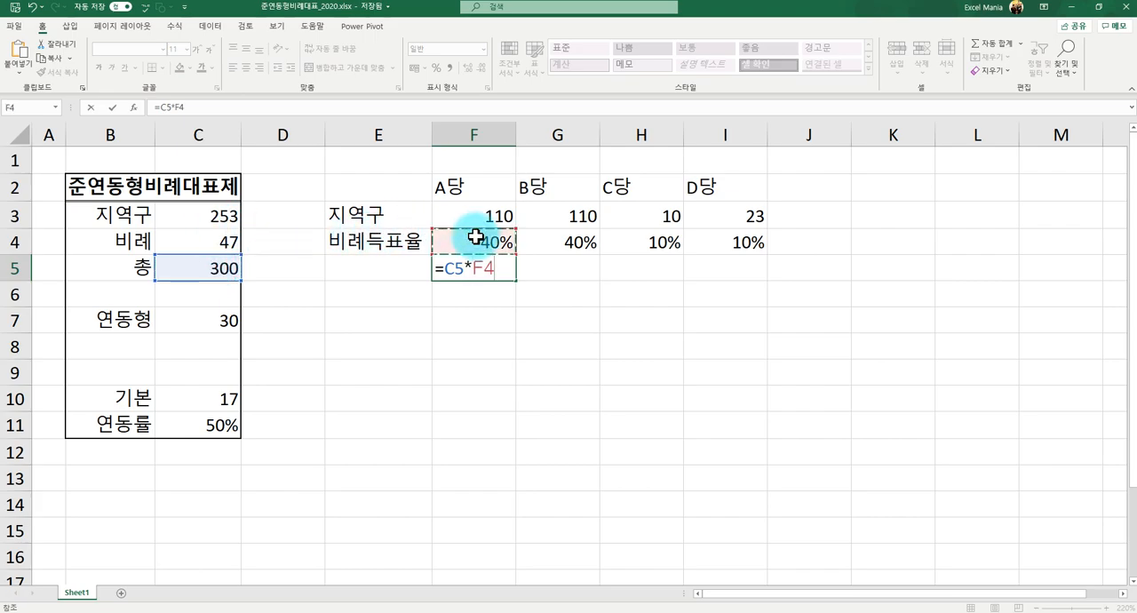
pyautogui.press('Return')
pyautogui.press('Up')
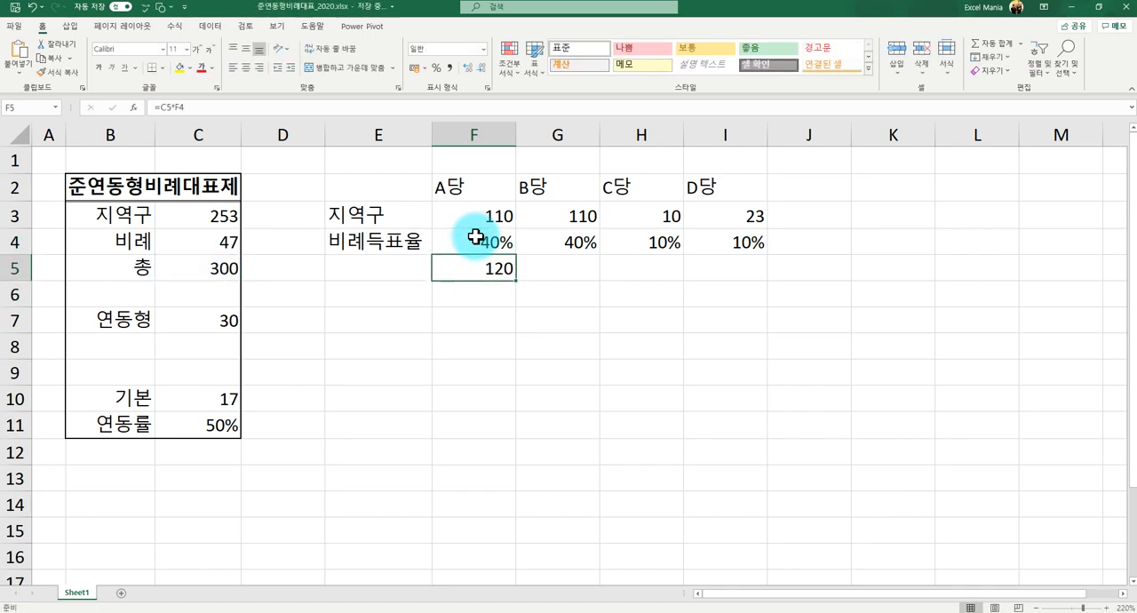
# - Copy A당's formula from F5 into G5, H5 and I5 and check the references in the pasted cells
pyautogui.press('Left')
pyautogui.press('Right')
pyautogui.press('Right')
pyautogui.press('Down')
pyautogui.press('Left')
pyautogui.hotkey('ctrl', 'c')
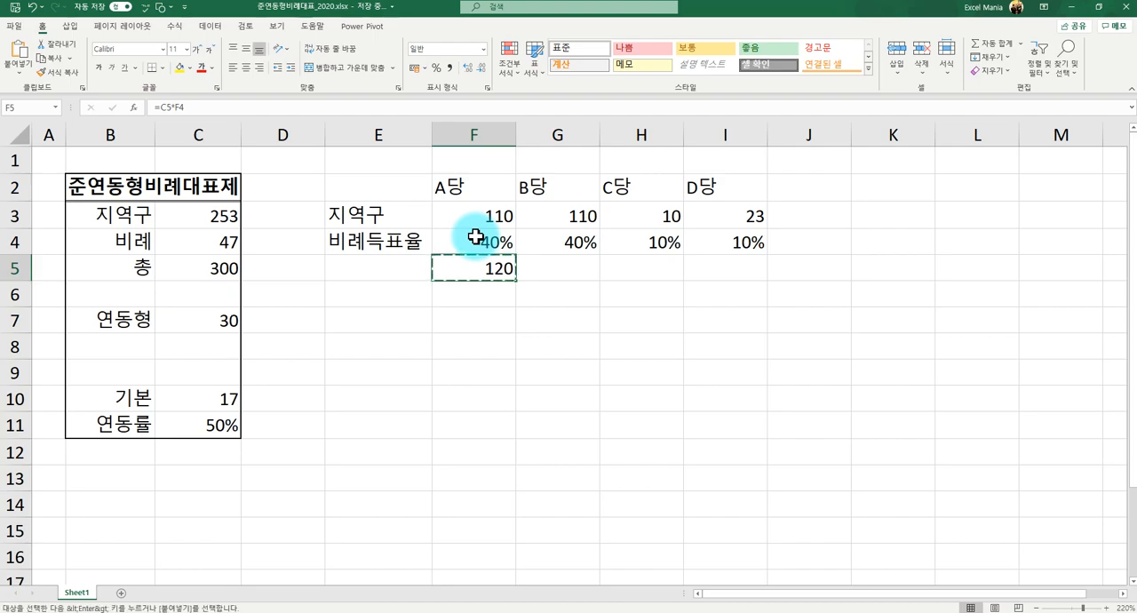
pyautogui.press('Right')
pyautogui.hotkey('ctrl', 'v')
pyautogui.press('Right')
pyautogui.hotkey('ctrl', 'v')
pyautogui.press('Right')
pyautogui.hotkey('ctrl', 'v')
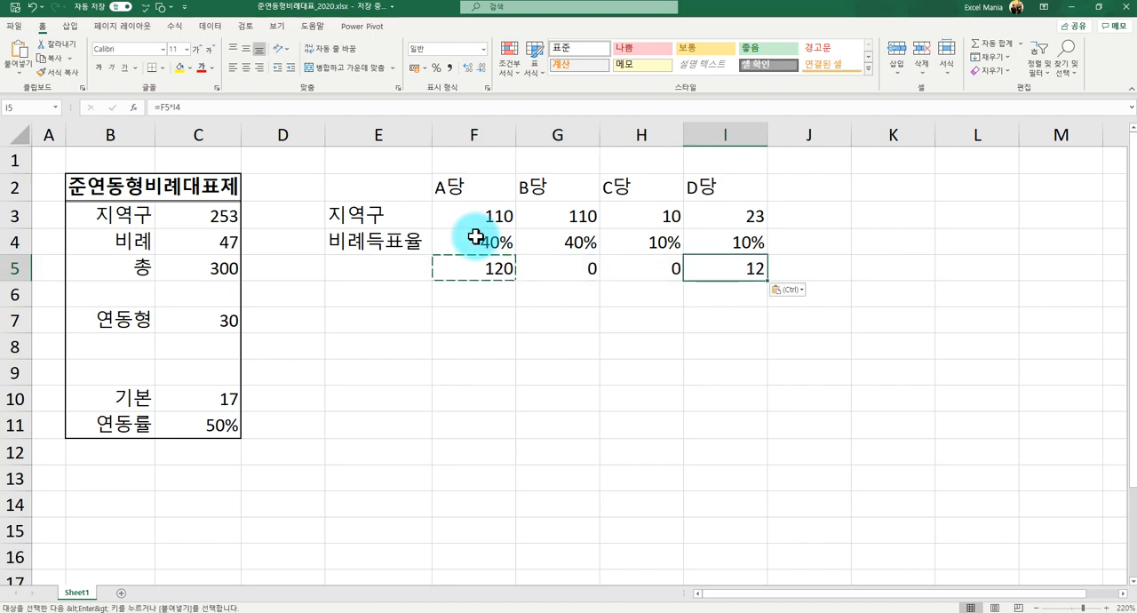
pyautogui.press('Left')
pyautogui.press('Left')
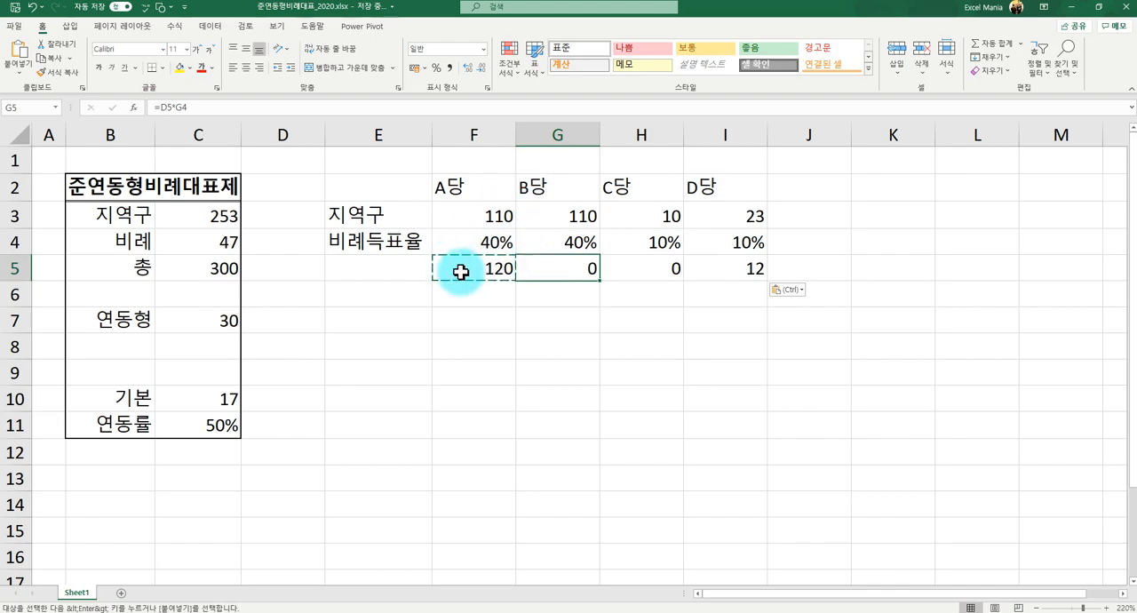
# - Try filling the relative formula in F5 across to I5 and check the reference in G5
pyautogui.click(462, 270)
pyautogui.moveTo(517, 282); pyautogui.dragTo(754, 274)
pyautogui.click(627, 291)
pyautogui.click(544, 271)
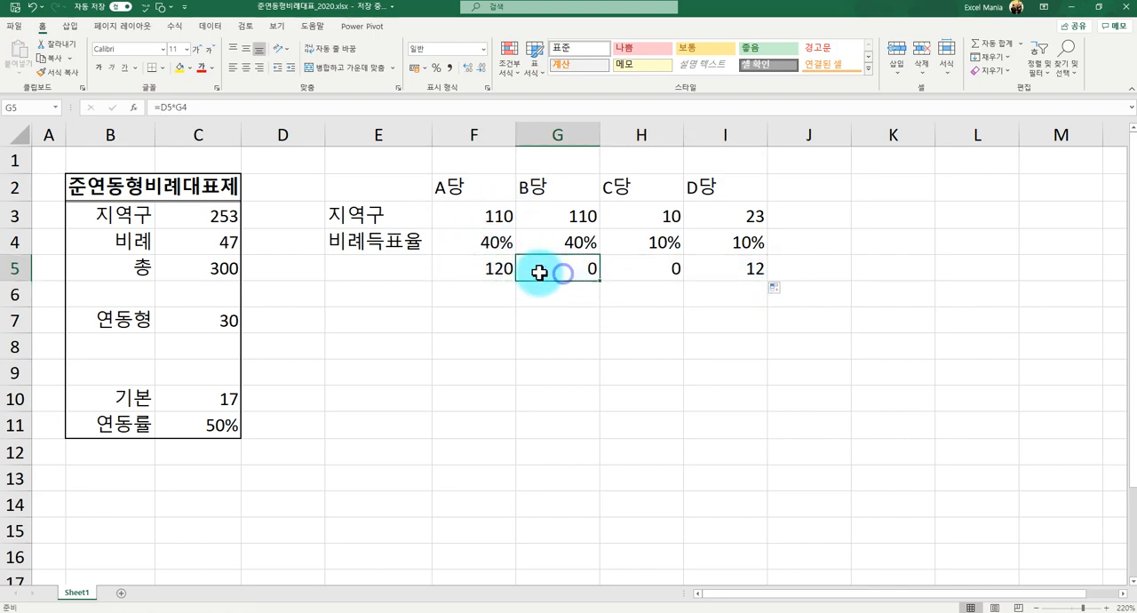
# - Make the 총 reference in F5 absolute so the formula reads =$C$5*F4
pyautogui.click(486, 271)
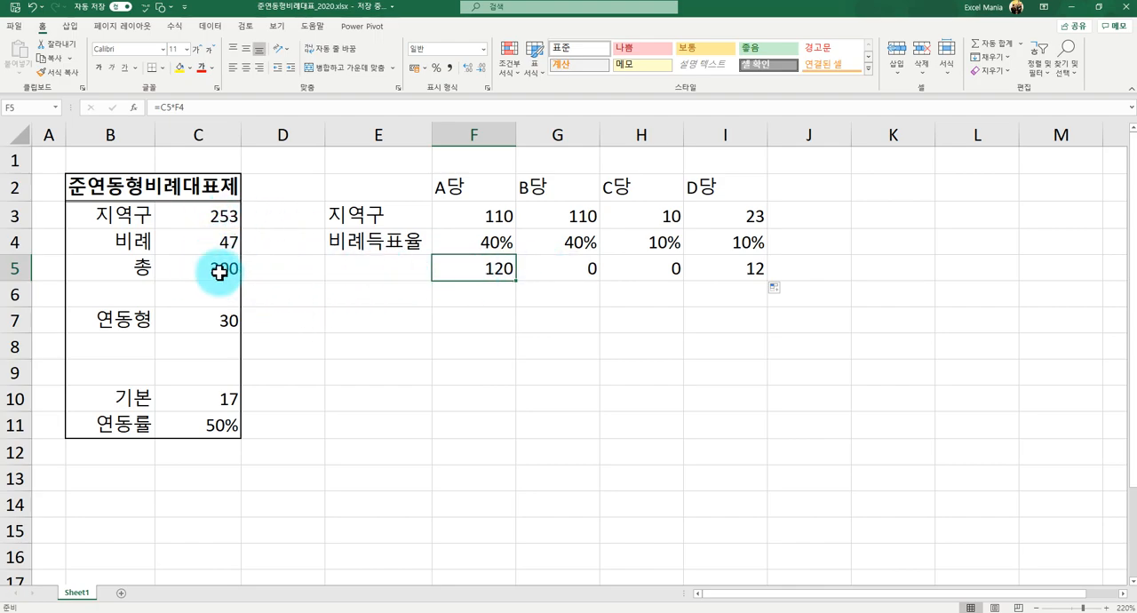
pyautogui.click(162, 108)
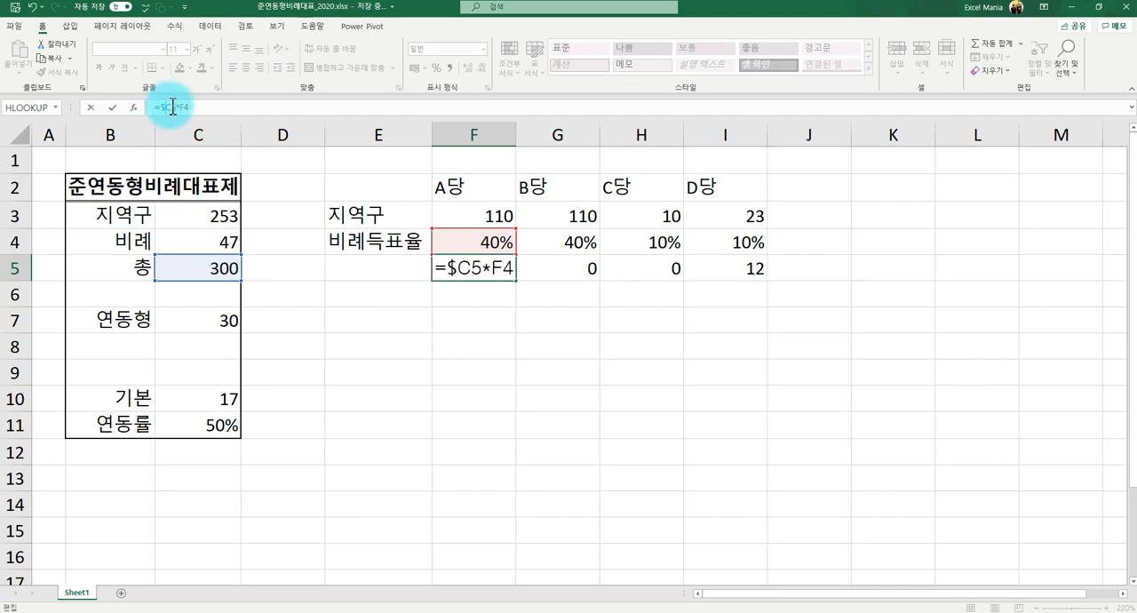
pyautogui.click(169, 107)
pyautogui.write('$')
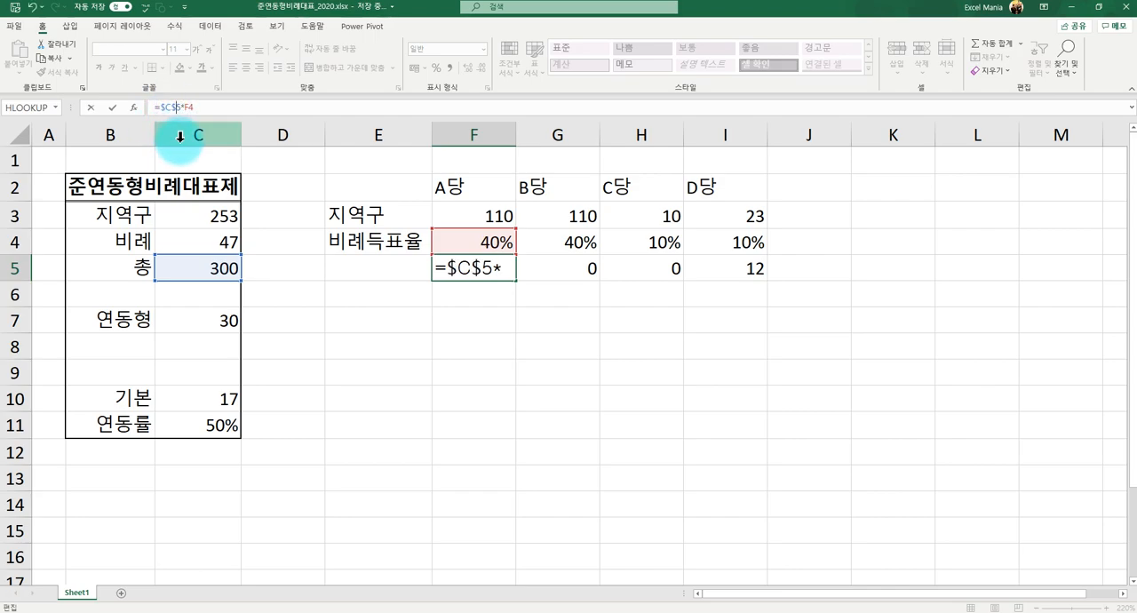
pyautogui.press('Return')
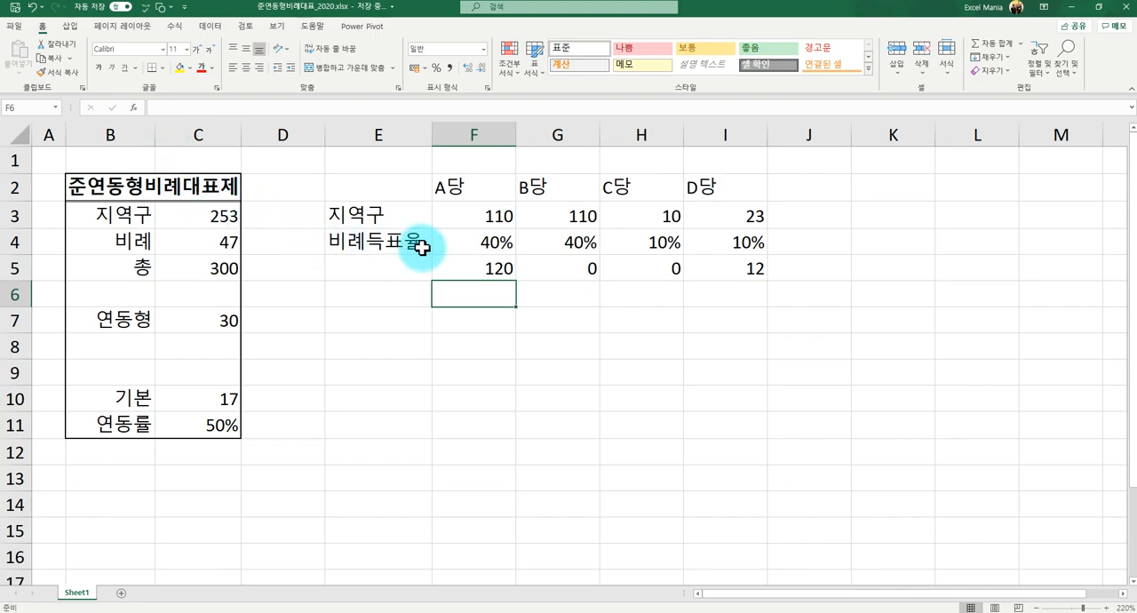
# - Fill the F5 formula across G5:I5 for B당, C당 and D당 and check the end cells
pyautogui.click(452, 266)
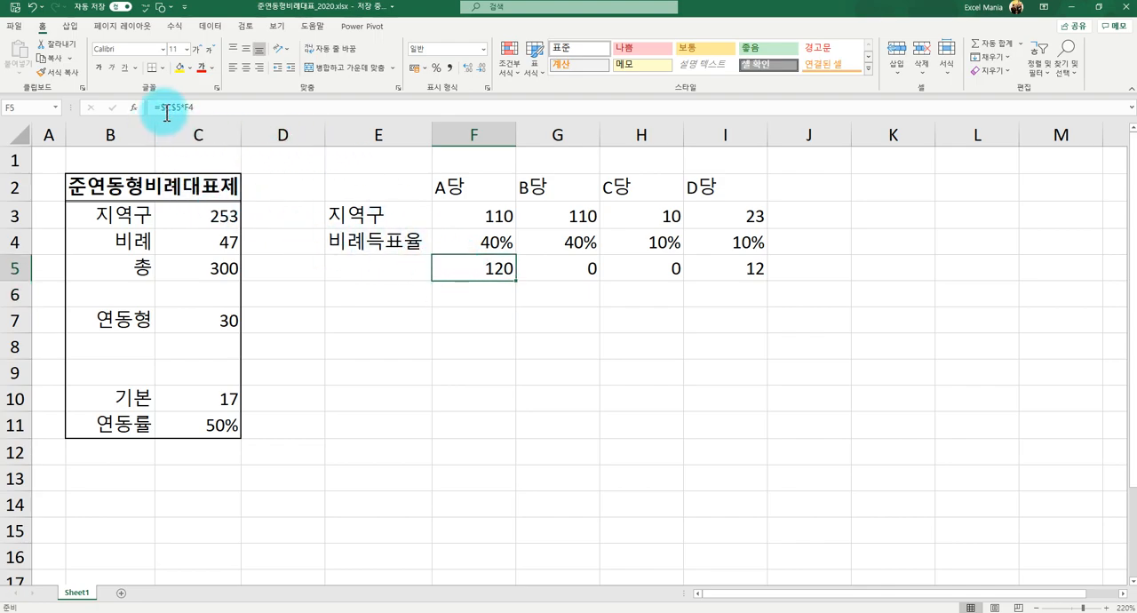
pyautogui.moveTo(515, 282); pyautogui.dragTo(742, 267)
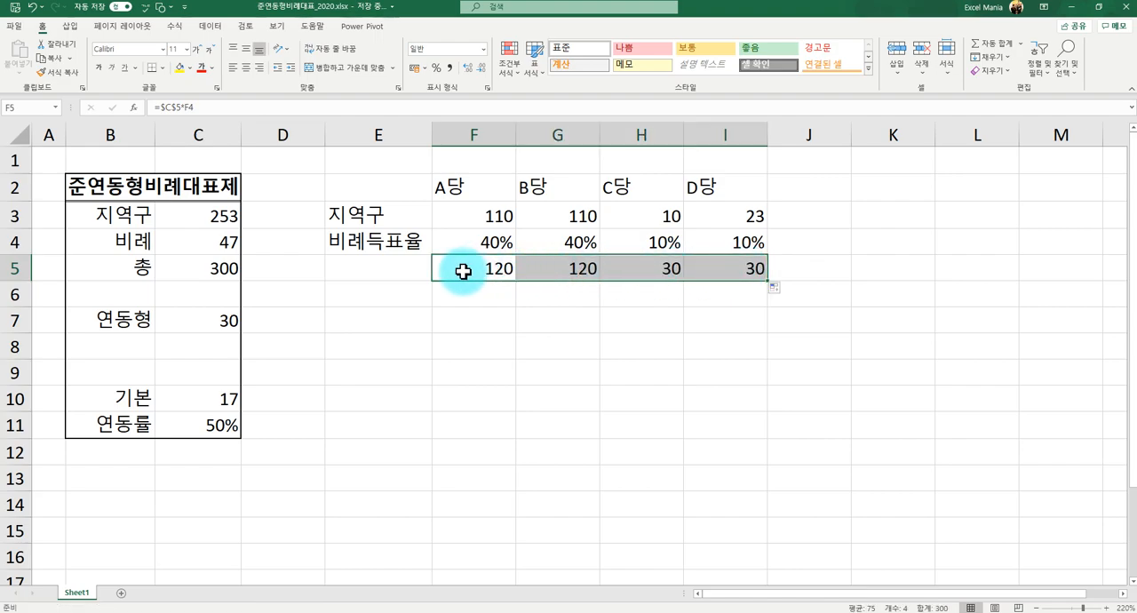
pyautogui.click(718, 267)
pyautogui.click(499, 264)
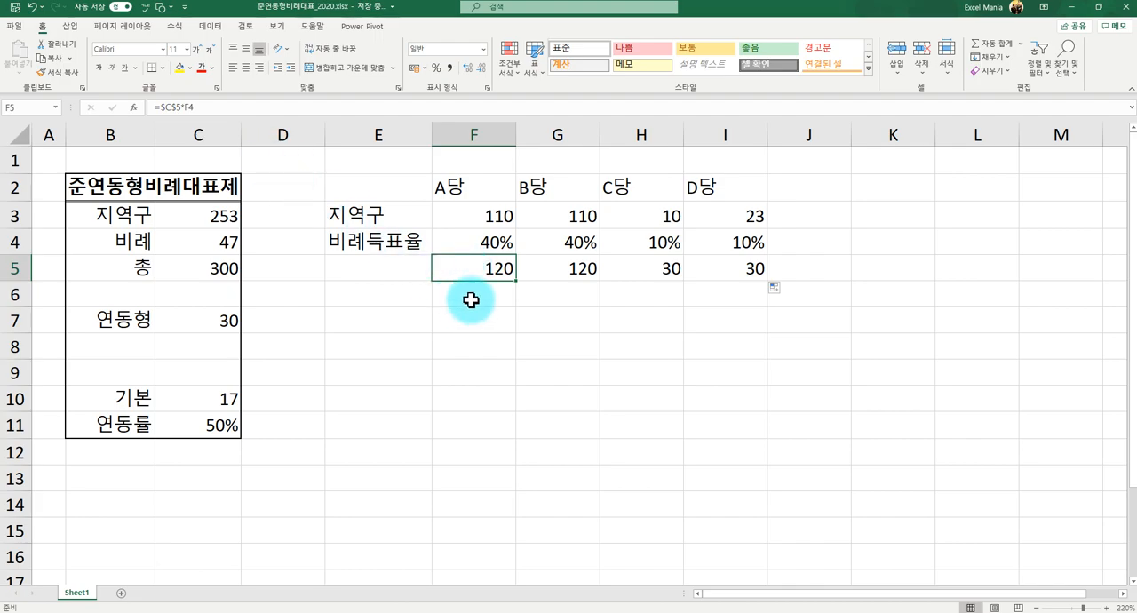
# - Compare the 비례득표율 shares in F4:I4, the calculated seats in F5:I5 and the 지역구 seats in F3:I3
pyautogui.scroll(1, 471, 301)
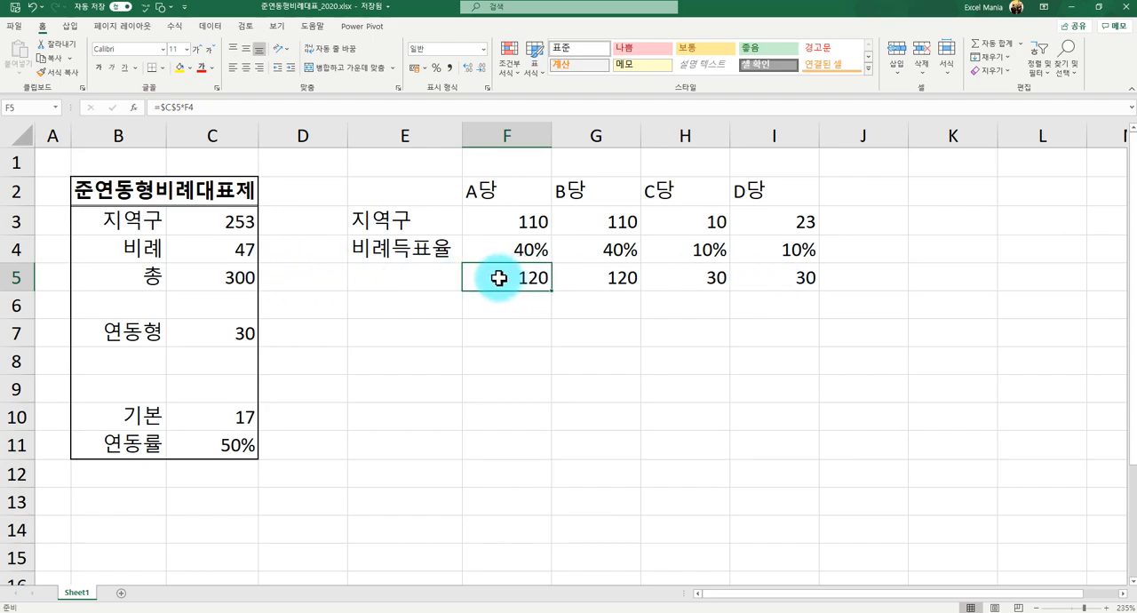
pyautogui.moveTo(484, 249); pyautogui.dragTo(815, 250)
pyautogui.moveTo(501, 281); pyautogui.dragTo(737, 269)
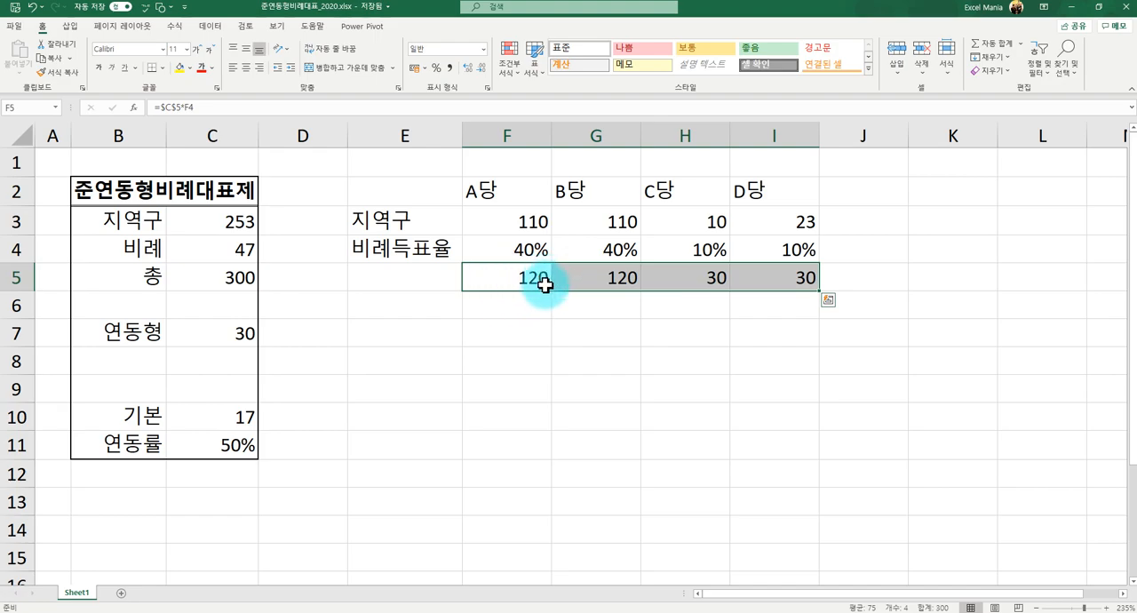
pyautogui.moveTo(522, 226); pyautogui.dragTo(755, 219)
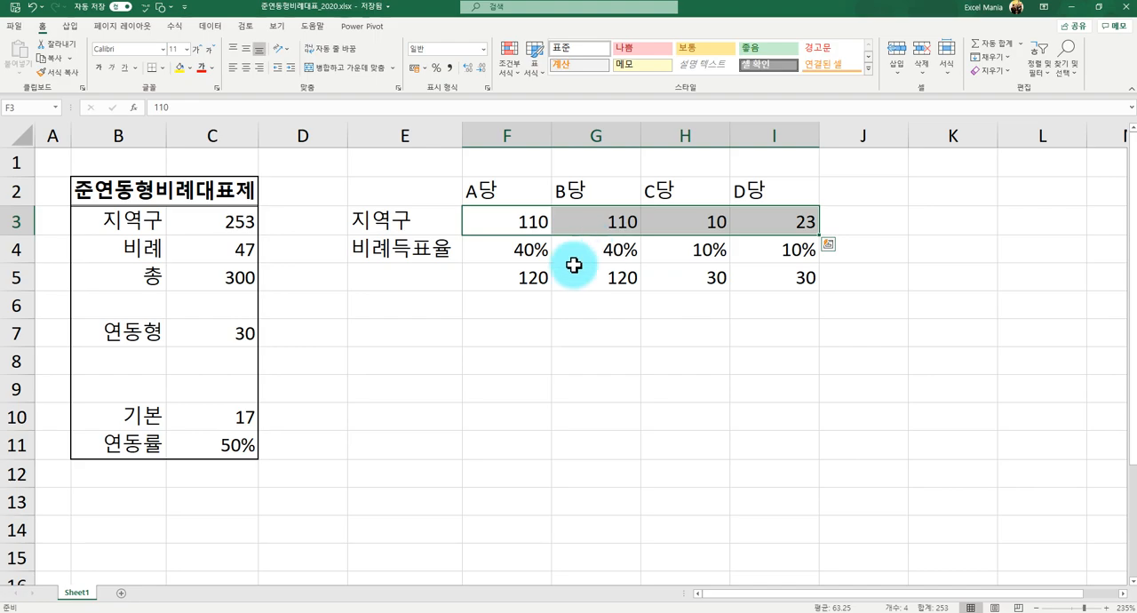
pyautogui.click(528, 279)
pyautogui.click(527, 234)
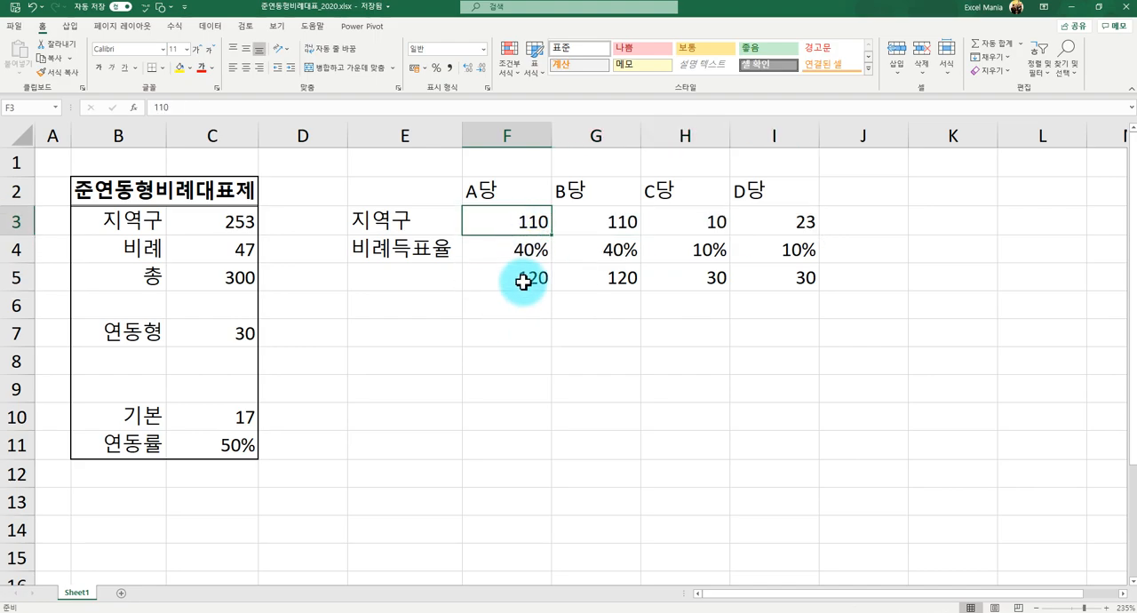
pyautogui.click(506, 307)
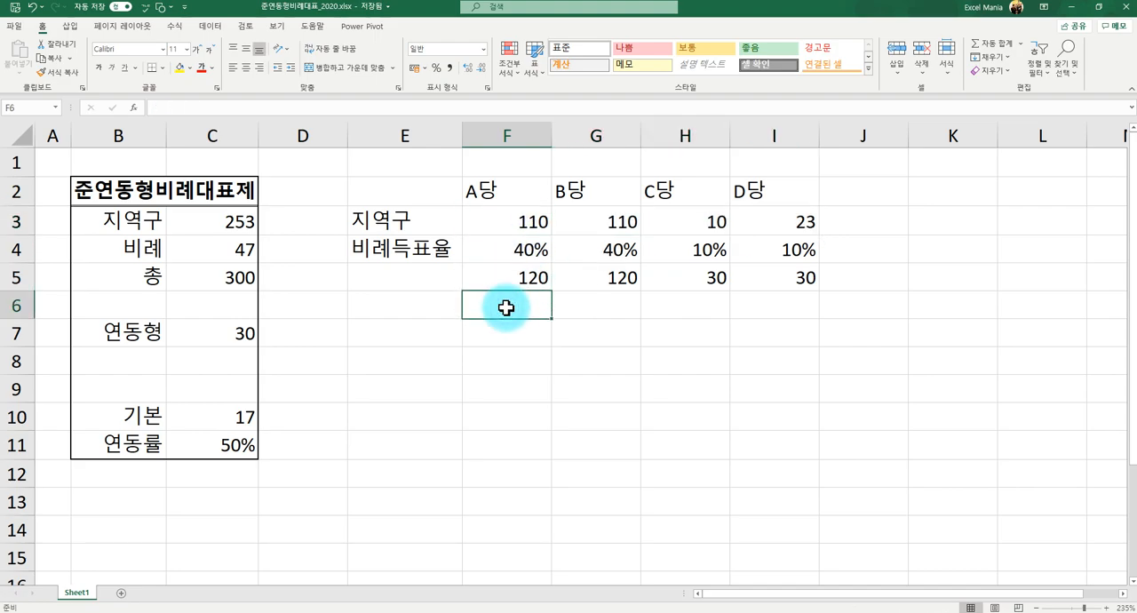
pyautogui.press('Up')
pyautogui.press('Left')
pyautogui.write('1')
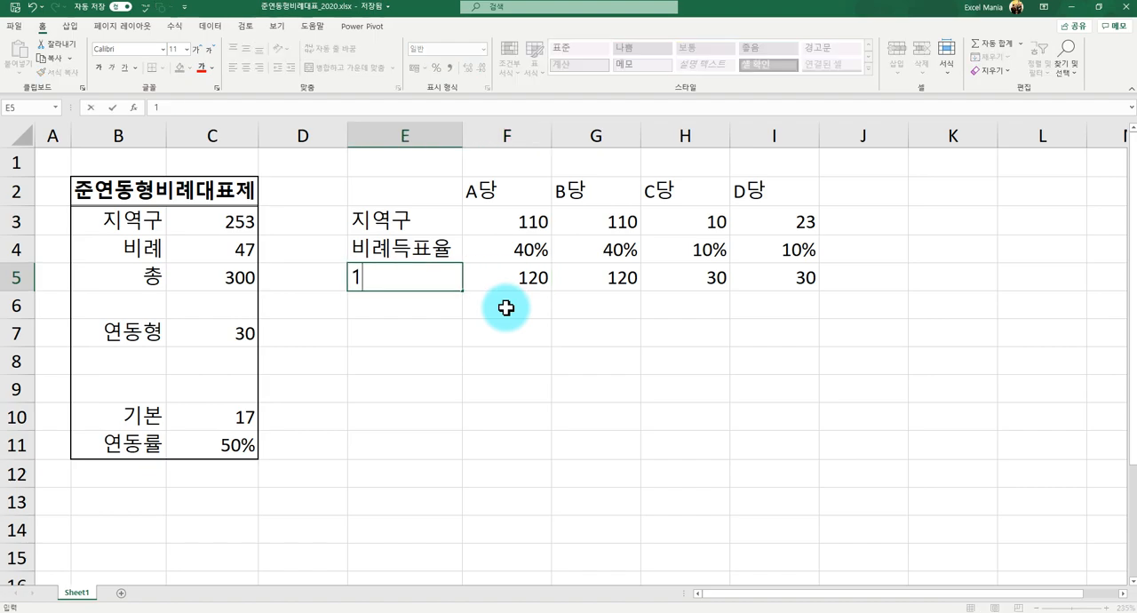
pyautogui.press('Return')
pyautogui.press('Up')
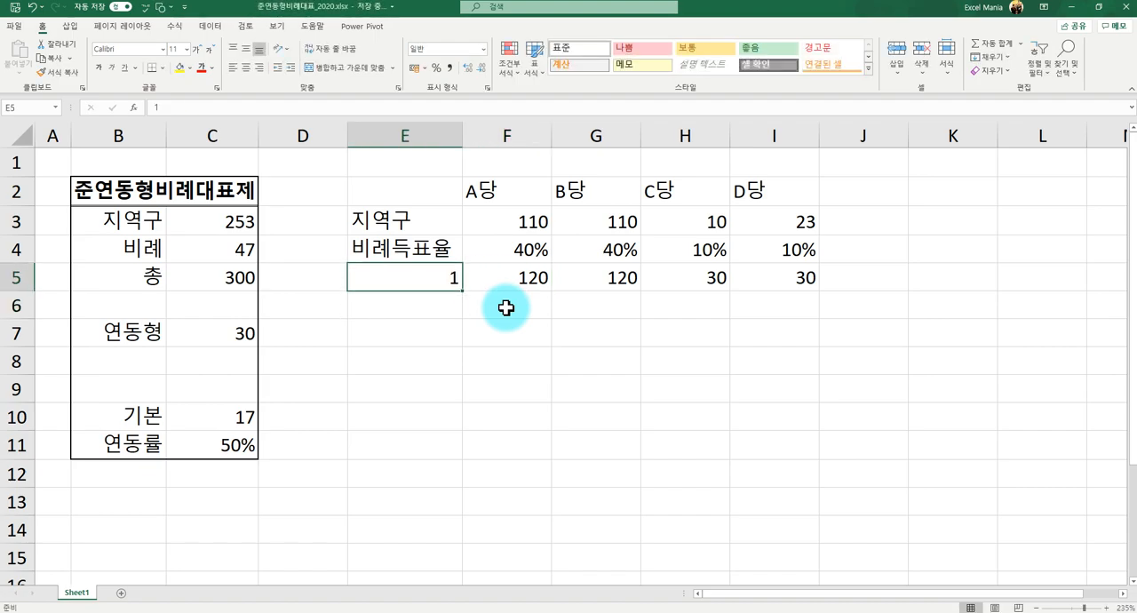
pyautogui.write('a')
pyautogui.press('Return')
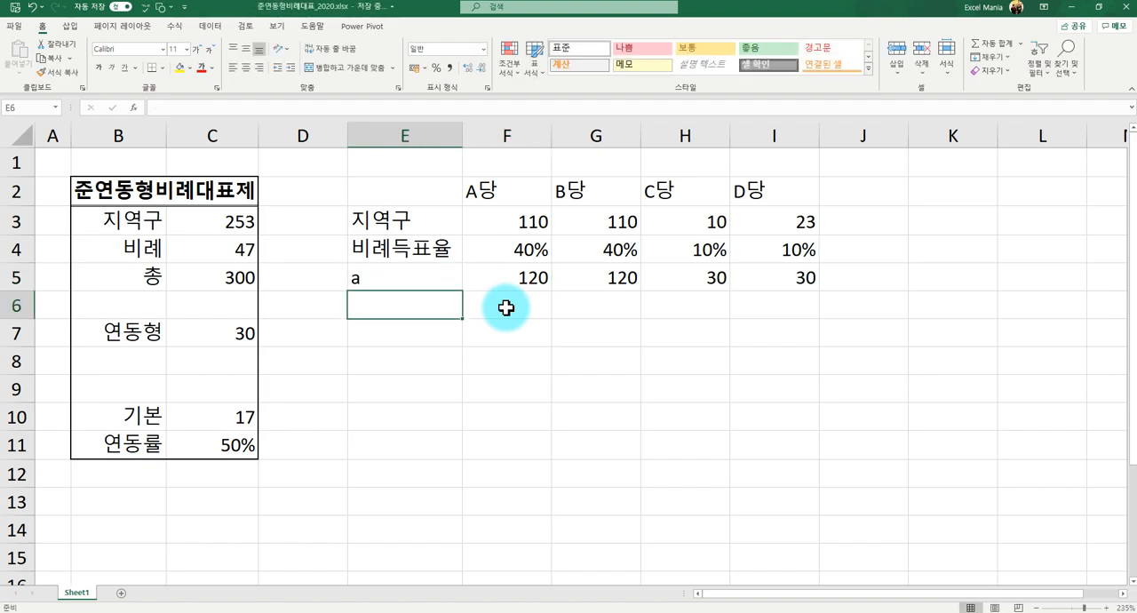
pyautogui.press('Up')
# - Enter =F5-F3 in F6 to subtract A당's 지역구 seats from its calculated seats, and fill it across to I6
pyautogui.click(506, 307)
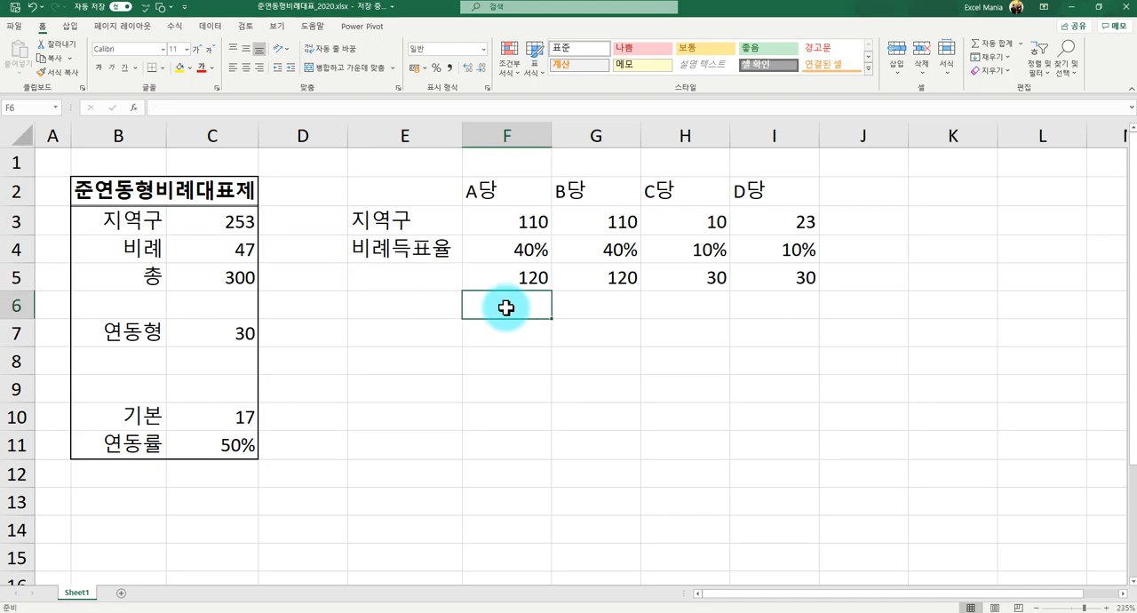
pyautogui.write('=')
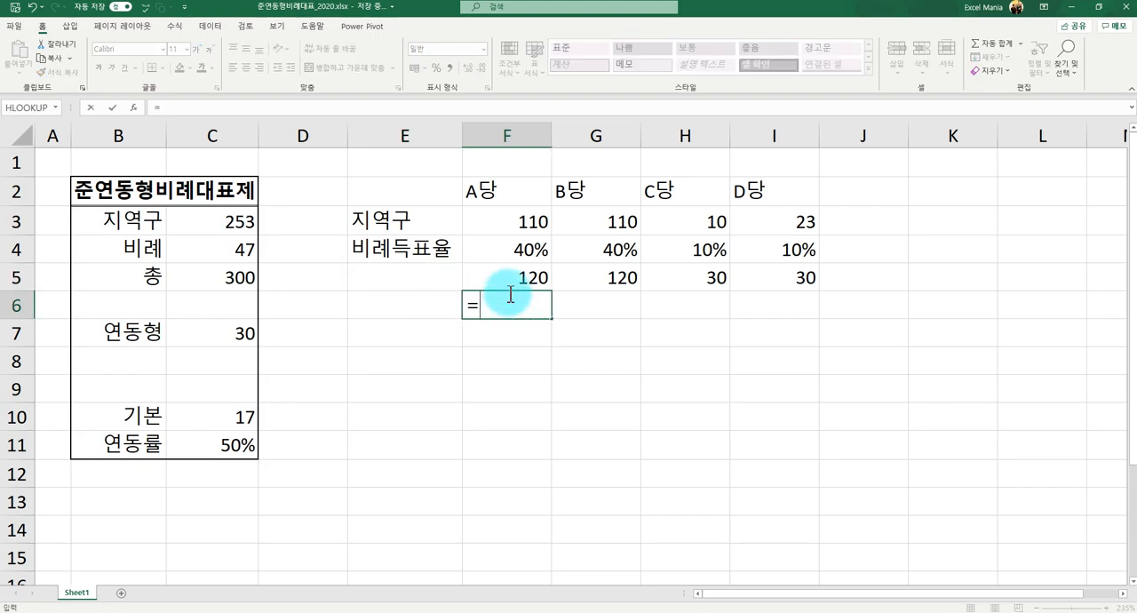
pyautogui.click(513, 275)
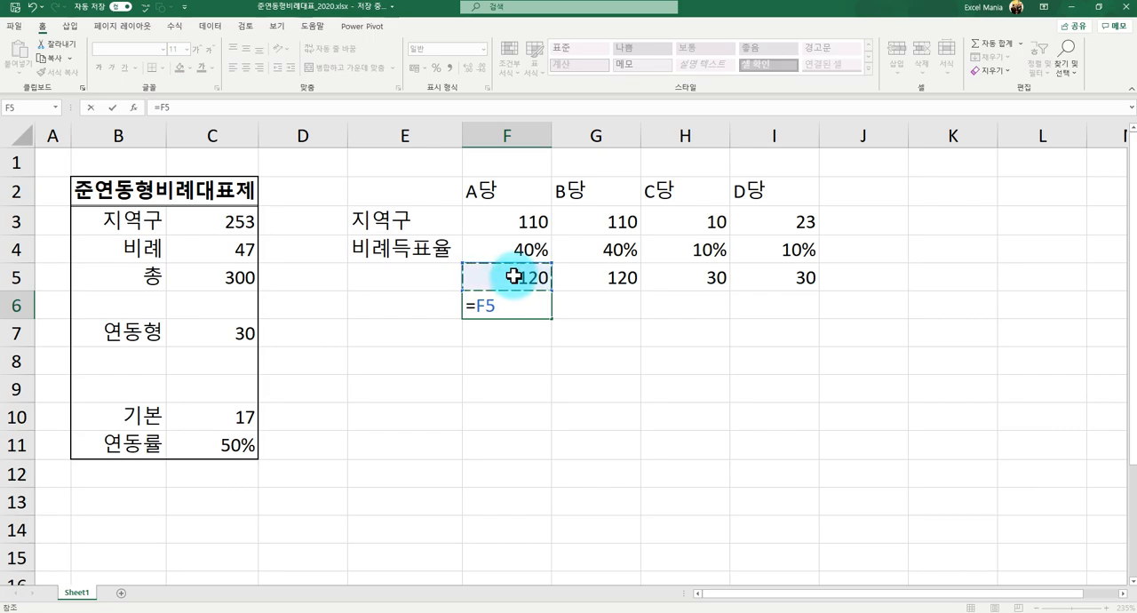
pyautogui.write('-')
pyautogui.click(527, 217)
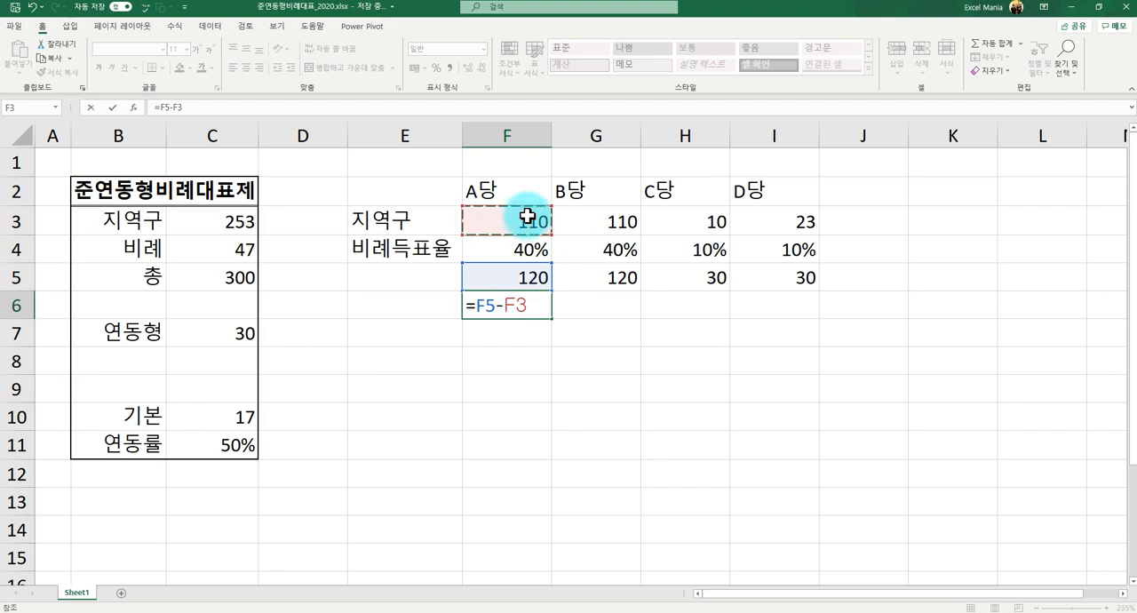
pyautogui.press('Return')
pyautogui.press('Up')
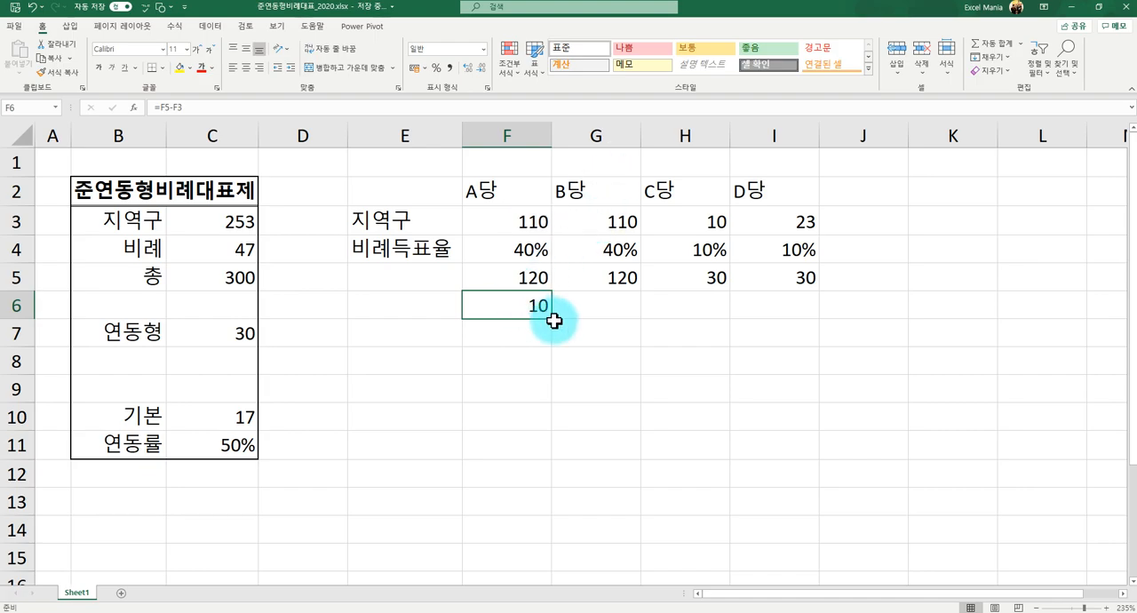
pyautogui.moveTo(553, 320); pyautogui.dragTo(796, 315)
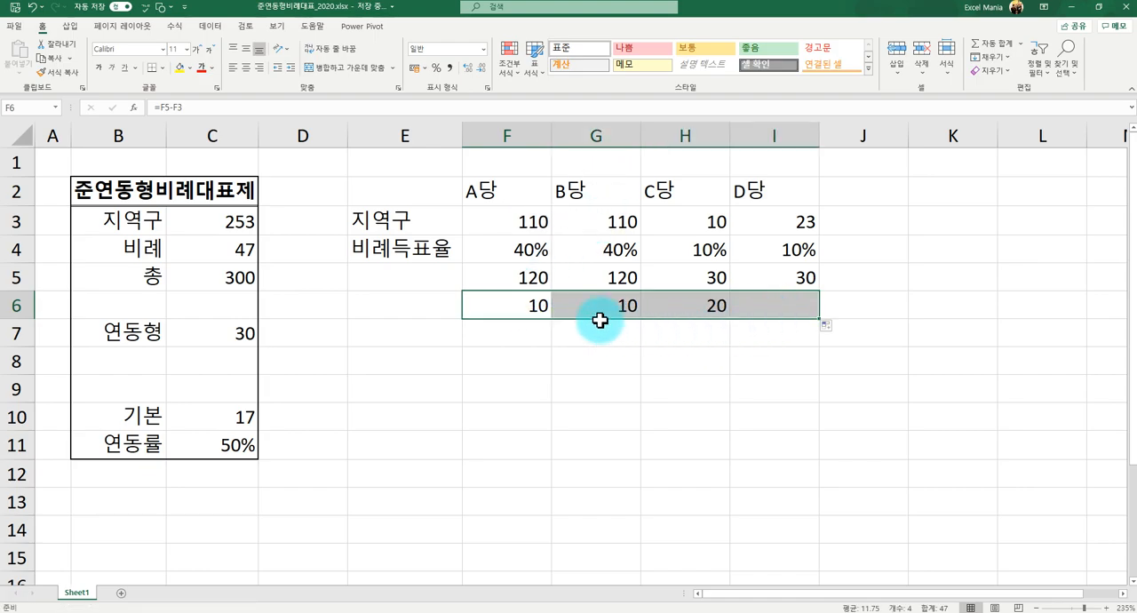
# - Review the seat differences in F6:I6 against F5:I5 and the 지역구 seats, and check the 연동률 in C11
pyautogui.click(527, 324)
pyautogui.moveTo(519, 277); pyautogui.dragTo(765, 270)
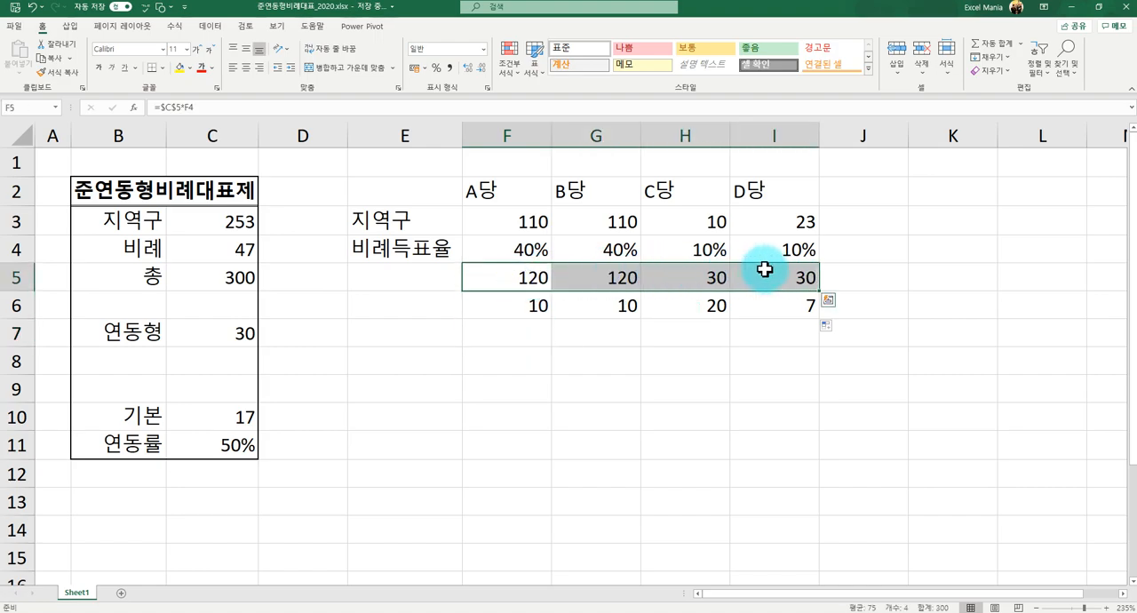
pyautogui.click(508, 304)
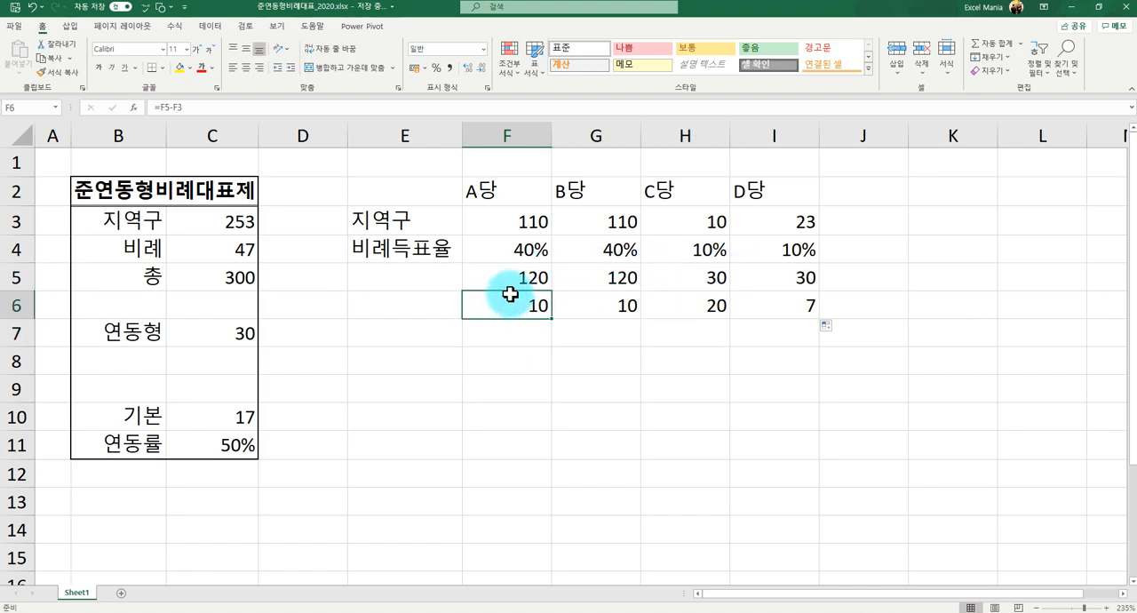
pyautogui.moveTo(522, 225); pyautogui.dragTo(777, 223)
pyautogui.moveTo(511, 304); pyautogui.dragTo(743, 300)
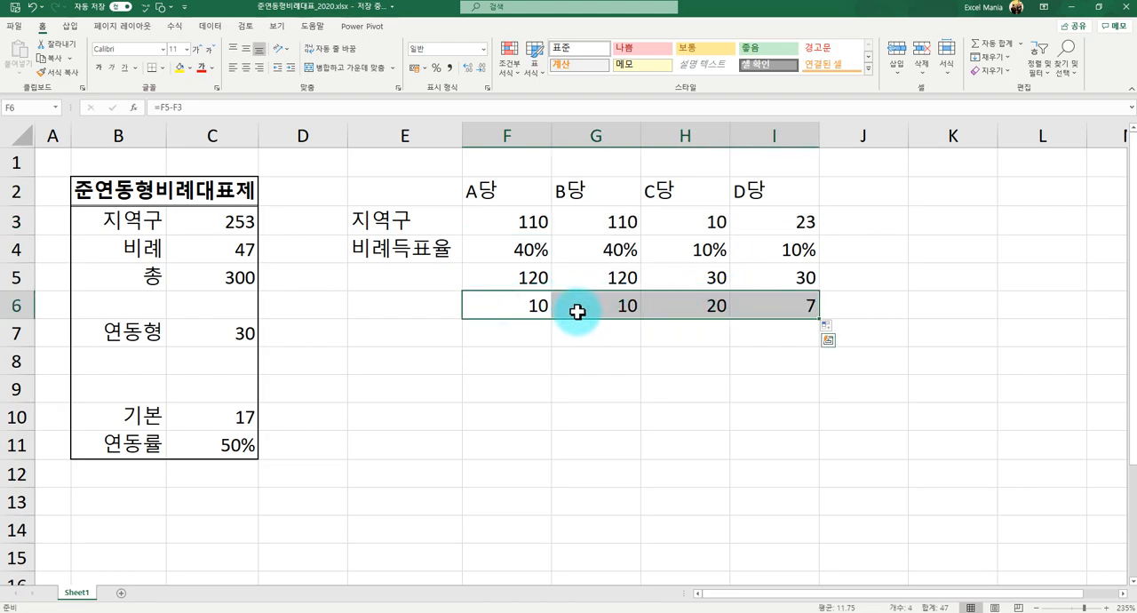
pyautogui.click(247, 442)
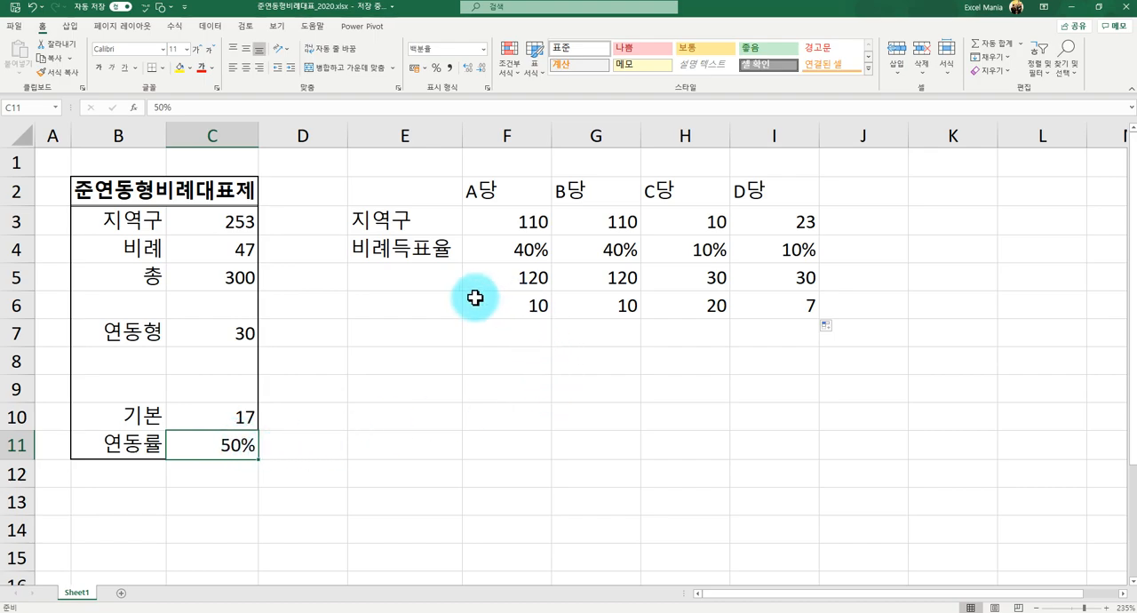
pyautogui.moveTo(494, 306); pyautogui.dragTo(771, 300)
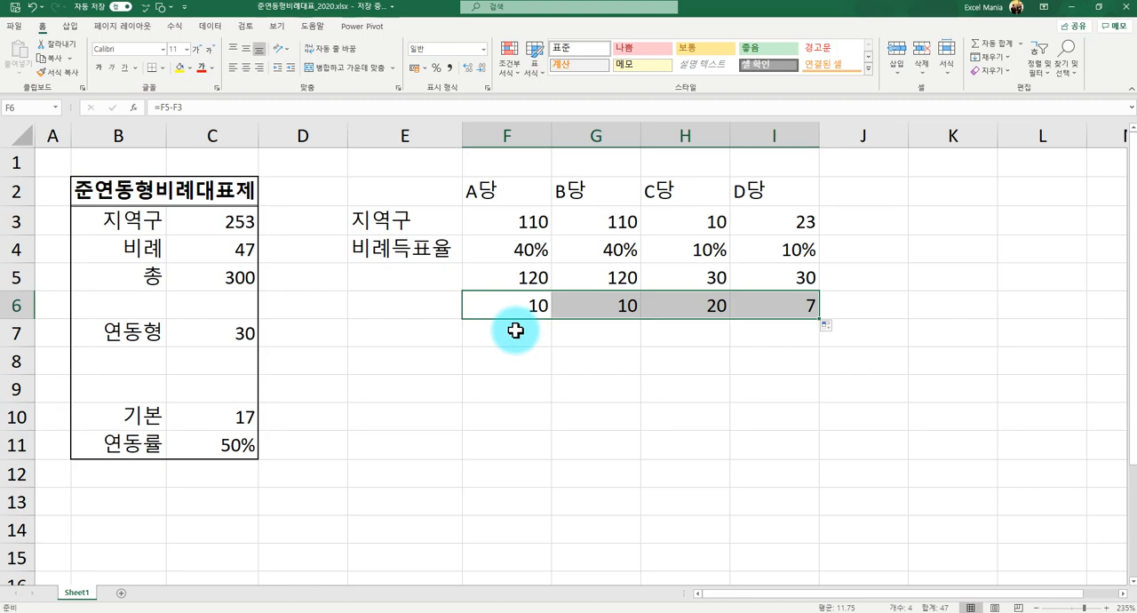
# - Change the F6 formula to =(F5-F3)*C11 so A당's seat difference is multiplied by the 연동률
pyautogui.click(163, 107)
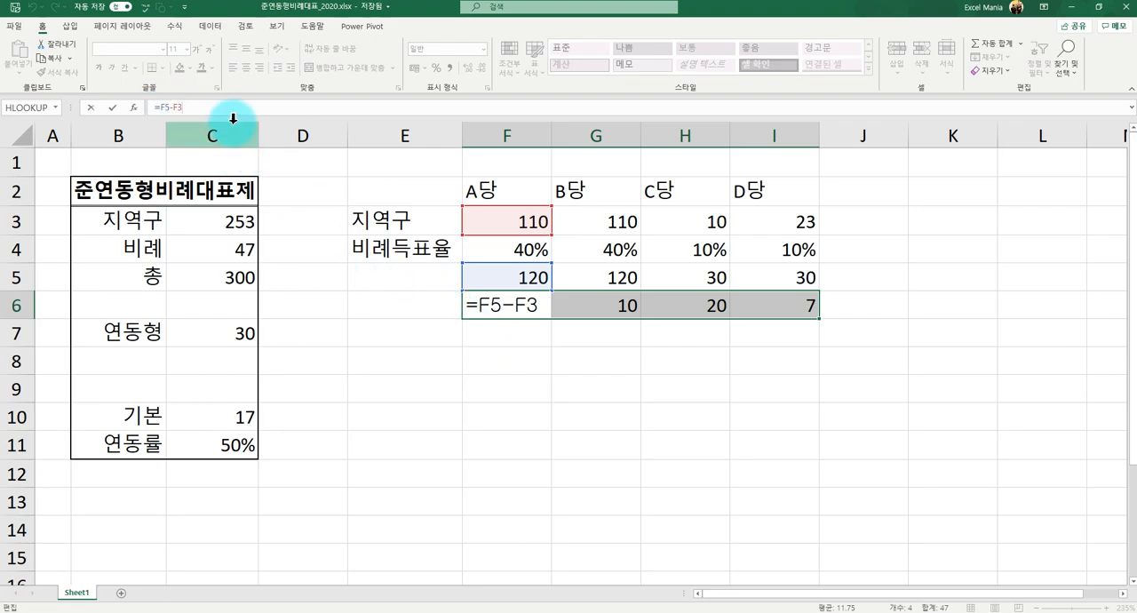
pyautogui.click(162, 108)
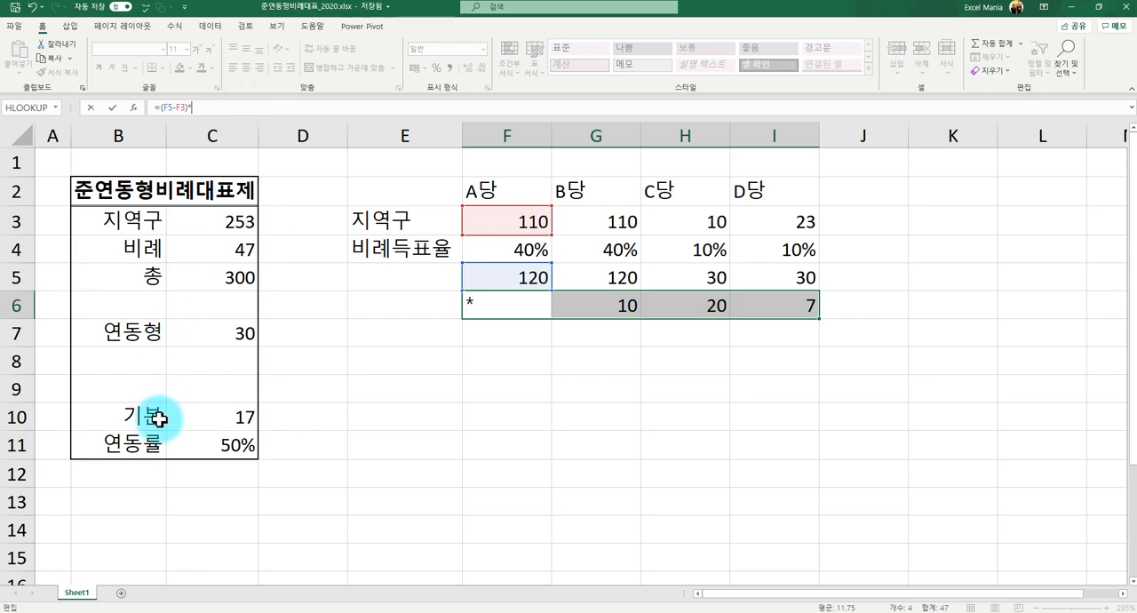
pyautogui.click(211, 444)
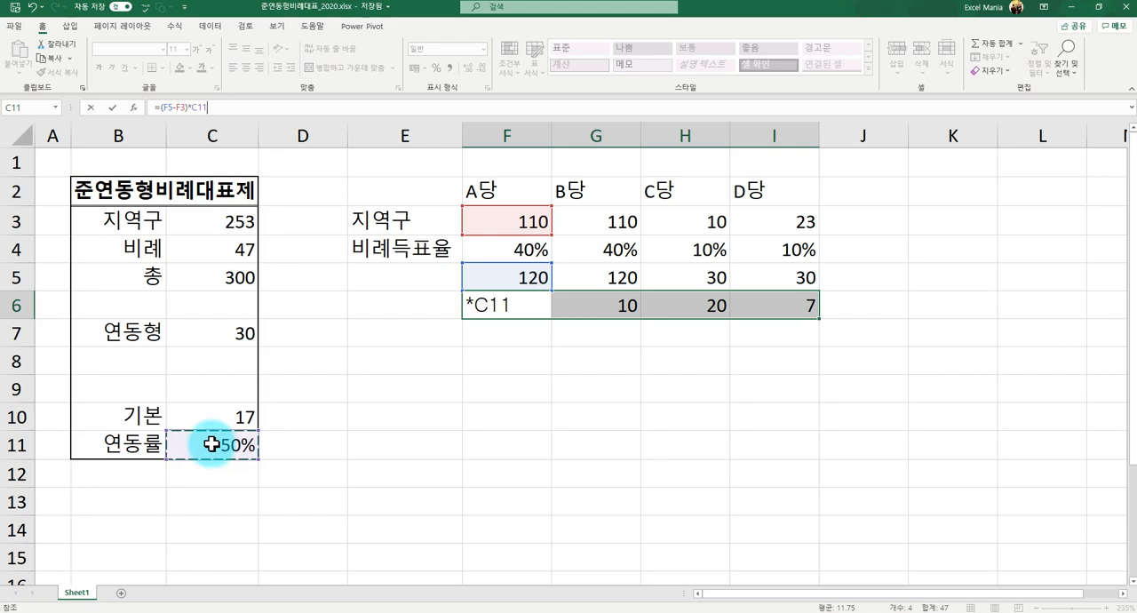
pyautogui.press('Return')
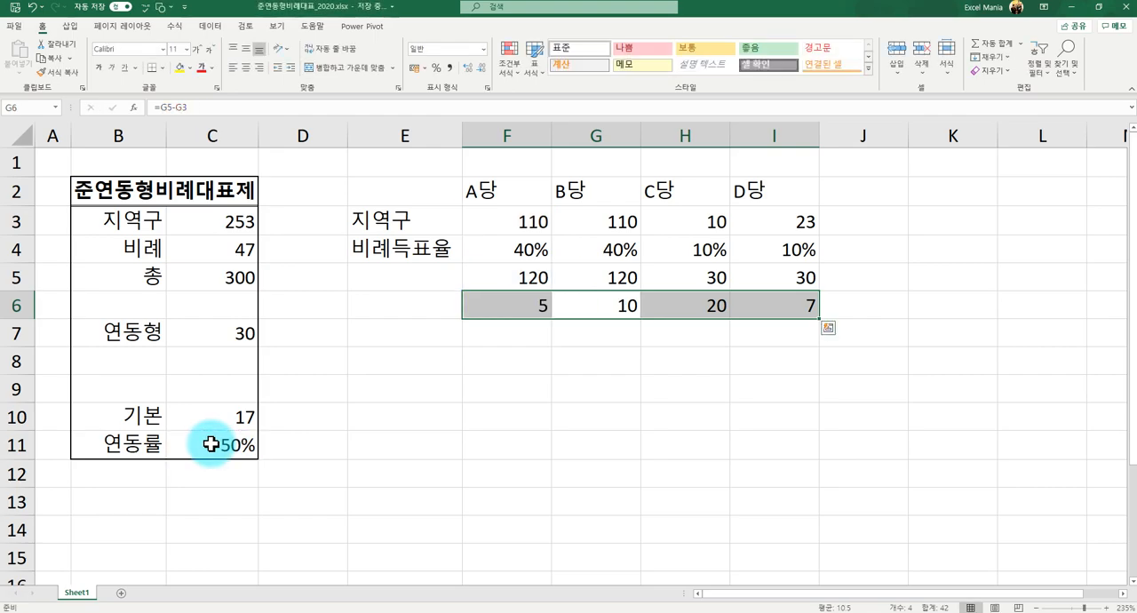
# - Try to fill the F6 formula across G6:I6 with the relative reference to C11
pyautogui.click(211, 444)
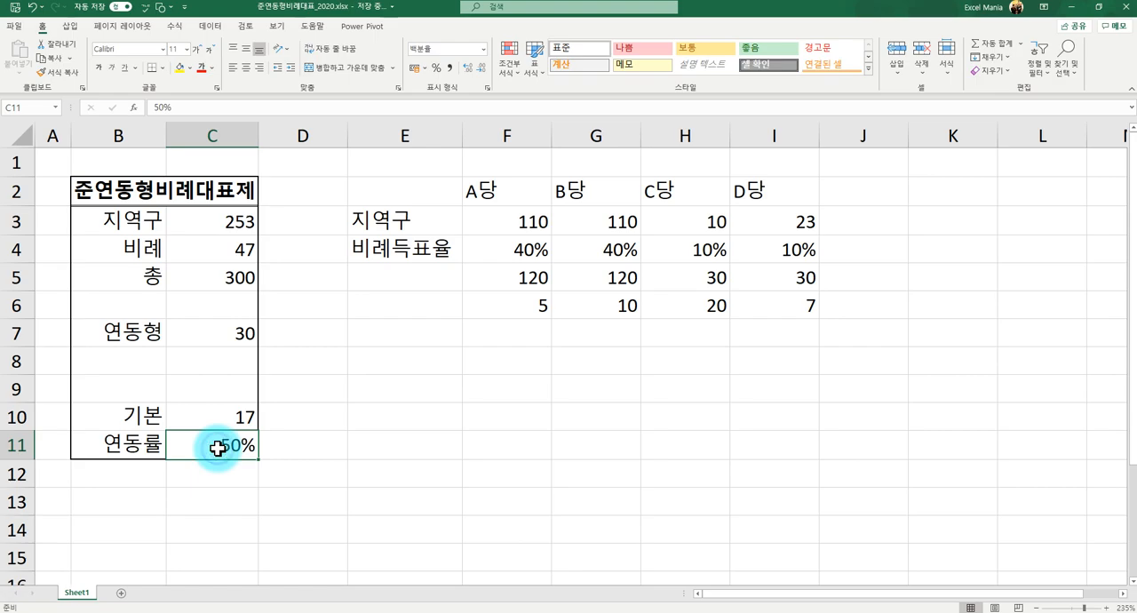
pyautogui.click(513, 305)
pyautogui.moveTo(553, 318); pyautogui.dragTo(783, 309)
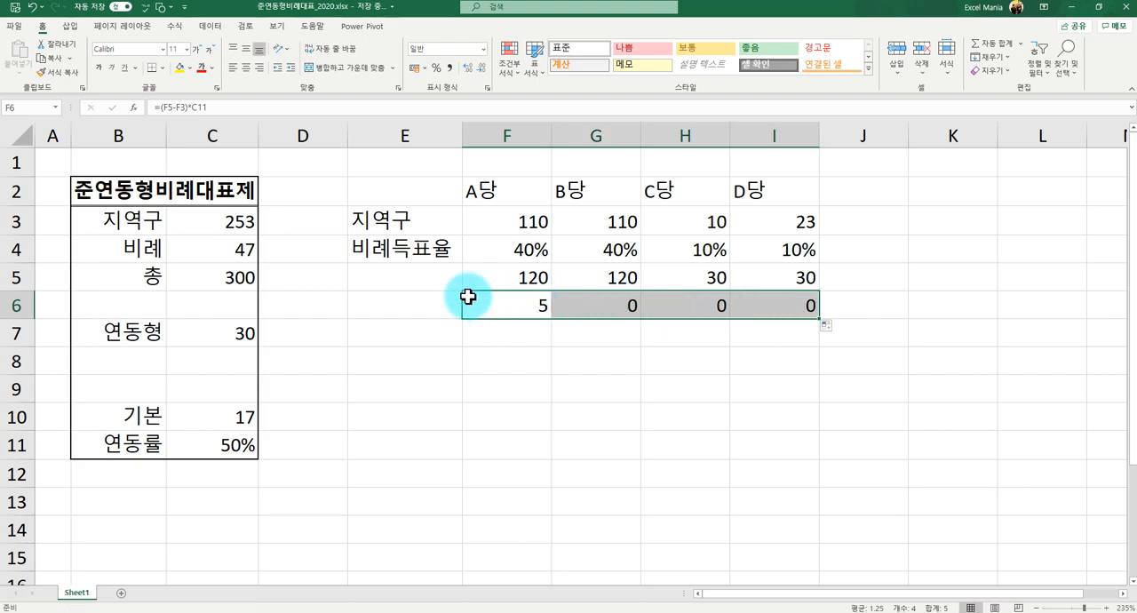
# - Make the 연동률 reference in F6 absolute as =(F5-F3)*$C$11 and fill the formula across to I6
pyautogui.click(167, 106)
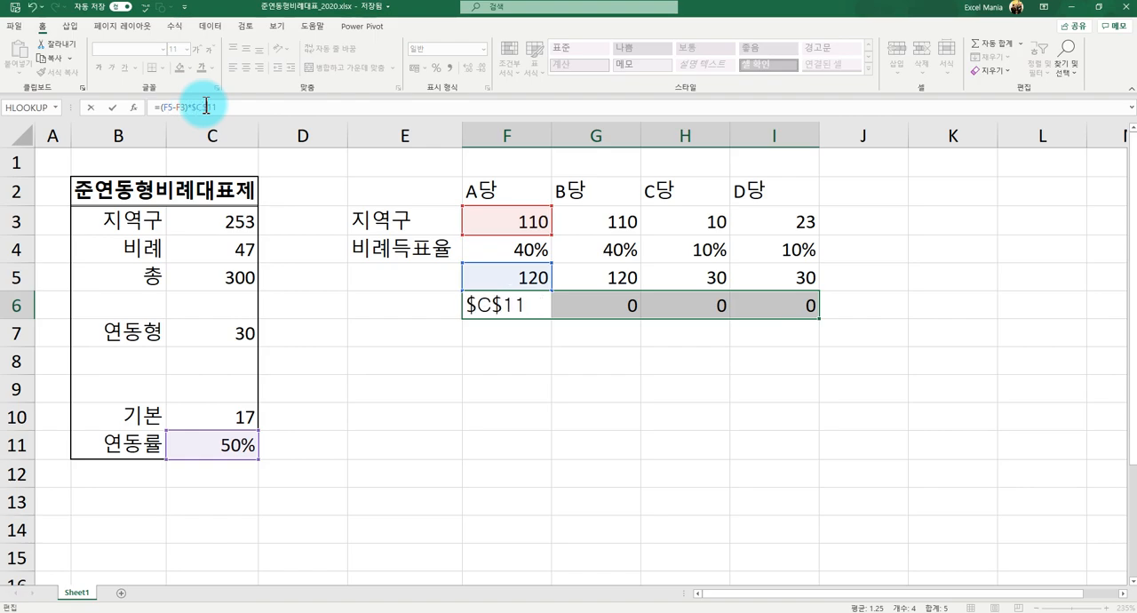
pyautogui.press('Return')
pyautogui.click(213, 451)
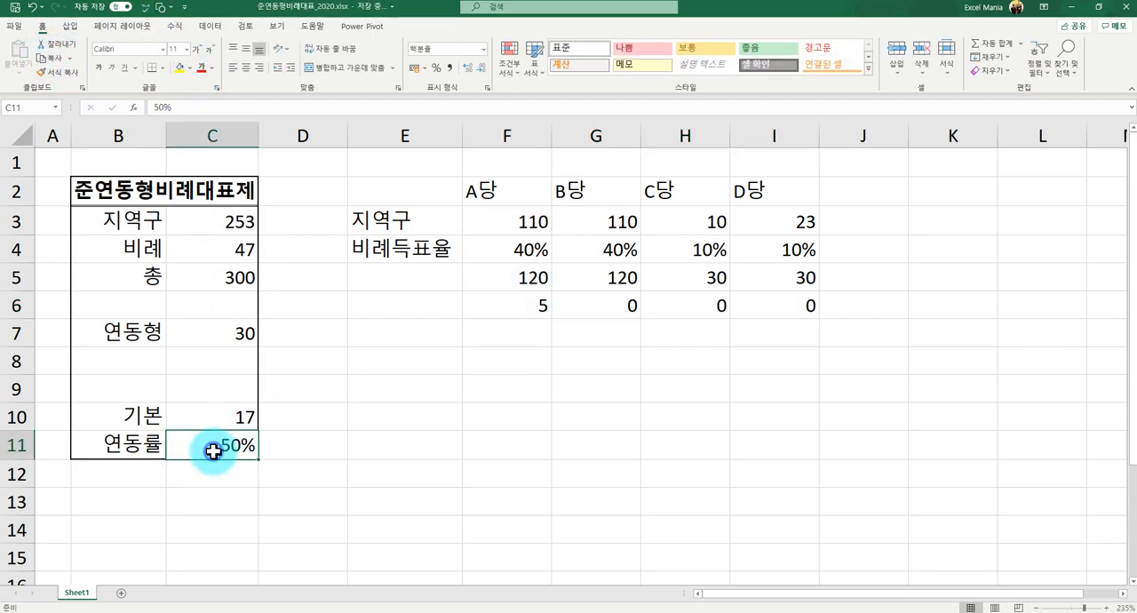
pyautogui.click(508, 287)
pyautogui.click(507, 302)
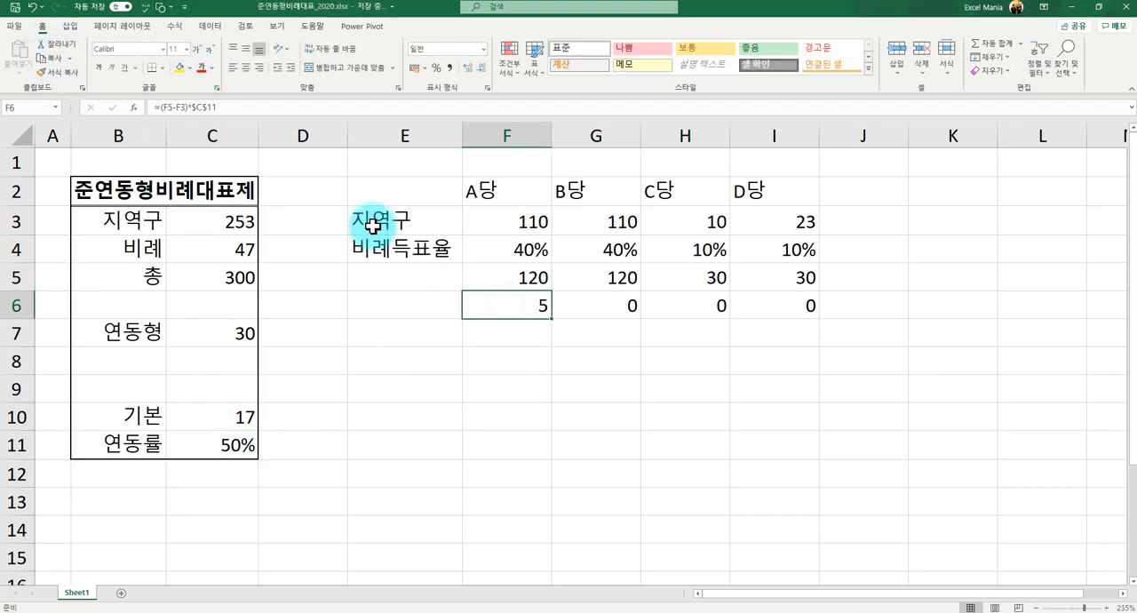
pyautogui.click(203, 108)
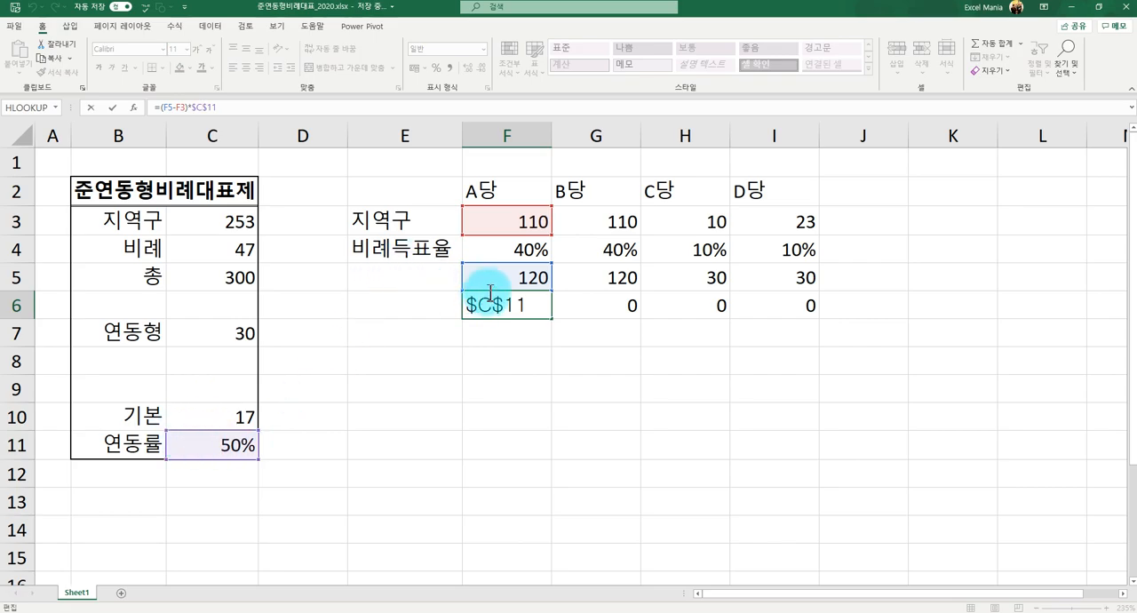
pyautogui.press('Escape')
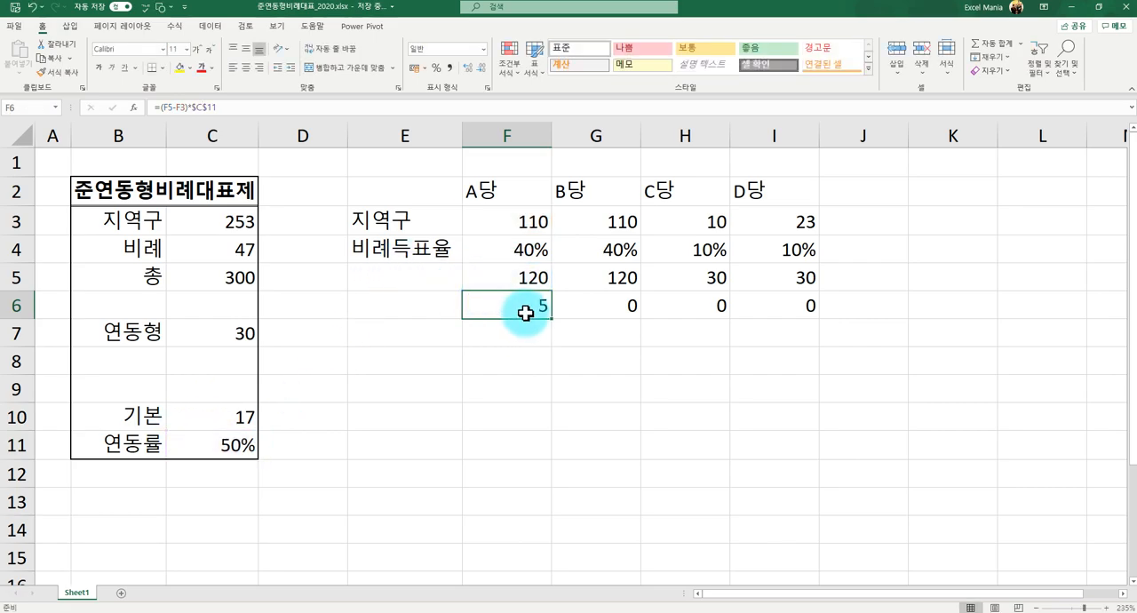
pyautogui.moveTo(550, 318); pyautogui.dragTo(777, 308)
# - Check the filled formulas and the 연동률-adjusted seats for each party in F6:I6
pyautogui.click(590, 302)
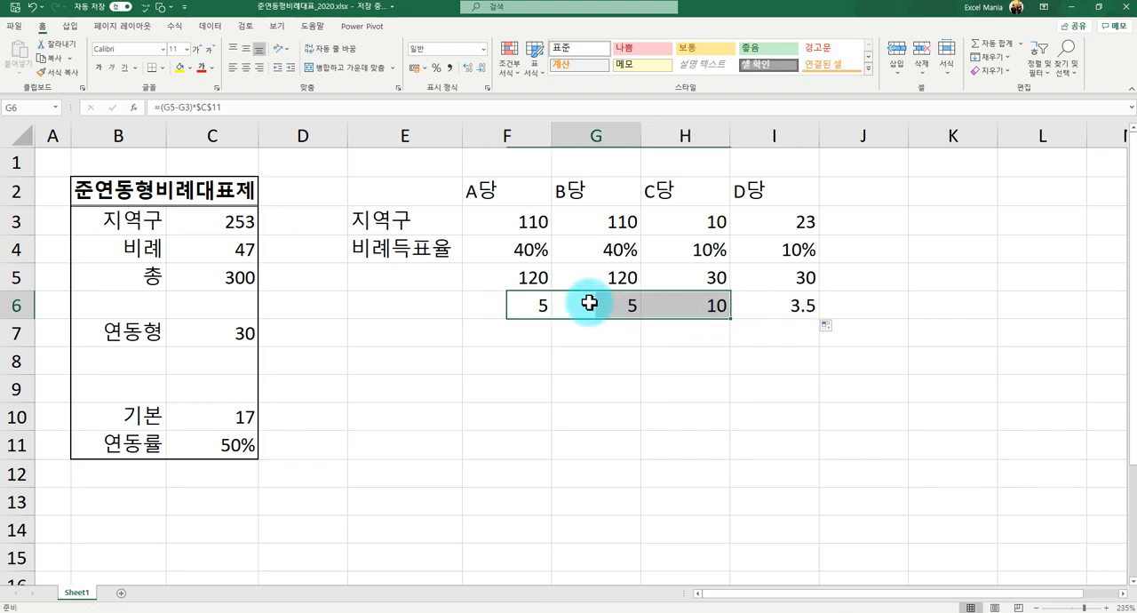
pyautogui.click(206, 107)
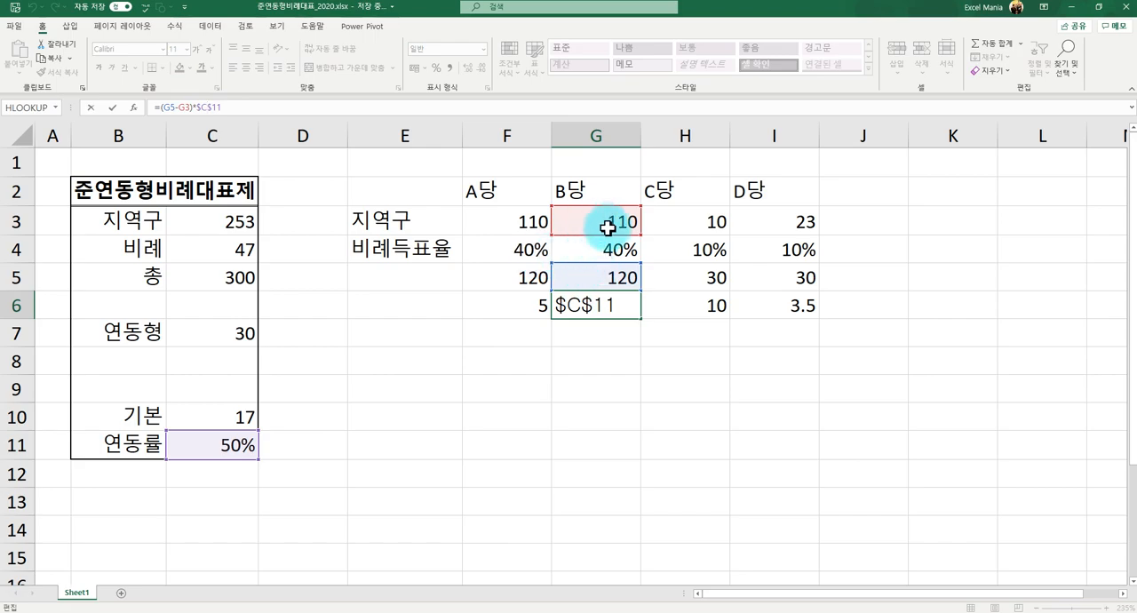
pyautogui.press('Escape')
pyautogui.click(671, 306)
pyautogui.click(764, 307)
pyautogui.click(678, 305)
pyautogui.click(608, 313)
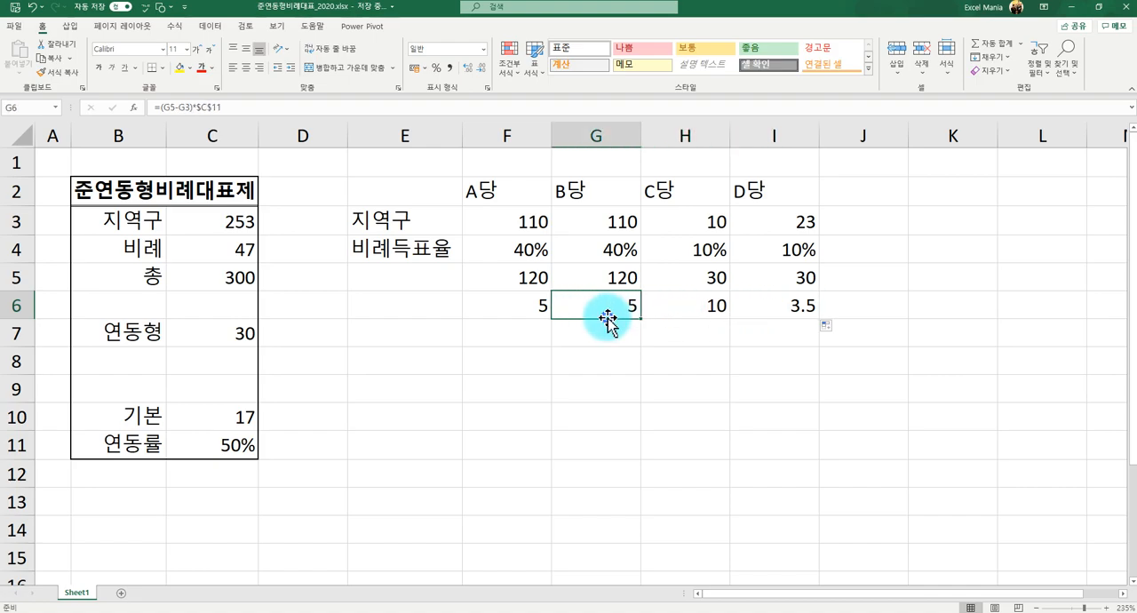
pyautogui.click(522, 311)
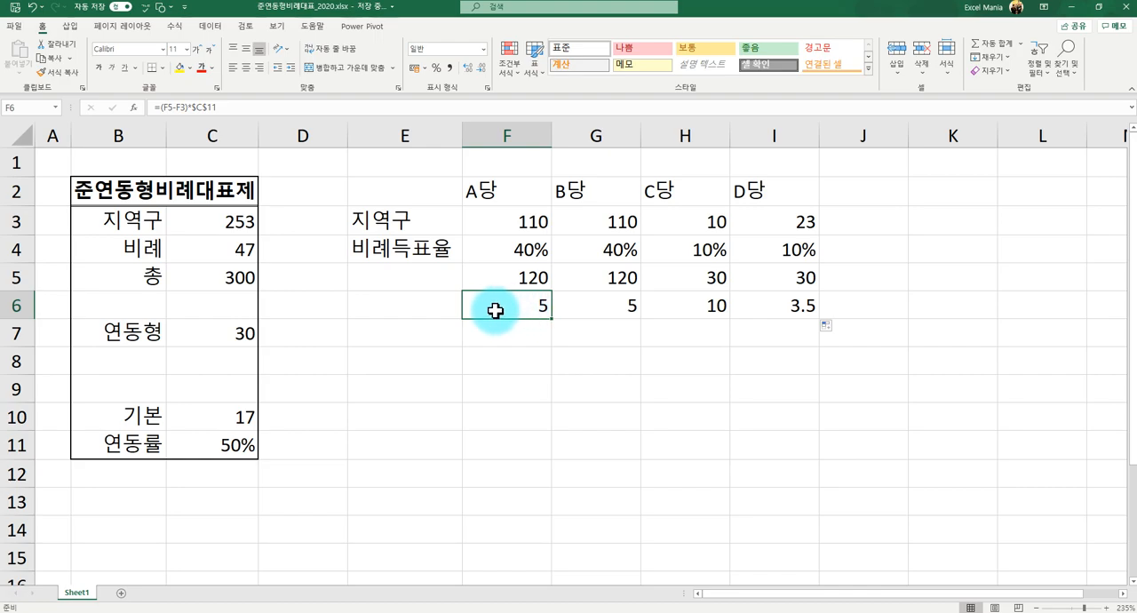
pyautogui.moveTo(498, 310); pyautogui.dragTo(701, 310)
pyautogui.click(527, 310)
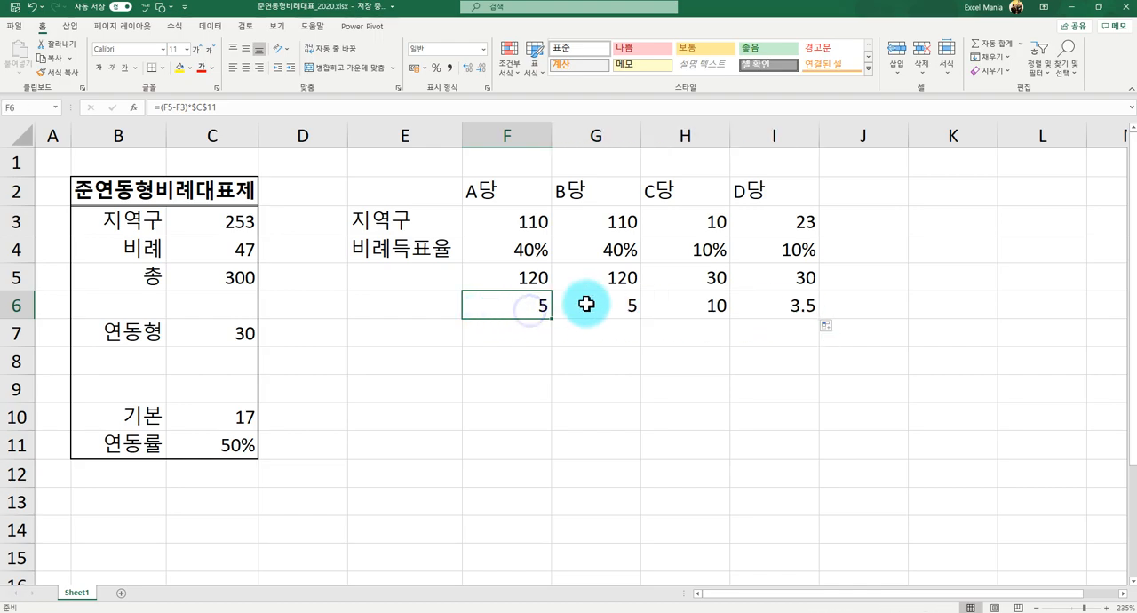
pyautogui.click(587, 304)
pyautogui.click(667, 304)
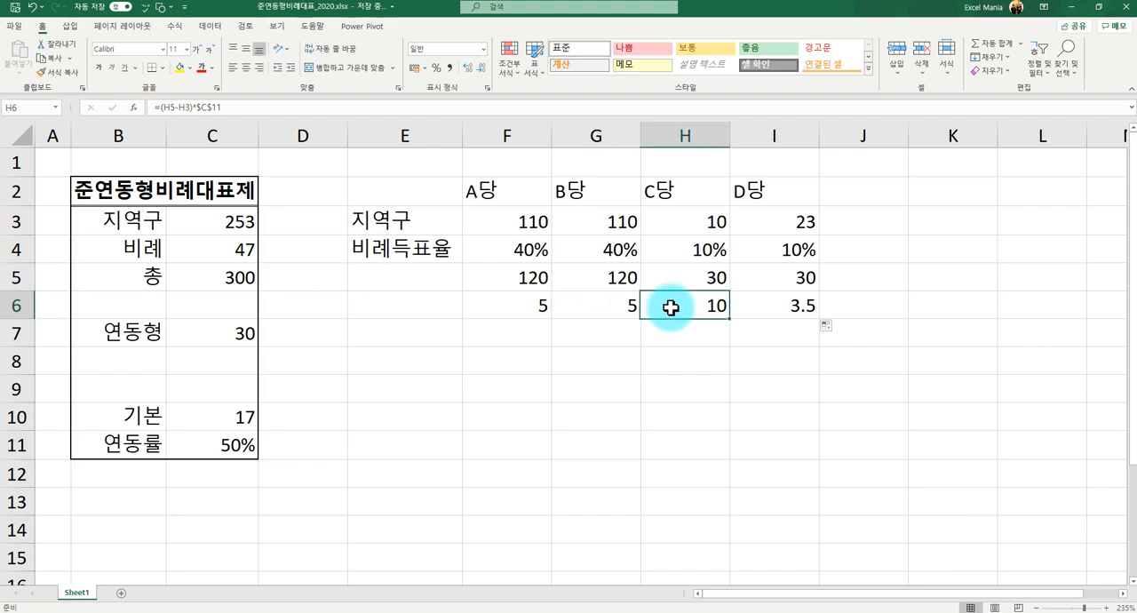
pyautogui.click(774, 312)
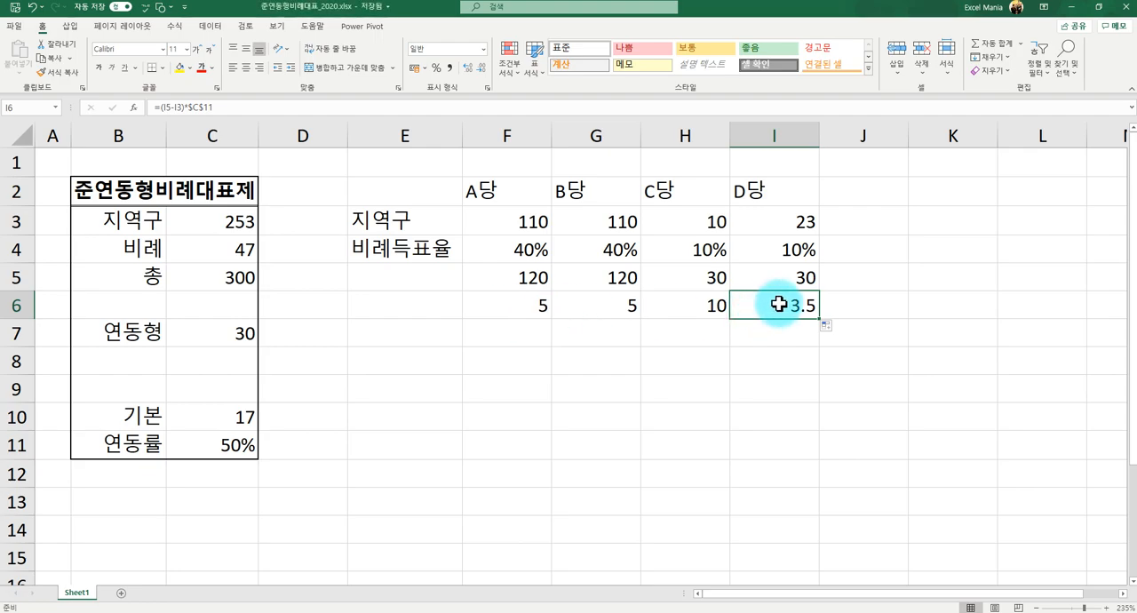
# - Try replacing D당's adjusted seats in I6 with a manually rounded whole number of 4
pyautogui.write('4')
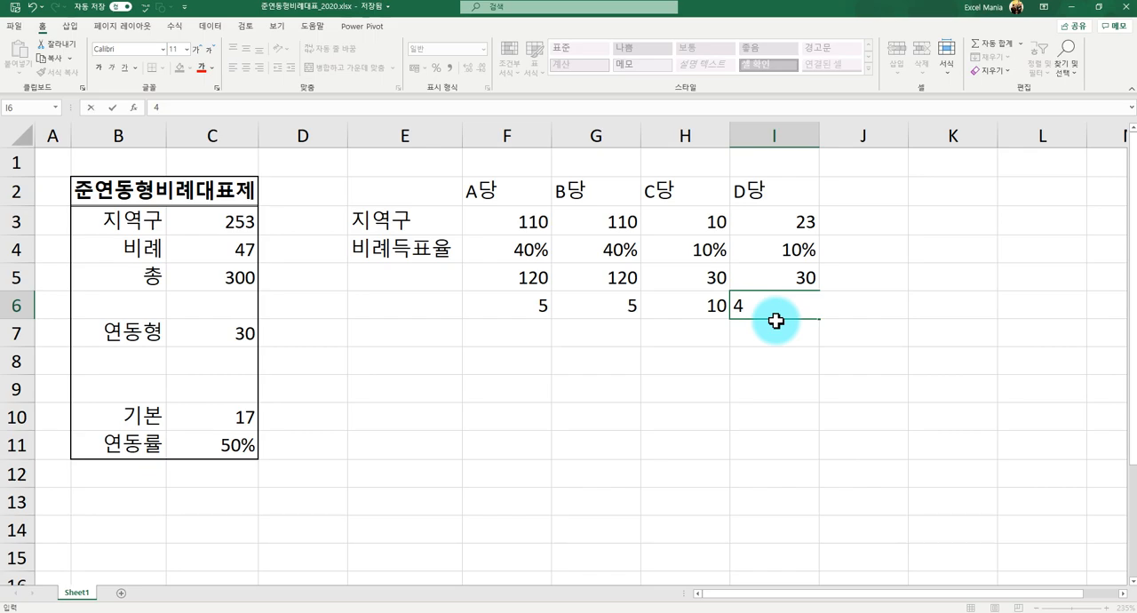
pyautogui.press('Escape')
pyautogui.click(765, 321)
pyautogui.click(767, 310)
pyautogui.write('3')
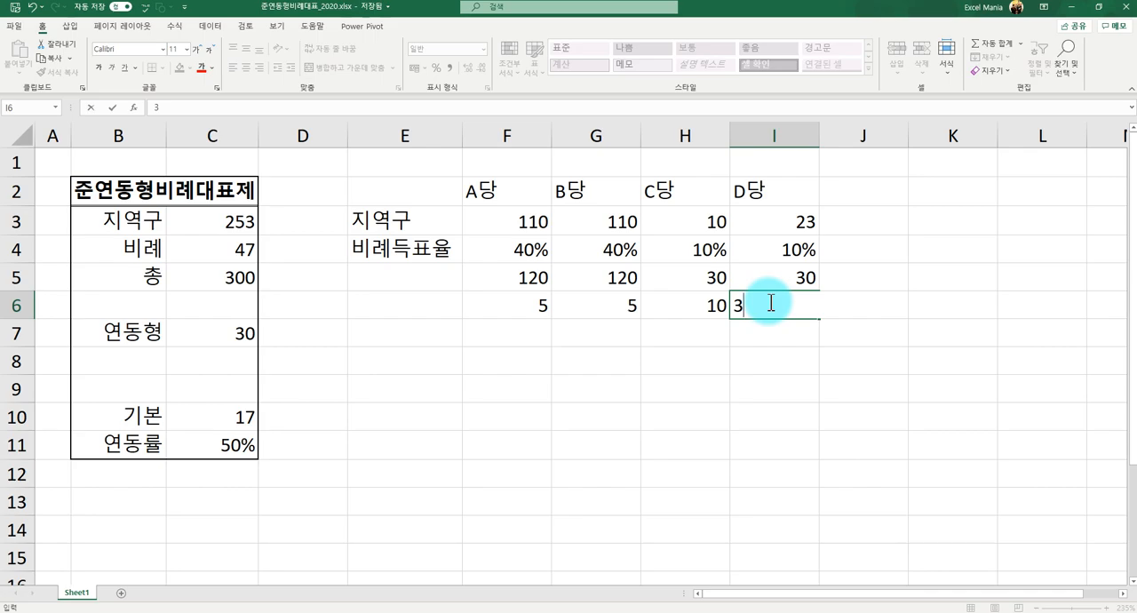
pyautogui.press('Return')
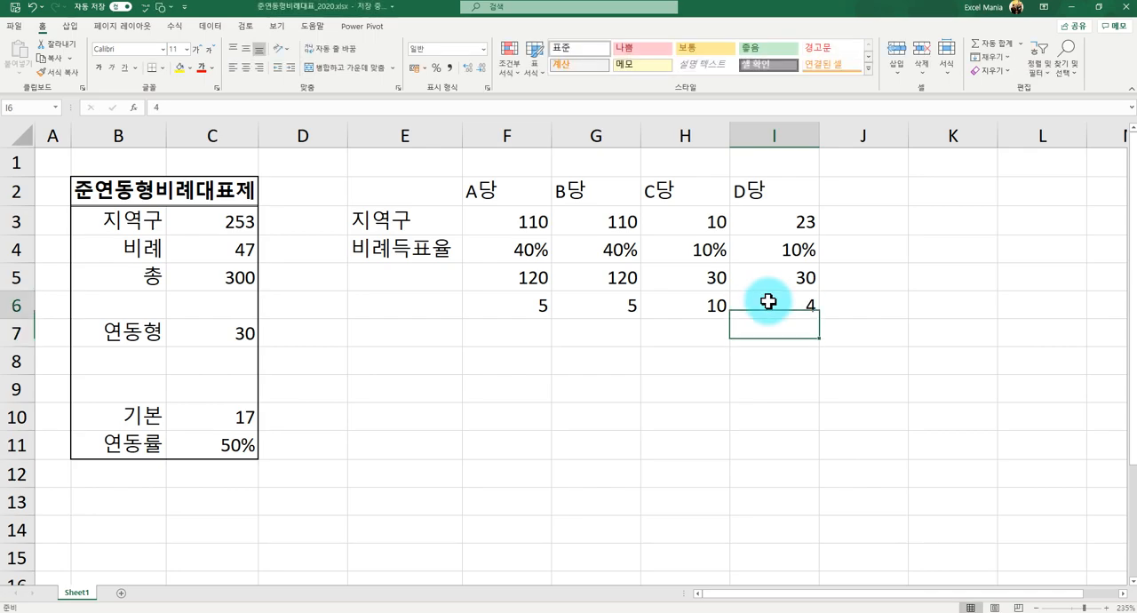
# - Copy the H6 formula into I6 to replace the manually entered number
pyautogui.press('Up')
pyautogui.press('Left')
pyautogui.hotkey('ctrl', 'c')
pyautogui.press('Right')
pyautogui.hotkey('ctrl', 'v')
pyautogui.press('Escape')
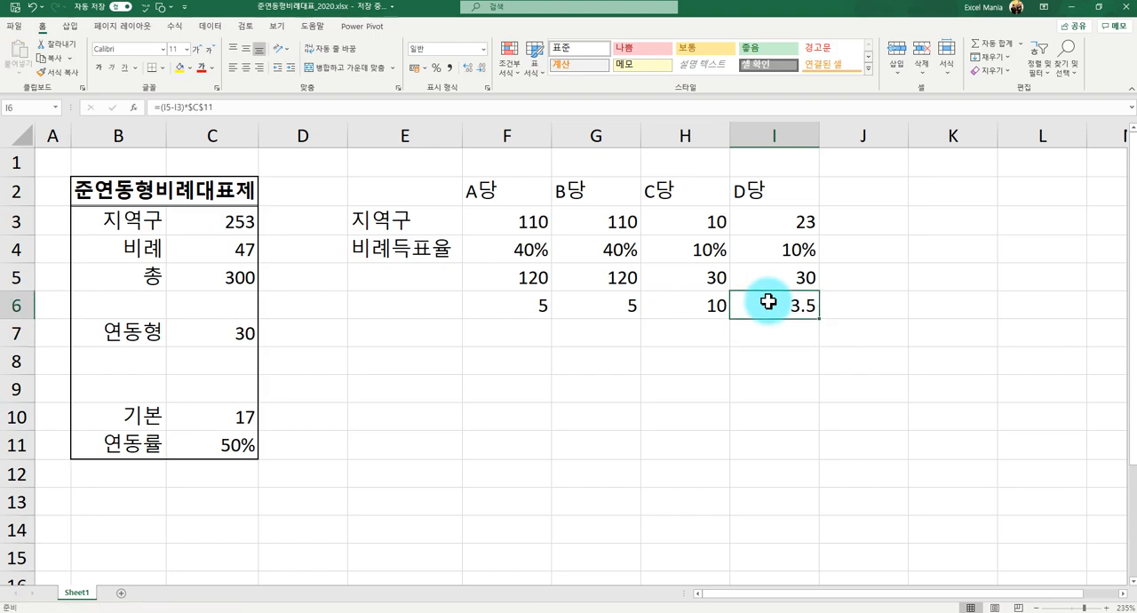
# - Round D당's adjusted seats to zero decimals by changing I6 to =ROUND((I5-I3)*$C$11,0)
pyautogui.click(160, 112)
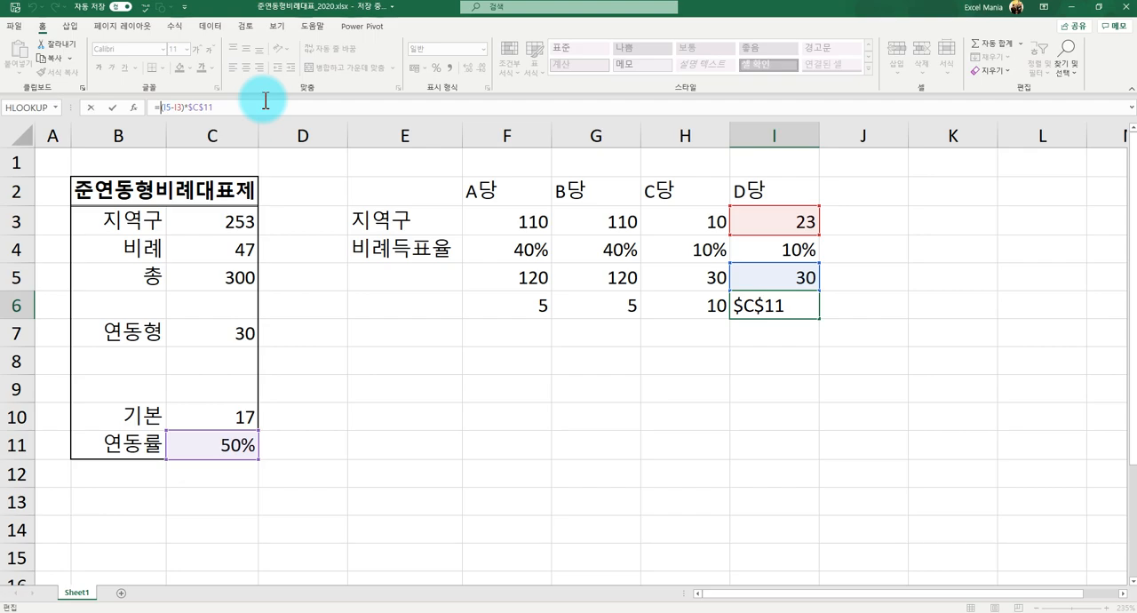
pyautogui.write('Round')
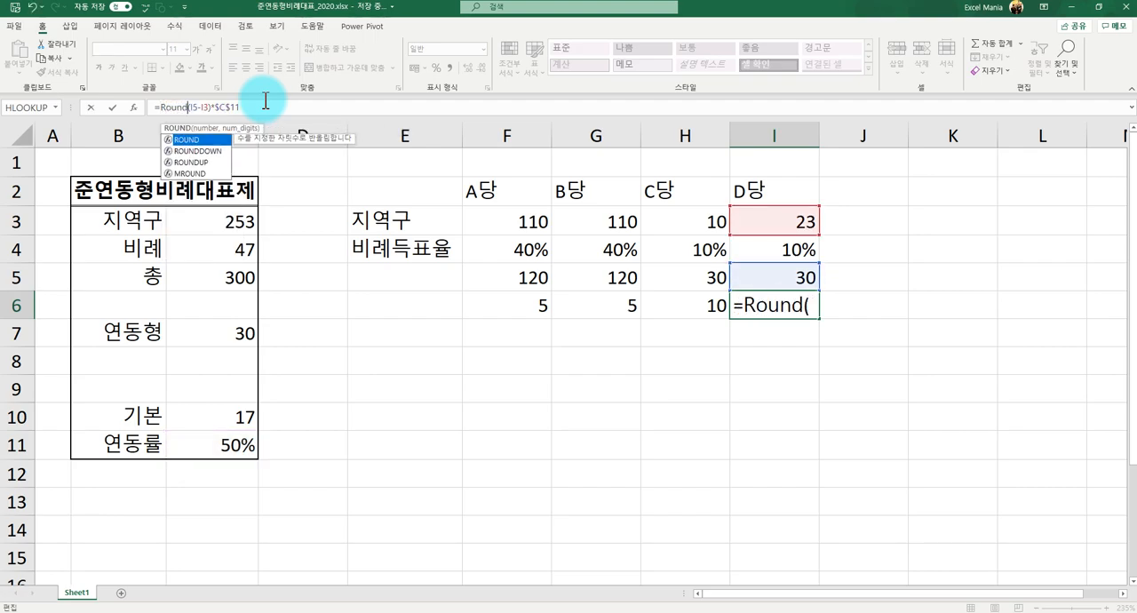
pyautogui.write('(')
pyautogui.click(265, 101)
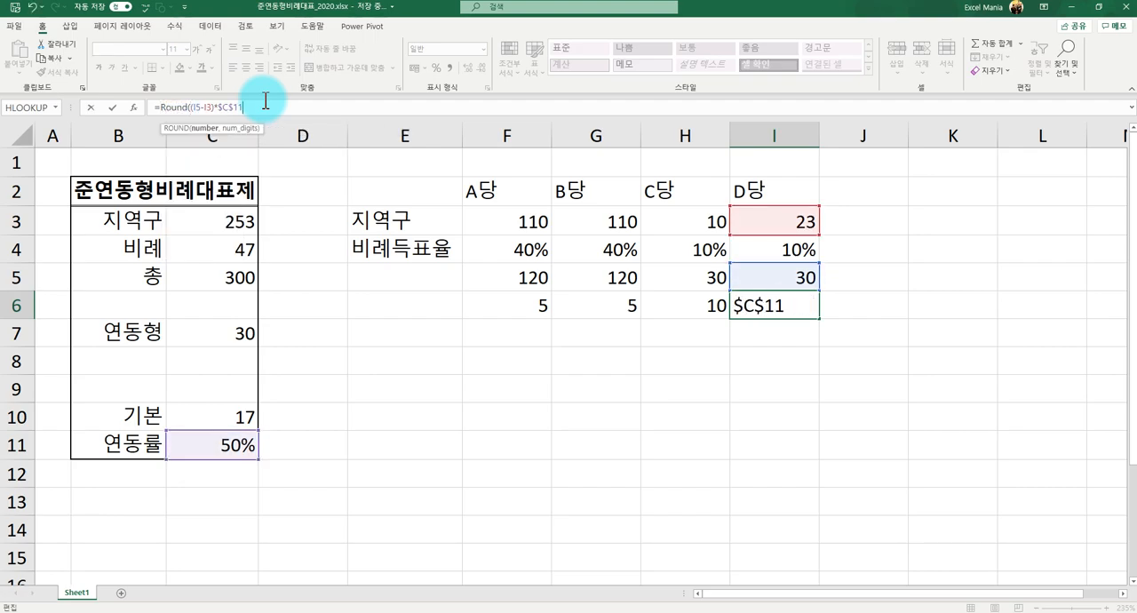
pyautogui.write(')')
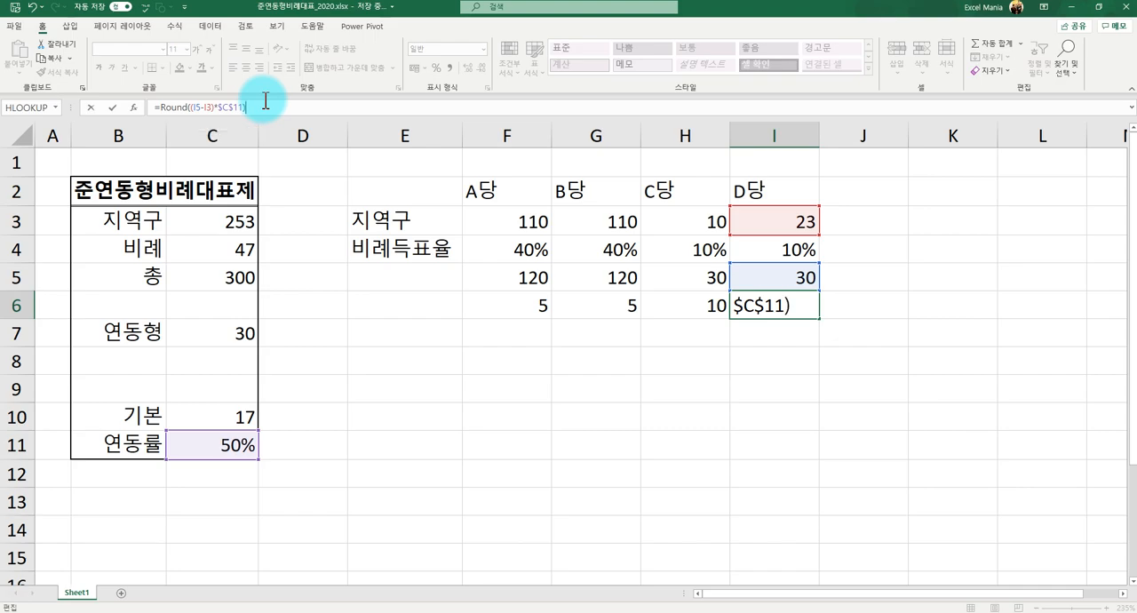
pyautogui.press('Left')
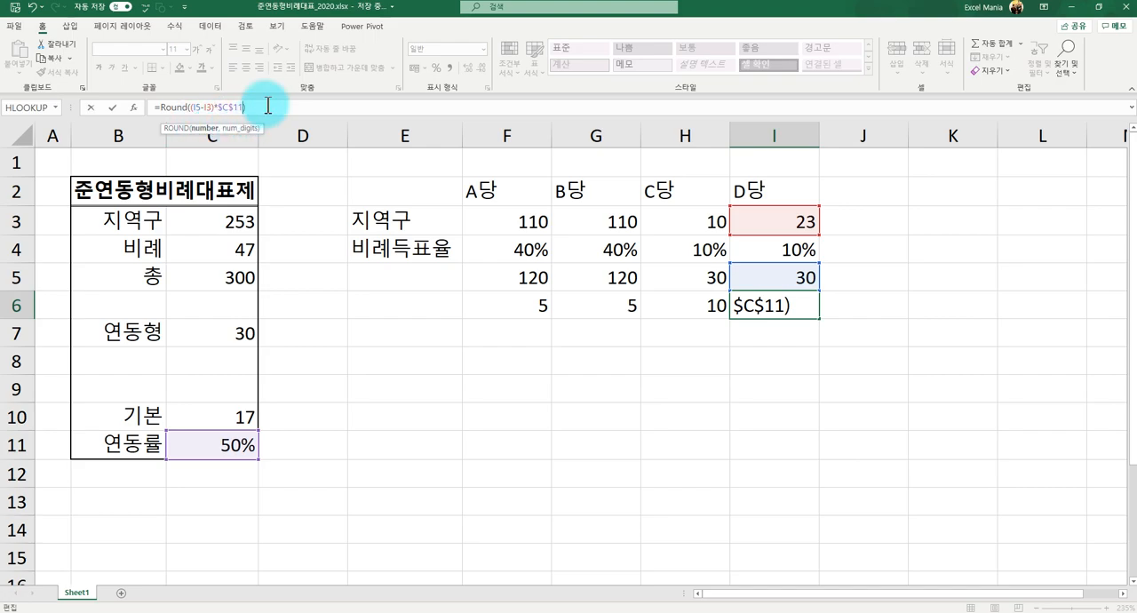
pyautogui.write(',0')
pyautogui.press('Return')
pyautogui.press('Up')
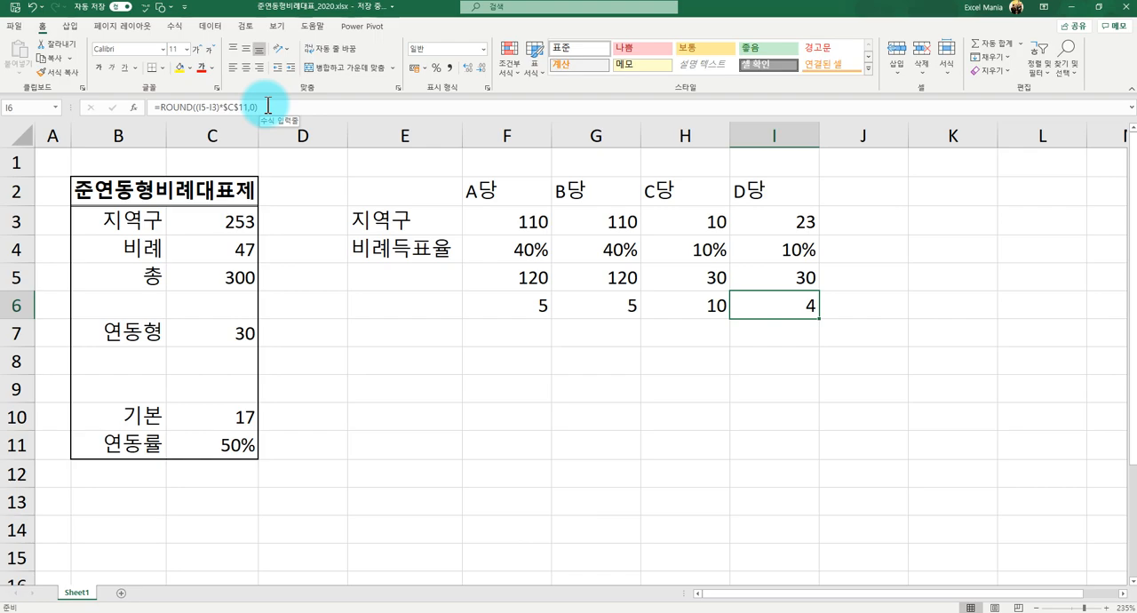
# - Compare the formulas and seat values in F6:H6 with the rounded D당 result in I6
pyautogui.press('Left')
pyautogui.press('Left')
pyautogui.press('Left')
pyautogui.press('Right')
pyautogui.press('Right')
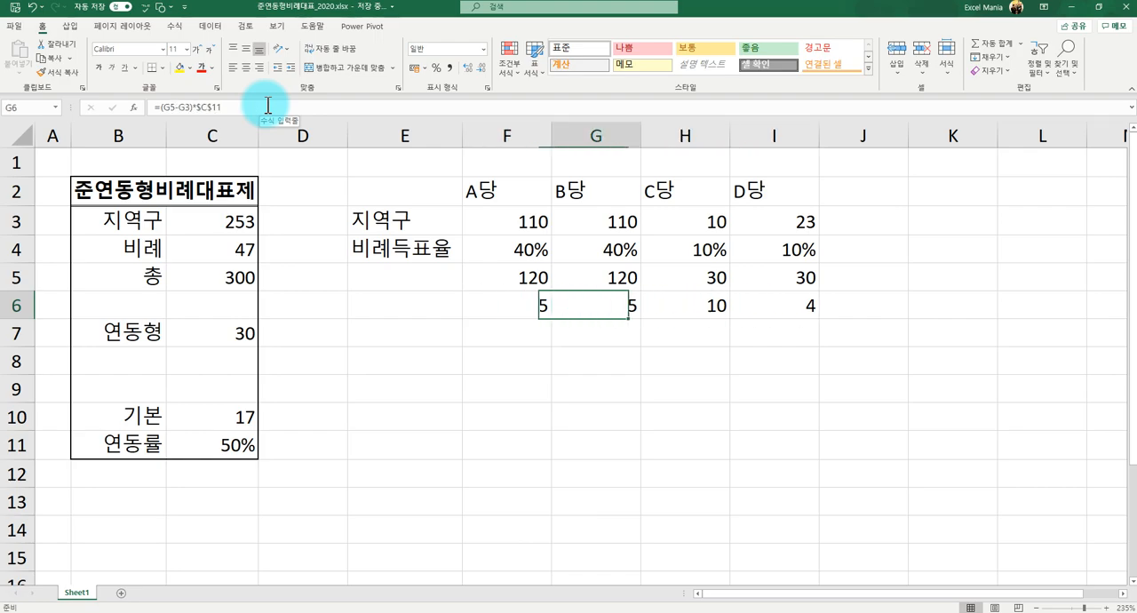
pyautogui.press('Left')
pyautogui.press('Left')
pyautogui.press('Right')
pyautogui.press('Right')
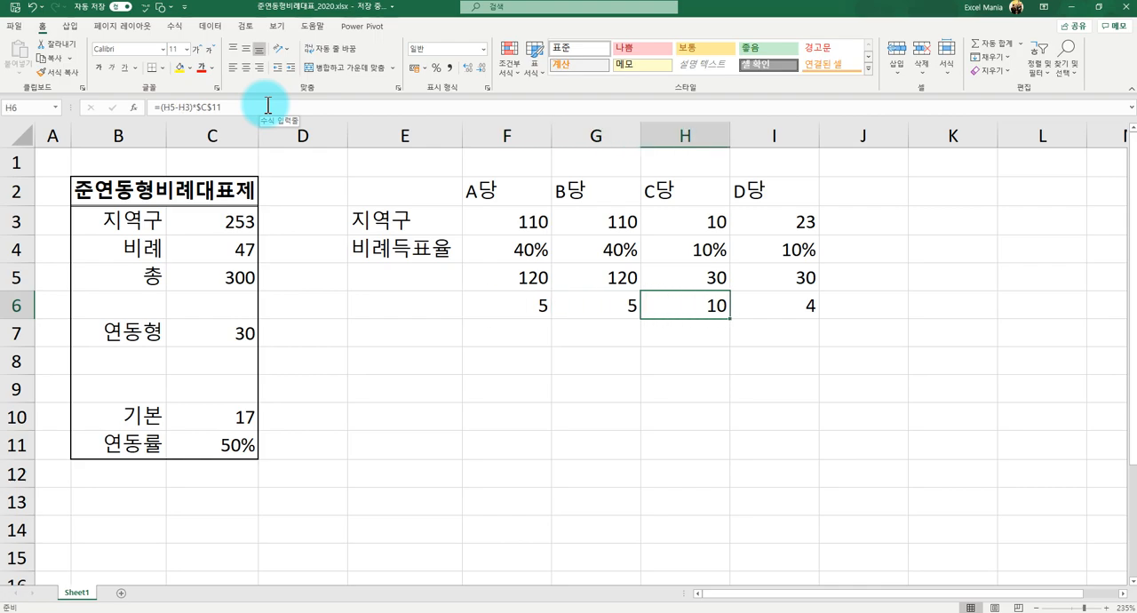
pyautogui.press('Right')
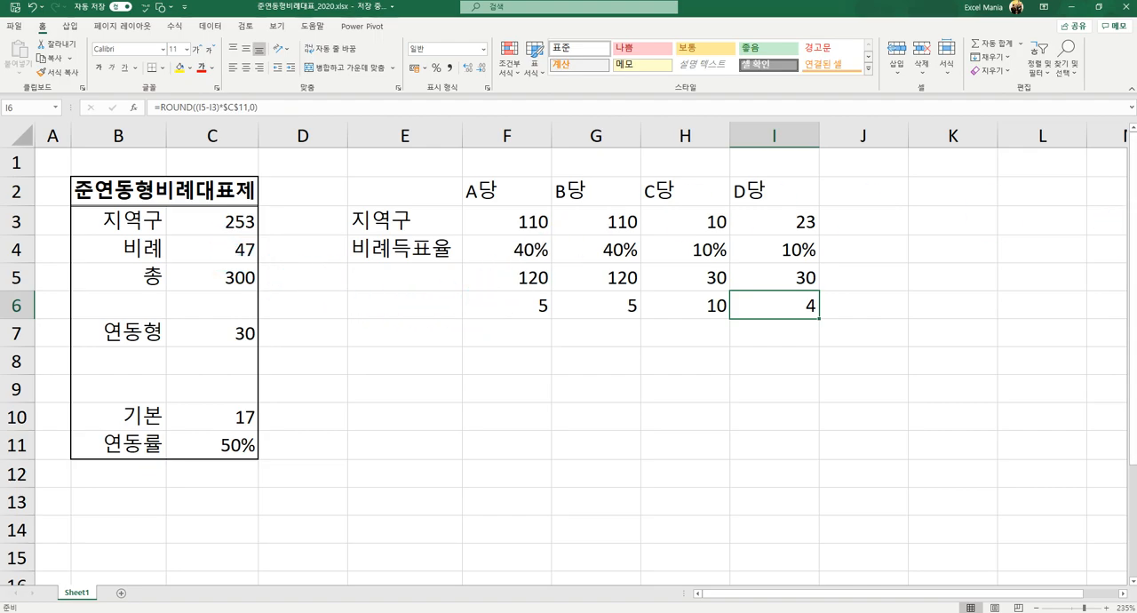
# - Label cell B8 as 실제 beneath the 연동형 row
pyautogui.click(685, 333)
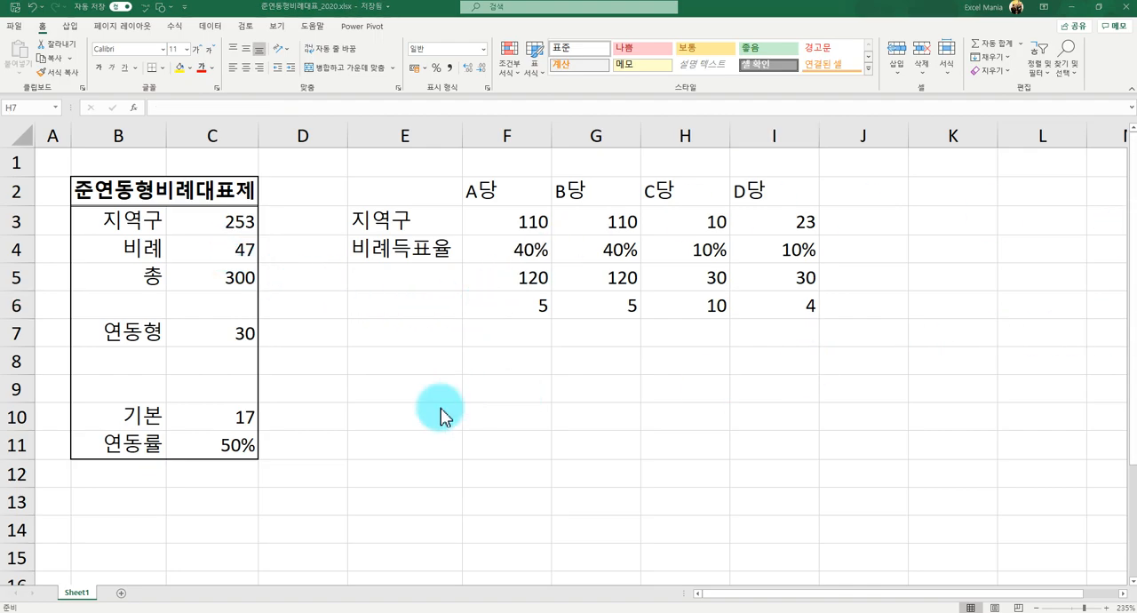
pyautogui.doubleClick(145, 361)
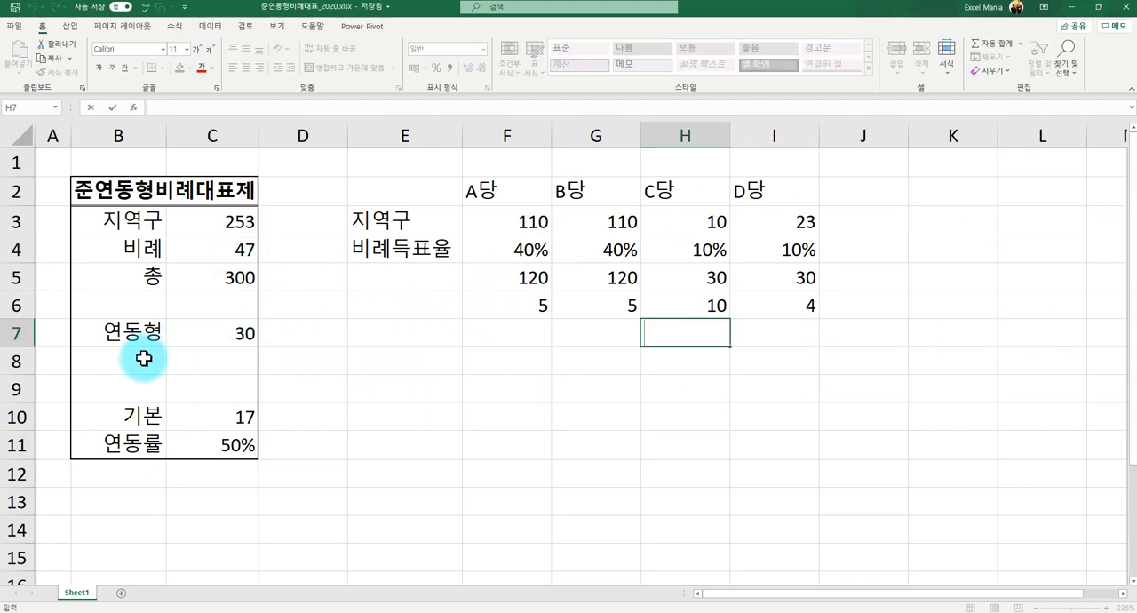
pyautogui.click(144, 359)
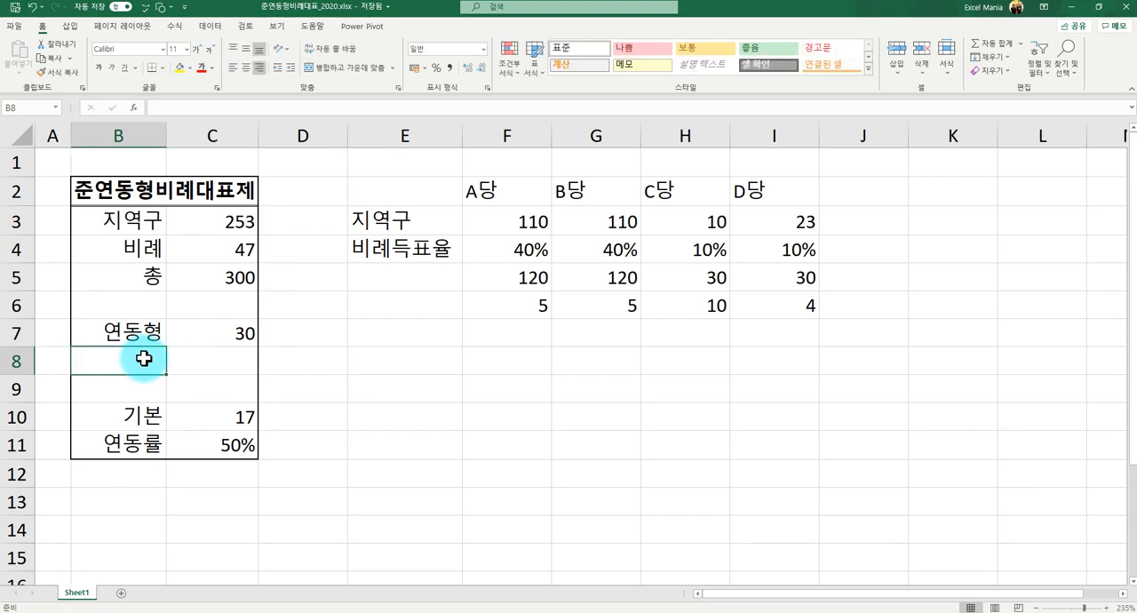
pyautogui.doubleClick(144, 359)
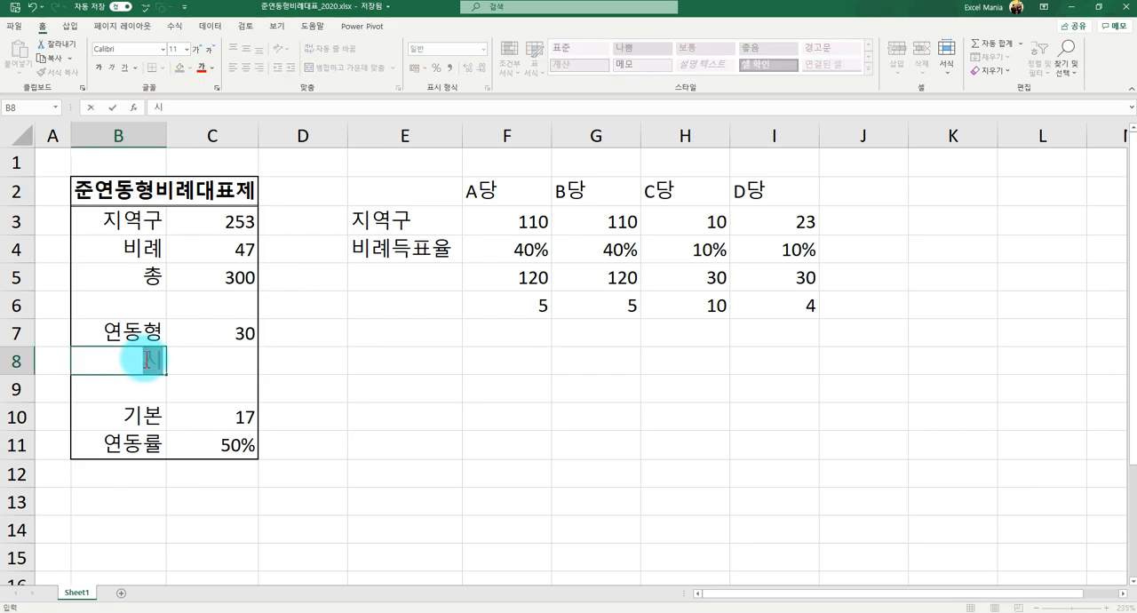
pyautogui.write('실제')
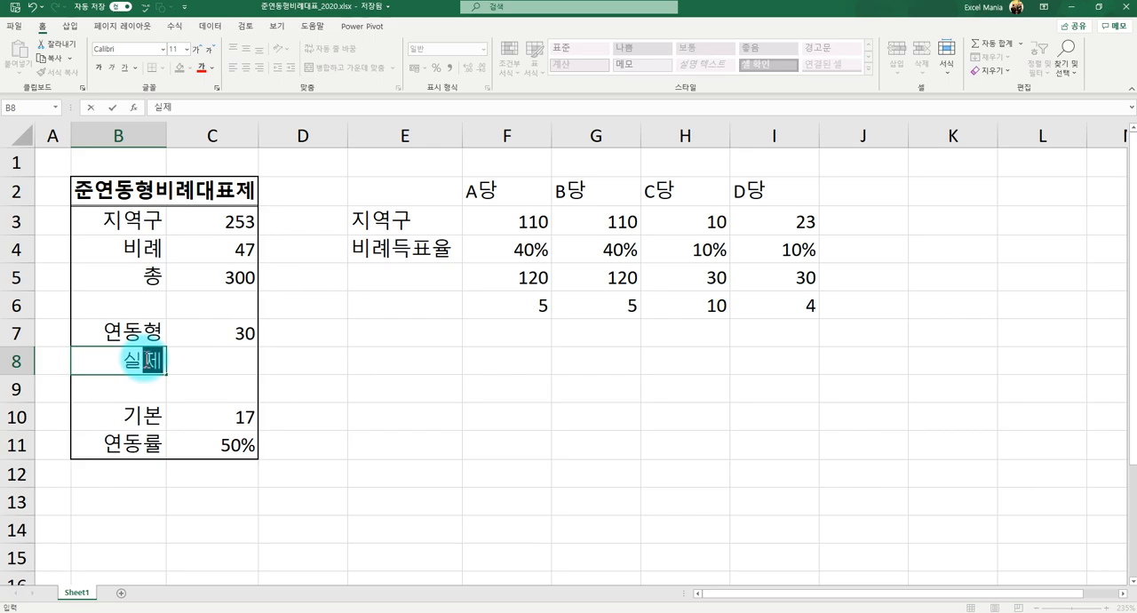
pyautogui.press('Tab')
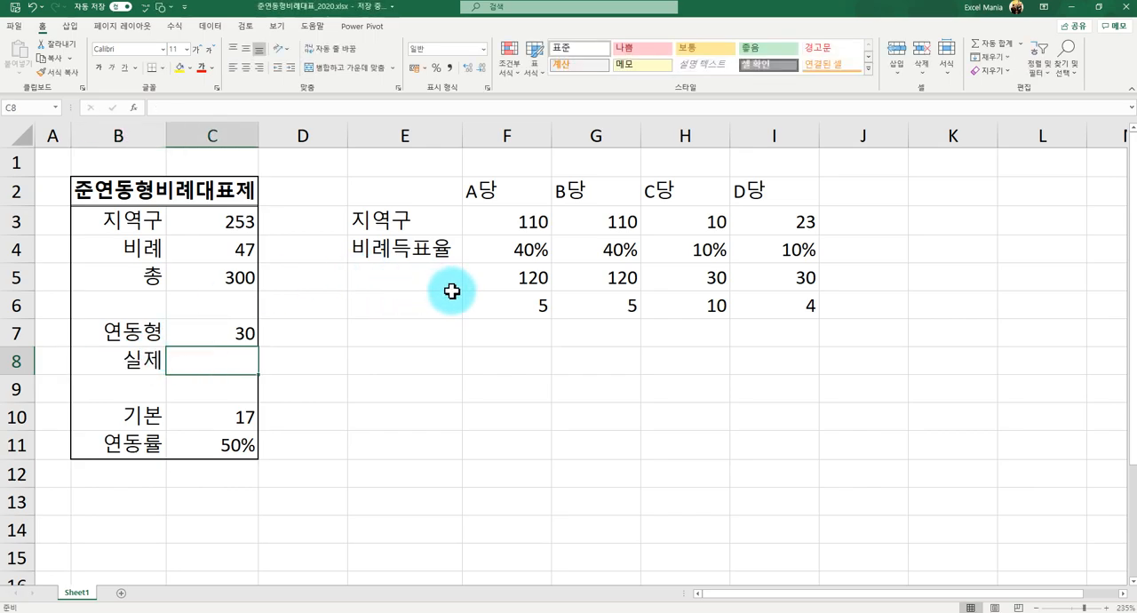
# - Total the four parties' adjusted seats in C8 with =SUM(F6:I6)
pyautogui.write('=')
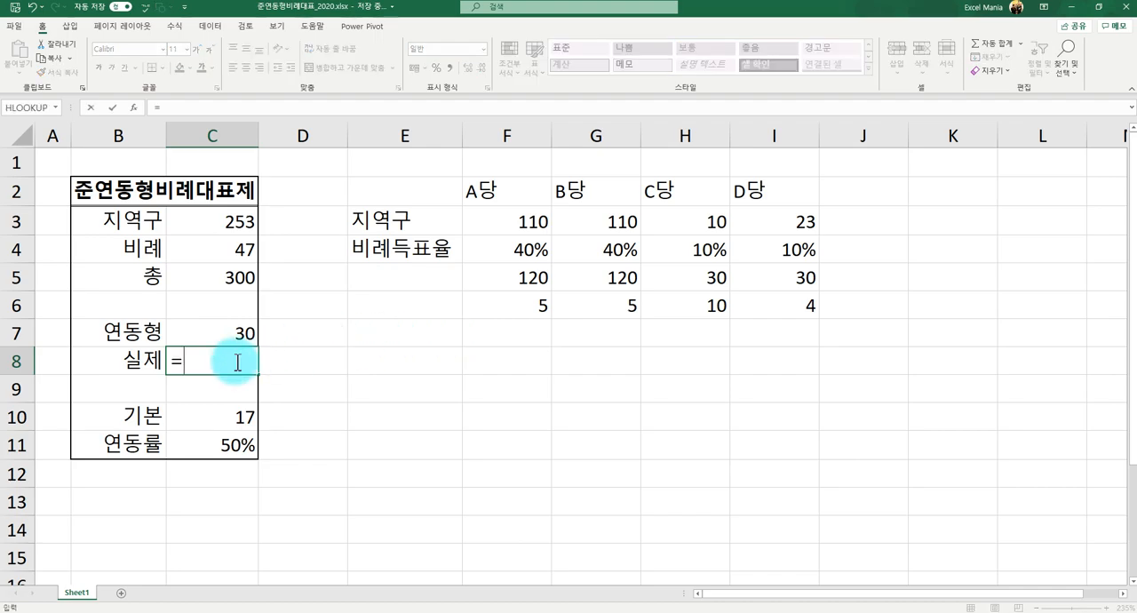
pyautogui.moveTo(475, 300)
pyautogui.mouseDown()
pyautogui.moveTo(719, 295)
pyautogui.moveTo(469, 310)
pyautogui.mouseUp()
pyautogui.click(207, 364)
pyautogui.press('BackSpace')
pyautogui.press('BackSpace')
pyautogui.write('SU')
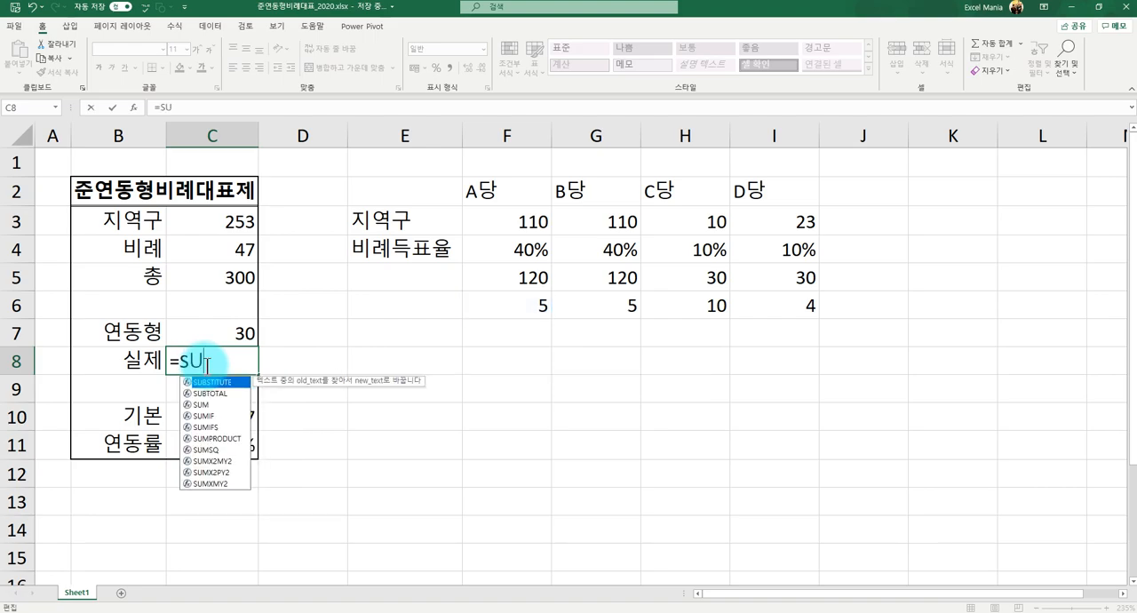
pyautogui.write('M(')
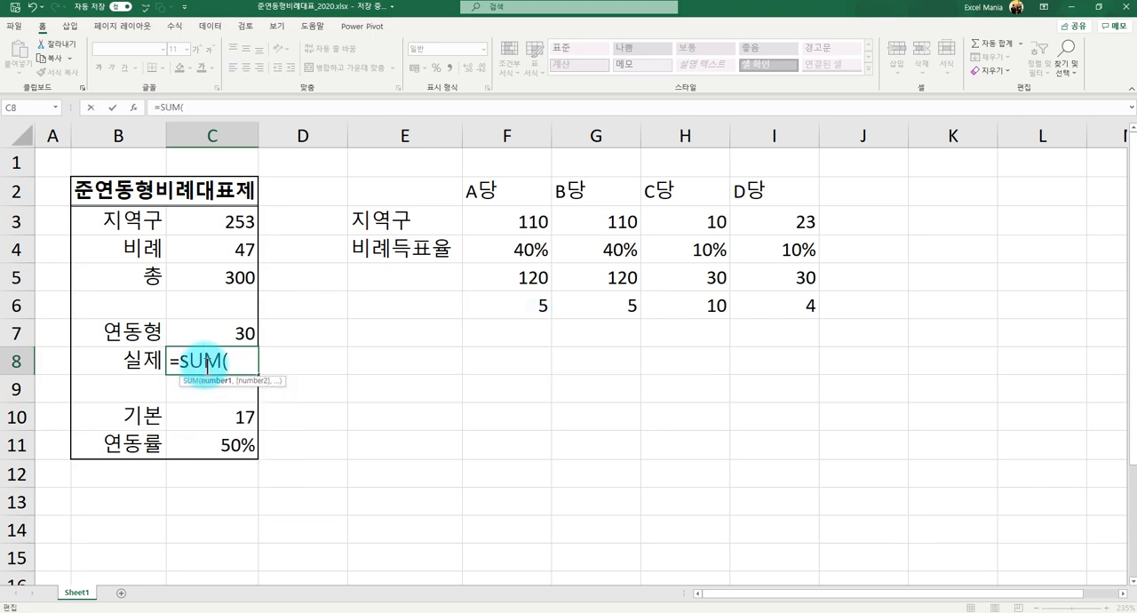
pyautogui.moveTo(525, 302); pyautogui.dragTo(756, 295)
pyautogui.write(')')
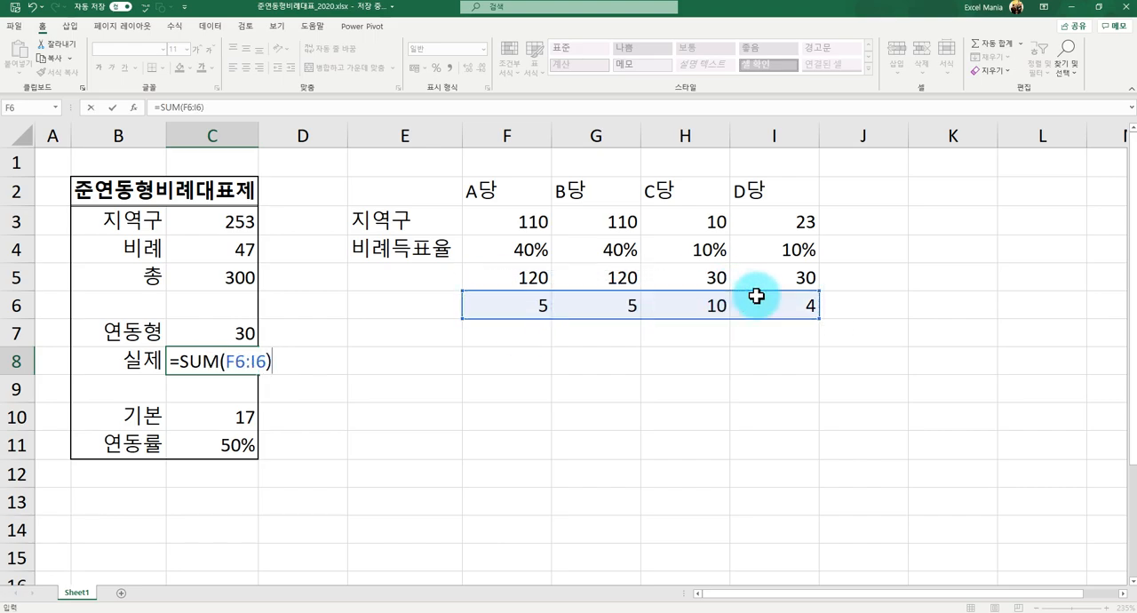
pyautogui.press('Return')
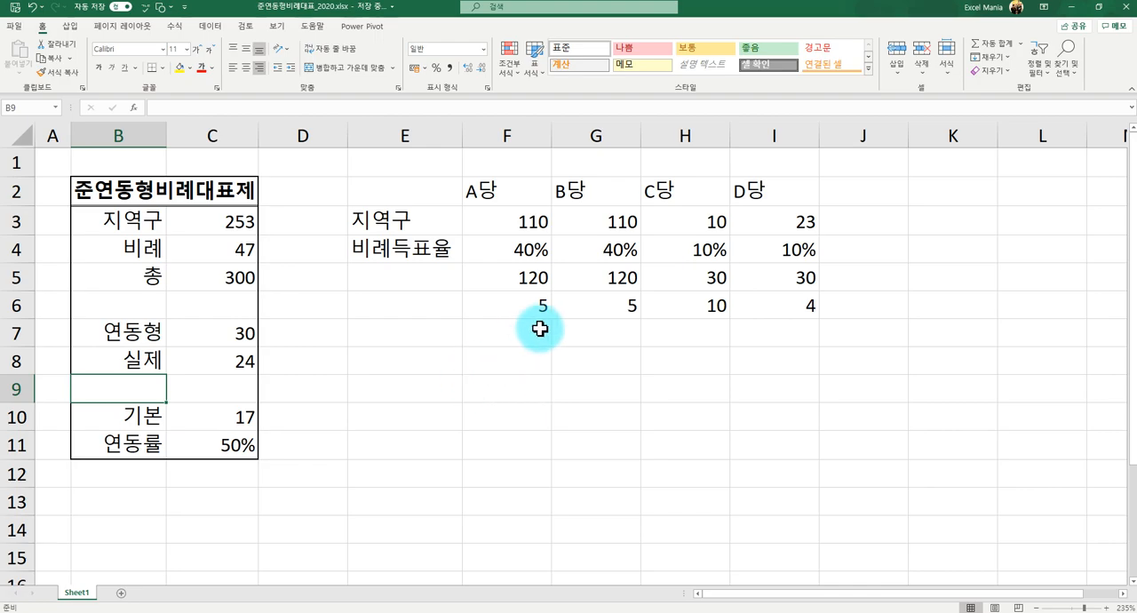
# - Calculate the unused 연동형 seats in C9 by subtracting the 실제 total, using =C7-C8
pyautogui.click(197, 365)
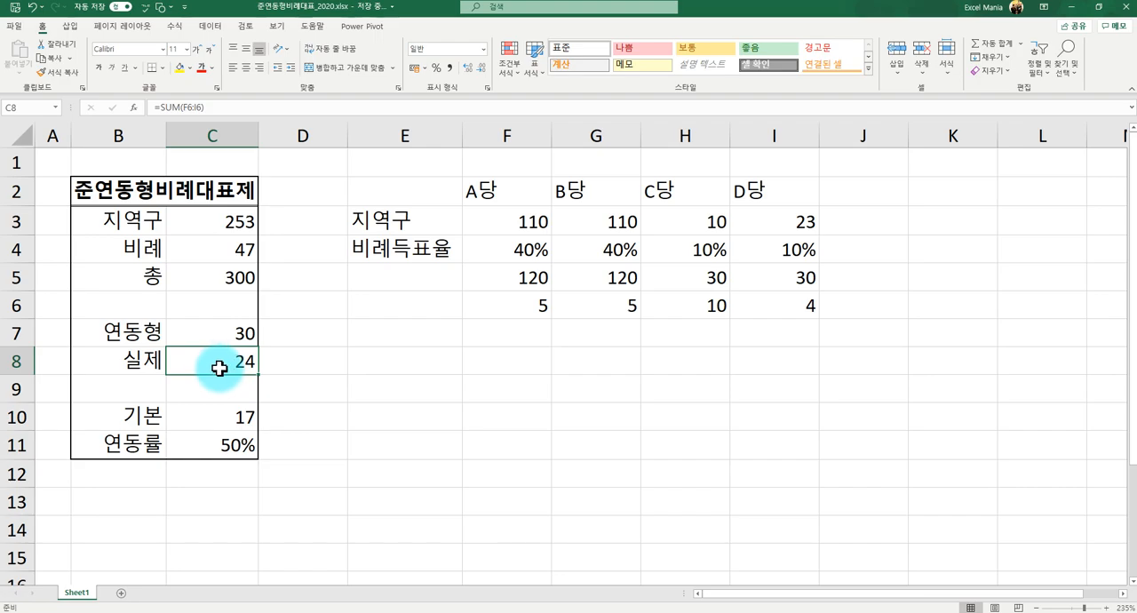
pyautogui.click(226, 339)
pyautogui.click(222, 357)
pyautogui.click(122, 395)
pyautogui.click(233, 397)
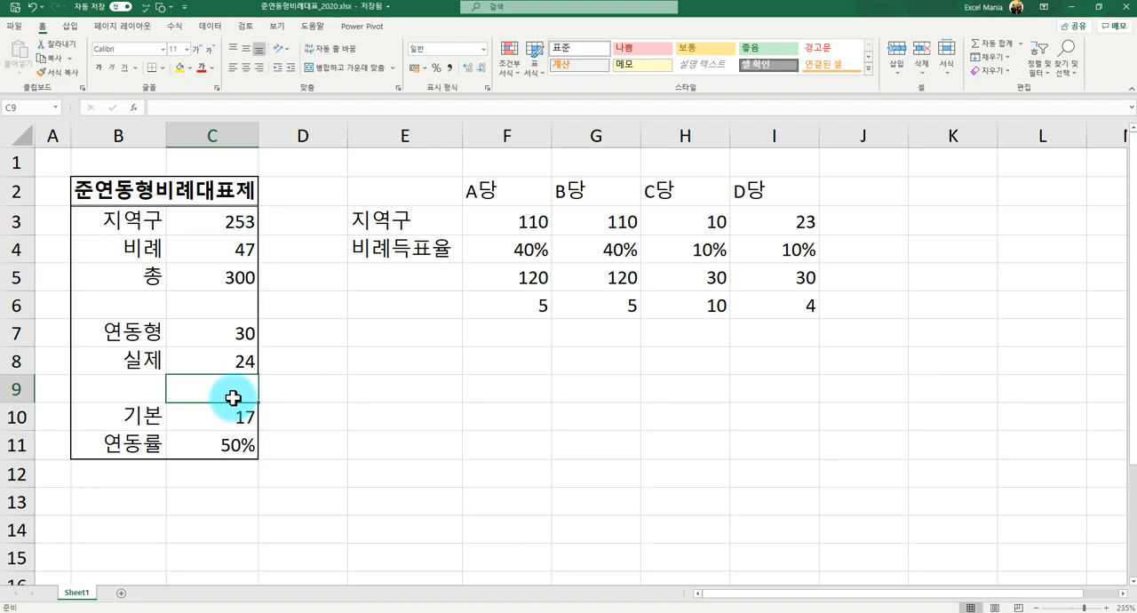
pyautogui.write('=')
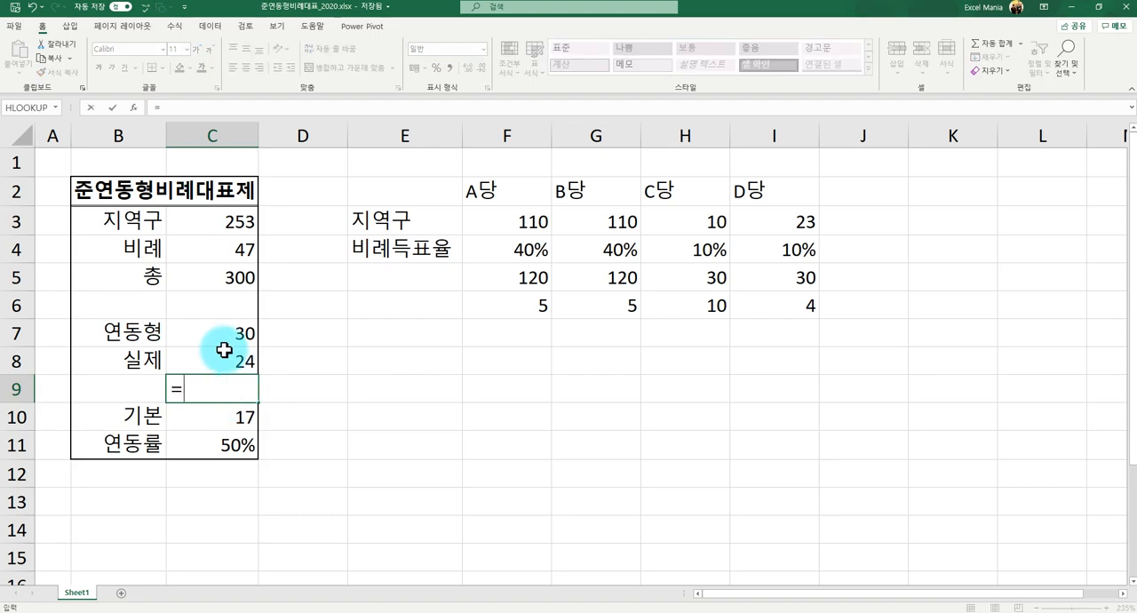
pyautogui.click(231, 336)
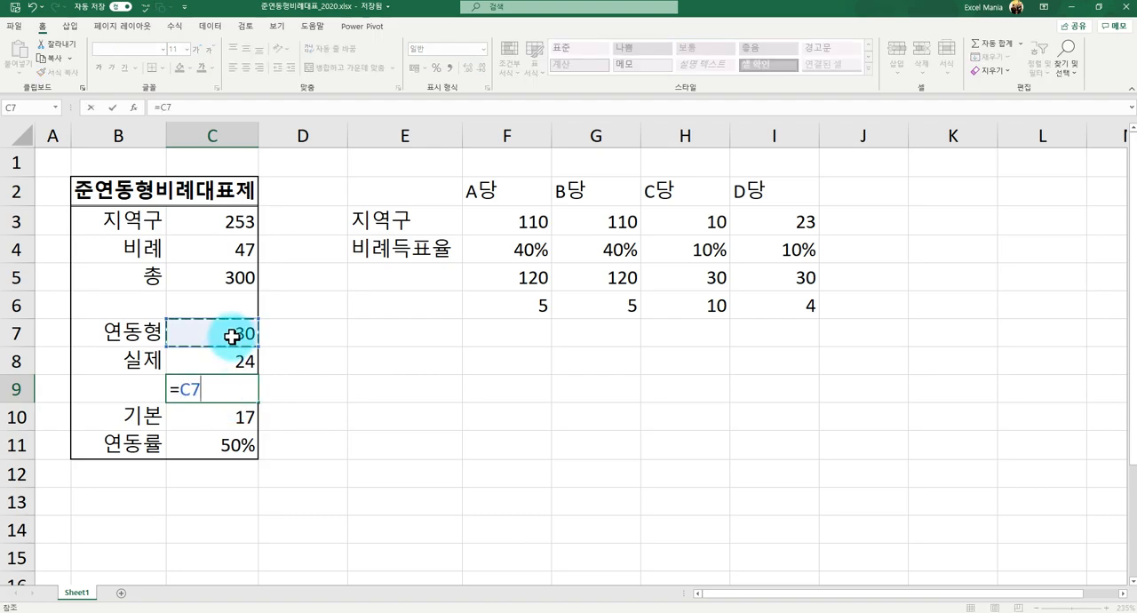
pyautogui.write('-')
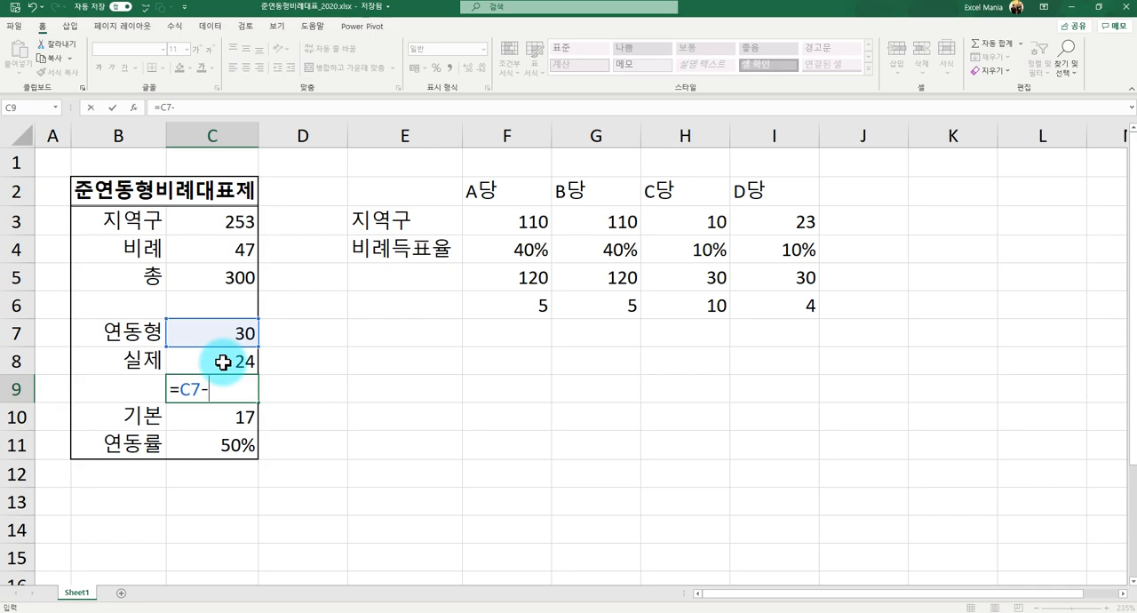
pyautogui.click(223, 362)
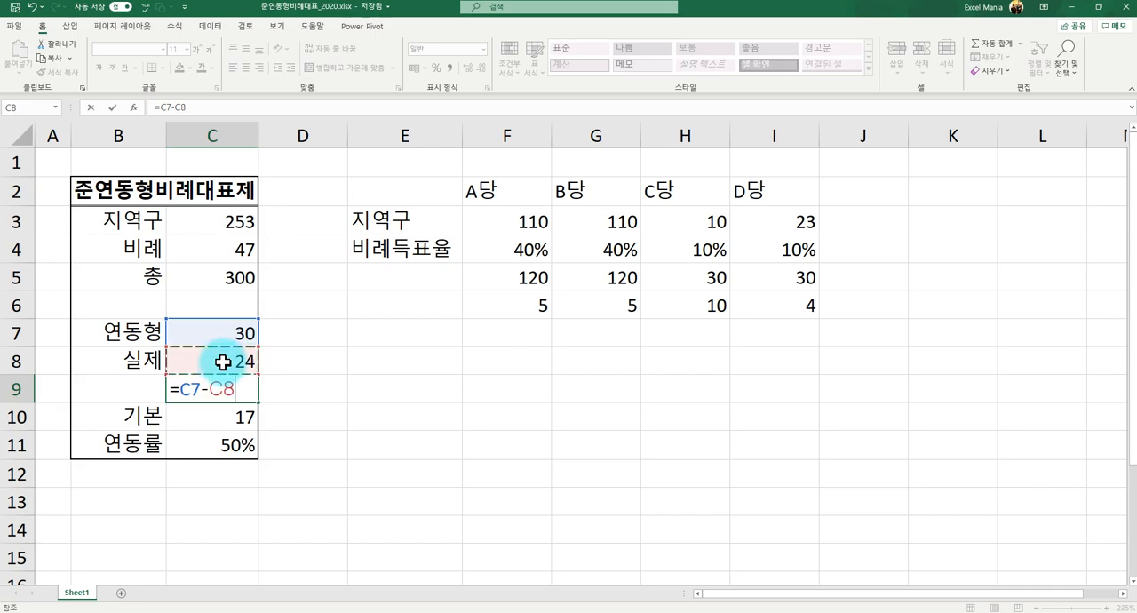
pyautogui.press('Return')
pyautogui.press('Up')
pyautogui.press('Down')
pyautogui.press('Right')
pyautogui.press('Up')
pyautogui.press('Left')
pyautogui.press('Down')
pyautogui.press('Up')
pyautogui.press('Down')
pyautogui.press('Up')
pyautogui.press('Down')
pyautogui.press('Left')
pyautogui.press('Down')
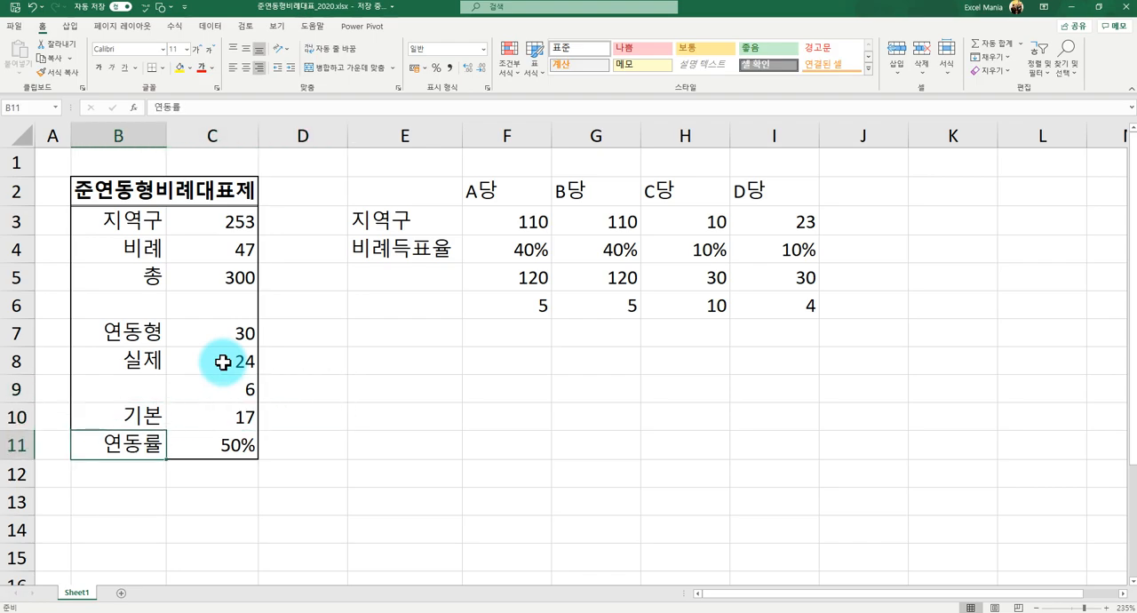
# - Insert a blank row at row 11, between the 기본 and 연동률 rows
pyautogui.click(18, 446)
pyautogui.rightClick(22, 450)
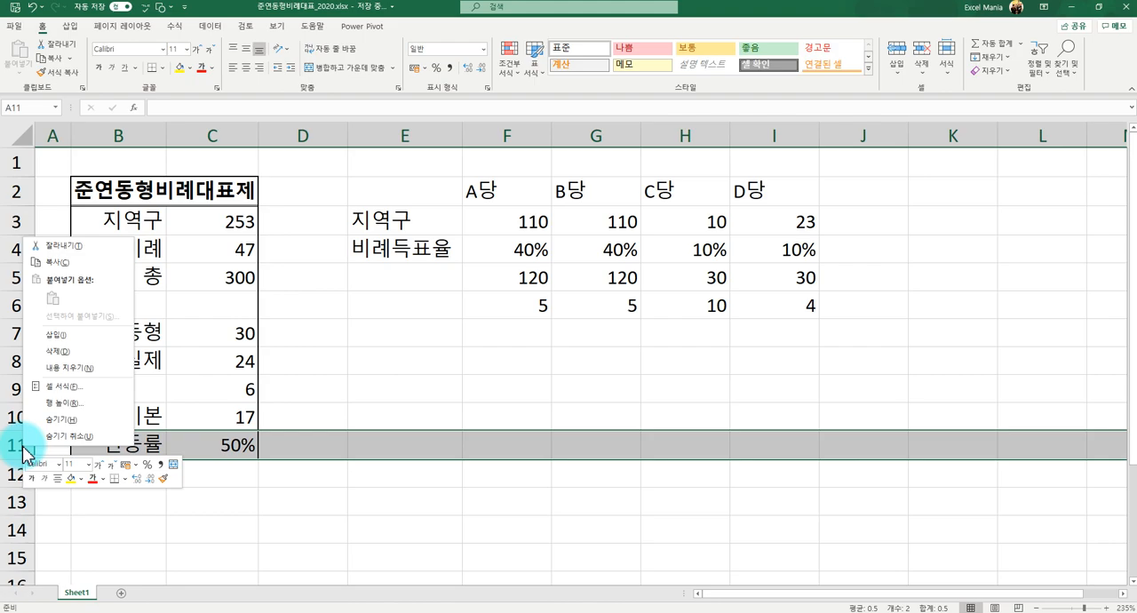
pyautogui.click(85, 335)
# - Add the leftover seats to the 기본 seats in C11 with =C9+C10
pyautogui.click(193, 446)
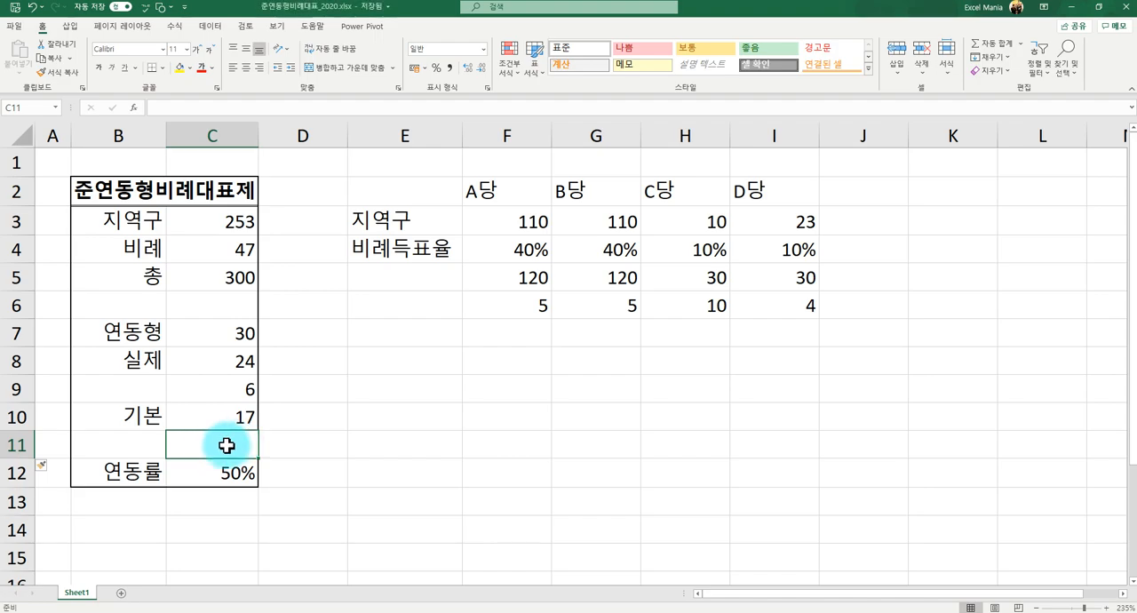
pyautogui.write('=')
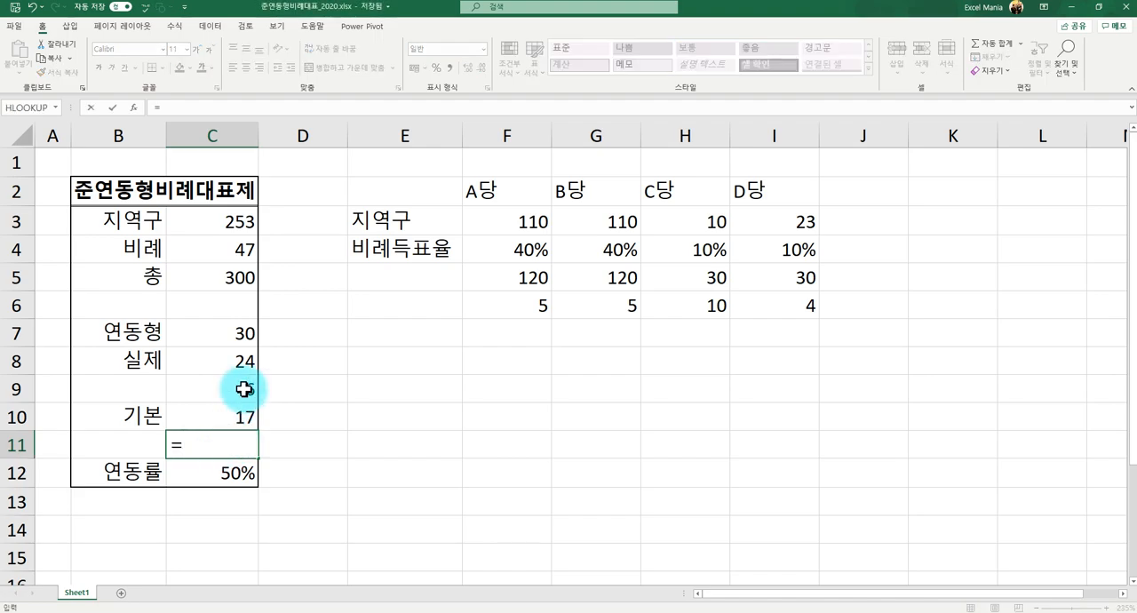
pyautogui.click(240, 393)
pyautogui.write('+')
pyautogui.click(208, 423)
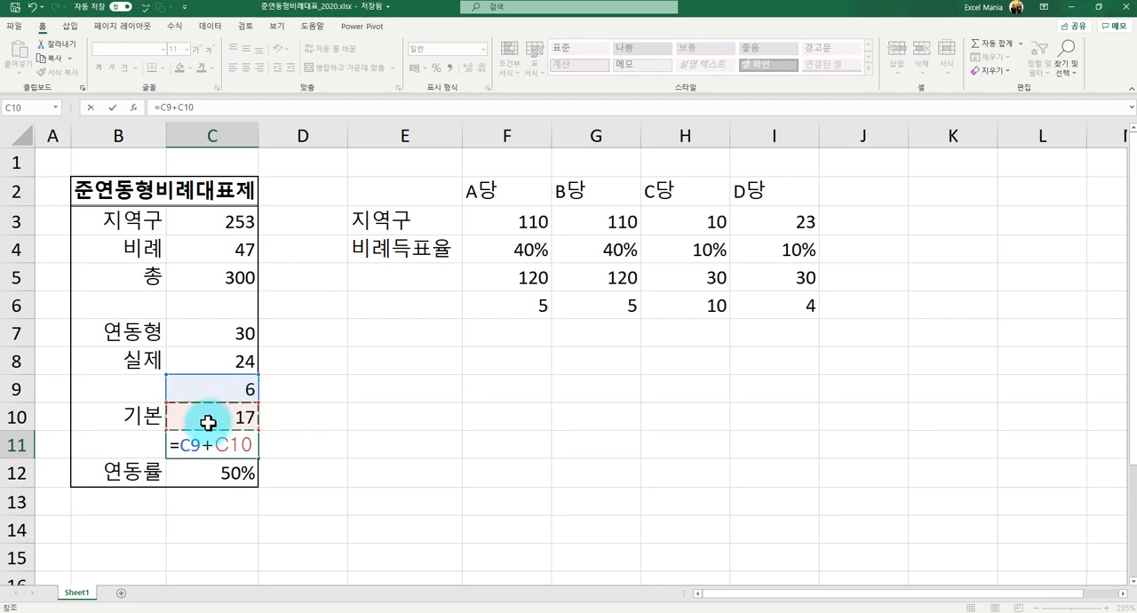
pyautogui.press('Return')
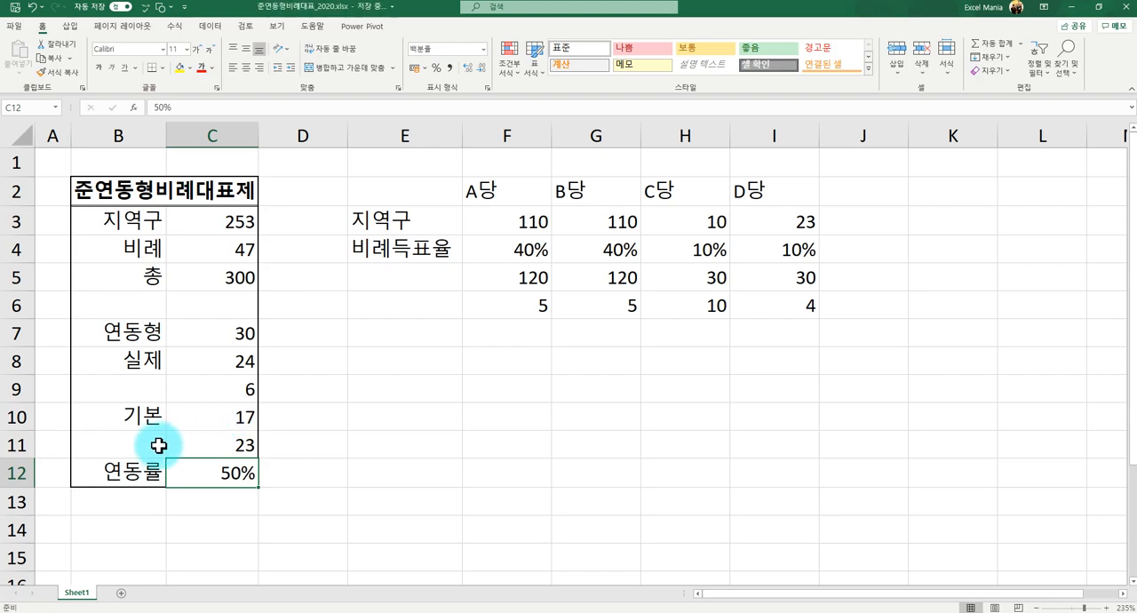
# - Label cell B11 as (최종기본), narrow column A slightly and widen column B to fit the label
pyautogui.click(153, 446)
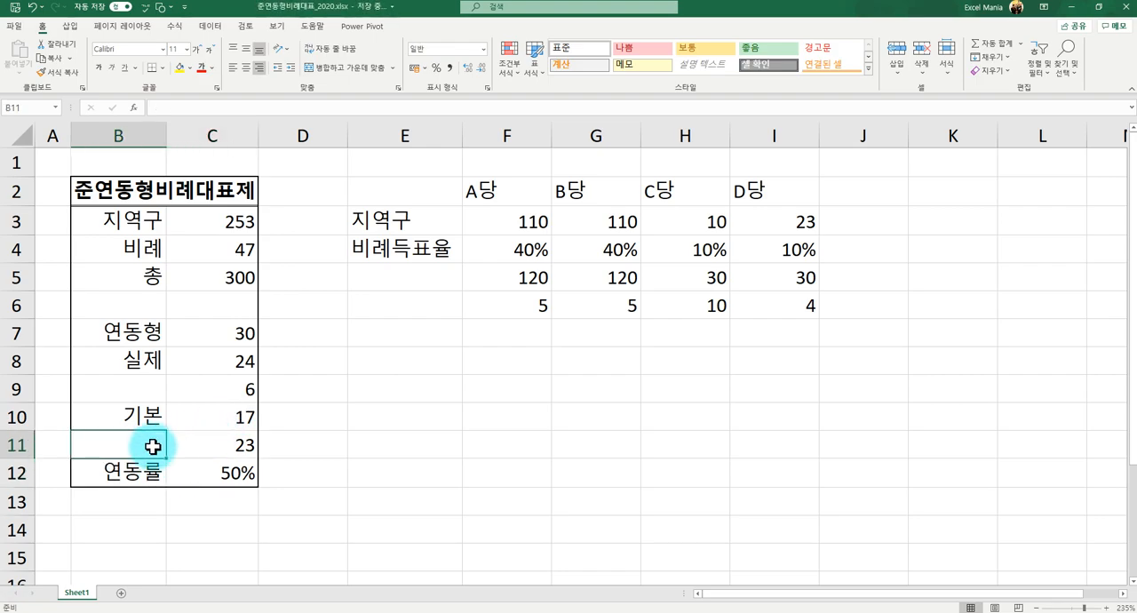
pyautogui.write('(')
pyautogui.write('ㅊㅎ')
pyautogui.press('BackSpace')
pyautogui.press('BackSpace')
pyautogui.write('최종기본)')
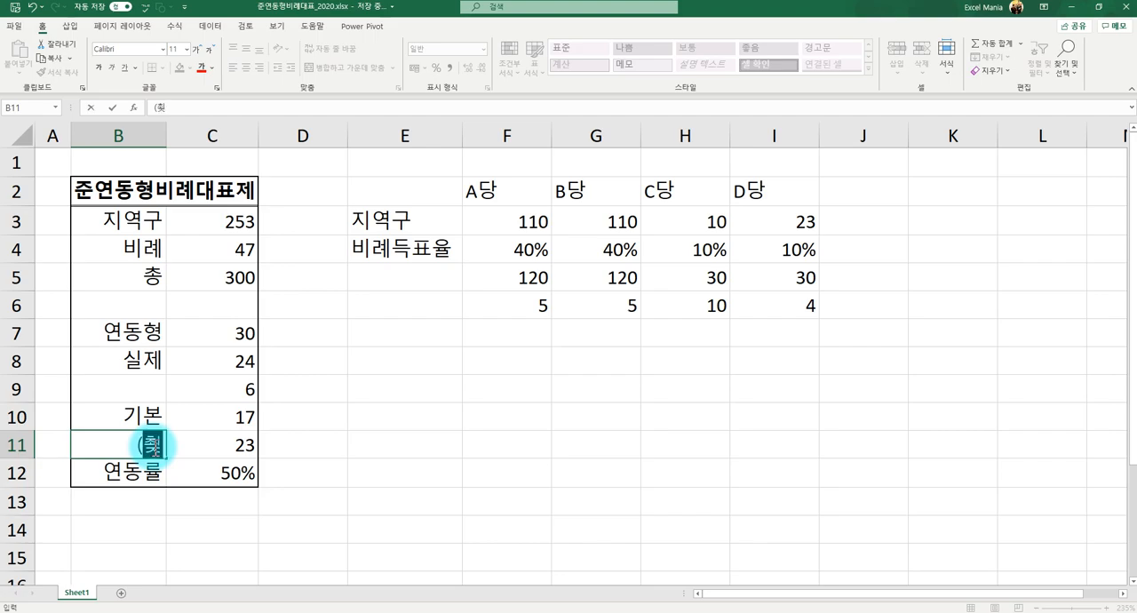
pyautogui.press('Return')
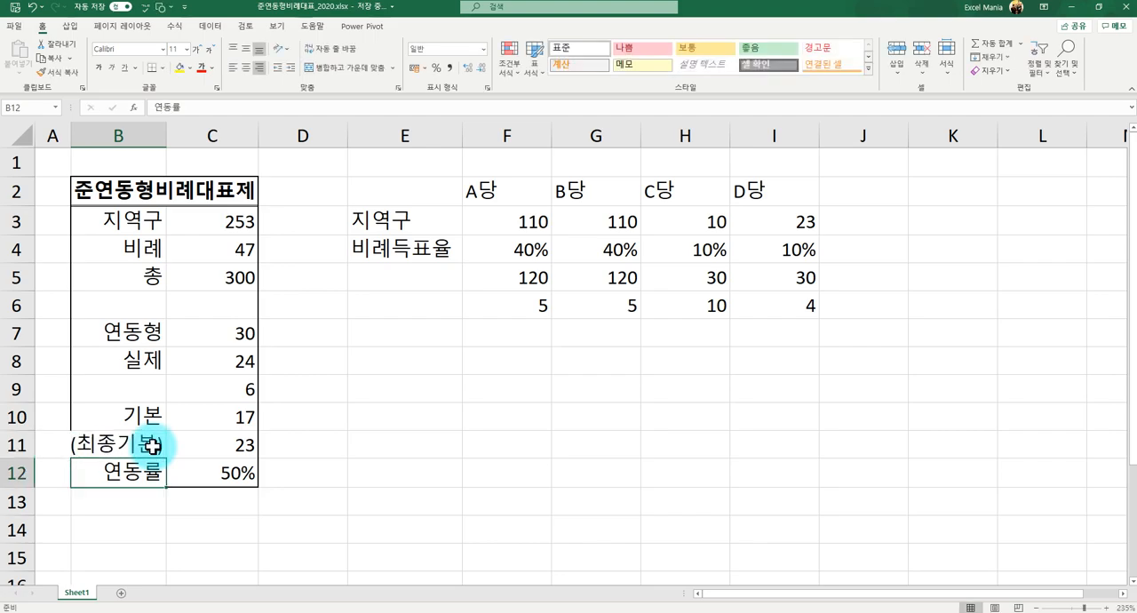
pyautogui.moveTo(70, 135); pyautogui.dragTo(64, 135)
pyautogui.moveTo(160, 135); pyautogui.dragTo(168, 135)
# - Make the (최종기본) seat total in C11 bold
pyautogui.click(250, 446)
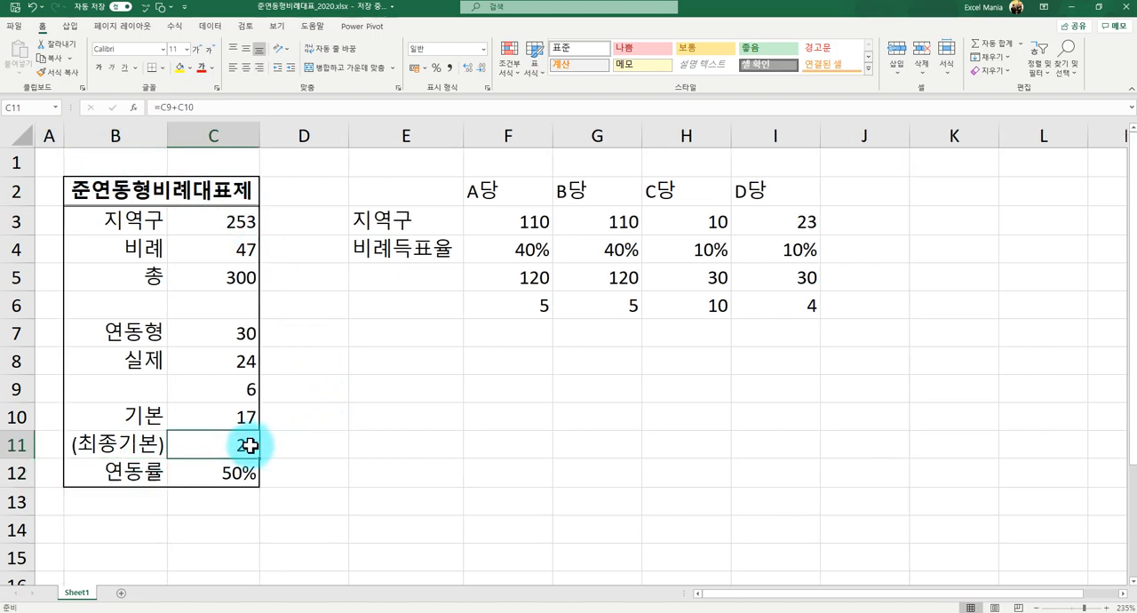
pyautogui.hotkey('ctrl', 'b')
pyautogui.click(422, 331)
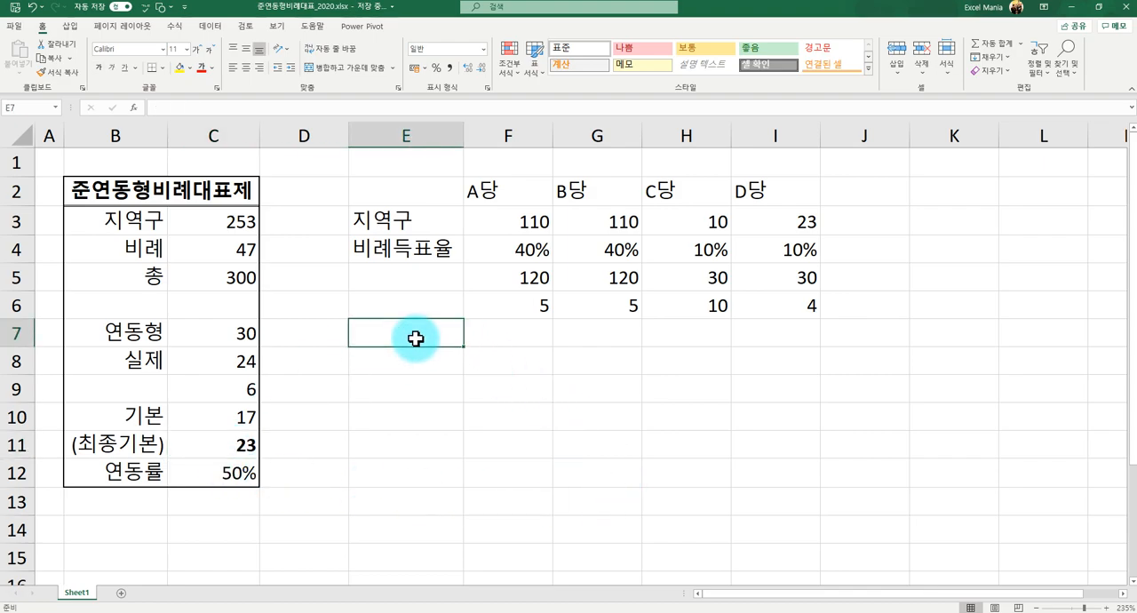
# - Calculate A당's share of the (최종기본) seats in F7 by multiplying by its 비례득표율, using =C11*F4
pyautogui.moveTo(497, 251); pyautogui.dragTo(761, 249)
pyautogui.click(220, 450)
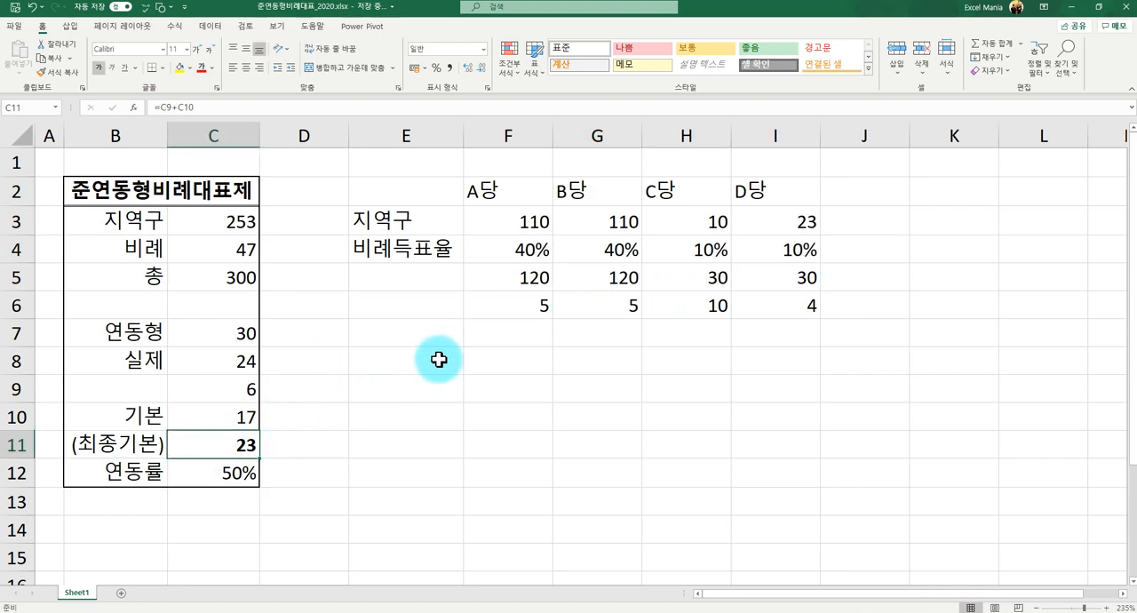
pyautogui.click(444, 332)
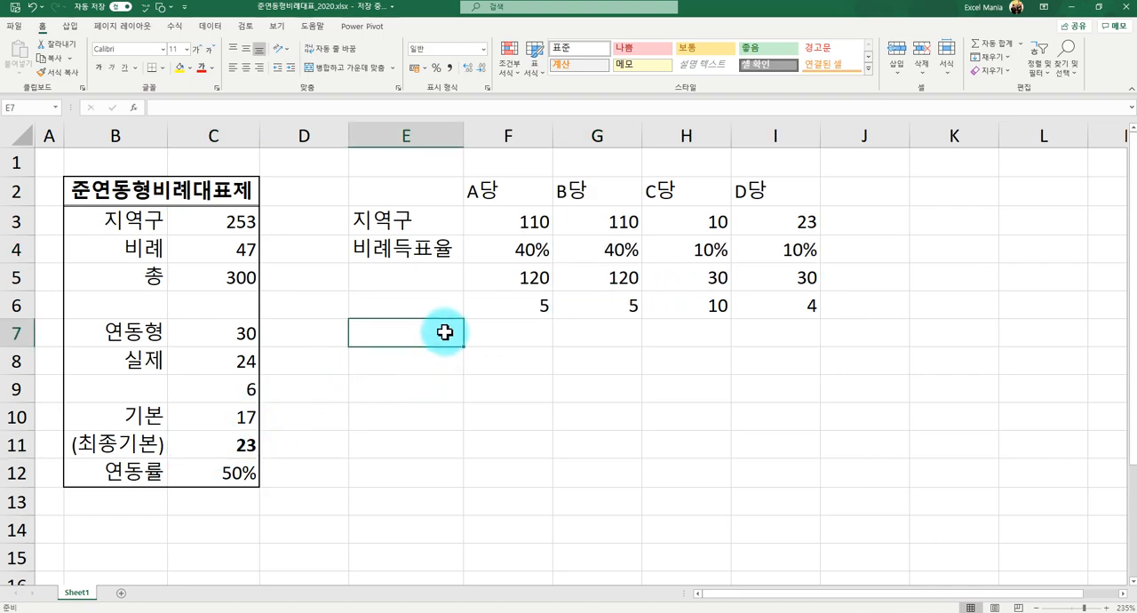
pyautogui.press('Right')
pyautogui.write('=')
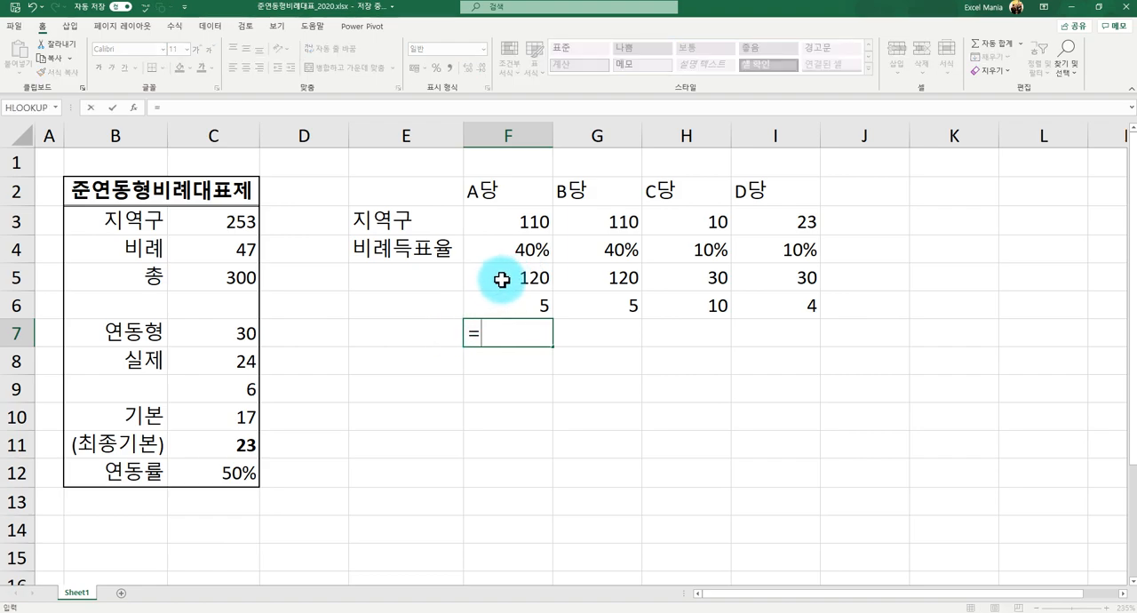
pyautogui.click(232, 439)
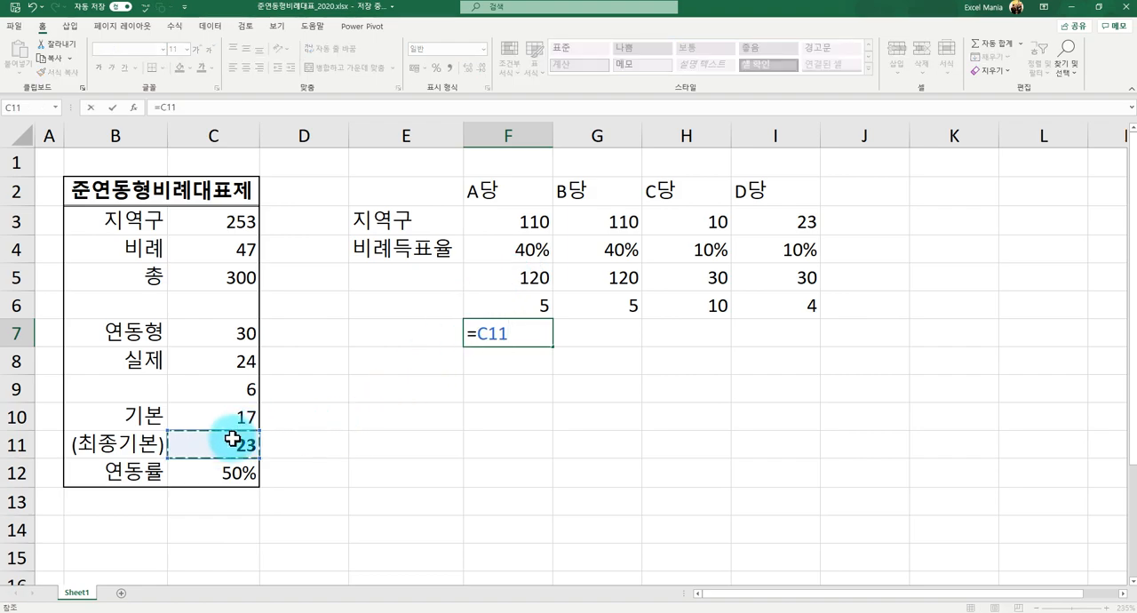
pyautogui.write('*')
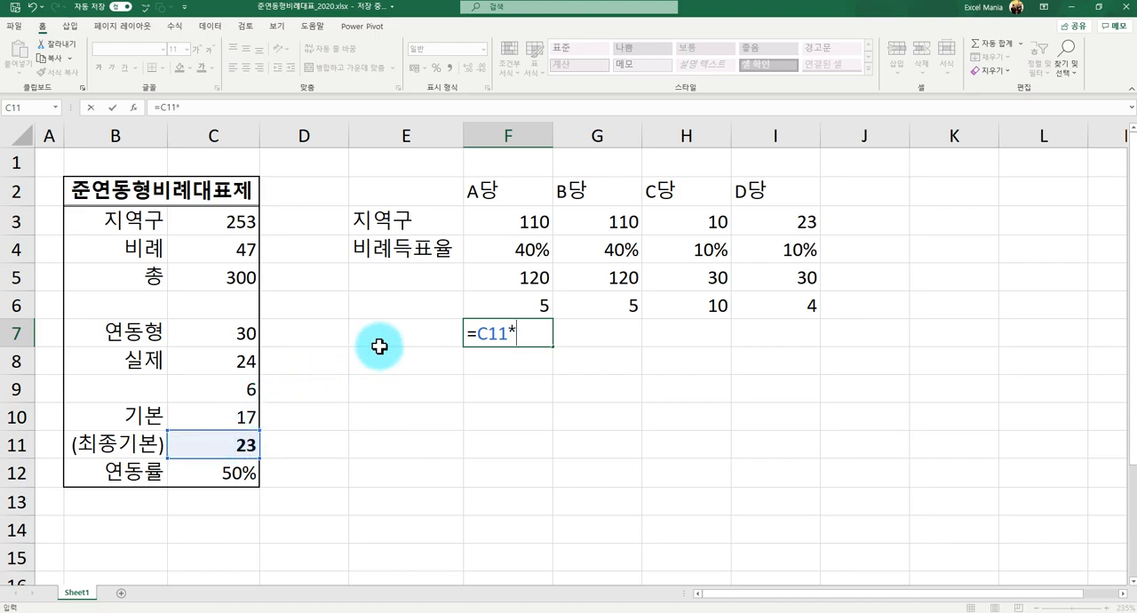
pyautogui.click(503, 252)
pyautogui.press('Return')
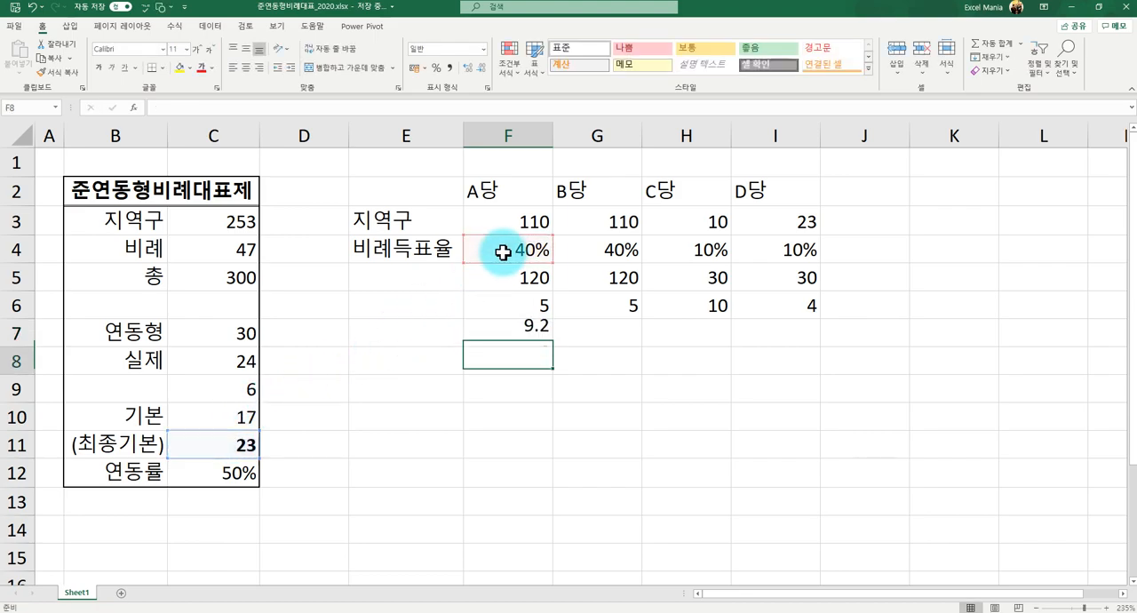
pyautogui.press('Up')
pyautogui.press('Right')
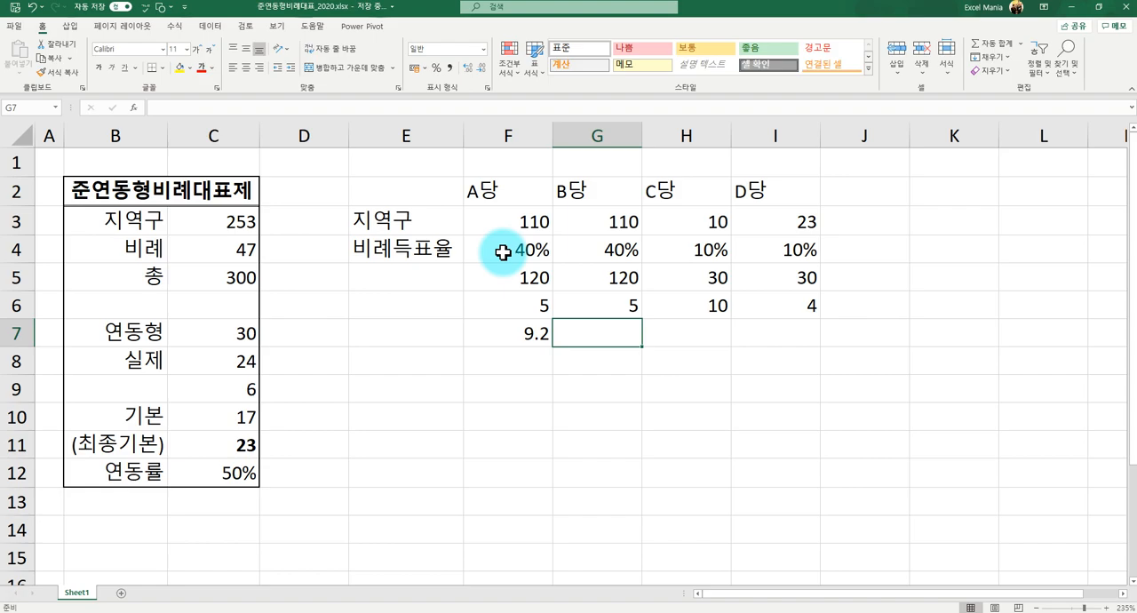
# - Make the C11 reference in F7 absolute, giving =$C$11*F4, and fill the formula across to I7
pyautogui.press('Left')
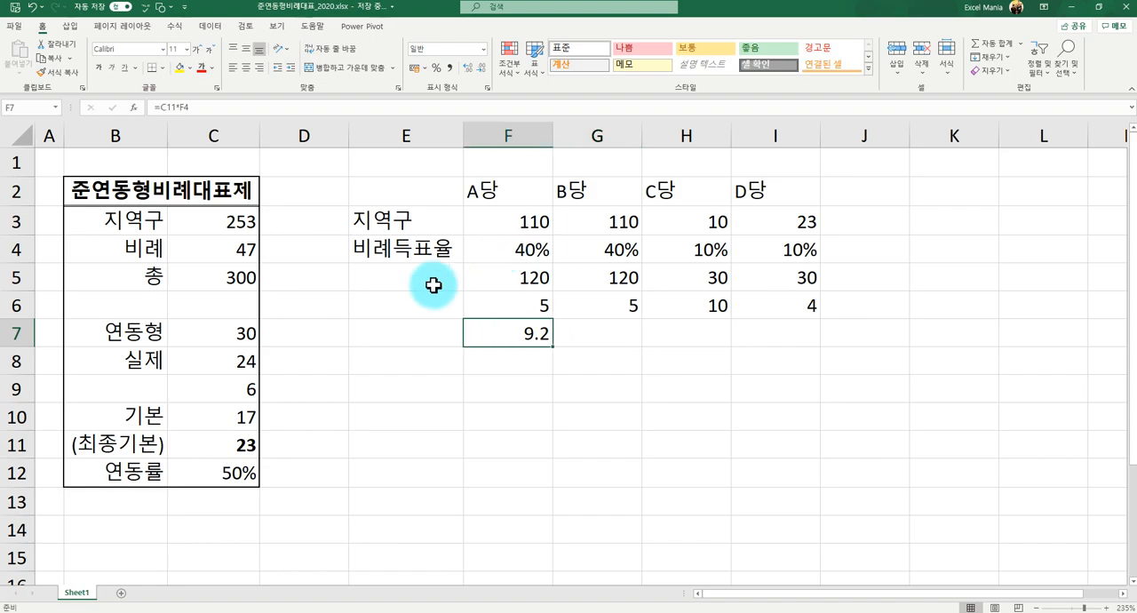
pyautogui.click(161, 108)
pyautogui.write('$')
pyautogui.press('Right')
pyautogui.write('$')
pyautogui.press('Return')
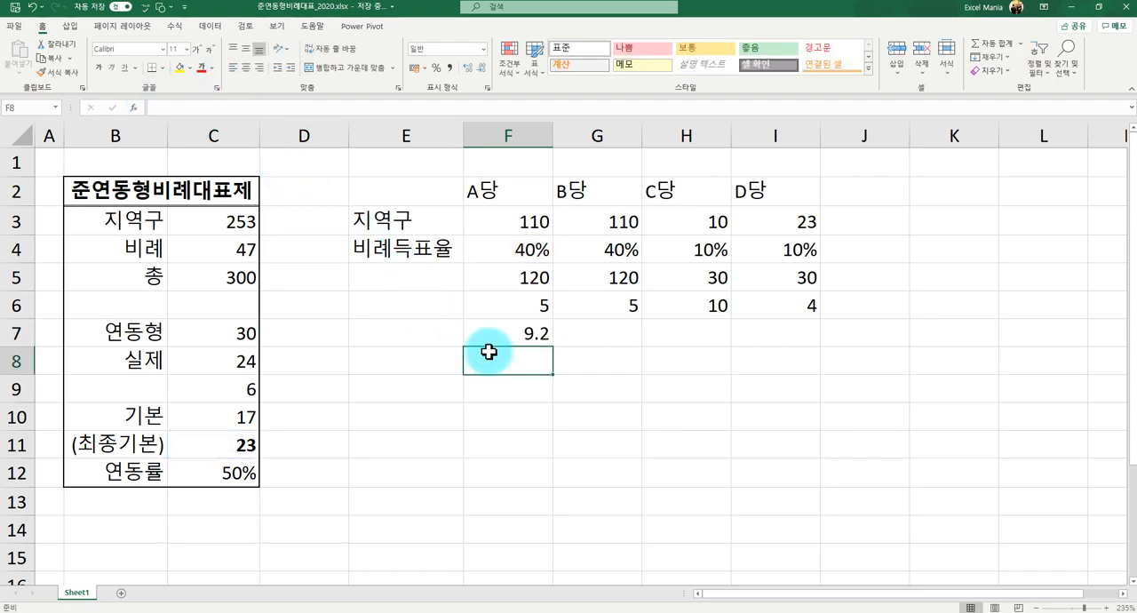
pyautogui.click(543, 332)
pyautogui.moveTo(553, 345); pyautogui.dragTo(790, 341)
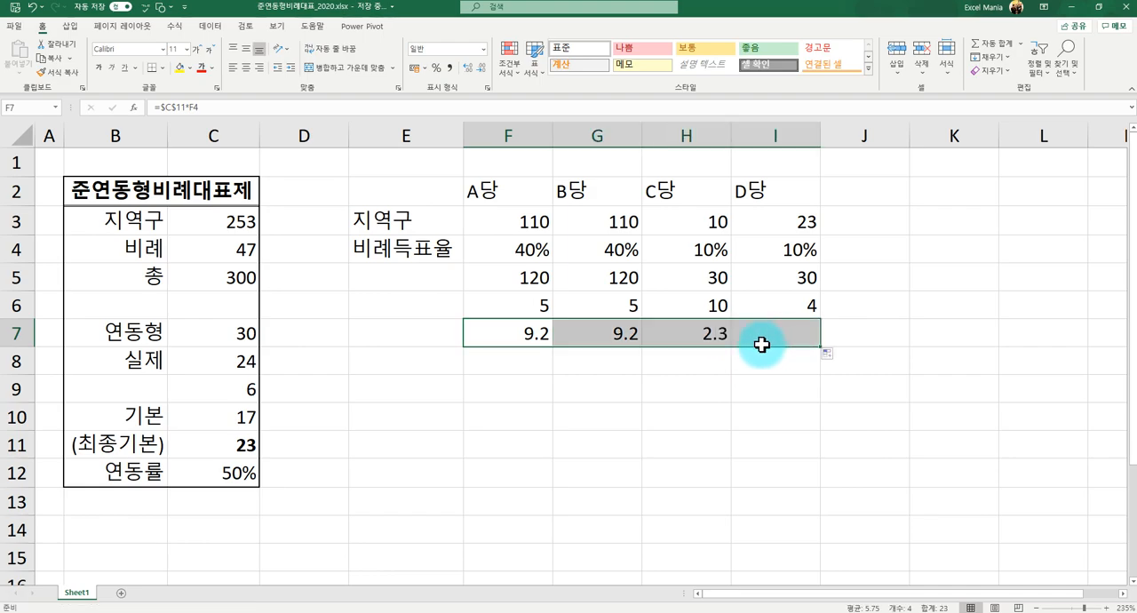
# - Examine the calculated (최종기본) seat shares of the four parties in F7:I7
pyautogui.click(592, 361)
pyautogui.click(503, 327)
pyautogui.click(586, 331)
pyautogui.click(673, 335)
pyautogui.click(752, 333)
pyautogui.click(604, 333)
pyautogui.click(503, 334)
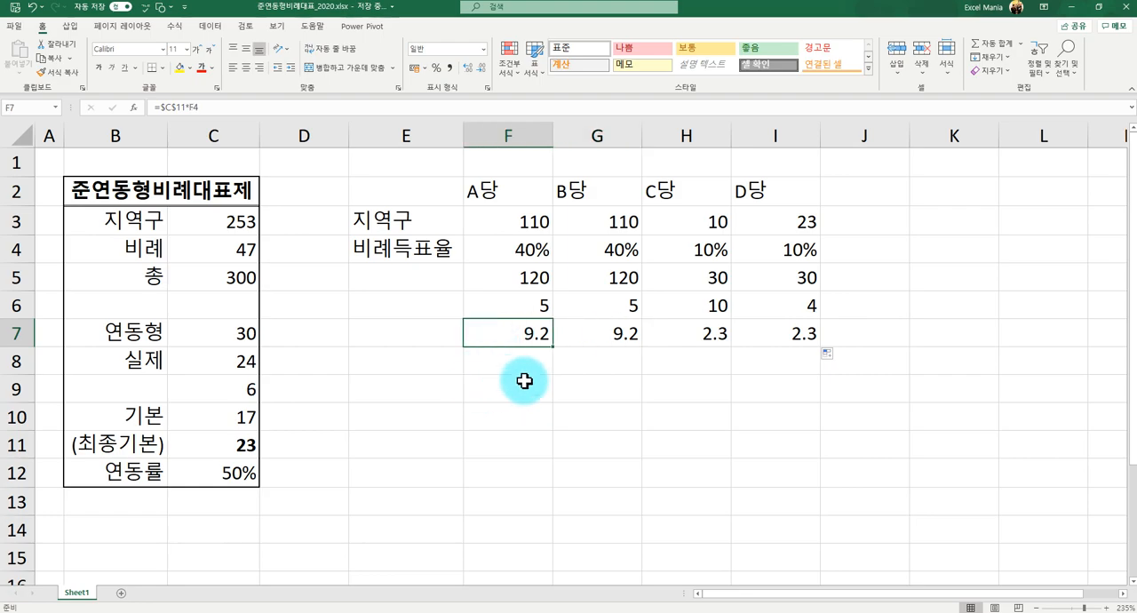
pyautogui.click(525, 352)
pyautogui.click(532, 336)
pyautogui.click(595, 329)
pyautogui.click(522, 329)
pyautogui.click(680, 331)
pyautogui.click(751, 331)
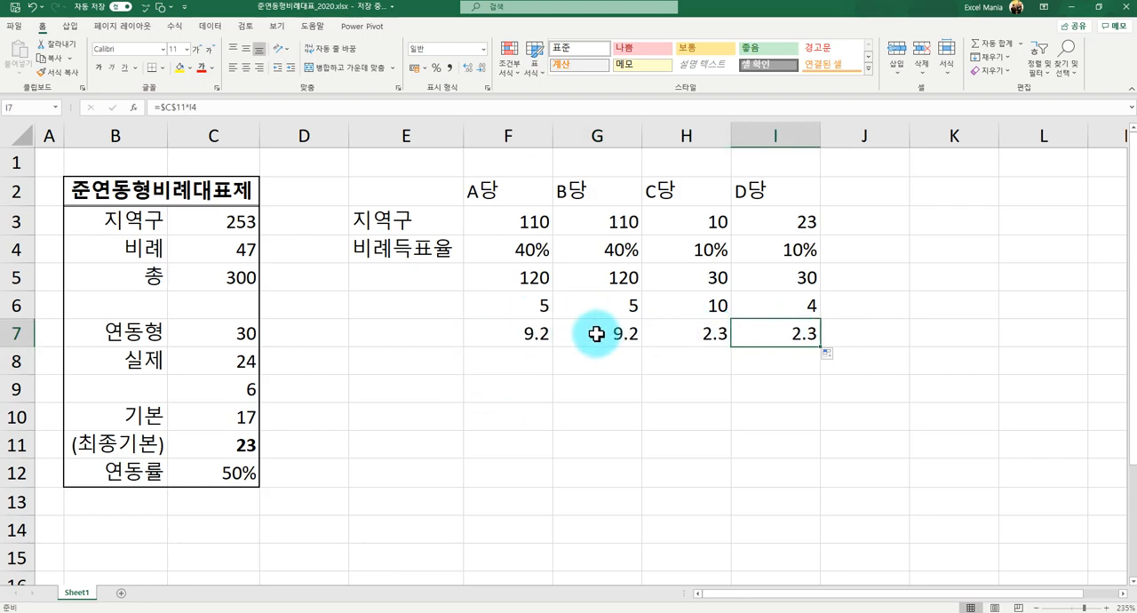
# - Round A당's seat share in F7 to whole seats with =ROUND($C$11*F4,0) and fill the formula across to I7
pyautogui.click(521, 343)
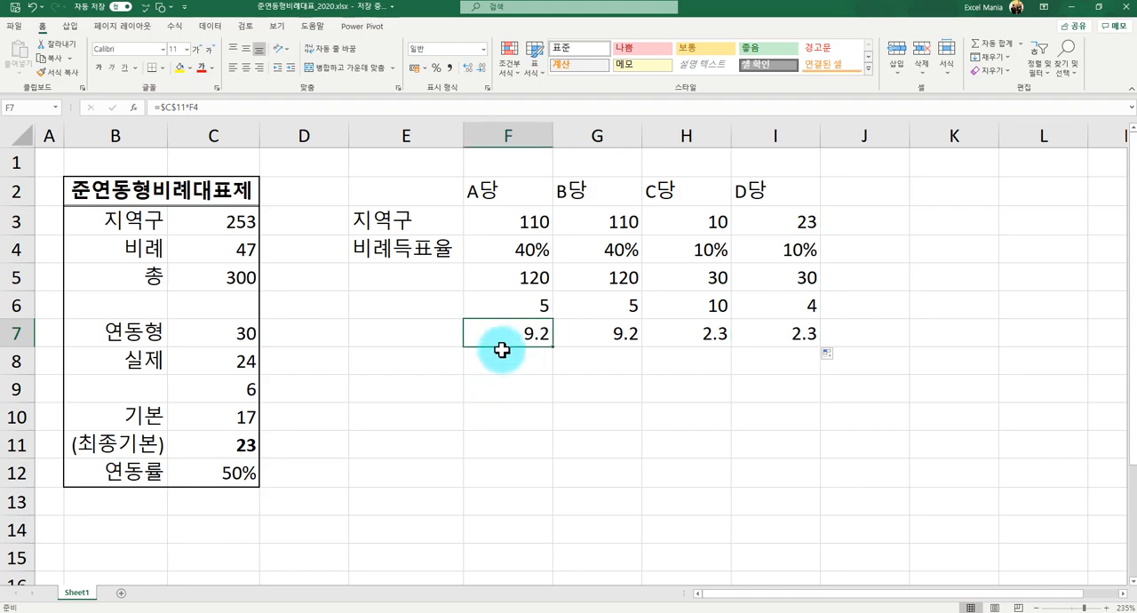
pyautogui.click(160, 108)
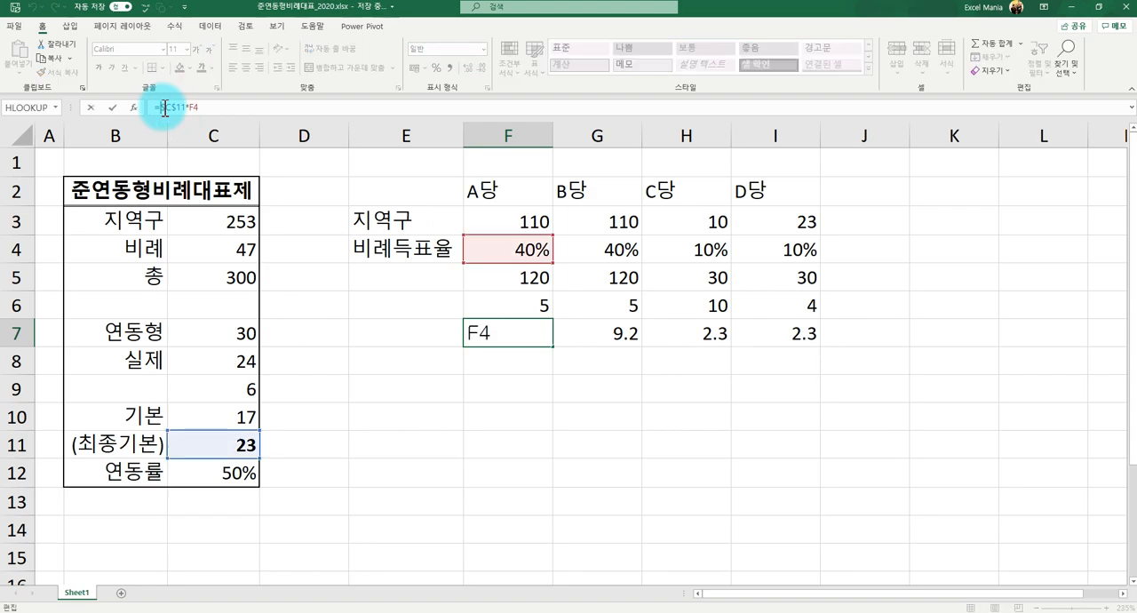
pyautogui.write('꺠ㅕㅜ')
pyautogui.press('BackSpace')
pyautogui.press('BackSpace')
pyautogui.press('BackSpace')
pyautogui.write('ROUND(')
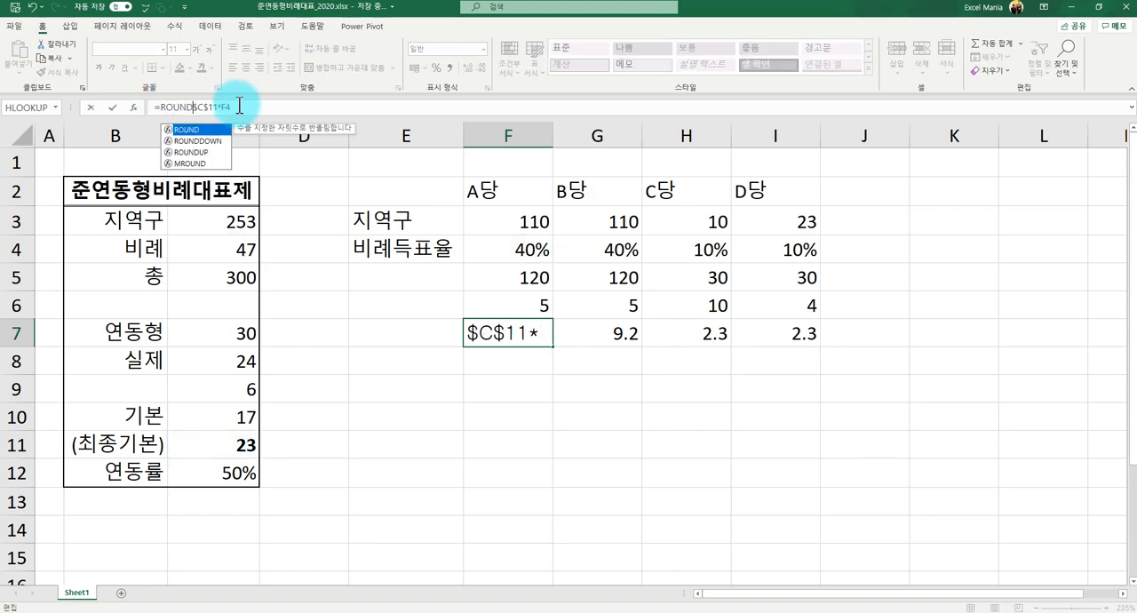
pyautogui.click(239, 107)
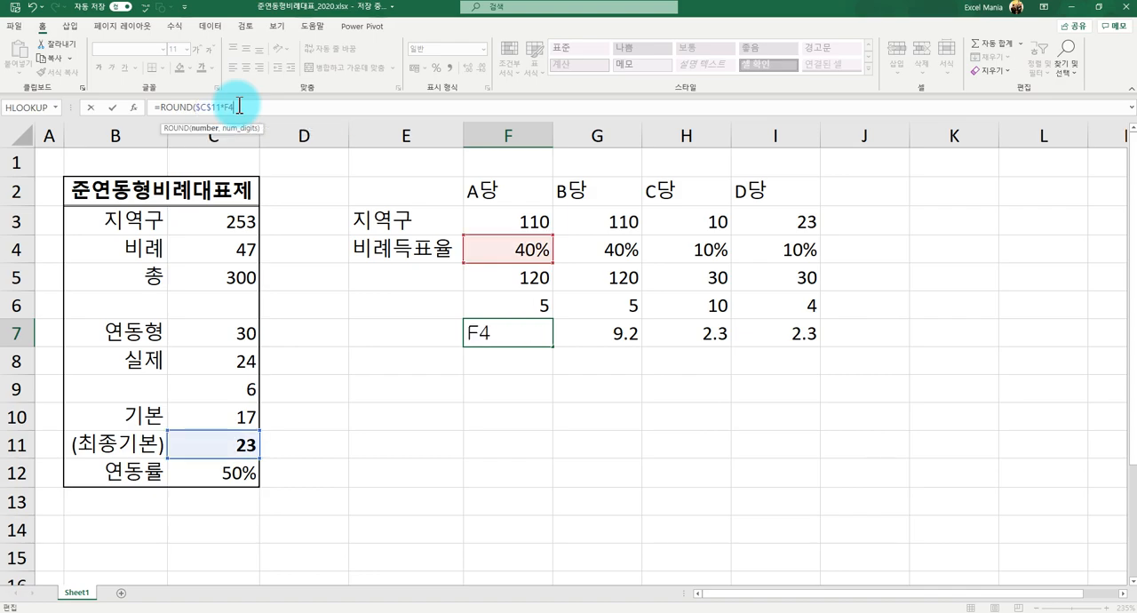
pyautogui.write(',0)')
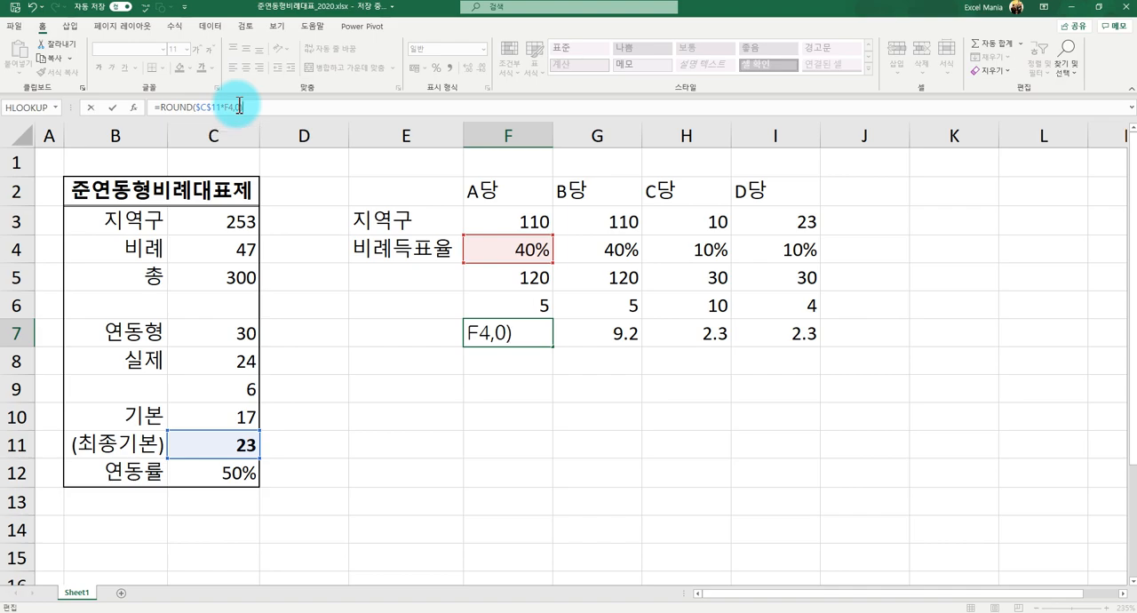
pyautogui.hotkey('ctrl', 'Return')
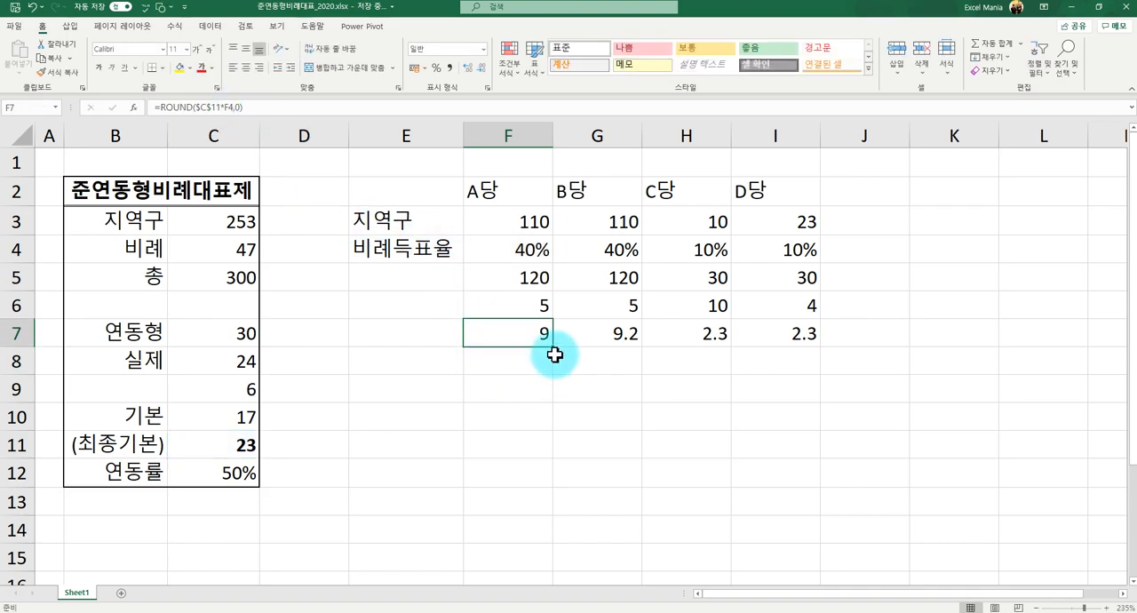
pyautogui.moveTo(554, 347); pyautogui.dragTo(804, 353)
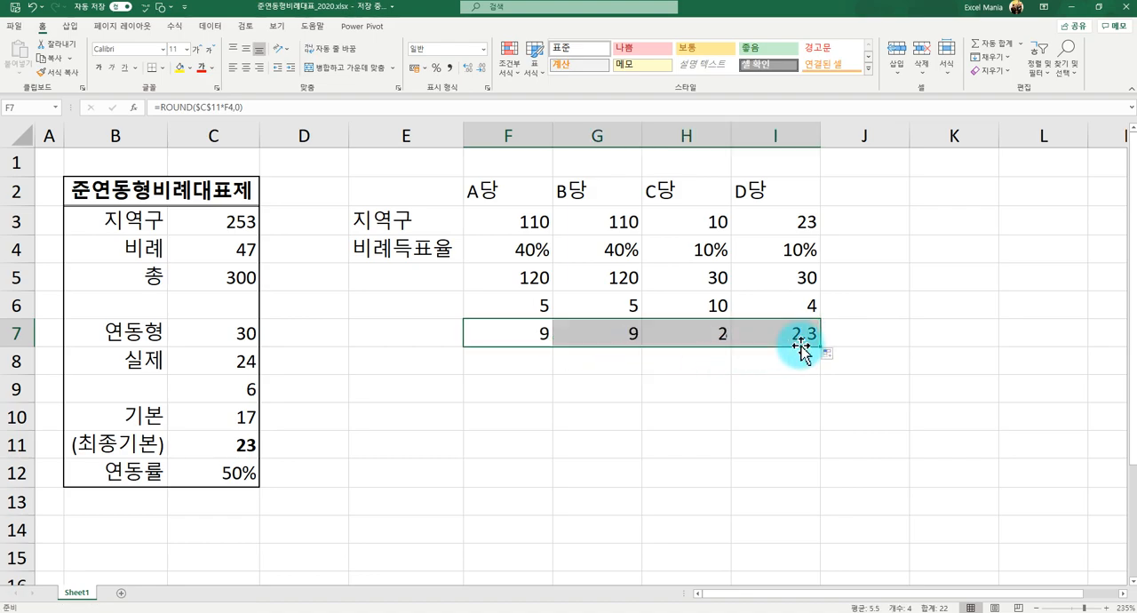
pyautogui.click(582, 371)
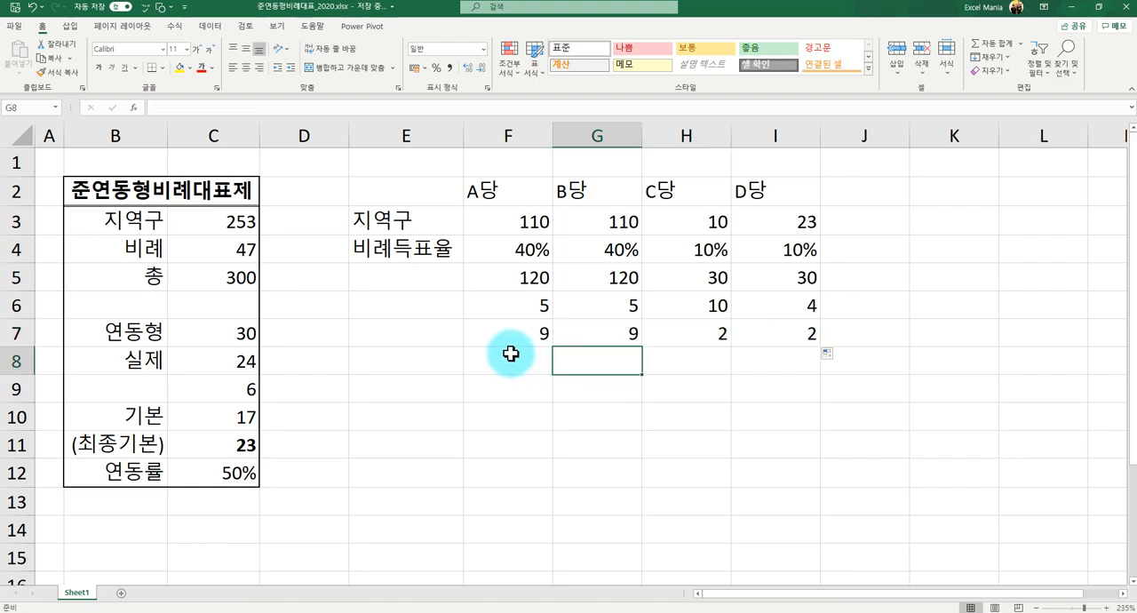
# - Total the four parties' rounded seats in K7 with =SUM(F7:I7)
pyautogui.click(512, 342)
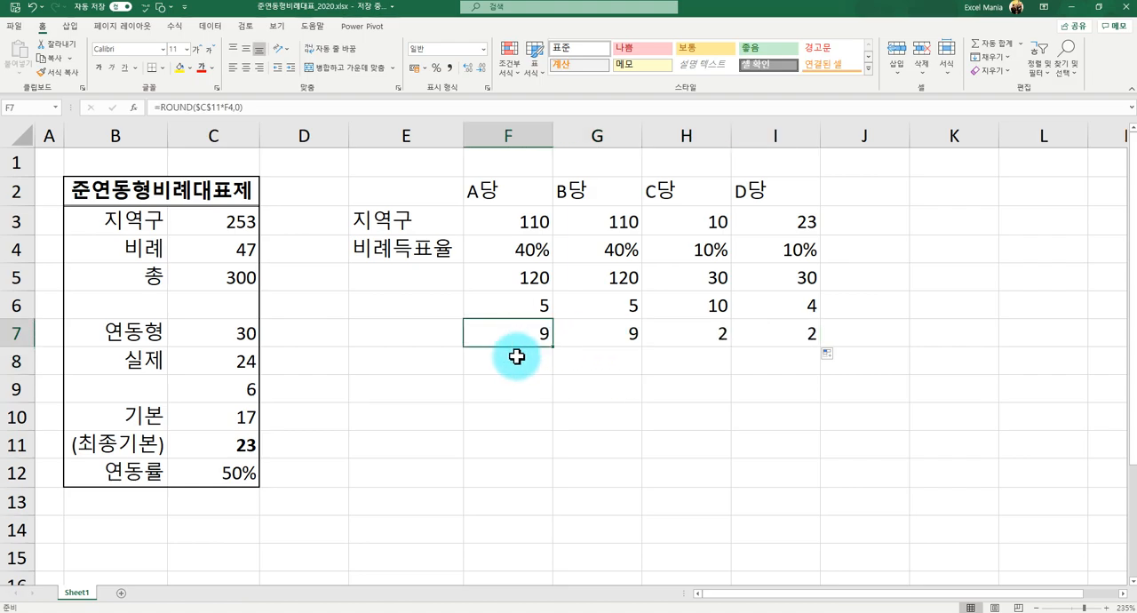
pyautogui.click(854, 329)
pyautogui.write('=')
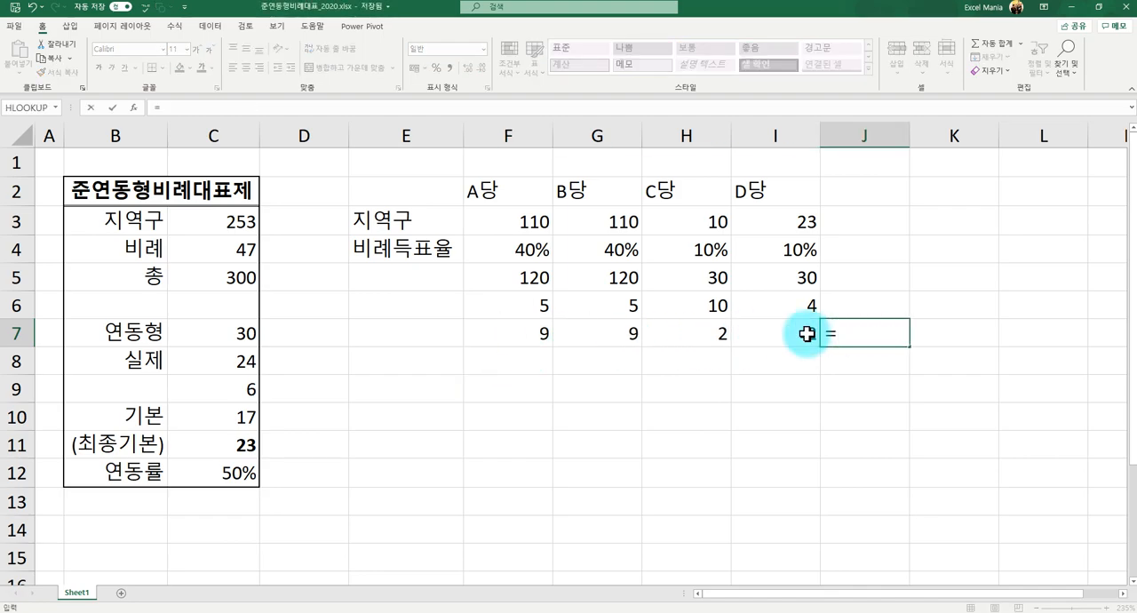
pyautogui.press('BackSpace')
pyautogui.press('Right')
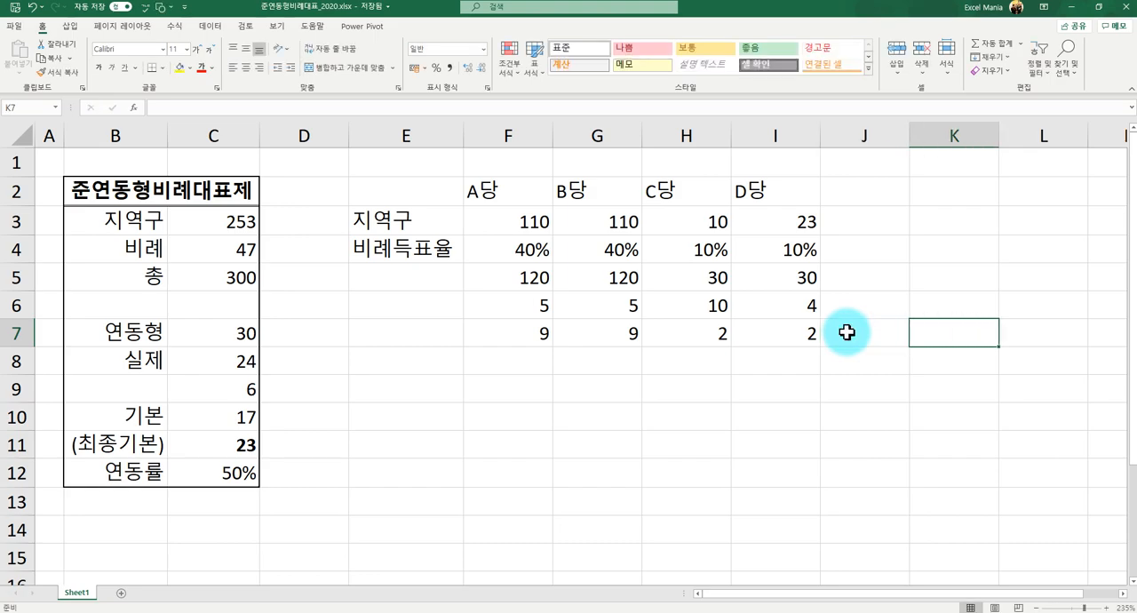
pyautogui.write('=su')
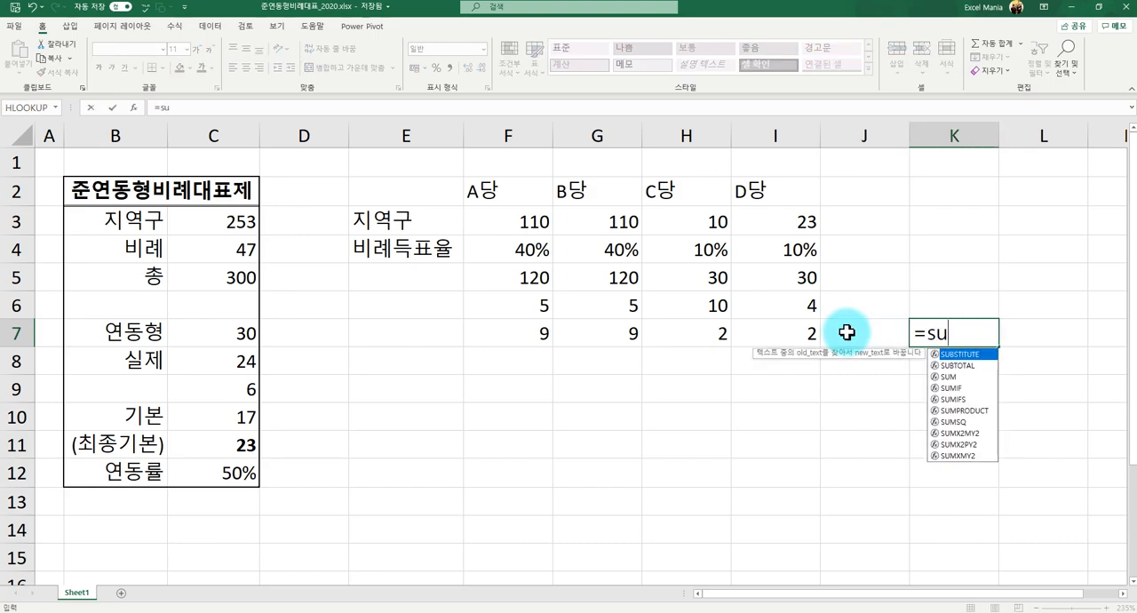
pyautogui.write('m(')
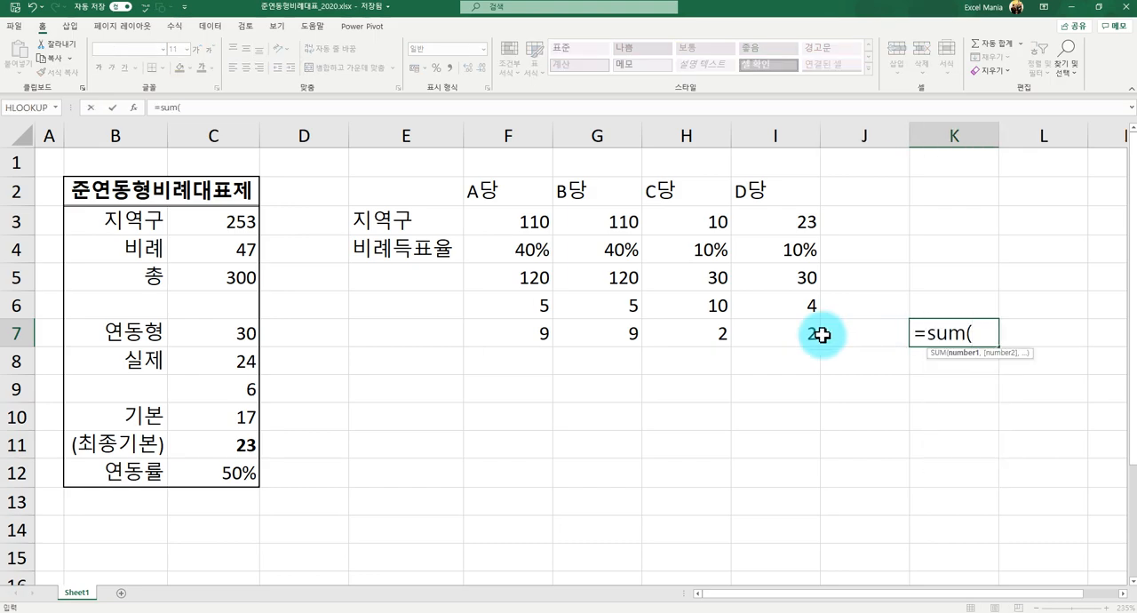
pyautogui.moveTo(546, 333); pyautogui.dragTo(736, 337)
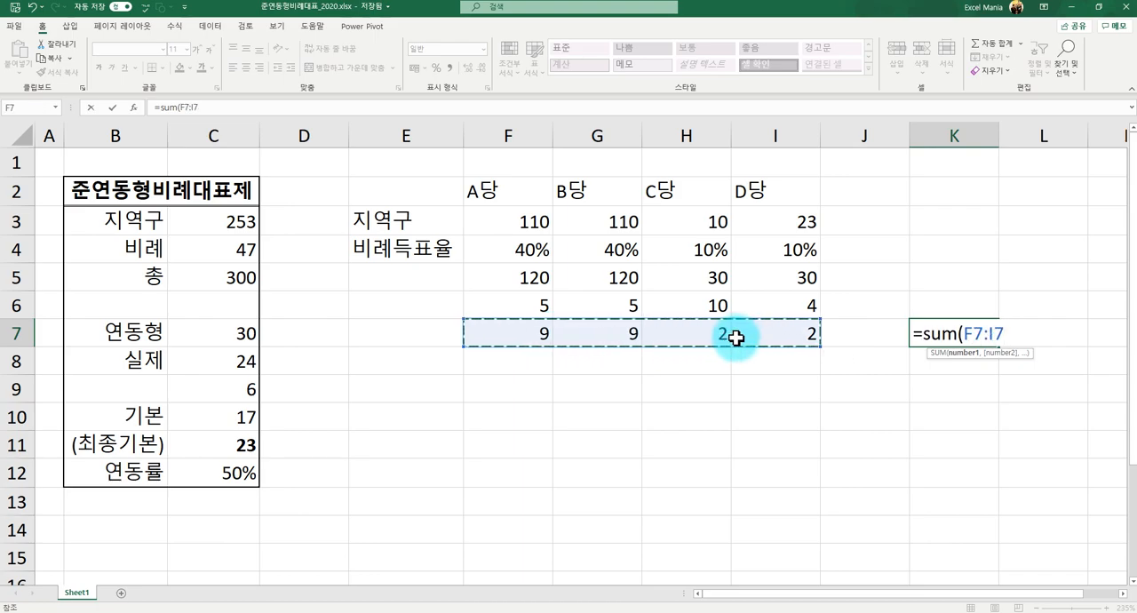
pyautogui.write(')')
pyautogui.press('Return')
pyautogui.press('Up')
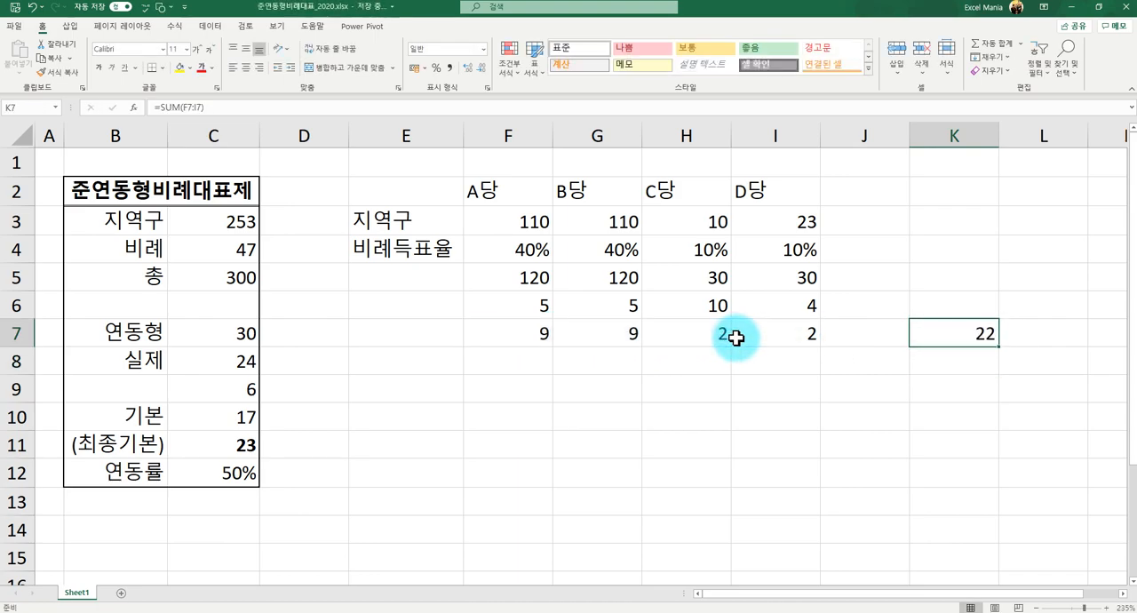
# - Compare the K7 total with the (최종기본) seats in C11 and check each party's rounded seats in F7:I7
pyautogui.click(223, 444)
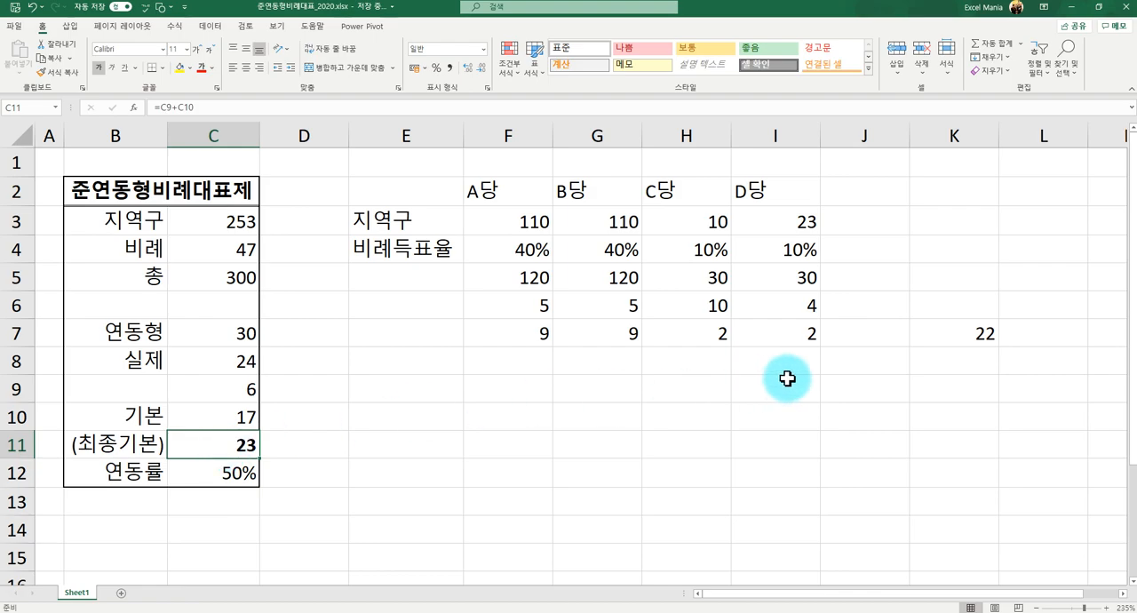
pyautogui.click(980, 330)
pyautogui.click(761, 350)
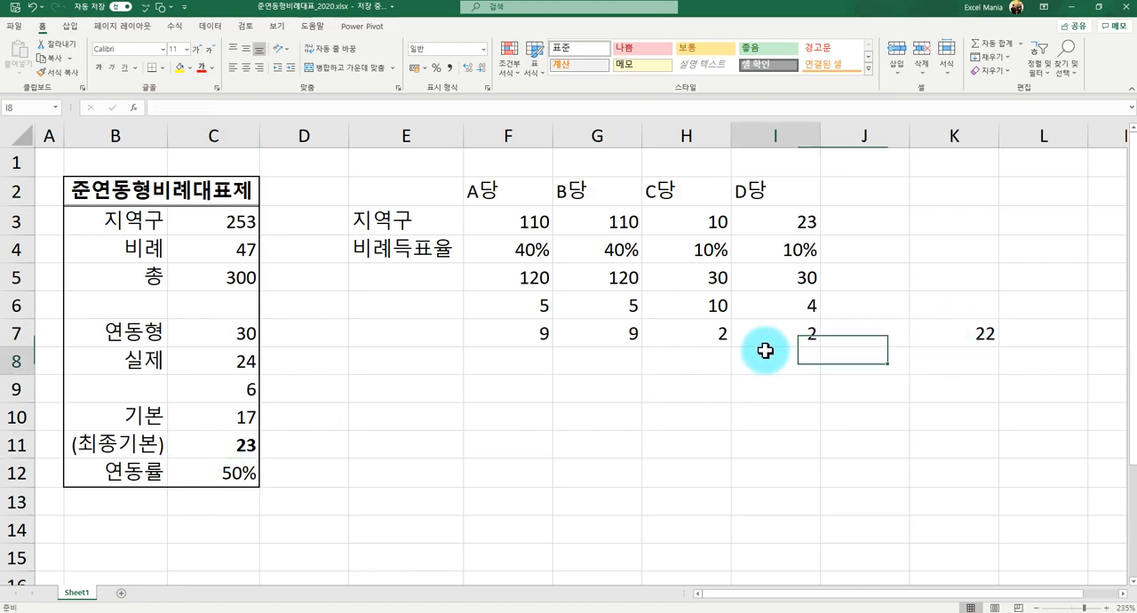
pyautogui.click(701, 366)
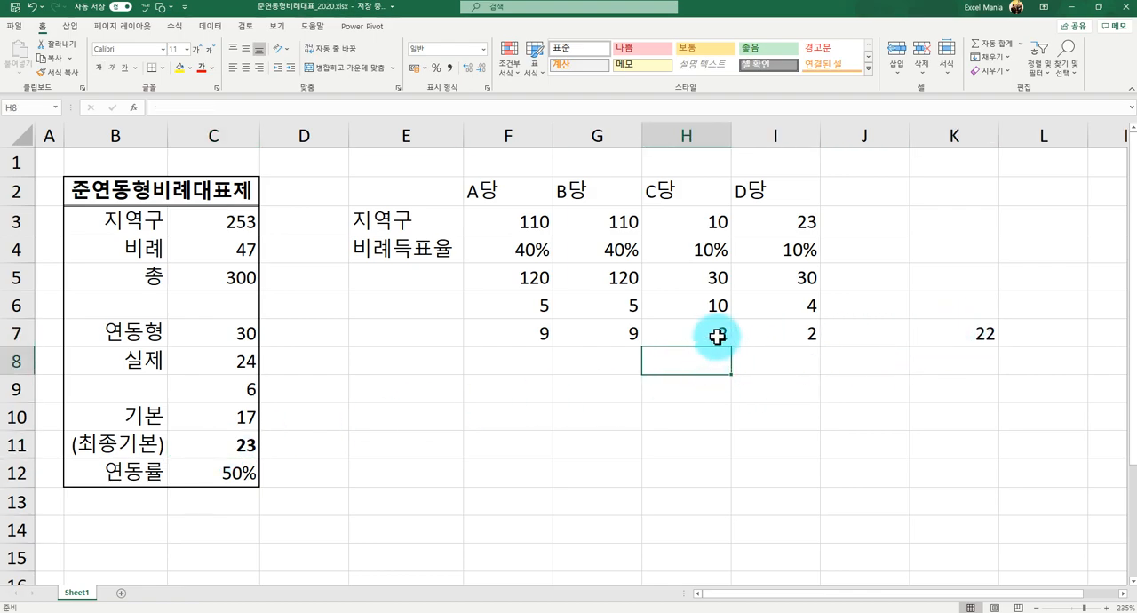
pyautogui.click(718, 334)
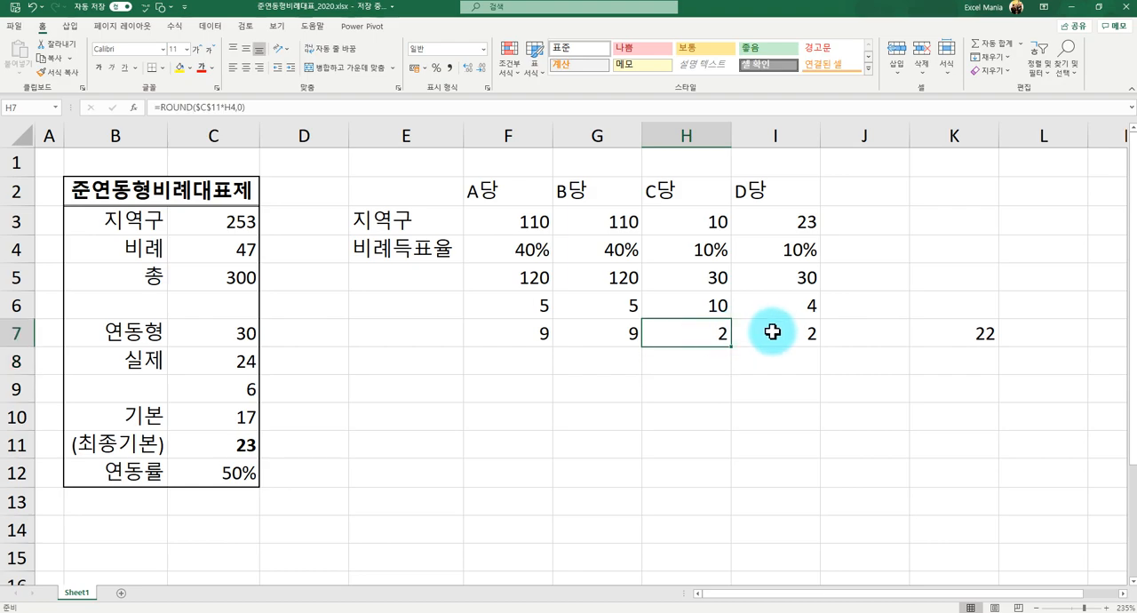
pyautogui.click(771, 332)
pyautogui.moveTo(771, 331); pyautogui.dragTo(532, 340)
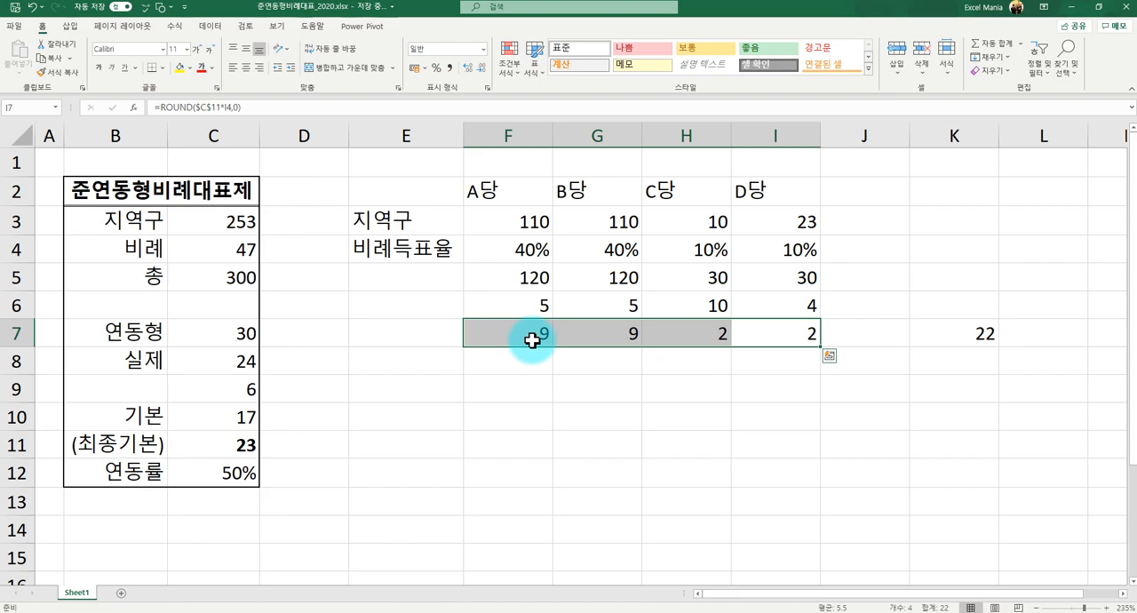
pyautogui.click(685, 328)
pyautogui.click(752, 332)
pyautogui.click(680, 332)
pyautogui.click(771, 336)
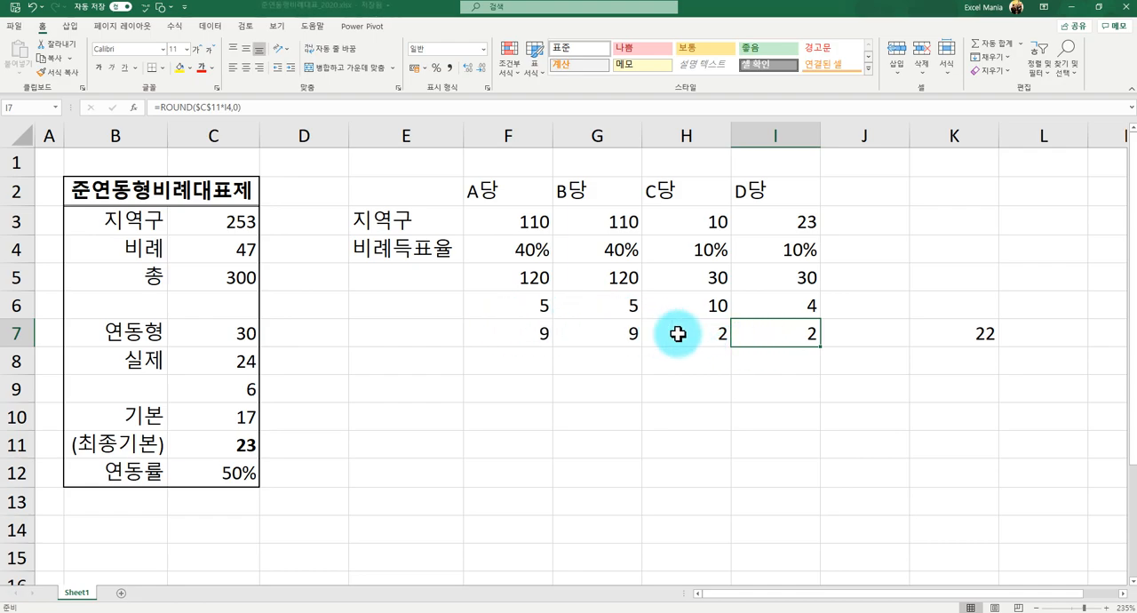
pyautogui.click(786, 360)
pyautogui.click(865, 359)
pyautogui.click(940, 356)
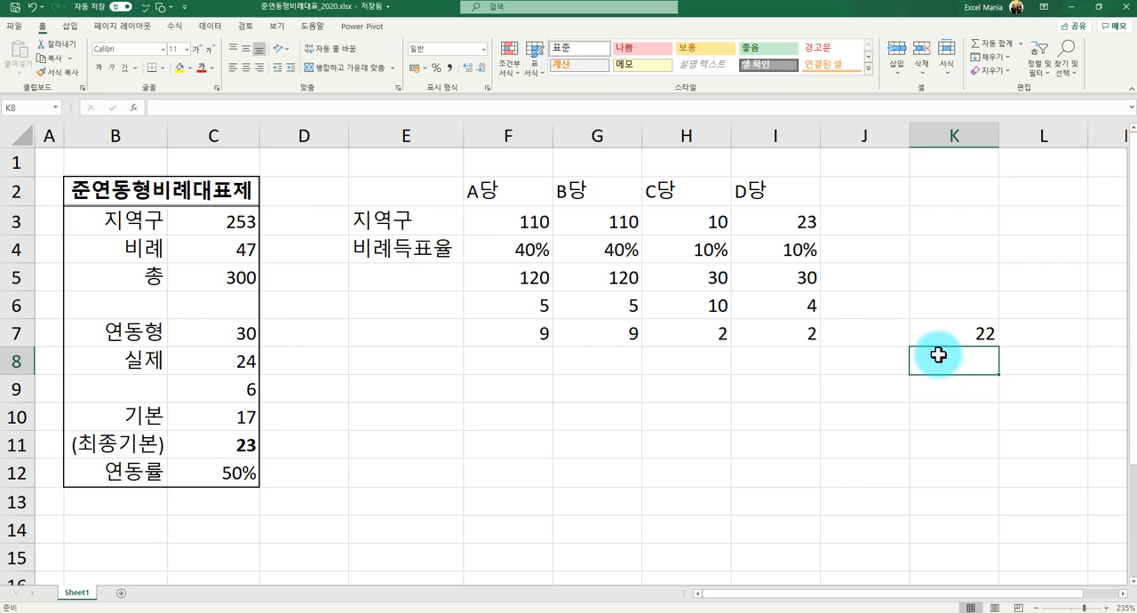
pyautogui.click(490, 358)
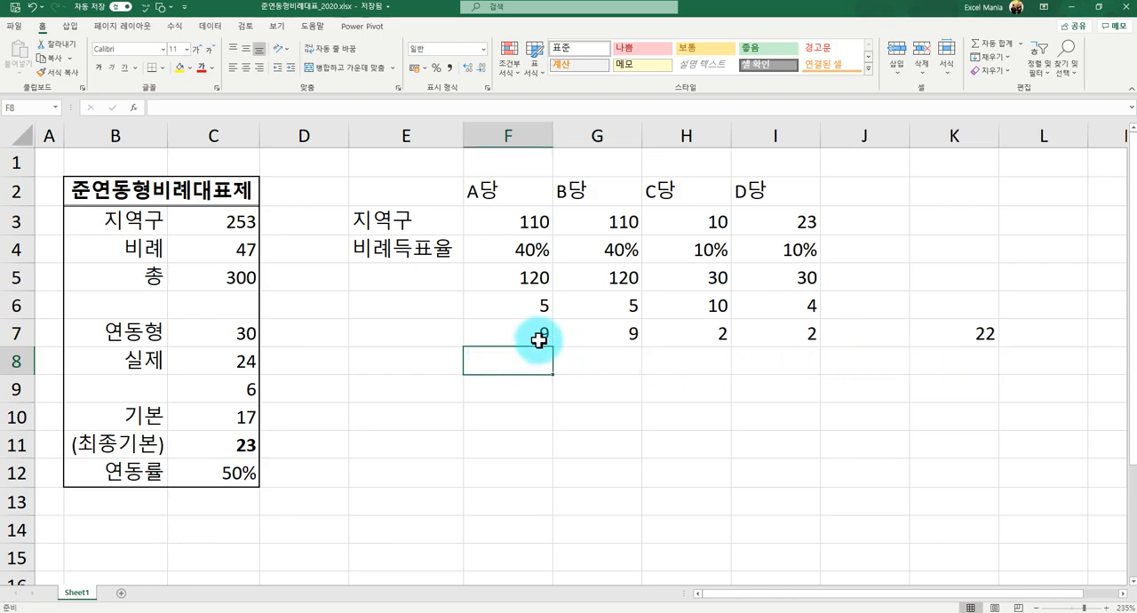
pyautogui.click(524, 334)
pyautogui.moveTo(524, 334); pyautogui.dragTo(787, 325)
pyautogui.click(770, 350)
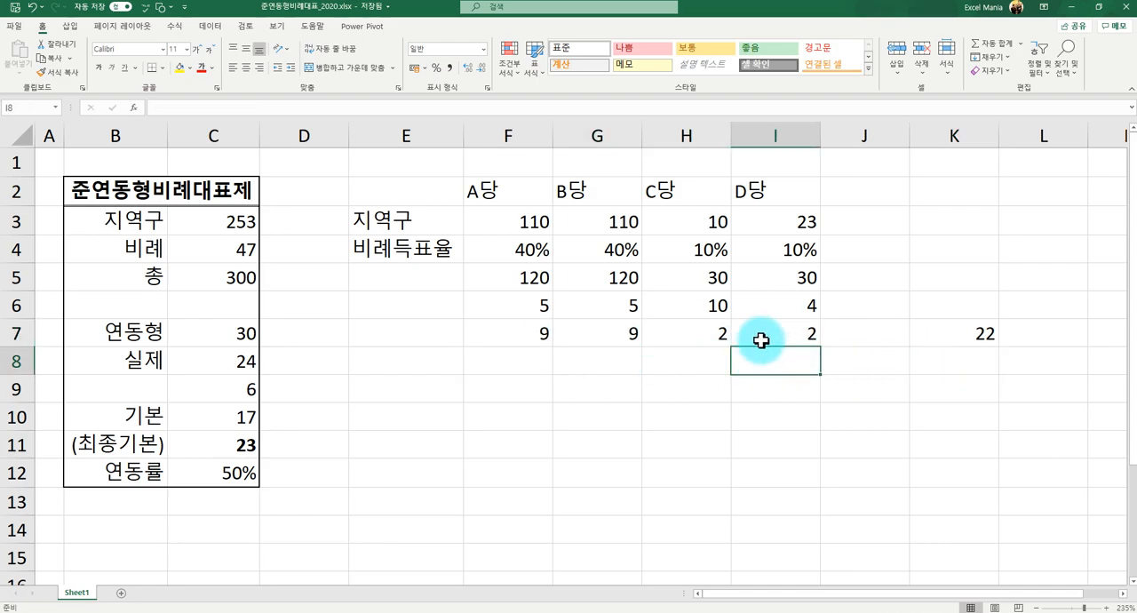
pyautogui.click(771, 330)
# - Give C당 one additional seat by extending the H7 formula to =ROUND($C$11*H4,0)+1
pyautogui.click(716, 335)
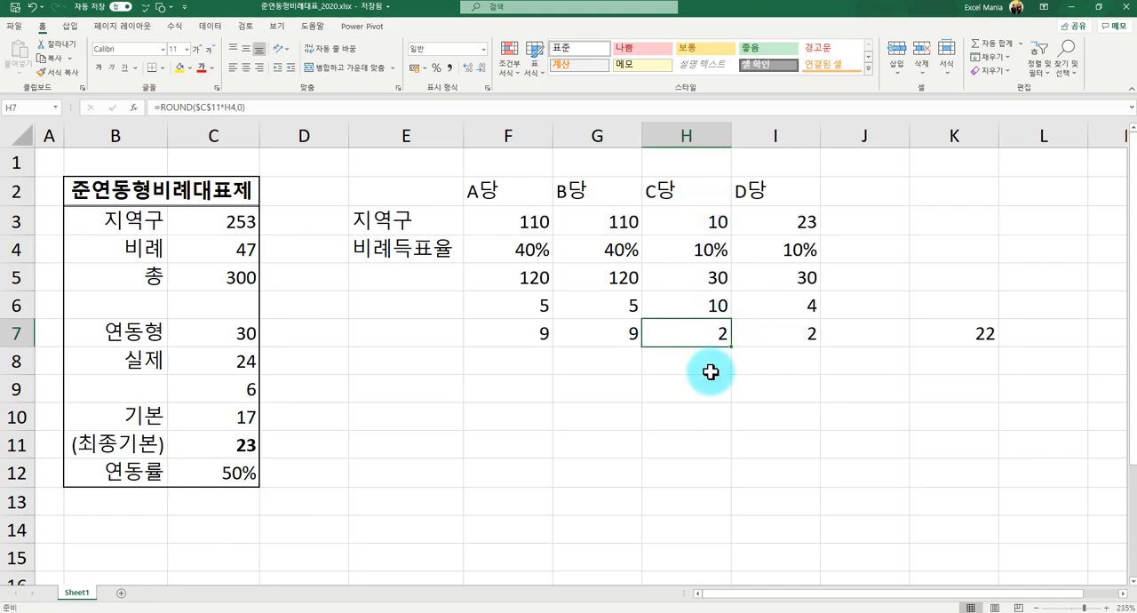
pyautogui.write('3')
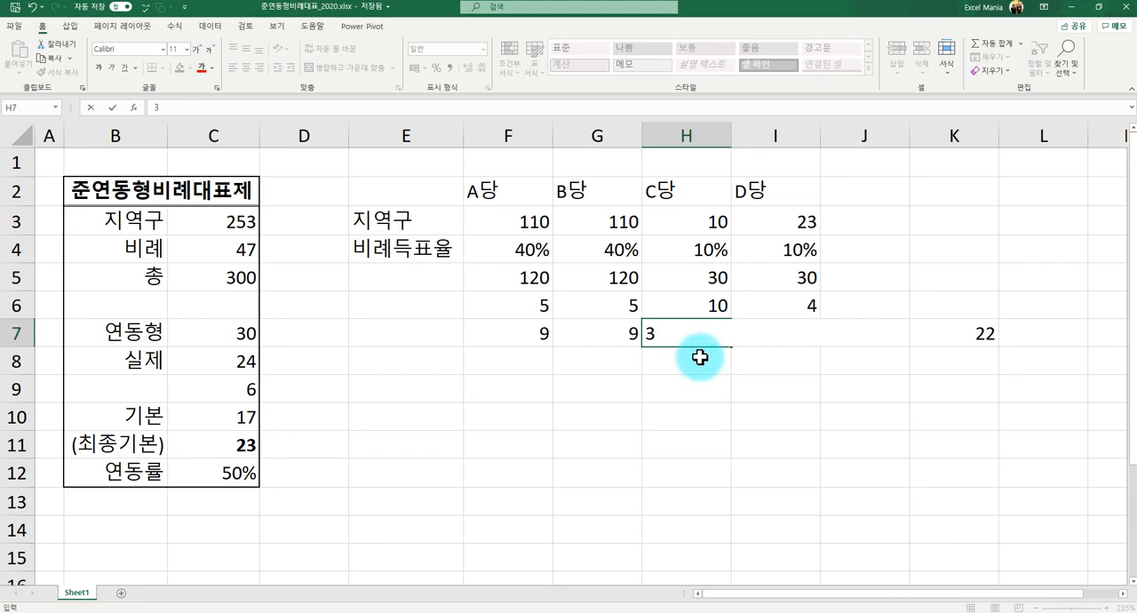
pyautogui.press('Escape')
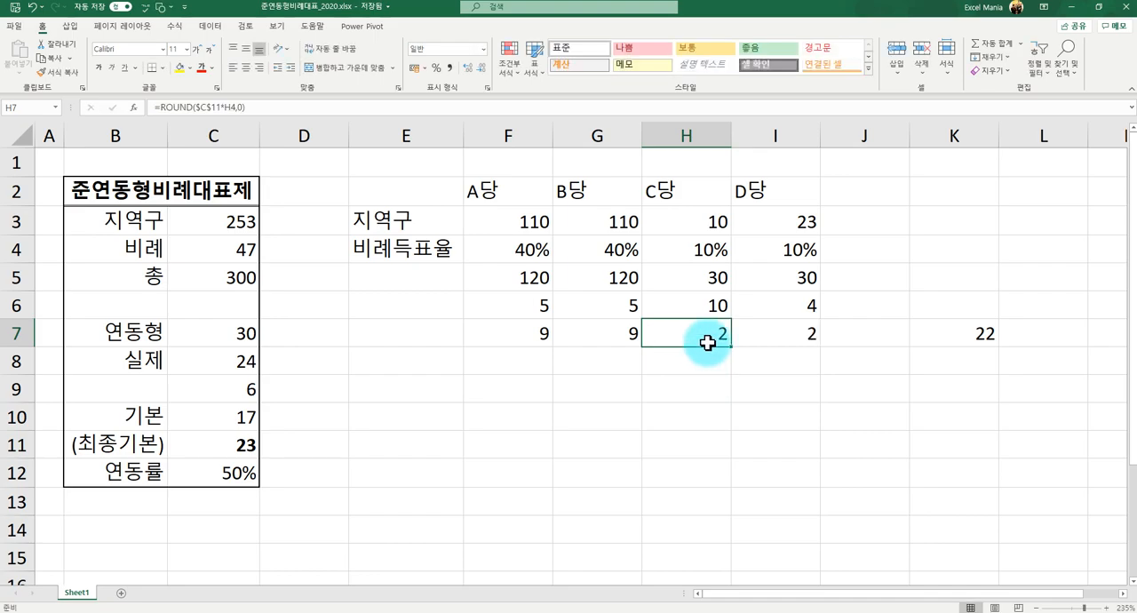
pyautogui.click(282, 110)
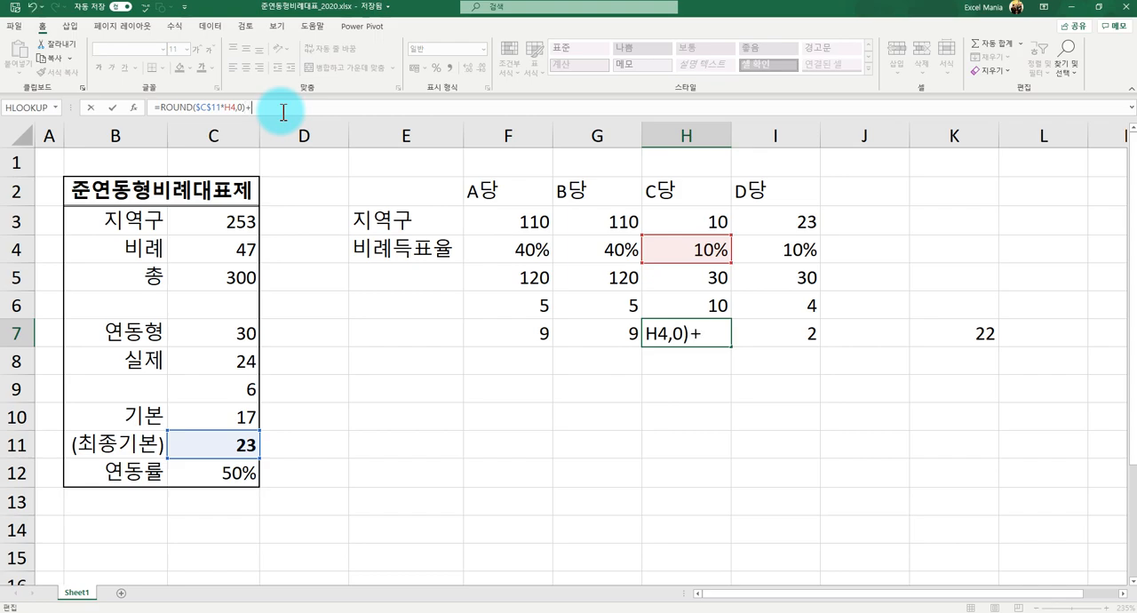
pyautogui.press('Return')
pyautogui.press('Up')
pyautogui.press('Left')
pyautogui.press('Right')
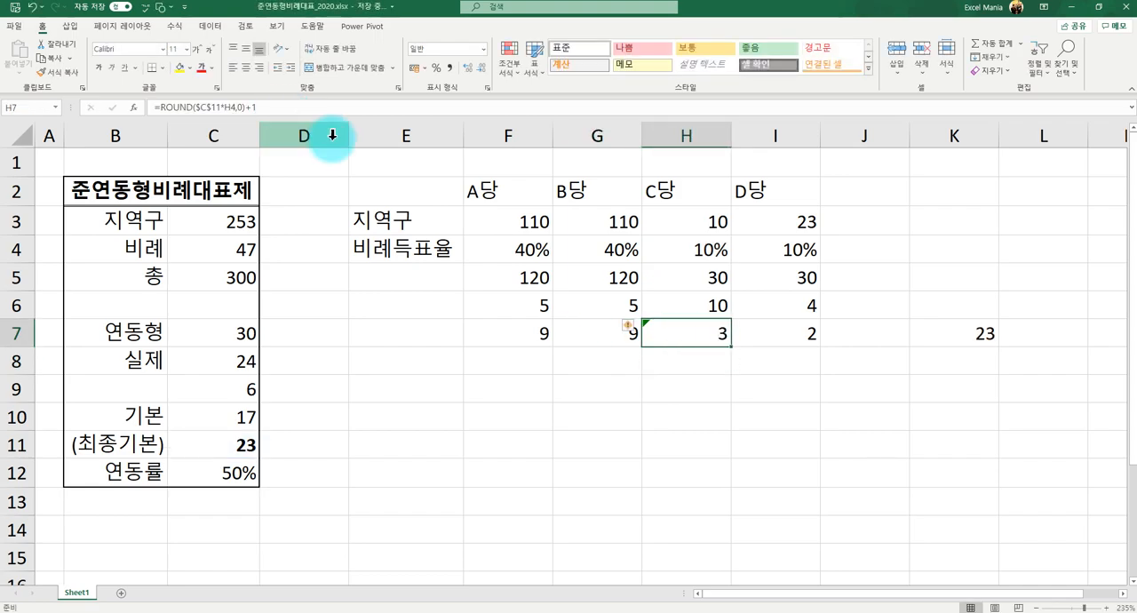
pyautogui.moveTo(629, 334)
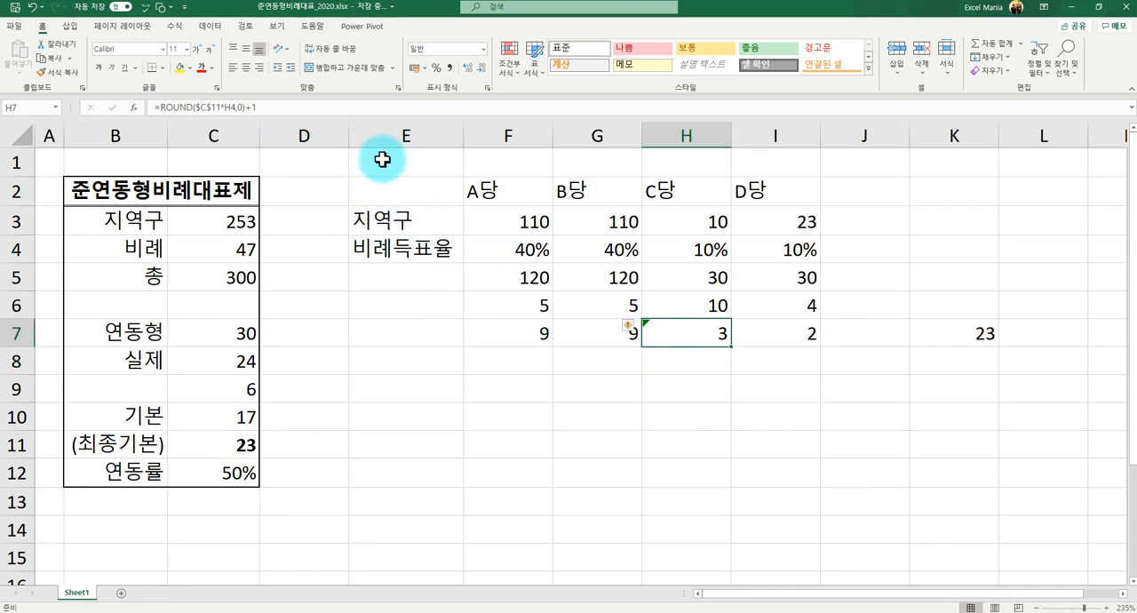
# - Replace C당's rounding formula in H7 with the fixed value 3 and label E8 as 최종
pyautogui.write('3')
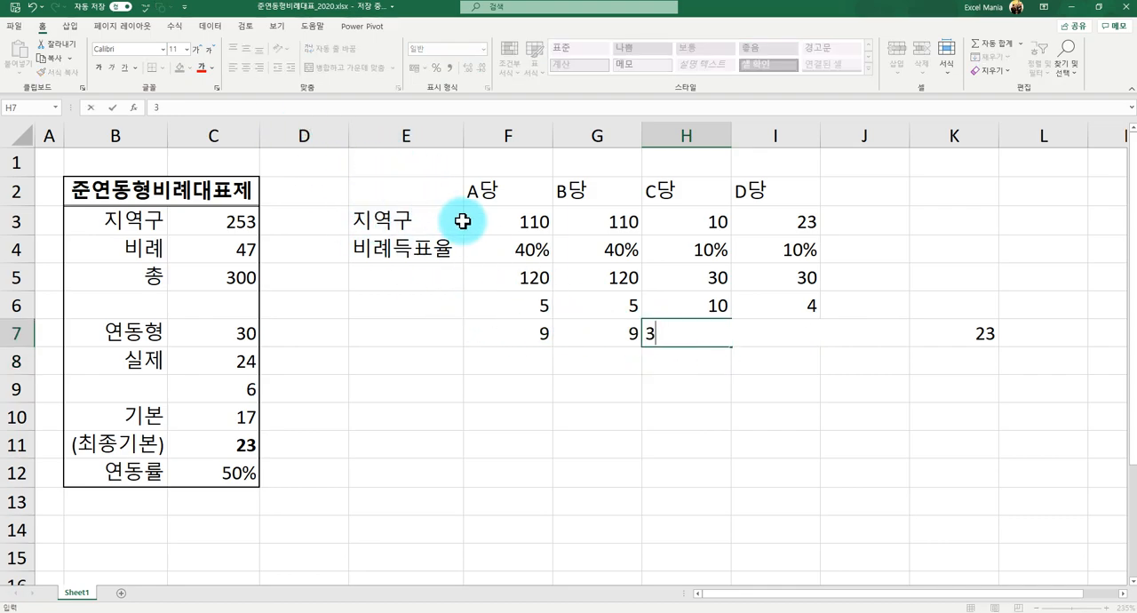
pyautogui.press('Return')
pyautogui.press('Left')
pyautogui.press('Left')
pyautogui.press('Left')
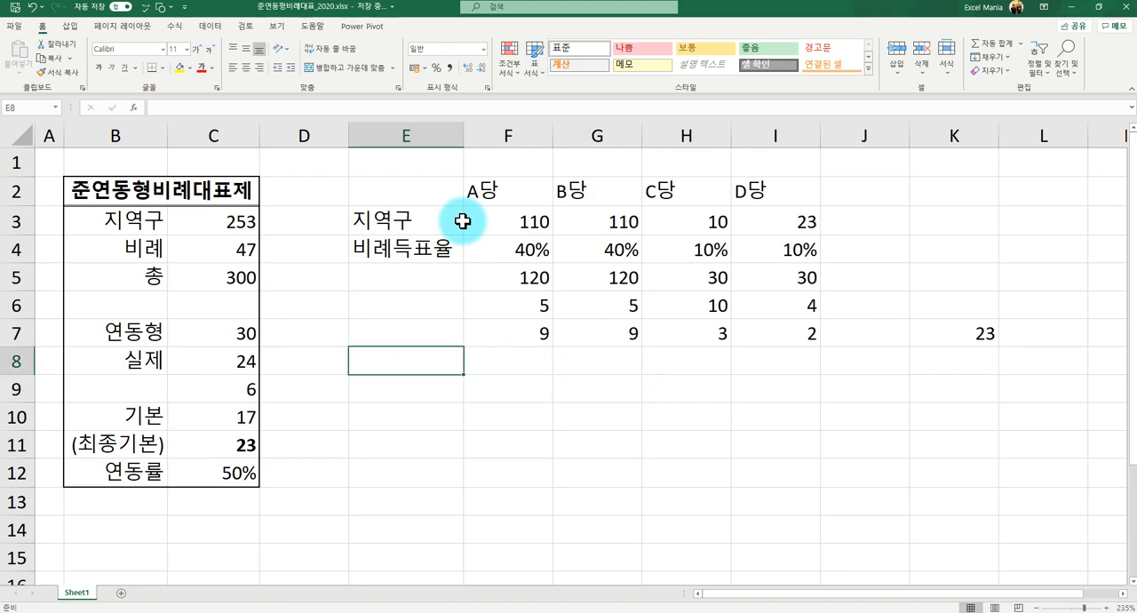
pyautogui.write('chl')
pyautogui.write('최조')
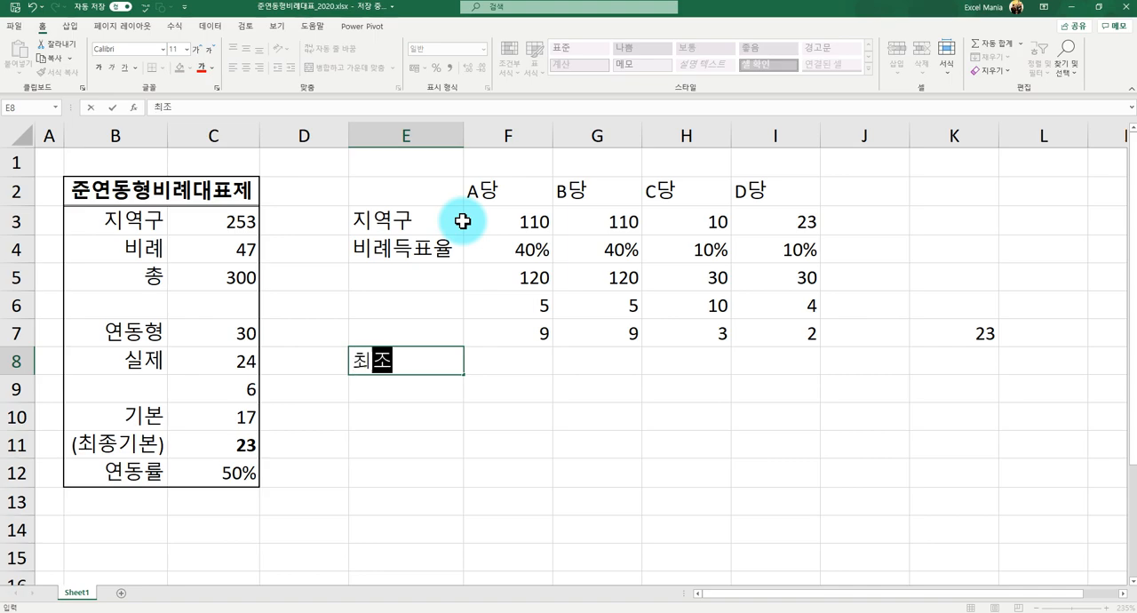
pyautogui.press('Tab')
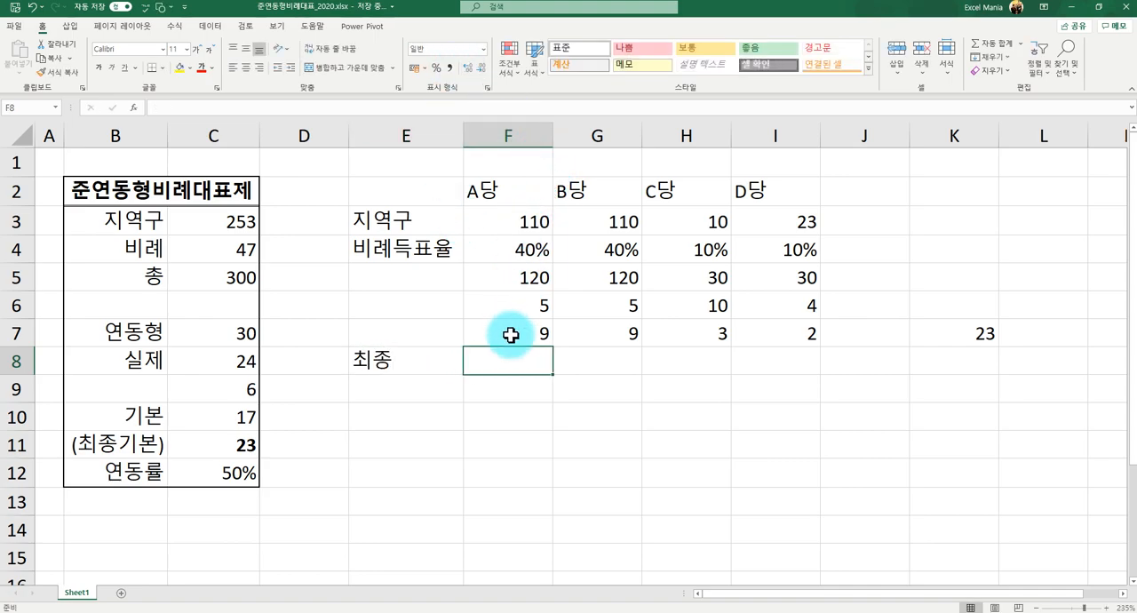
# - Calculate A당's final seats in F8 with =F3+F6+F7
pyautogui.write('=')
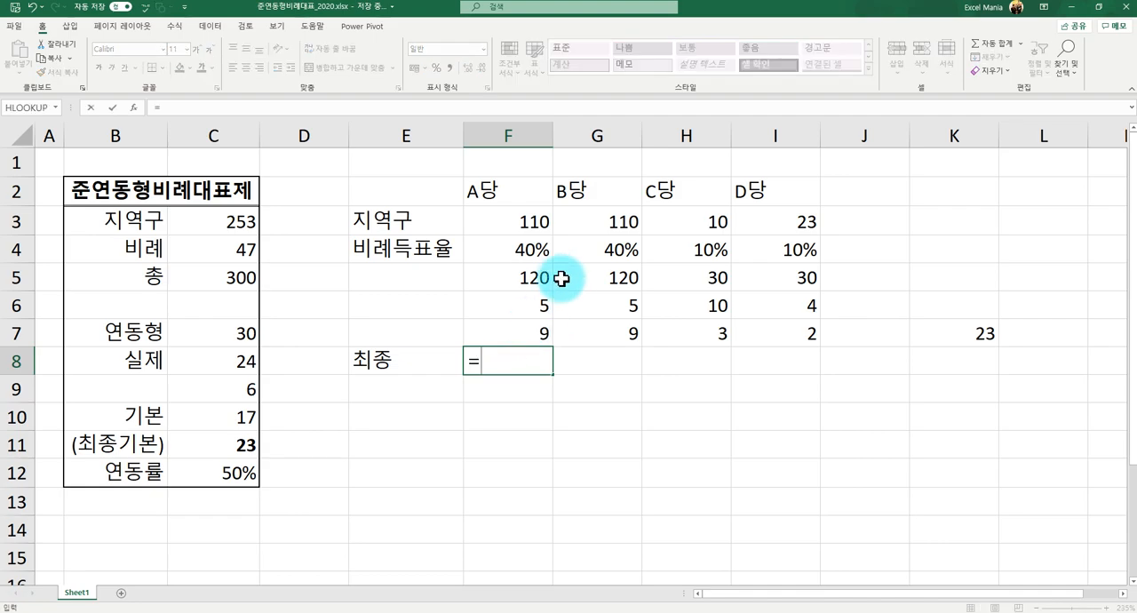
pyautogui.click(531, 224)
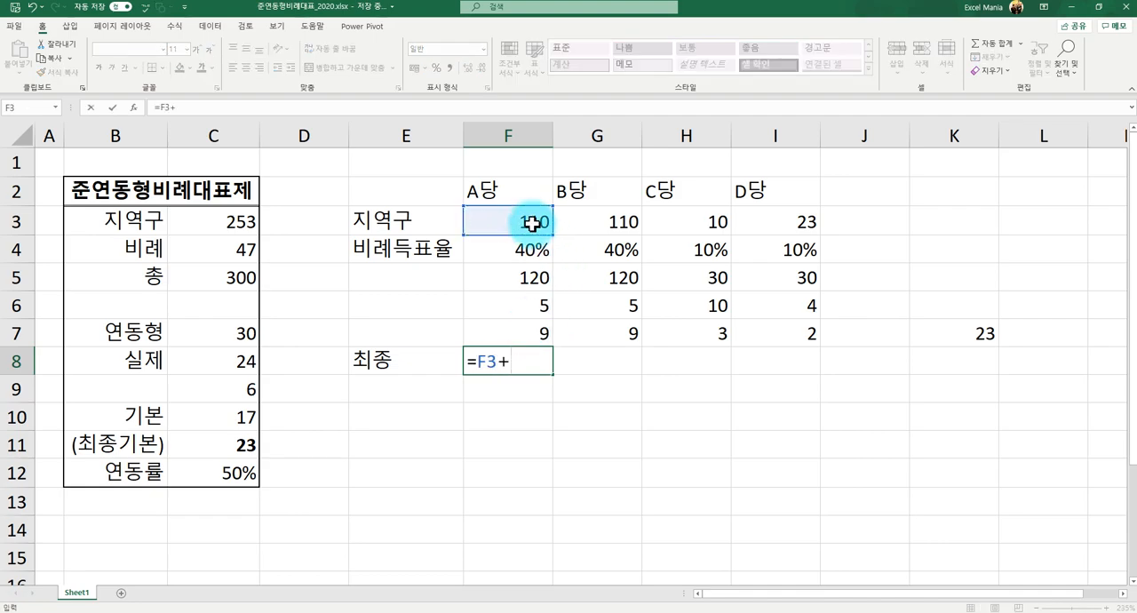
pyautogui.write('+')
pyautogui.click(519, 312)
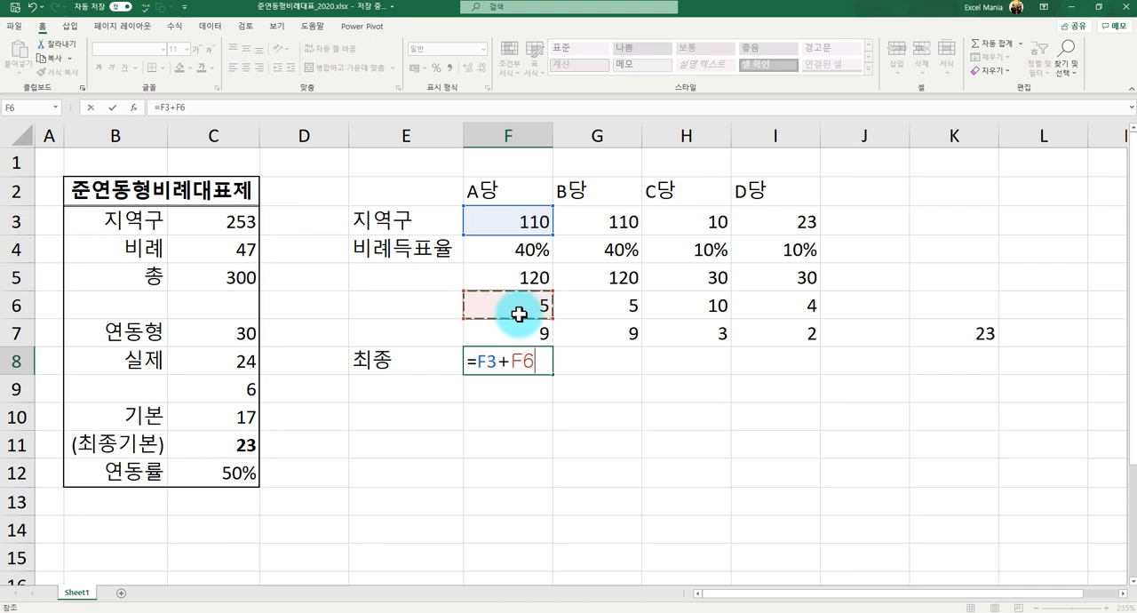
pyautogui.write('+')
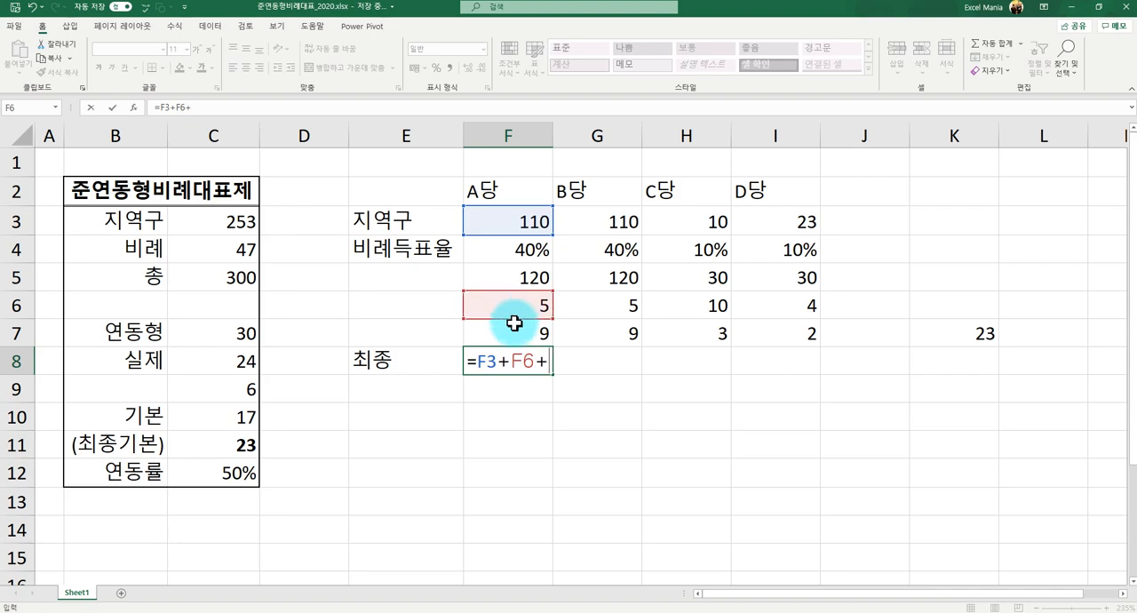
pyautogui.click(512, 334)
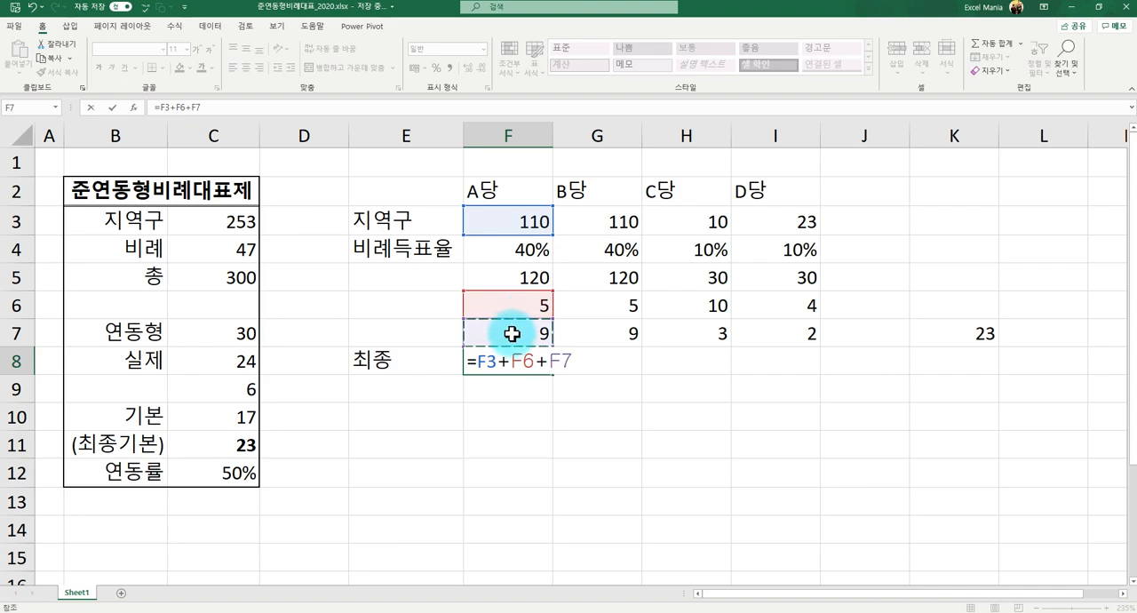
pyautogui.press('Return')
# - Copy the final-seat formula from F8 across to G8, H8 and I8 for the other three parties
pyautogui.press('Up')
pyautogui.press('Right')
pyautogui.press('Left')
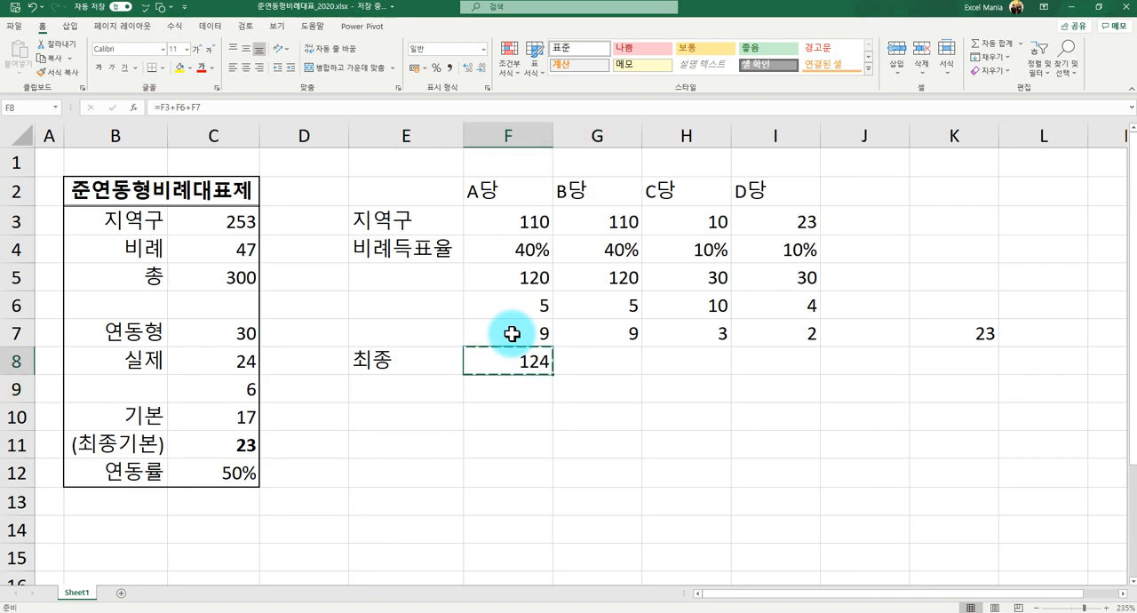
pyautogui.hotkey('ctrl', 'c')
pyautogui.press('Right')
pyautogui.hotkey('ctrl', 'v')
pyautogui.press('Right')
pyautogui.hotkey('ctrl', 'v')
pyautogui.press('Right')
pyautogui.hotkey('ctrl', 'v')
# - Total all parties' final seats in K8 with =SUM(F8:I8)
pyautogui.press('Down')
pyautogui.press('Up')
pyautogui.press('Right')
pyautogui.press('Right')
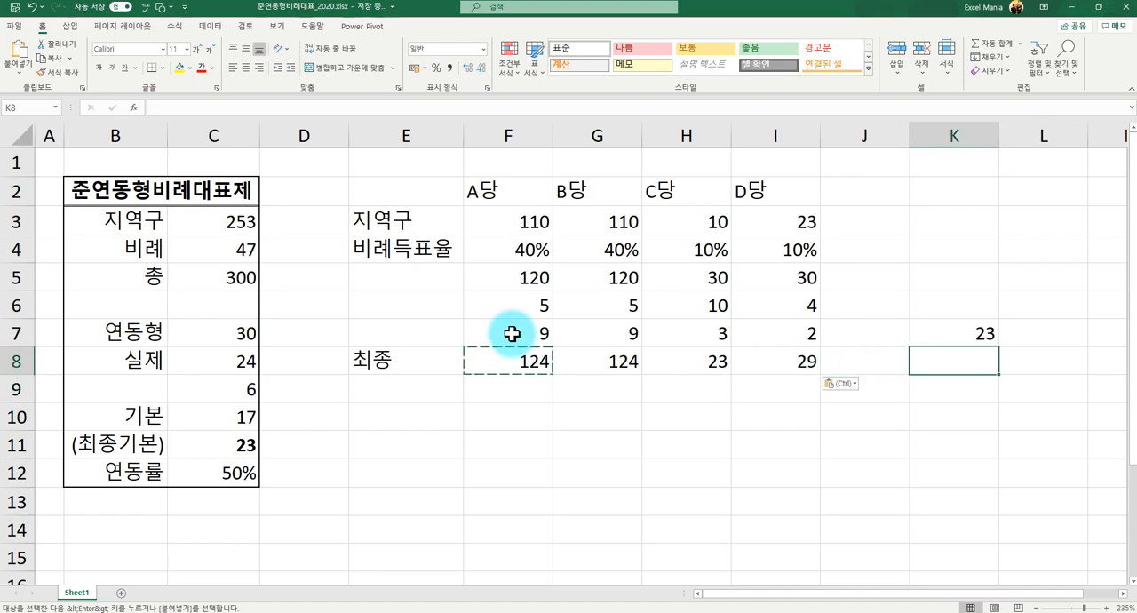
pyautogui.press('Escape')
pyautogui.write('=')
pyautogui.write('녀')
pyautogui.write('sum')
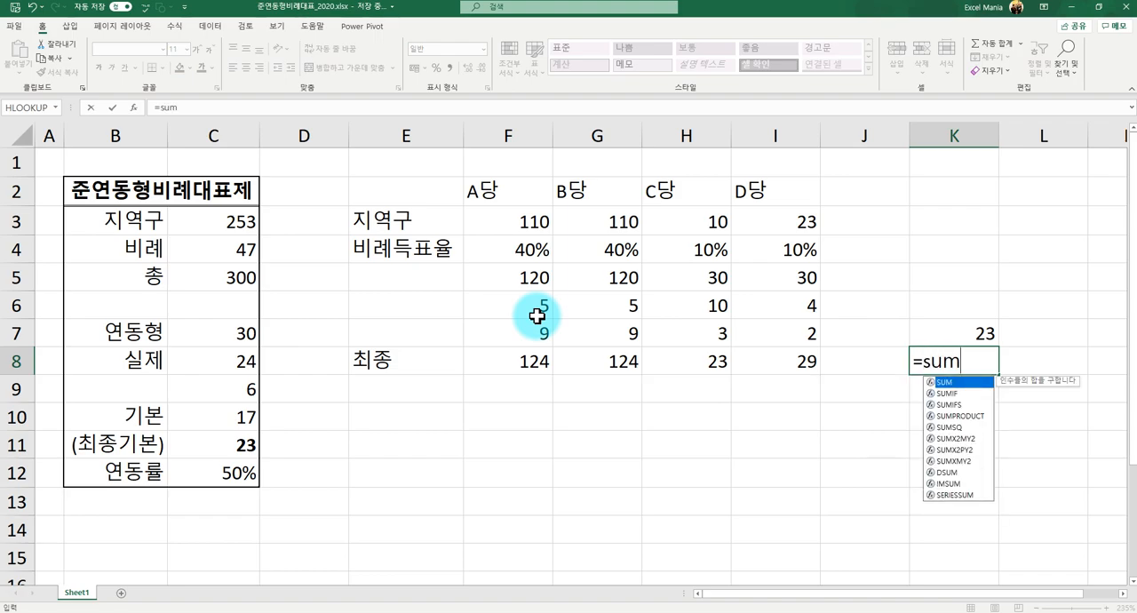
pyautogui.write('(')
pyautogui.moveTo(487, 360); pyautogui.dragTo(765, 360)
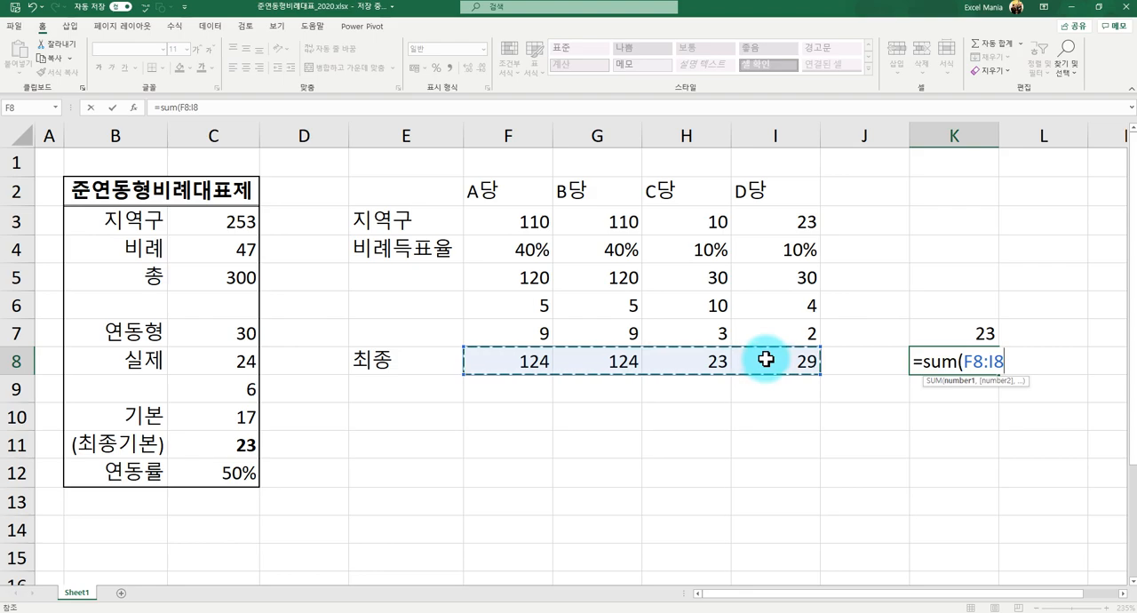
pyautogui.press('Return')
pyautogui.press('Up')
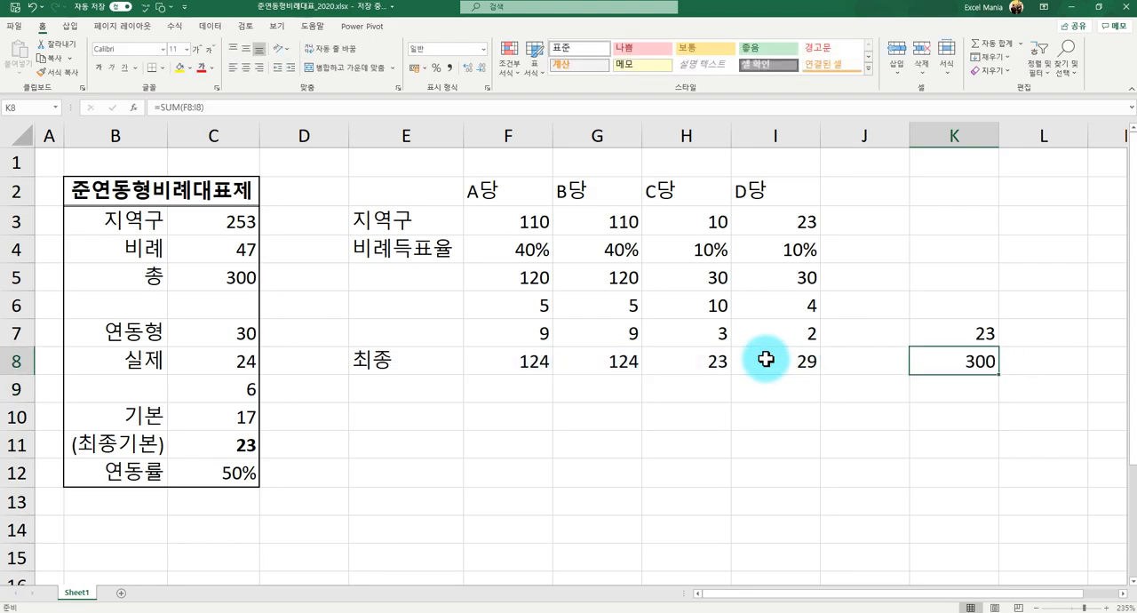
pyautogui.click(672, 365)
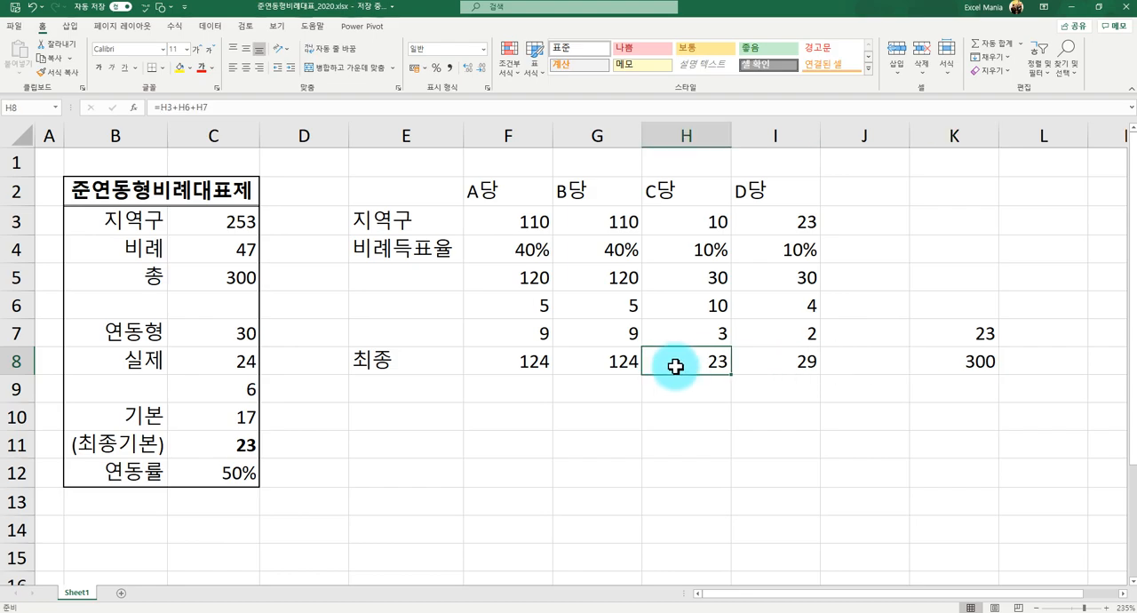
pyautogui.click(589, 388)
pyautogui.click(508, 378)
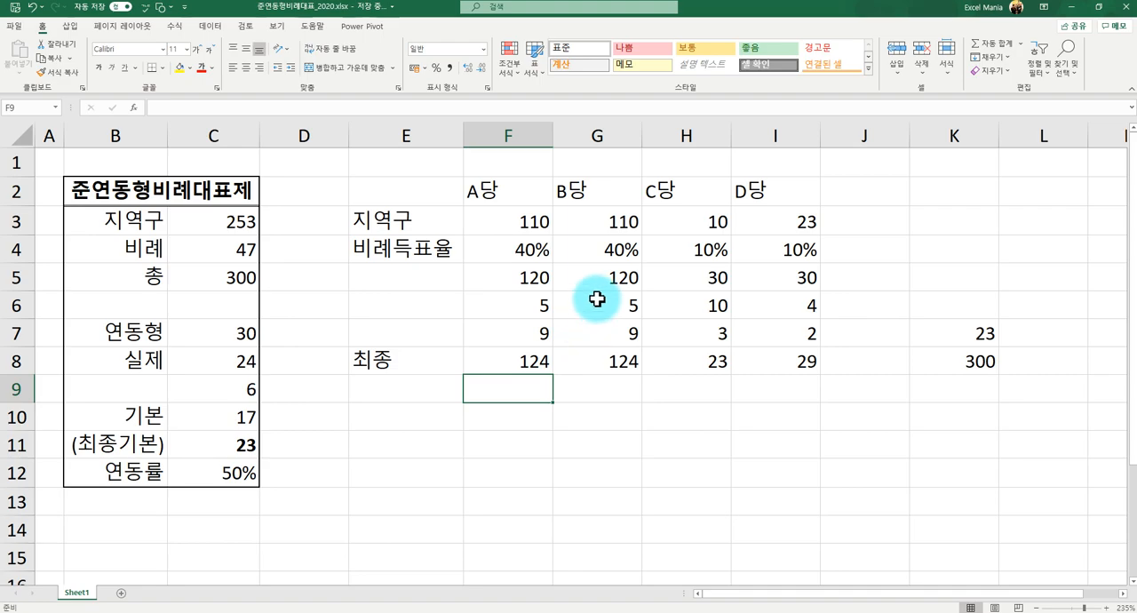
pyautogui.click(595, 217)
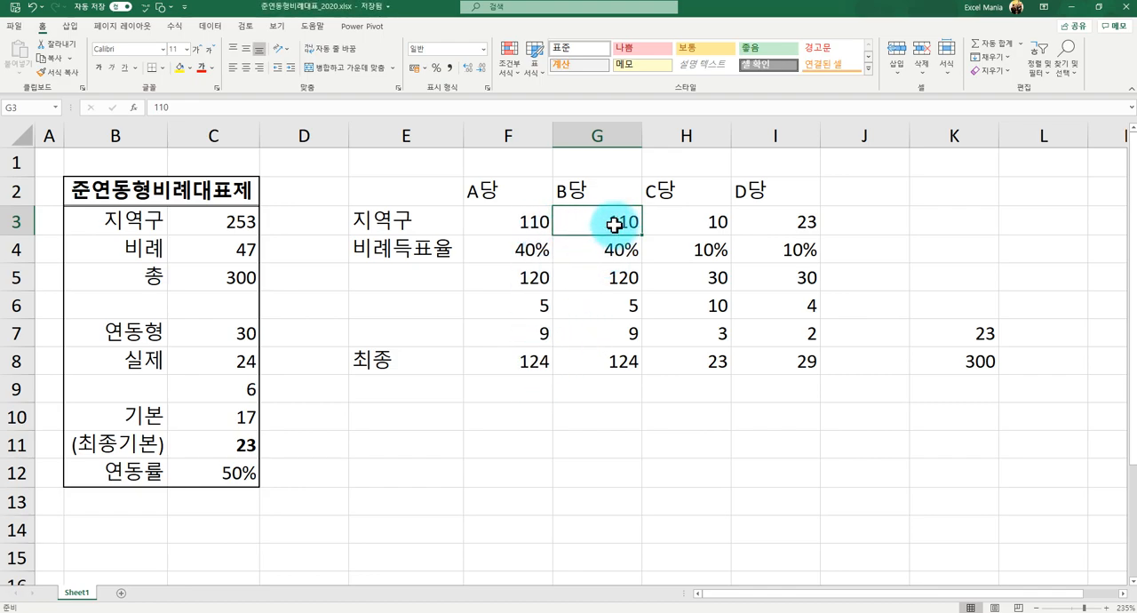
# - Insert a new column before C당 and enter the party heading B당당 in H2
pyautogui.click(672, 135)
pyautogui.rightClick(672, 141)
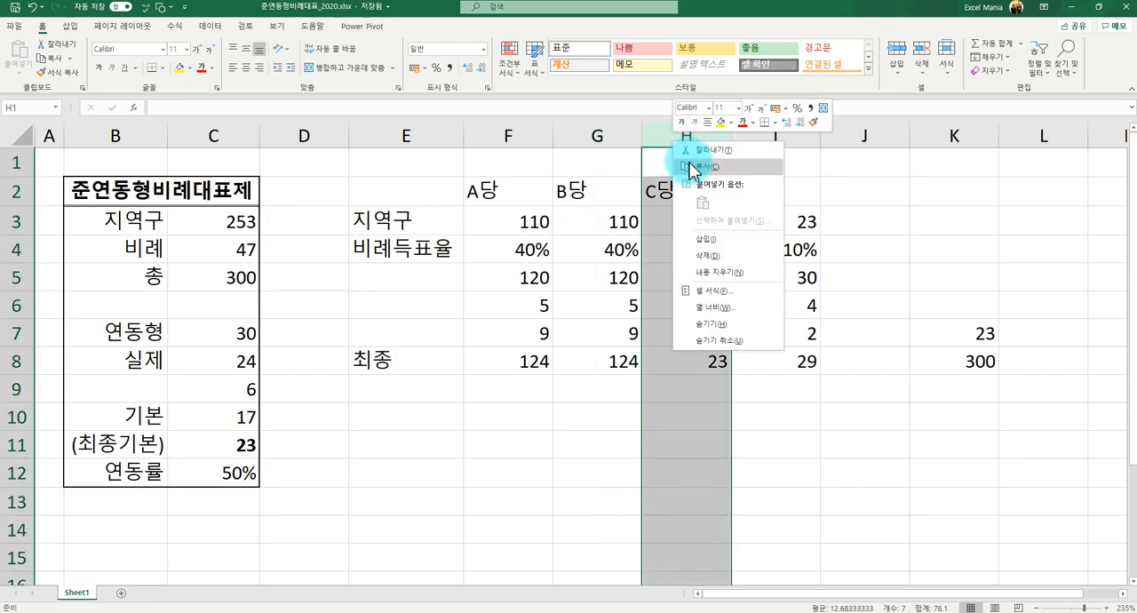
pyautogui.click(736, 242)
pyautogui.click(683, 186)
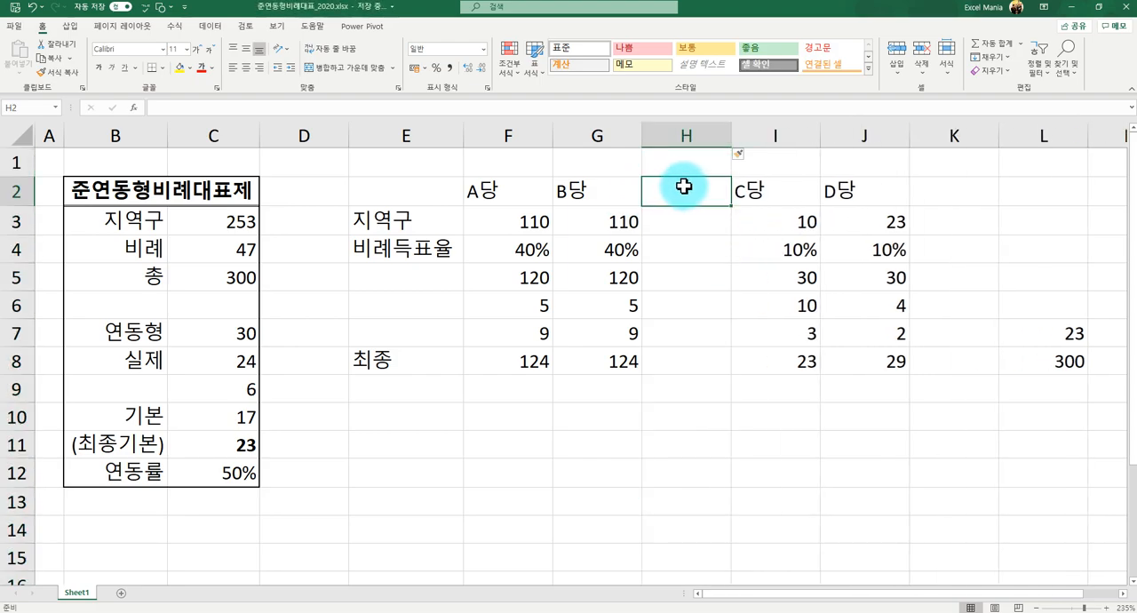
pyautogui.write('B')
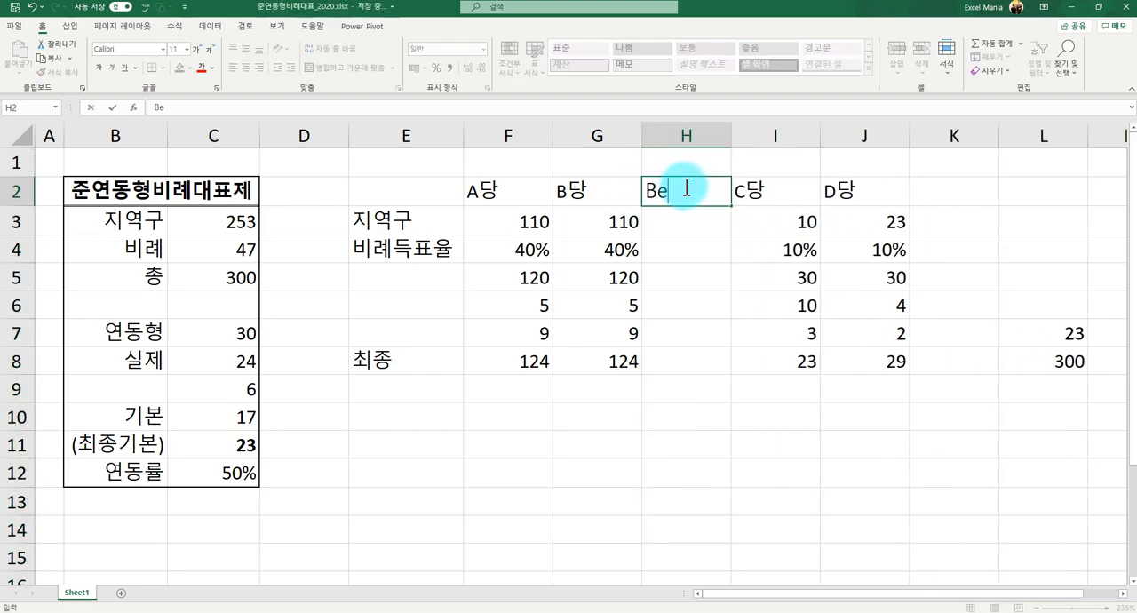
pyautogui.write('당당')
pyautogui.press('Return')
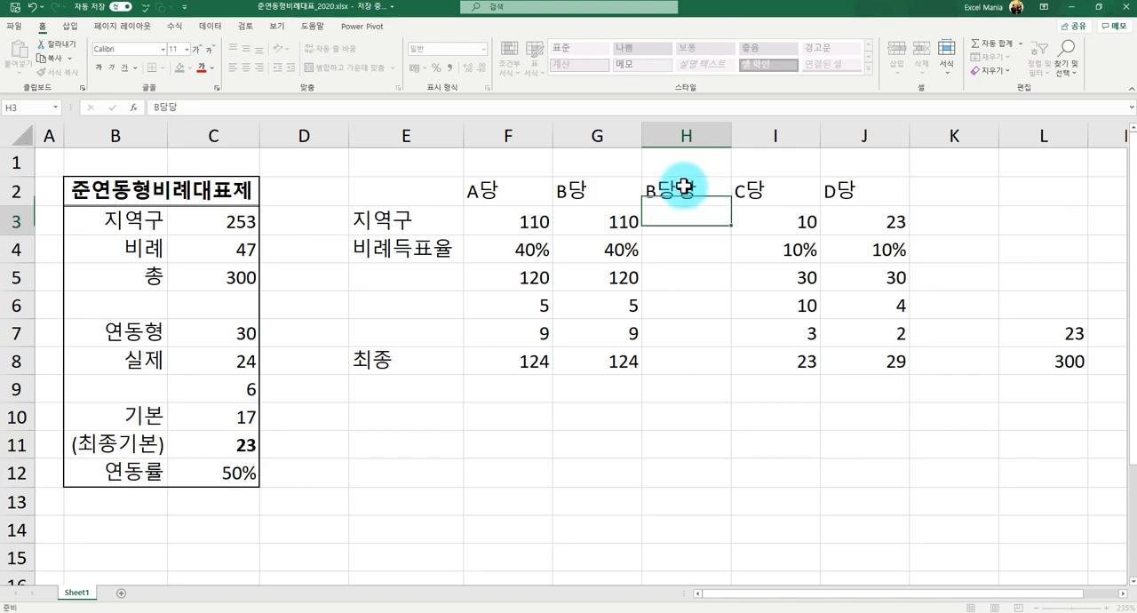
# - Enter 0 as B당당's 지역구 seats in H3
pyautogui.click(596, 188)
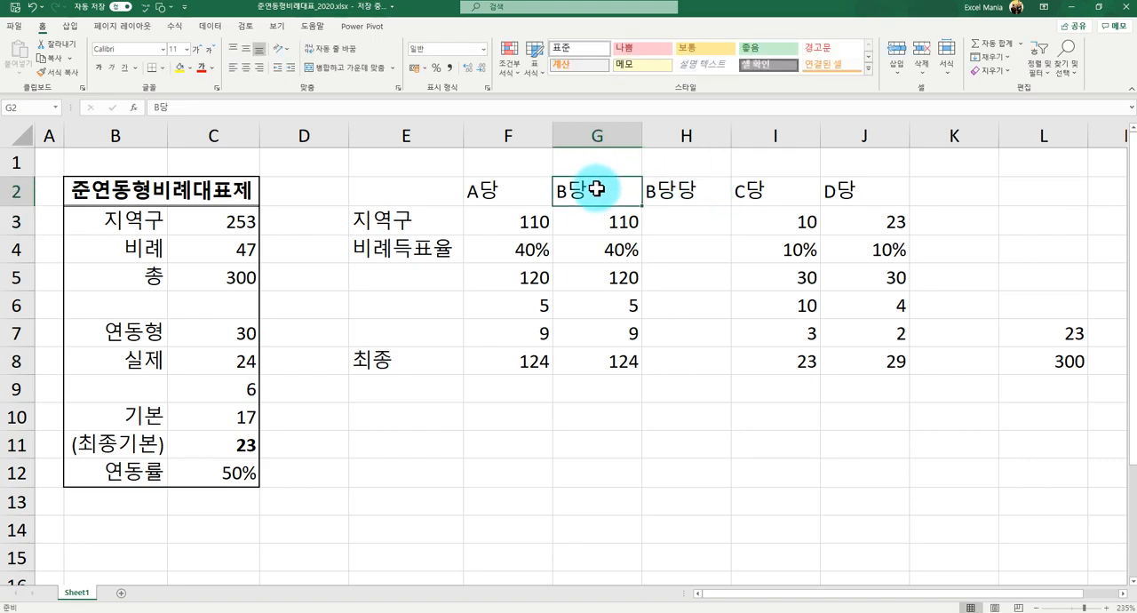
pyautogui.click(674, 190)
pyautogui.click(611, 237)
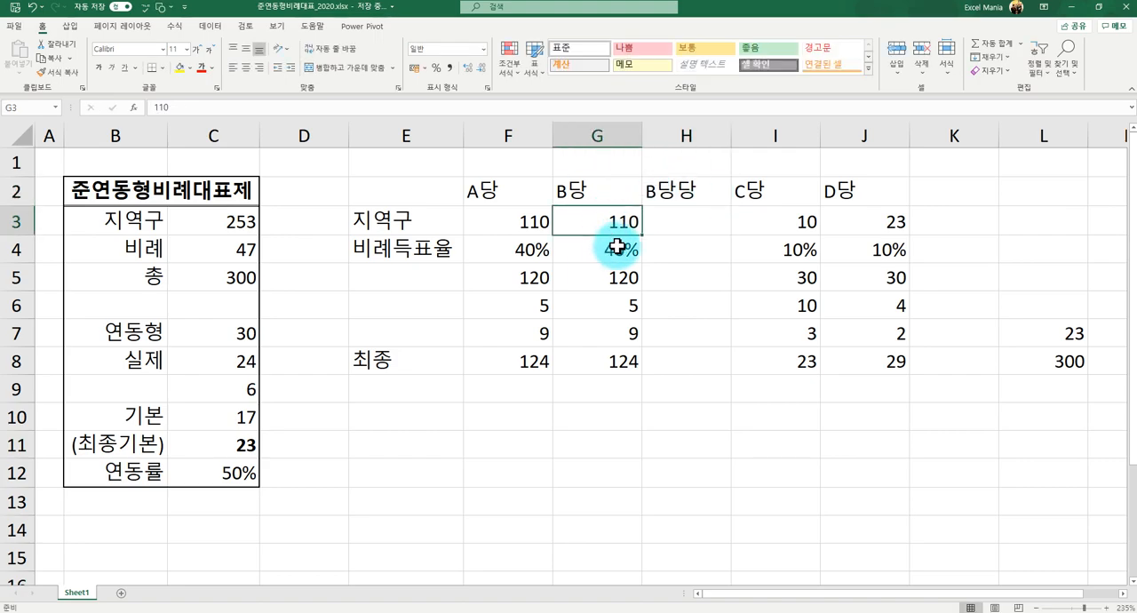
pyautogui.click(670, 224)
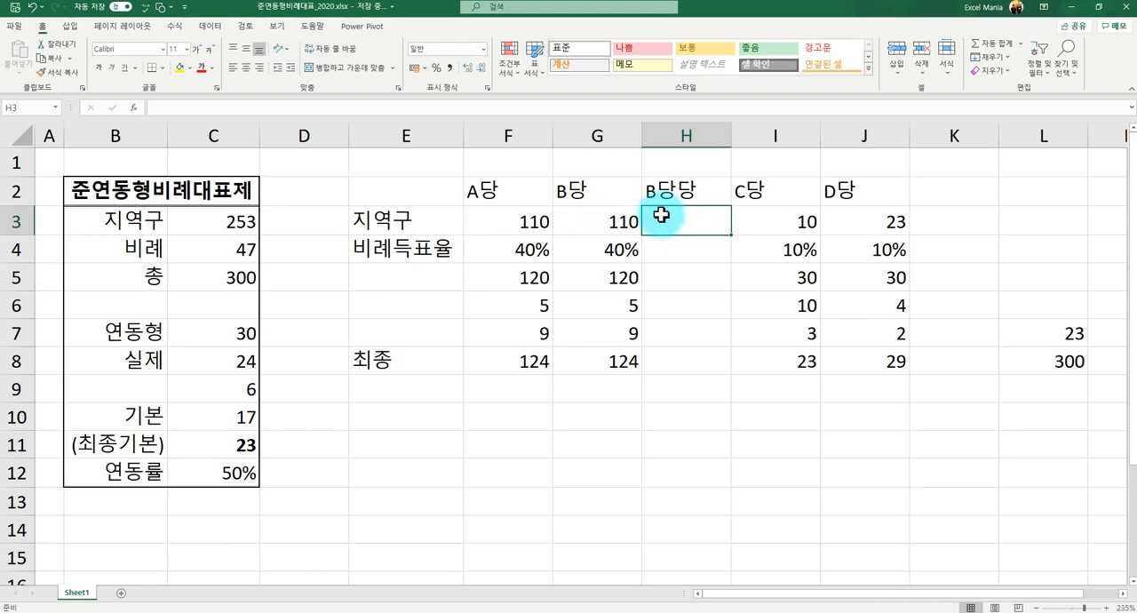
pyautogui.write('0')
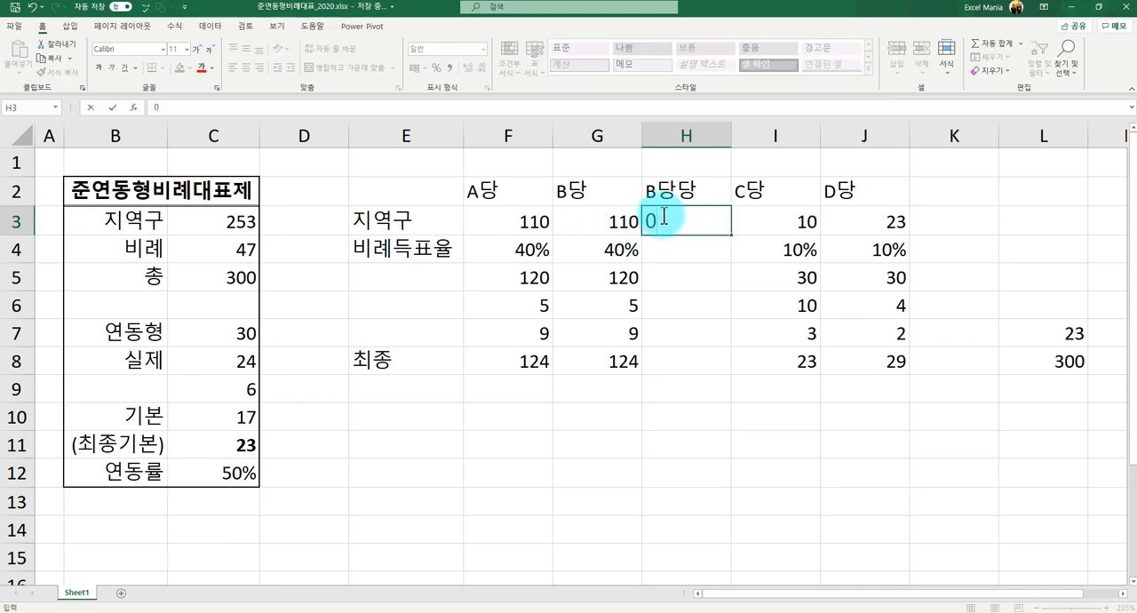
pyautogui.press('Return')
# - Shift the 비례득표율 from B당 to B당당 by setting G4 to 0% and H4 to 40%
pyautogui.press('Left')
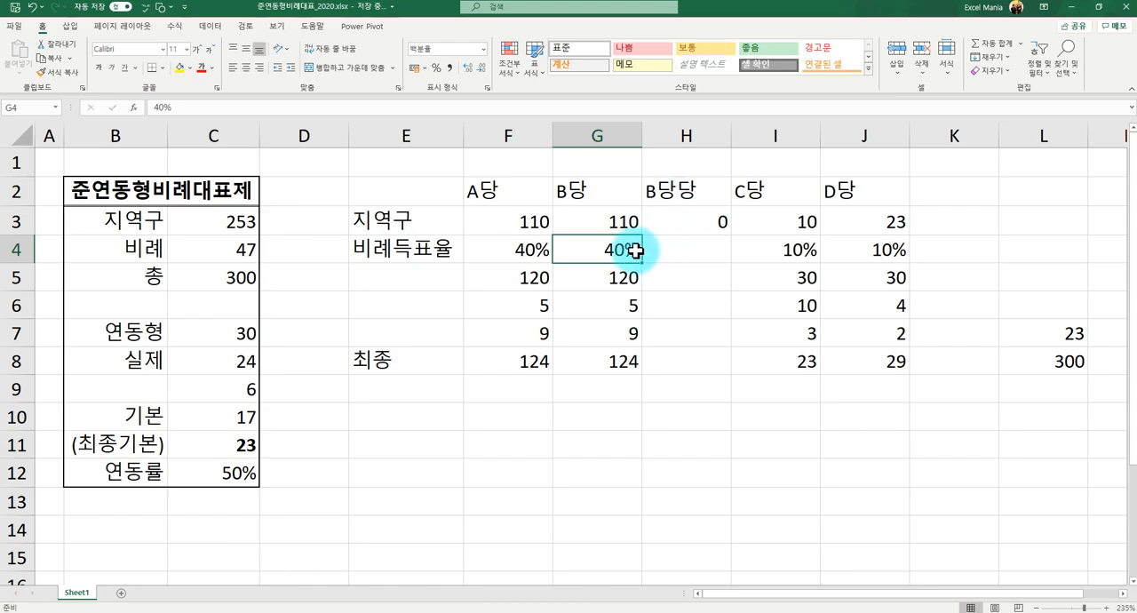
pyautogui.write('0')
pyautogui.press('Tab')
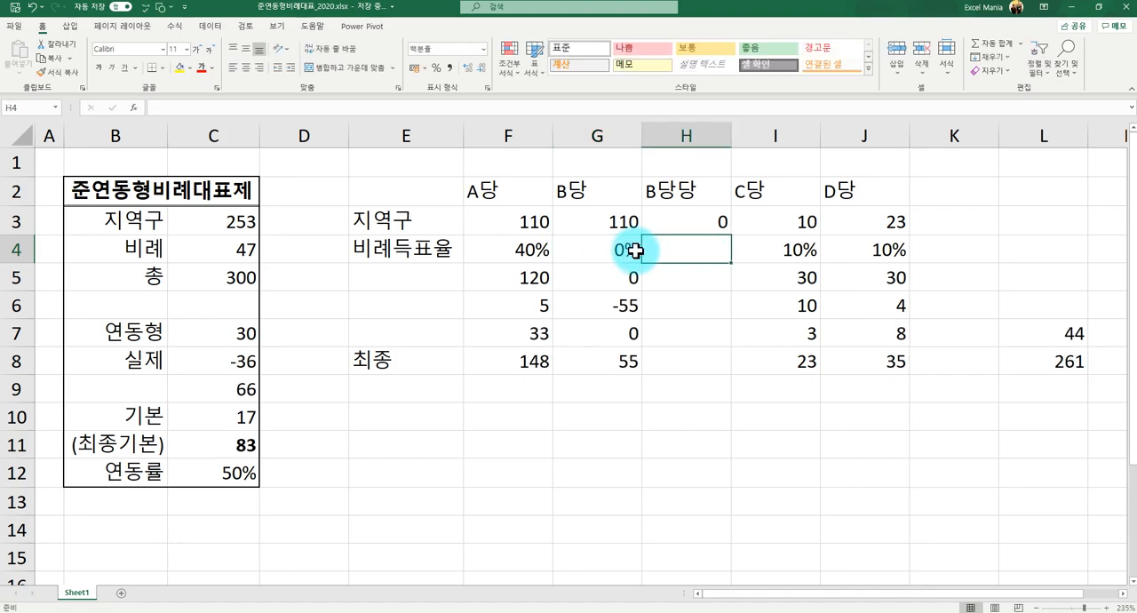
pyautogui.write('40')
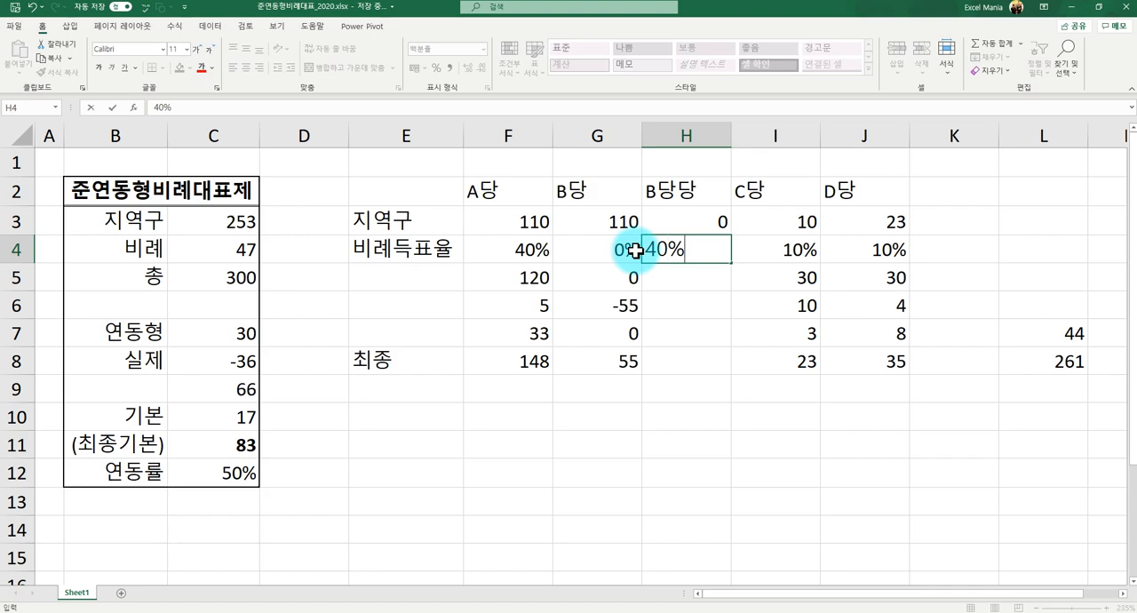
pyautogui.press('Return')
# - Compare B당 and B당당 with A당 on vote share in row 4 and allotted total seats in row 5
pyautogui.click(603, 187)
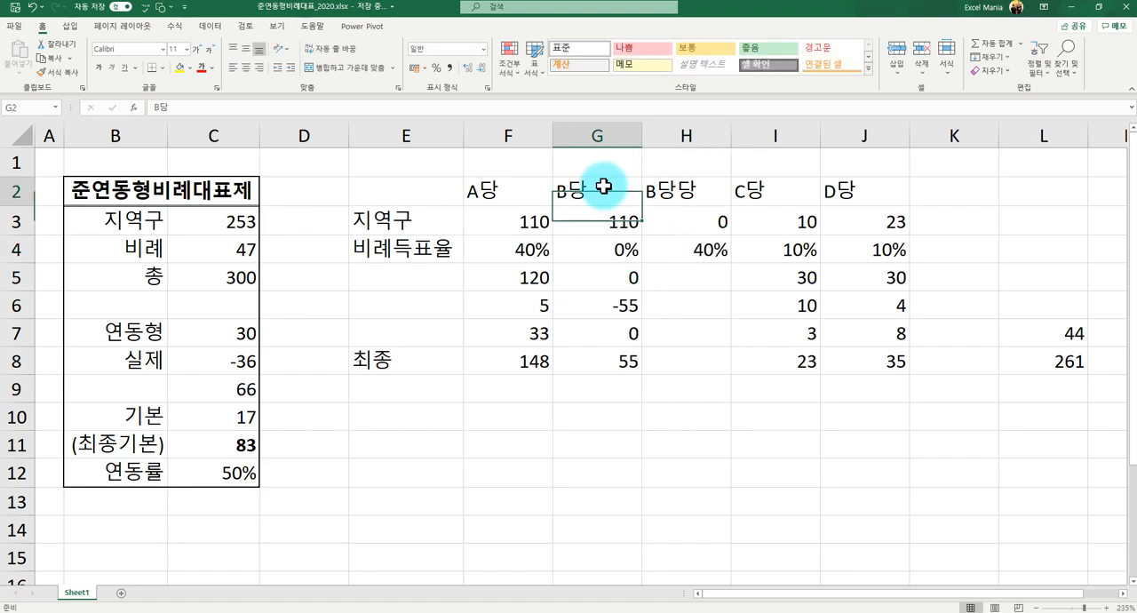
pyautogui.moveTo(603, 186); pyautogui.dragTo(679, 192)
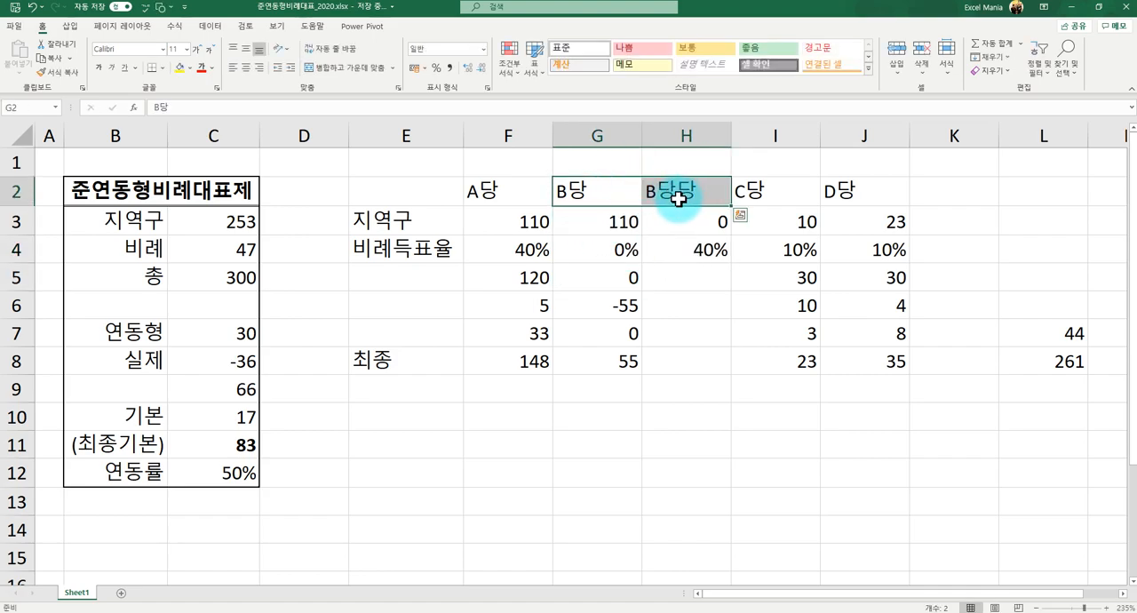
pyautogui.click(620, 247)
pyautogui.click(612, 281)
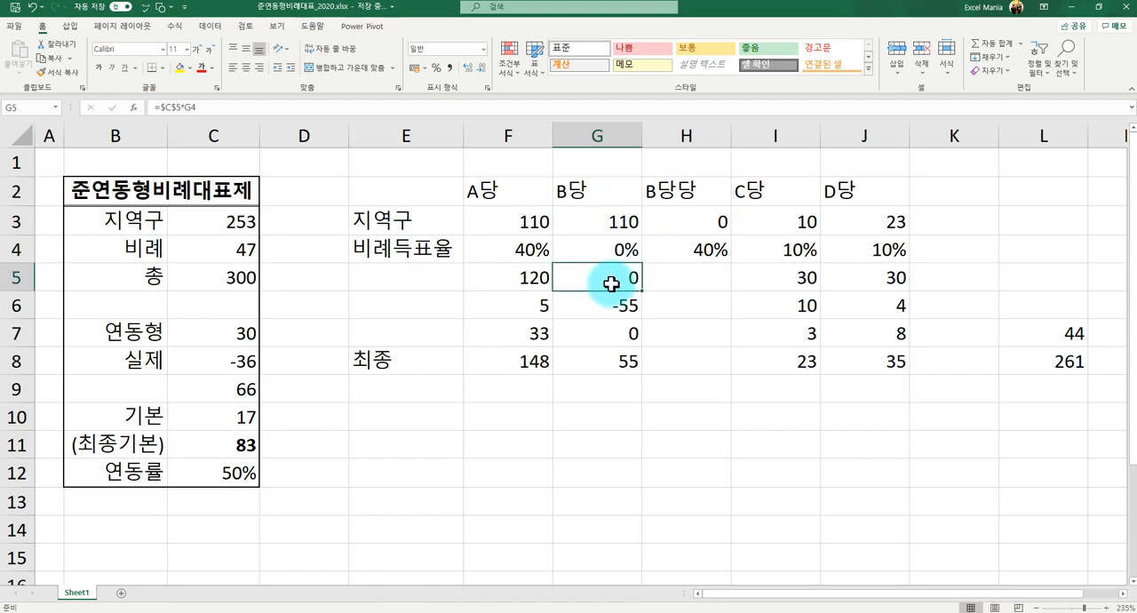
pyautogui.click(517, 283)
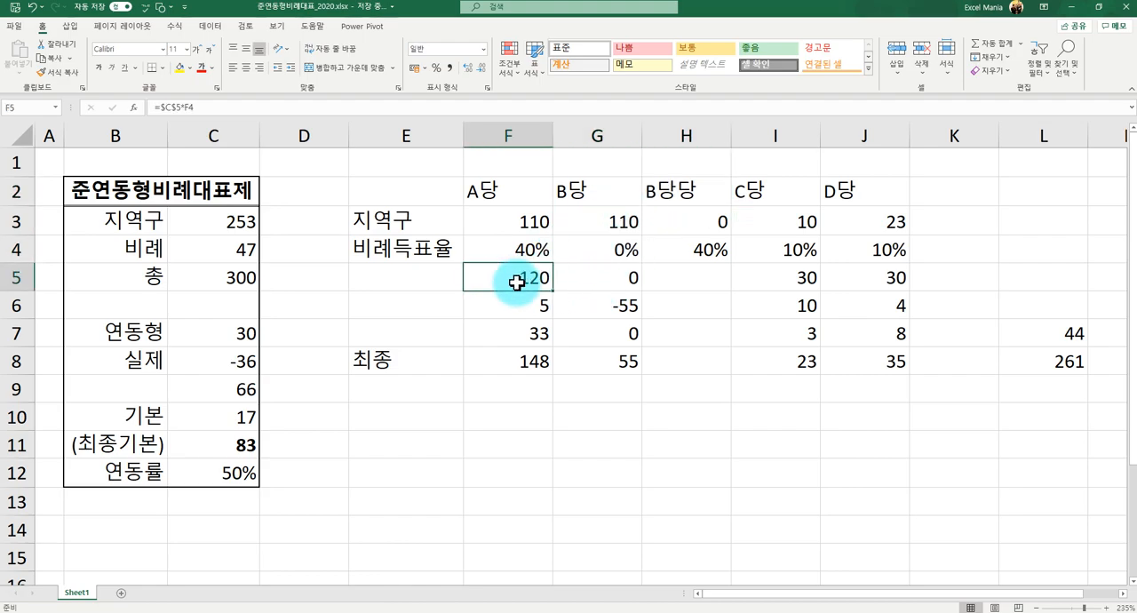
pyautogui.click(603, 276)
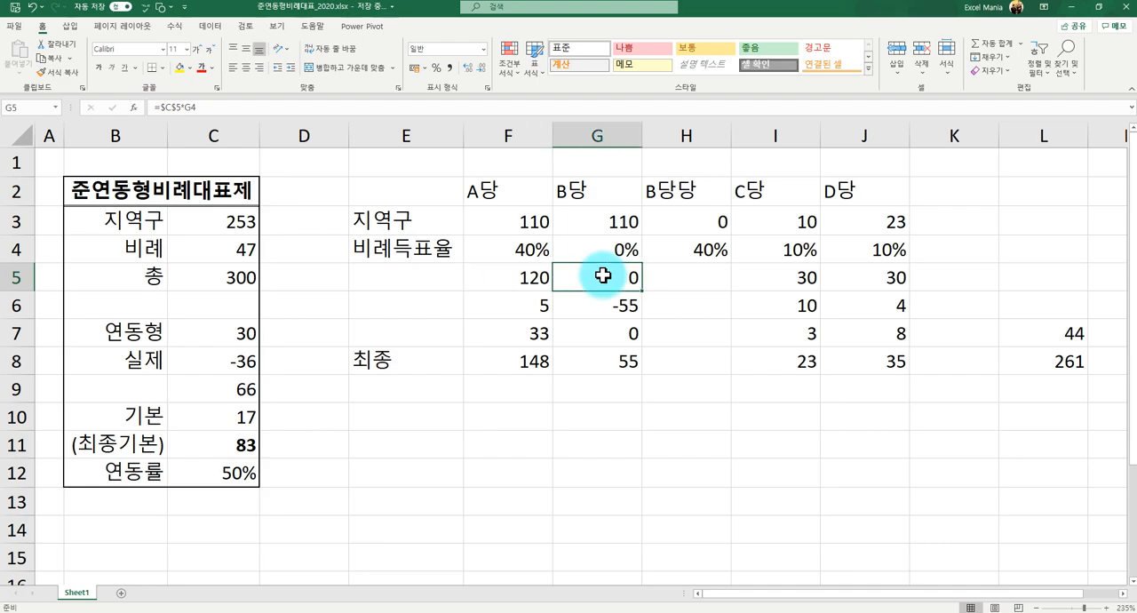
pyautogui.click(503, 276)
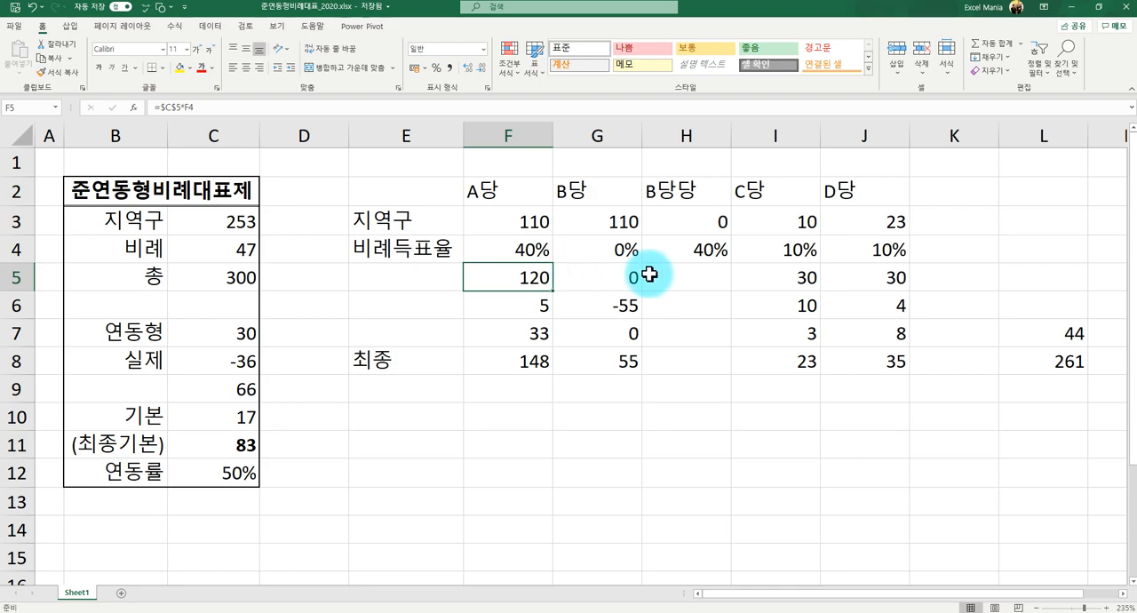
pyautogui.click(612, 279)
pyautogui.click(713, 255)
pyautogui.click(695, 281)
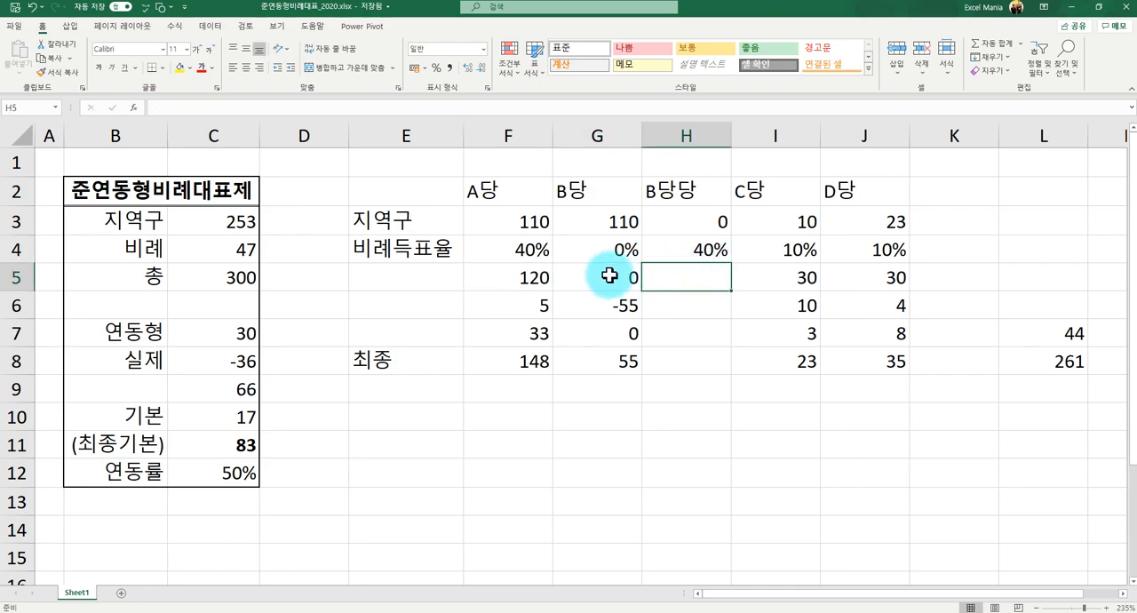
# - Copy B당's allotted-seats formula from G5 into H5 for B당당
pyautogui.click(587, 283)
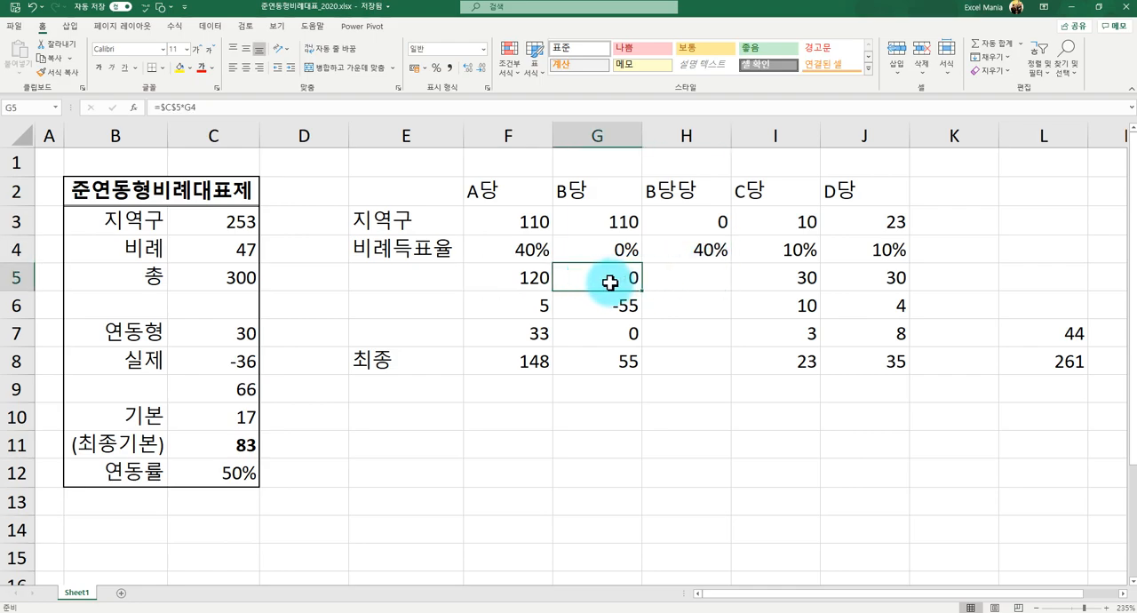
pyautogui.hotkey('ctrl', 'c')
pyautogui.click(661, 279)
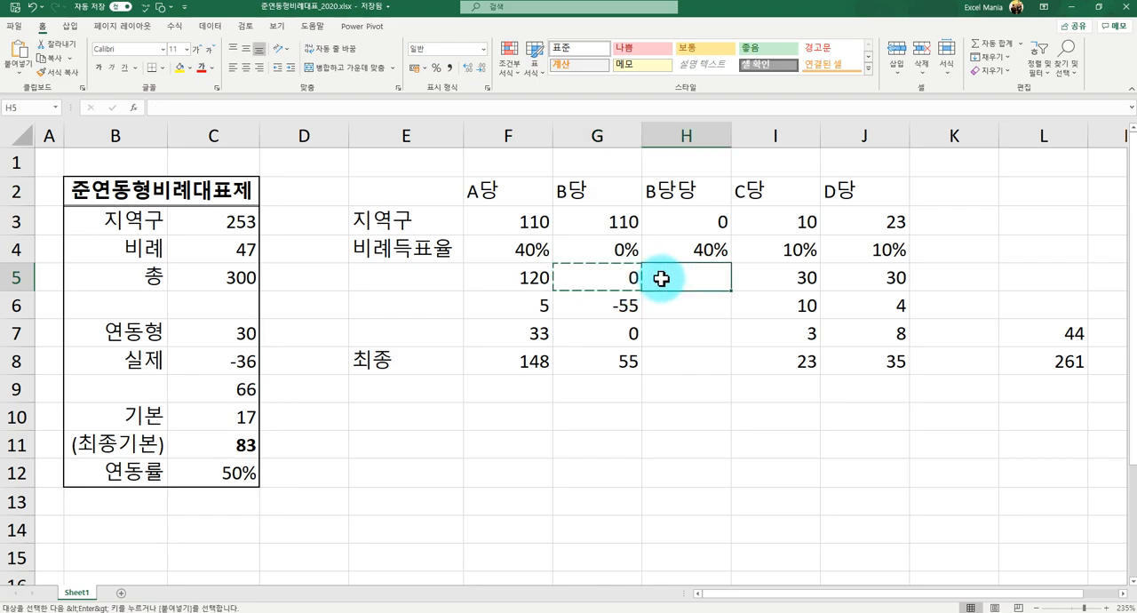
pyautogui.hotkey('ctrl', 'v')
pyautogui.click(682, 307)
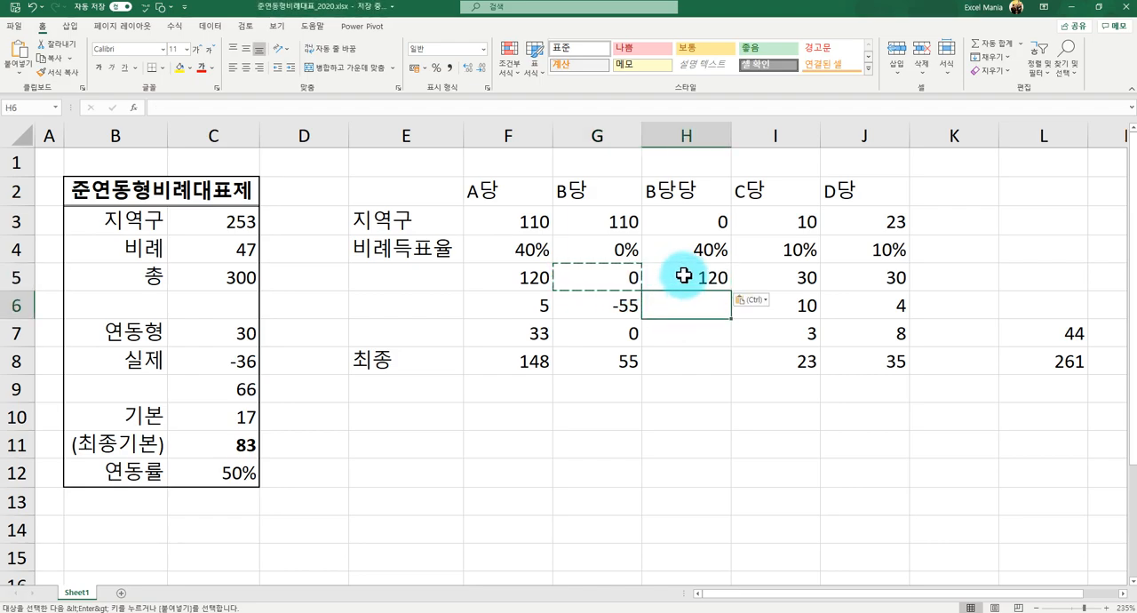
pyautogui.press('Escape')
pyautogui.click(683, 279)
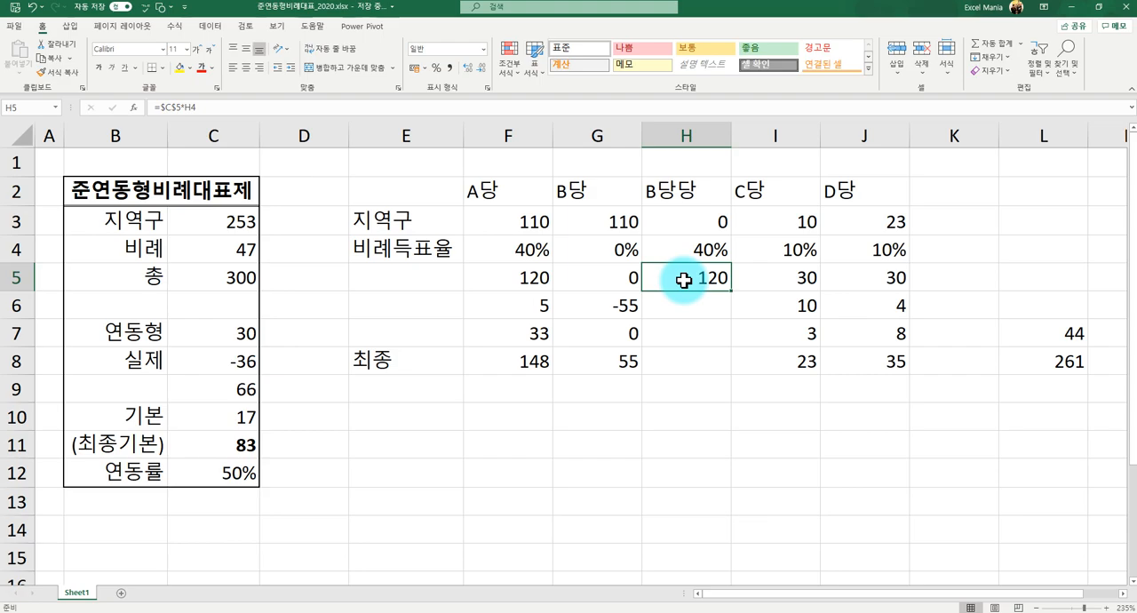
# - Start wrapping B당's formula in G6 in an IF that returns 0 when (G5-G3)*$C$12 is below 0
pyautogui.click(679, 305)
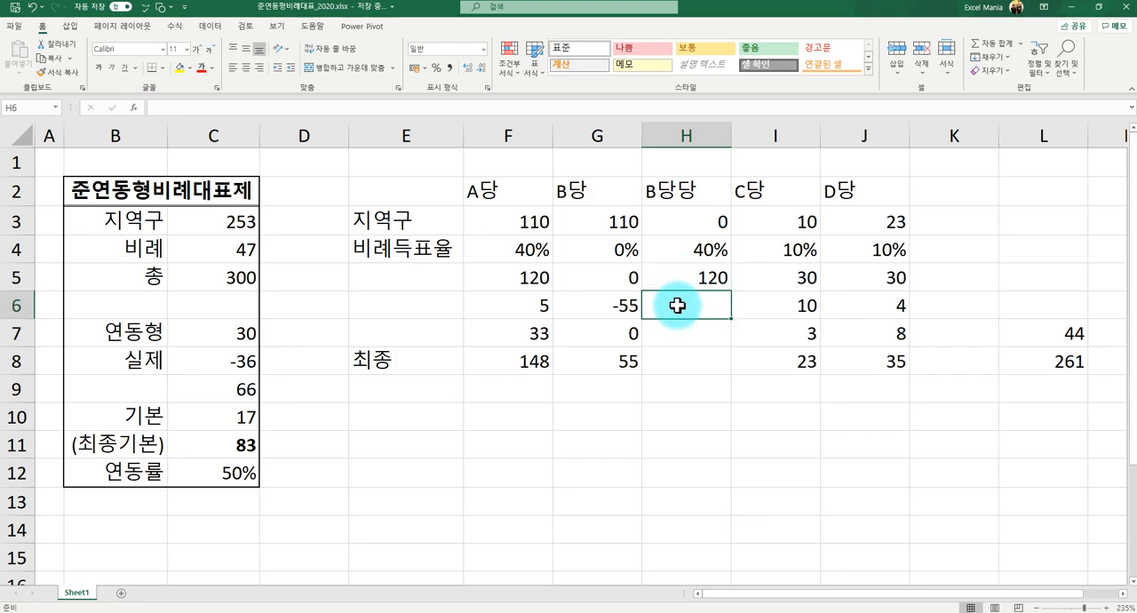
pyautogui.click(534, 305)
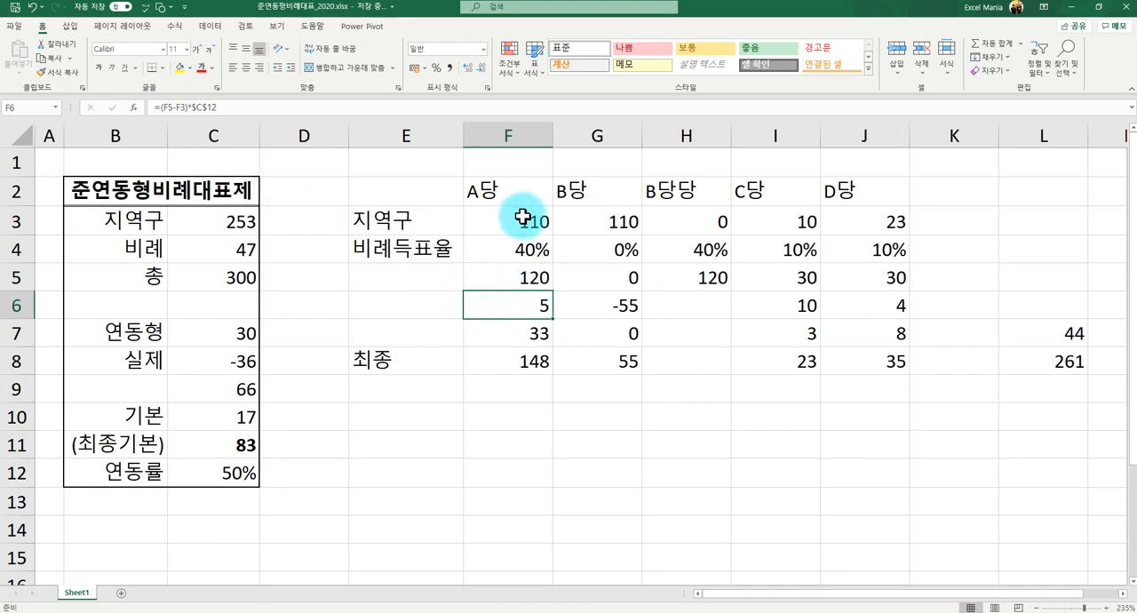
pyautogui.click(620, 304)
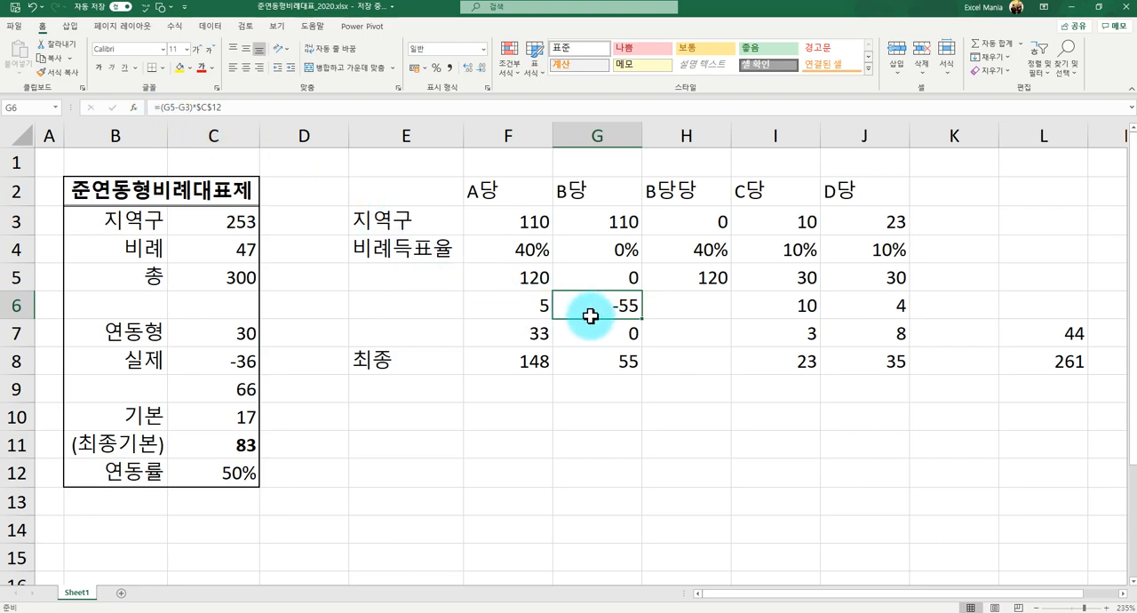
pyautogui.click(164, 110)
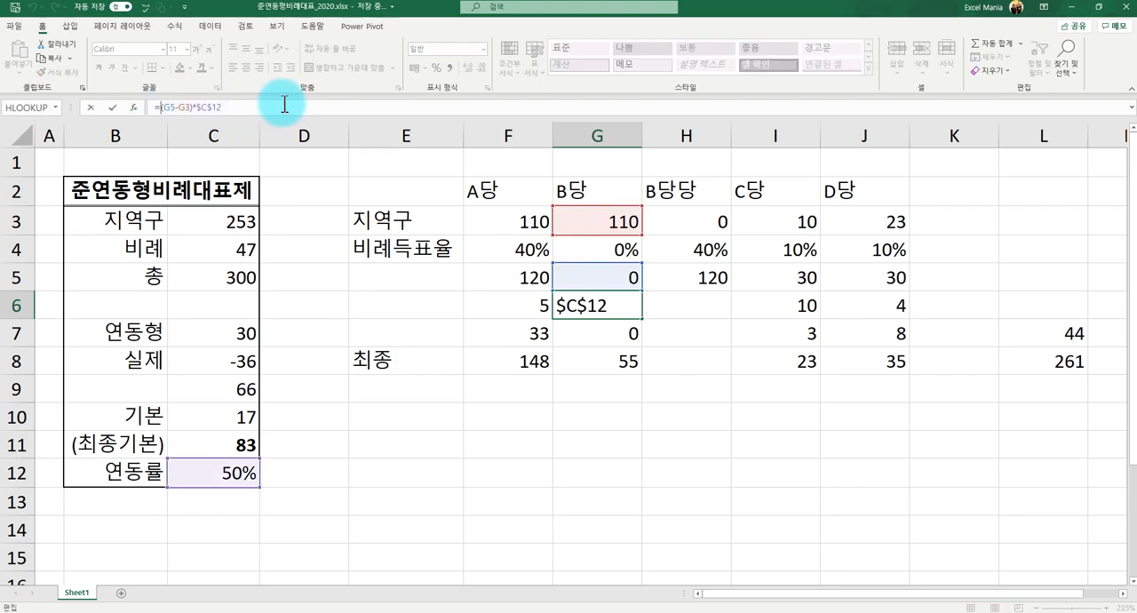
pyautogui.press('Home')
pyautogui.press('Right')
pyautogui.write('if(')
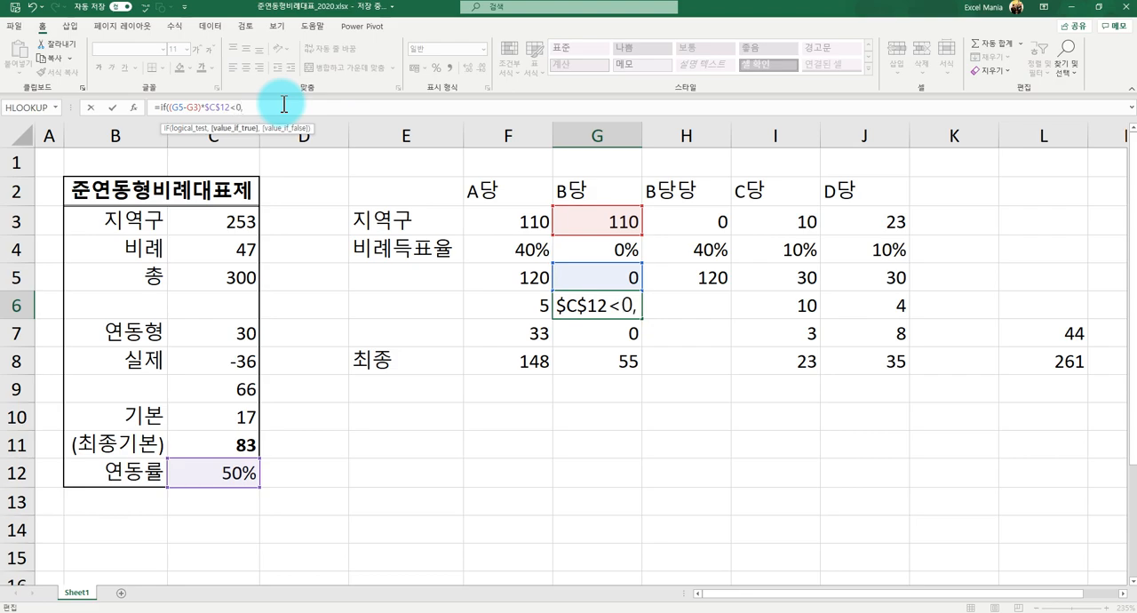
pyautogui.write('0,')
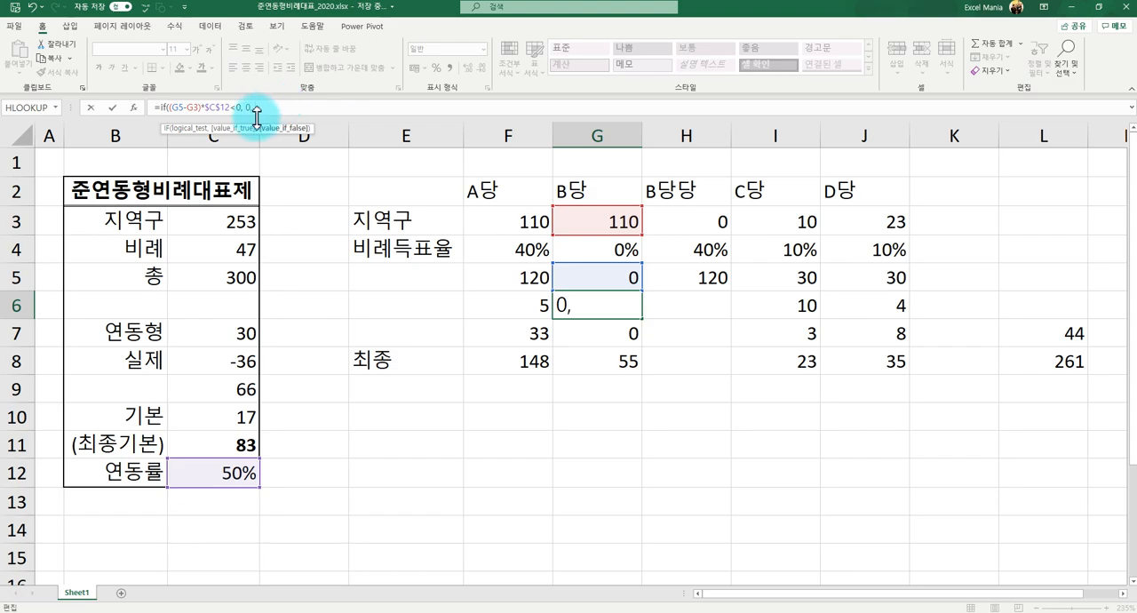
# - Complete the IF formula in G6 by reusing (G5-G3)*$C$12 as the value when false
pyautogui.moveTo(227, 108); pyautogui.dragTo(173, 106)
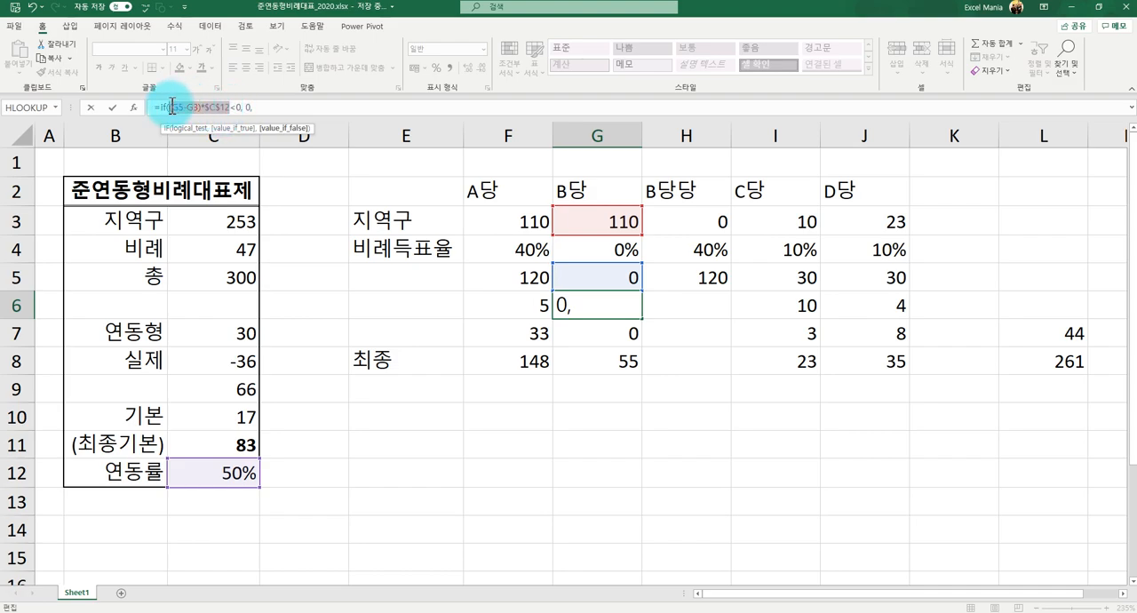
pyautogui.hotkey('ctrl', 'c')
pyautogui.click(305, 109)
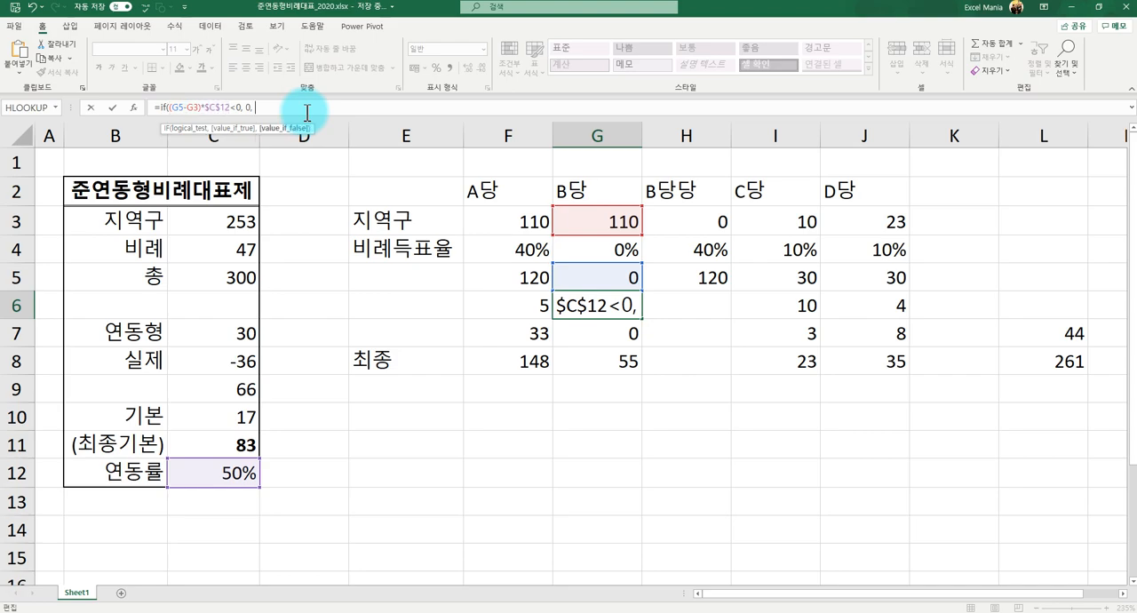
pyautogui.hotkey('ctrl', 'v')
pyautogui.write(')')
pyautogui.press('Return')
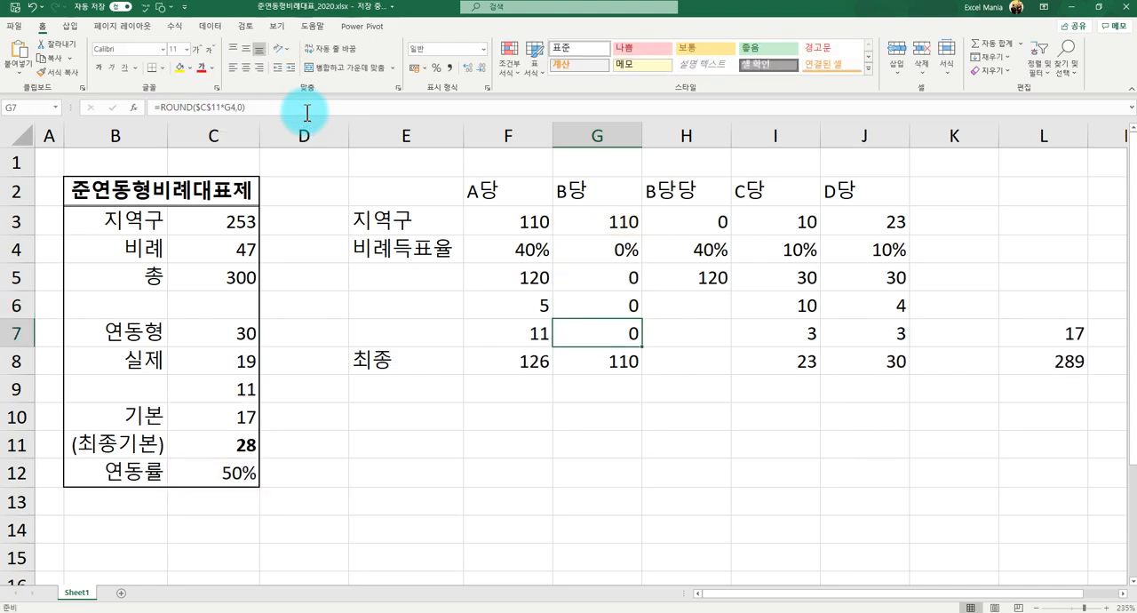
# - Fill the IF formula from G6 across H6:J6 for B당당, C당 and D당
pyautogui.press('Up')
pyautogui.press('Left')
pyautogui.press('Right')
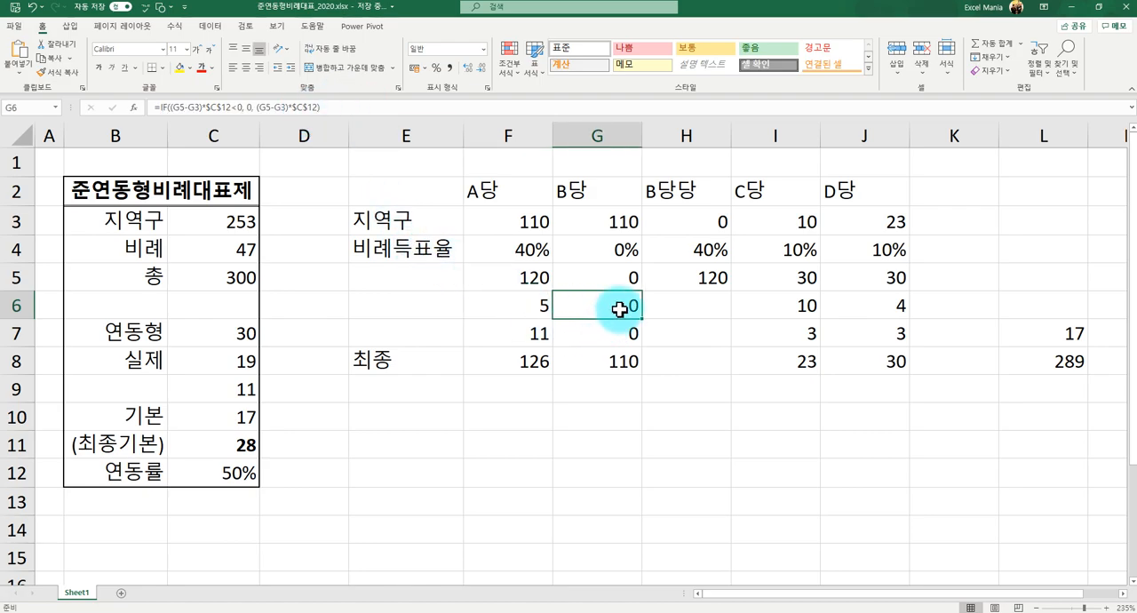
pyautogui.click(525, 304)
pyautogui.click(574, 304)
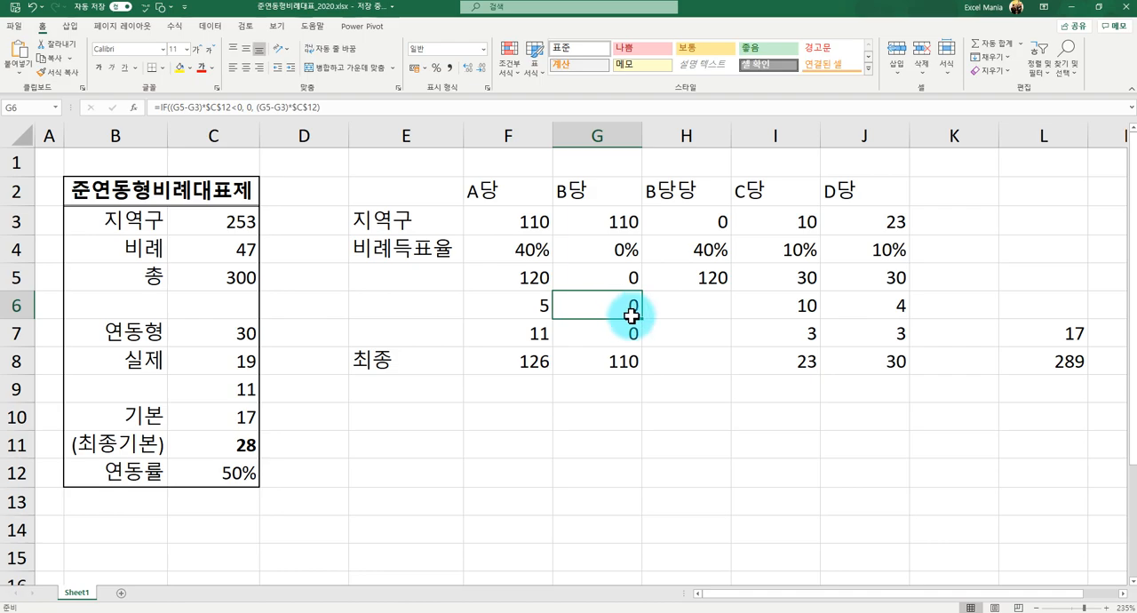
pyautogui.moveTo(638, 318); pyautogui.dragTo(875, 313)
pyautogui.click(675, 308)
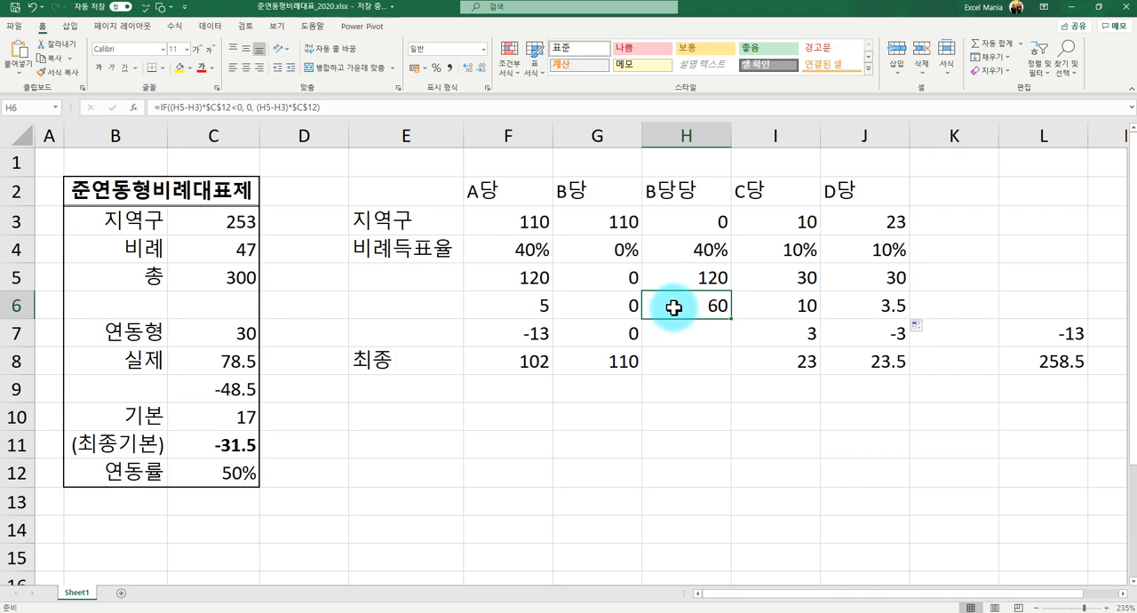
# - Compare the parties' row 6 seats with their vote shares, allotted seats, row 7 allocations and the totals in L7:L8
pyautogui.moveTo(526, 334); pyautogui.dragTo(1033, 352)
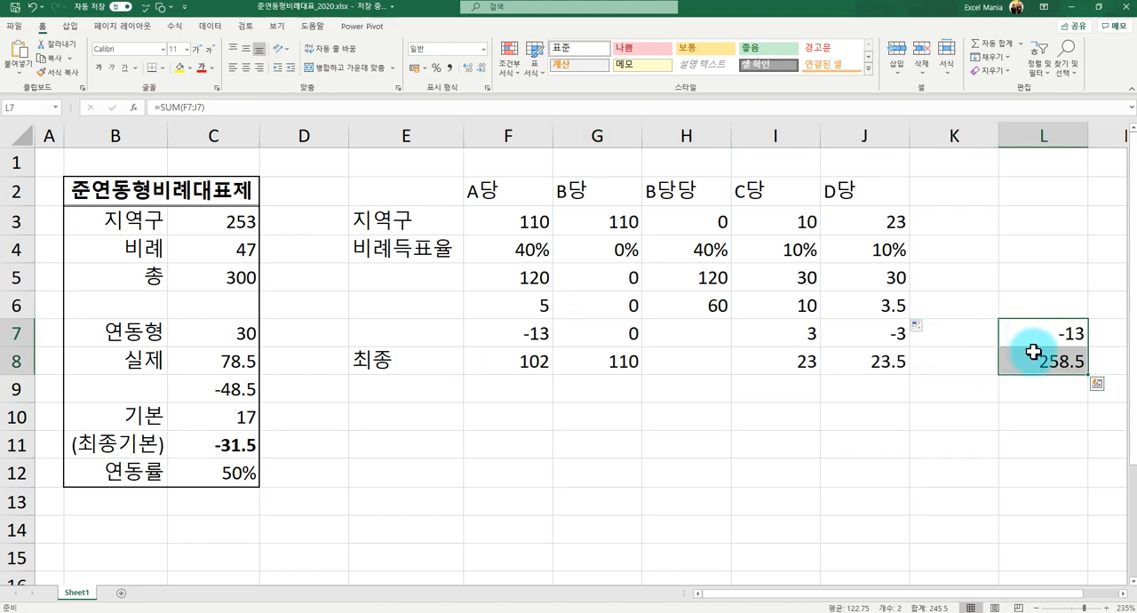
pyautogui.click(666, 281)
pyautogui.click(673, 299)
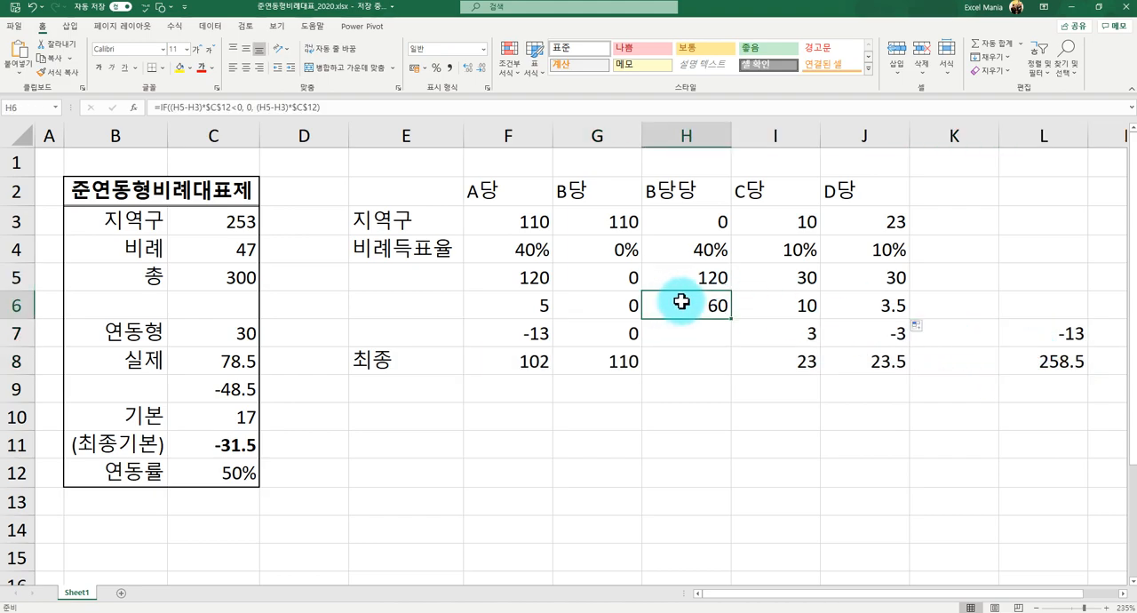
pyautogui.click(789, 313)
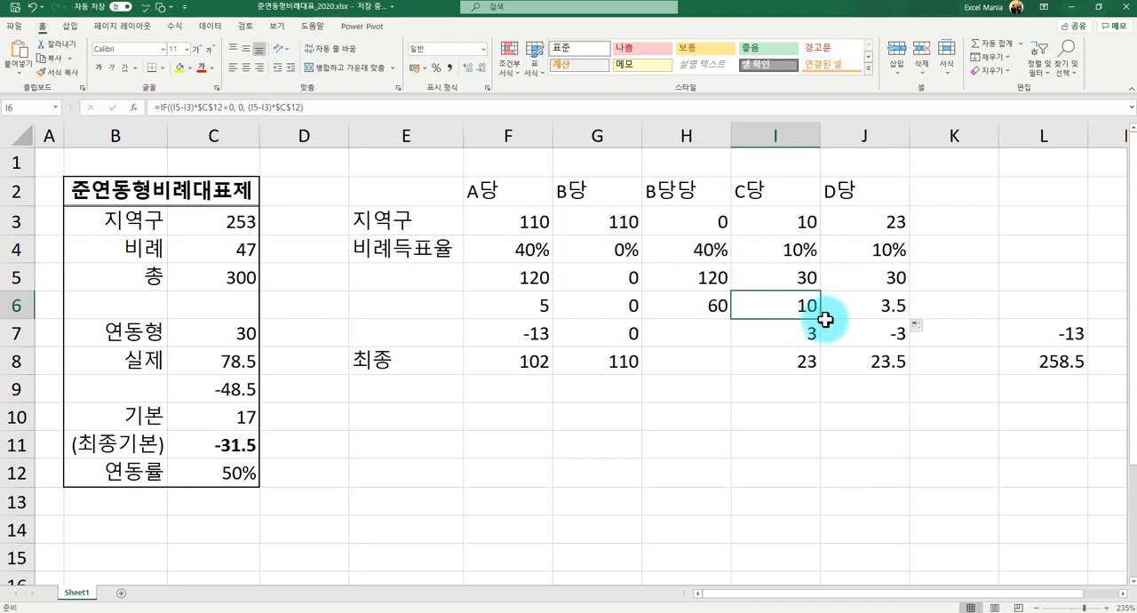
pyautogui.moveTo(795, 250); pyautogui.dragTo(824, 306)
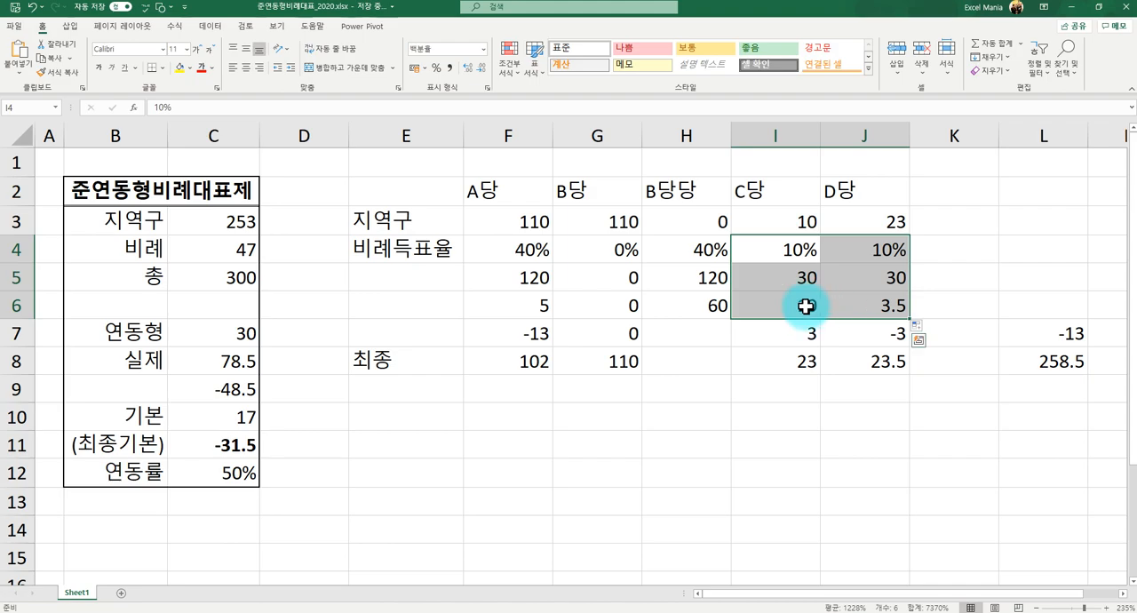
pyautogui.click(578, 304)
pyautogui.click(533, 306)
pyautogui.click(686, 304)
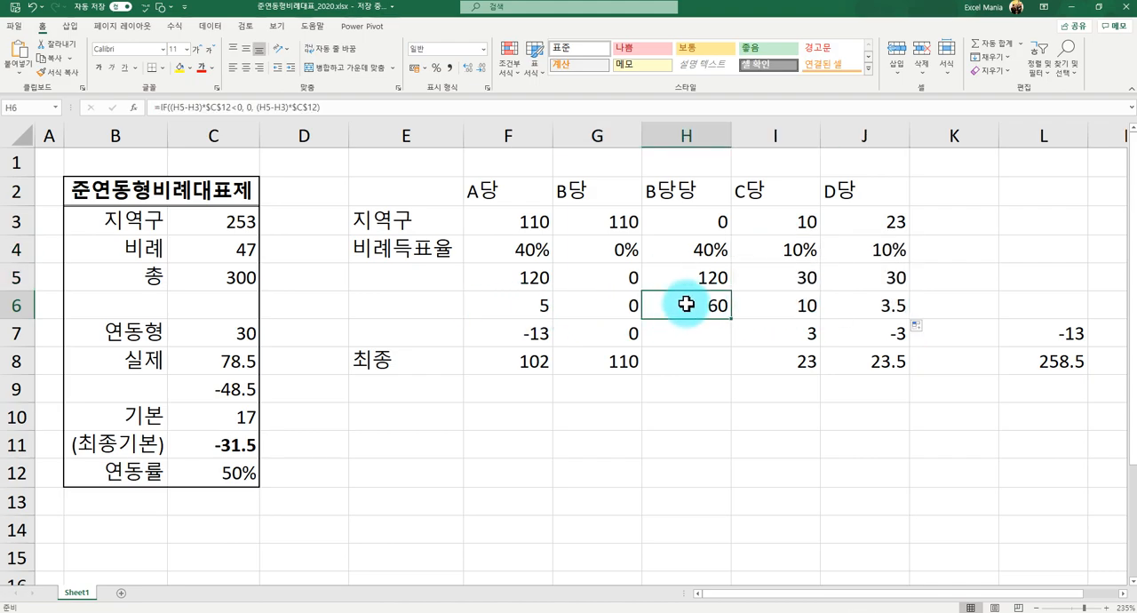
pyautogui.click(527, 331)
pyautogui.click(538, 304)
pyautogui.click(515, 328)
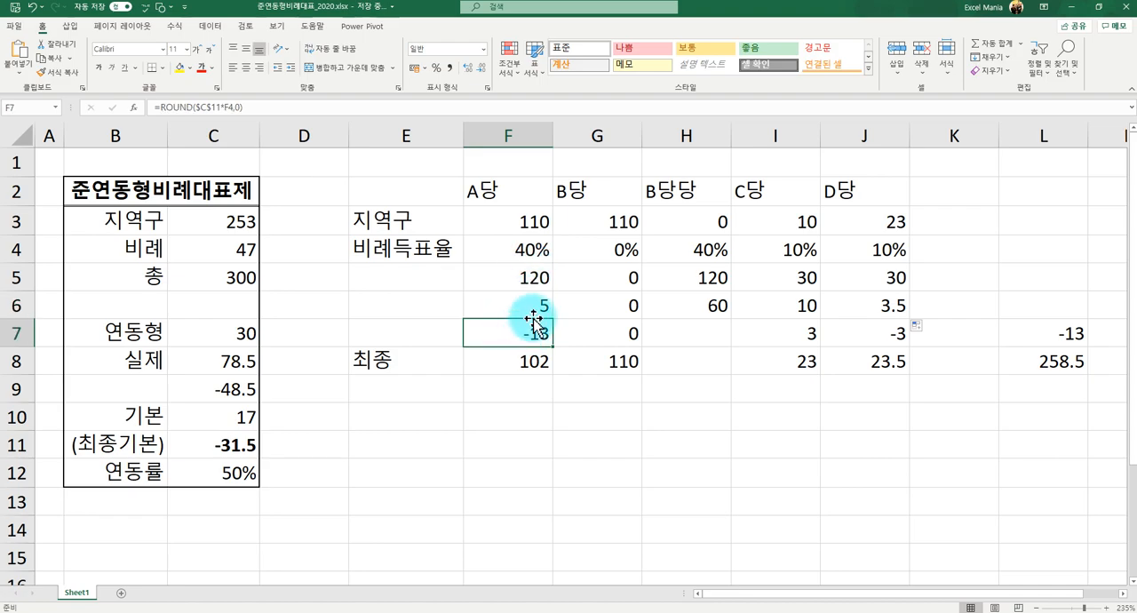
pyautogui.click(522, 288)
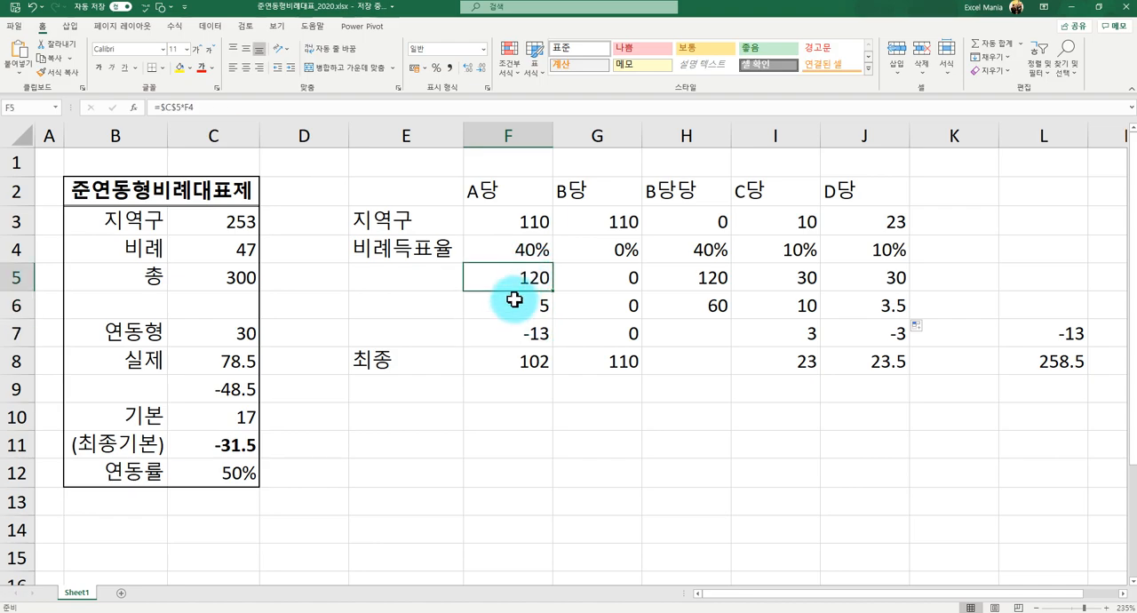
pyautogui.click(522, 298)
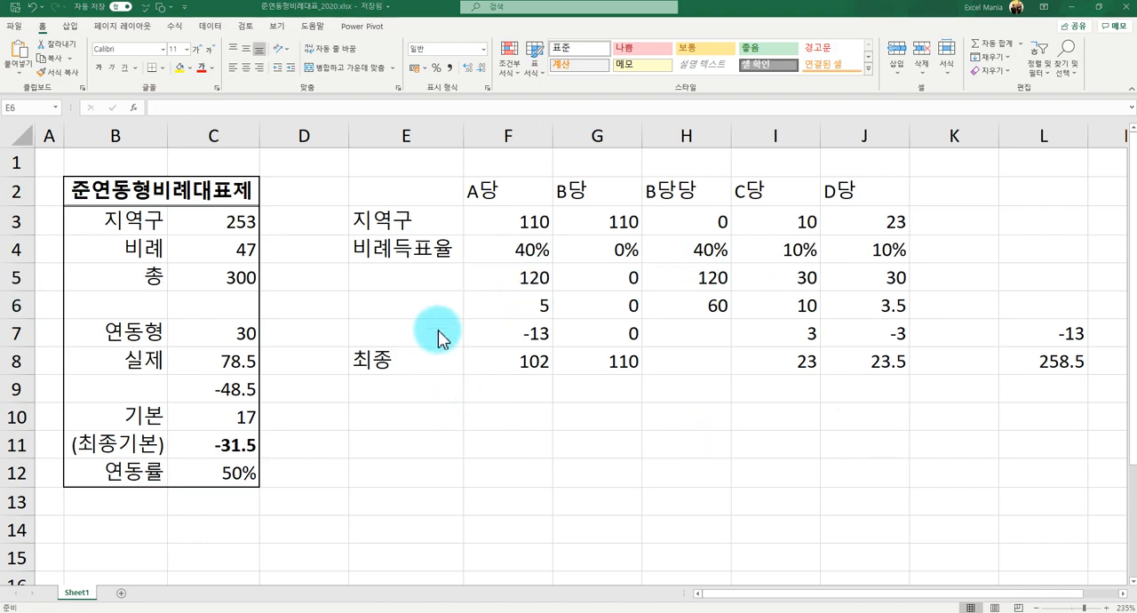
# - Label row 6 as 준연동 in E6
pyautogui.click(443, 305)
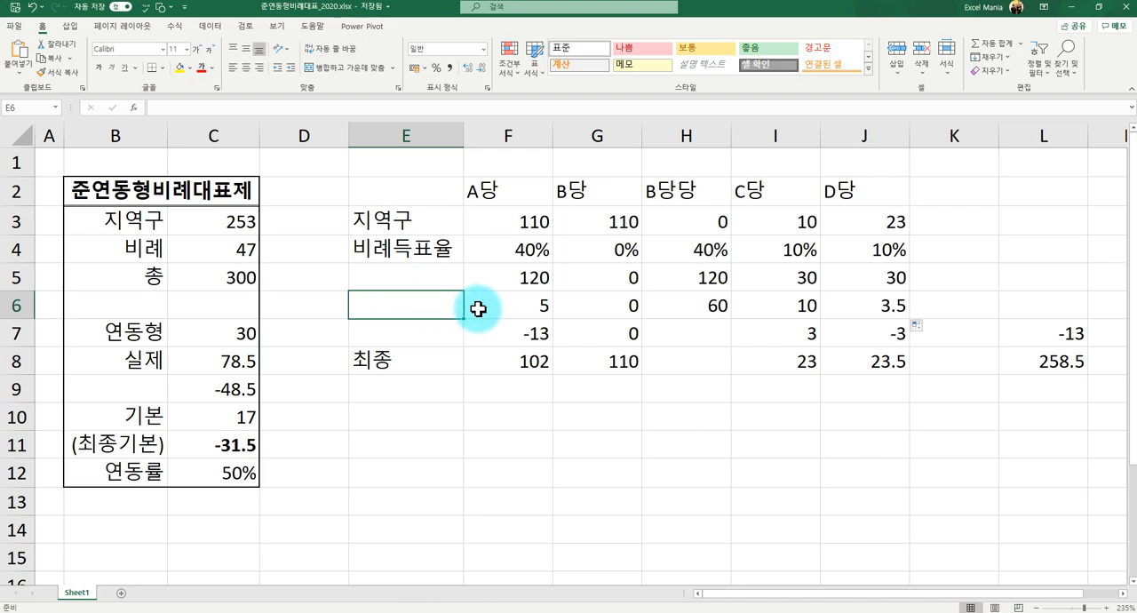
pyautogui.write('ㅈ연동')
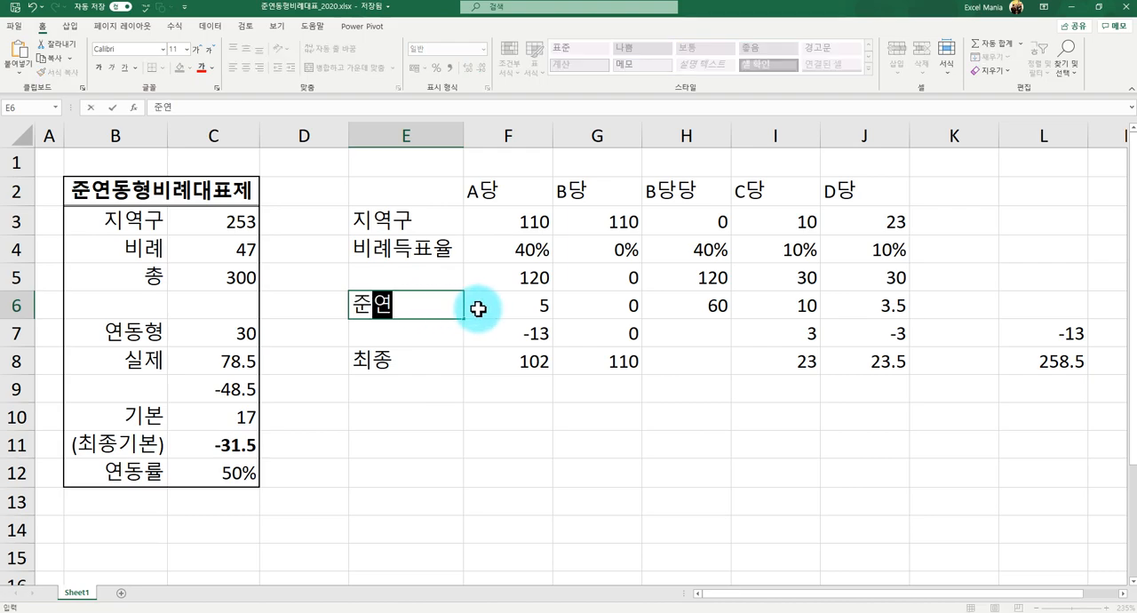
pyautogui.press('Return')
# - Review the 준연동 seats of each party across F6:J6
pyautogui.click(478, 309)
pyautogui.press('Right')
pyautogui.press('Right')
pyautogui.press('Right')
pyautogui.press('Right')
pyautogui.press('Left')
pyautogui.press('Left')
pyautogui.press('Left')
pyautogui.press('Left')
pyautogui.press('Right')
pyautogui.press('Right')
pyautogui.press('Right')
pyautogui.press('Right')
pyautogui.press('Left')
pyautogui.press('Left')
pyautogui.press('Left')
pyautogui.press('Left')
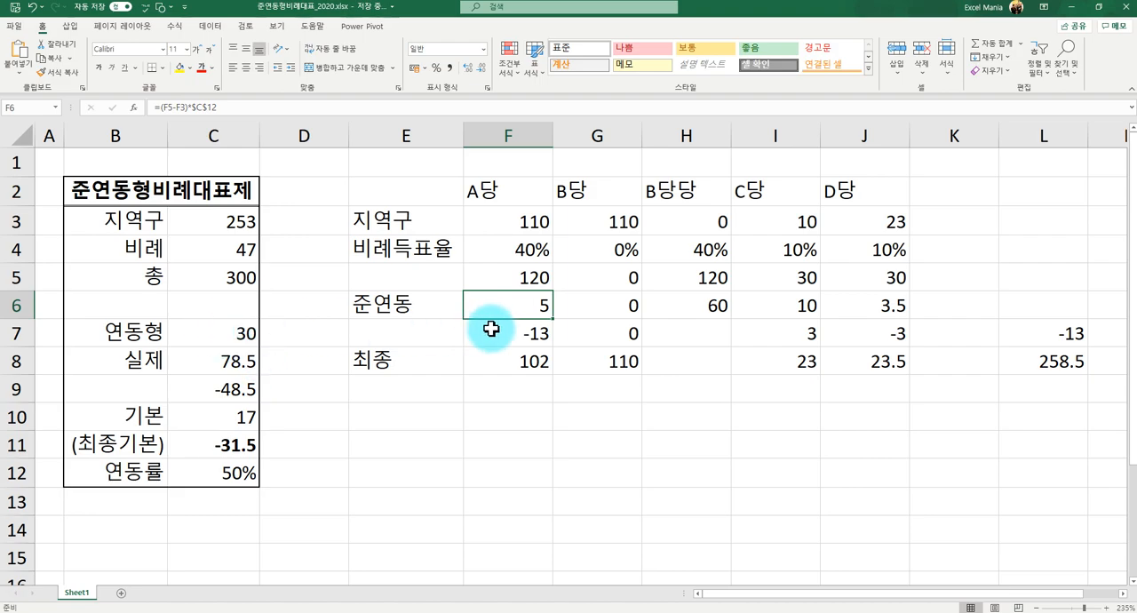
pyautogui.moveTo(545, 306); pyautogui.dragTo(876, 312)
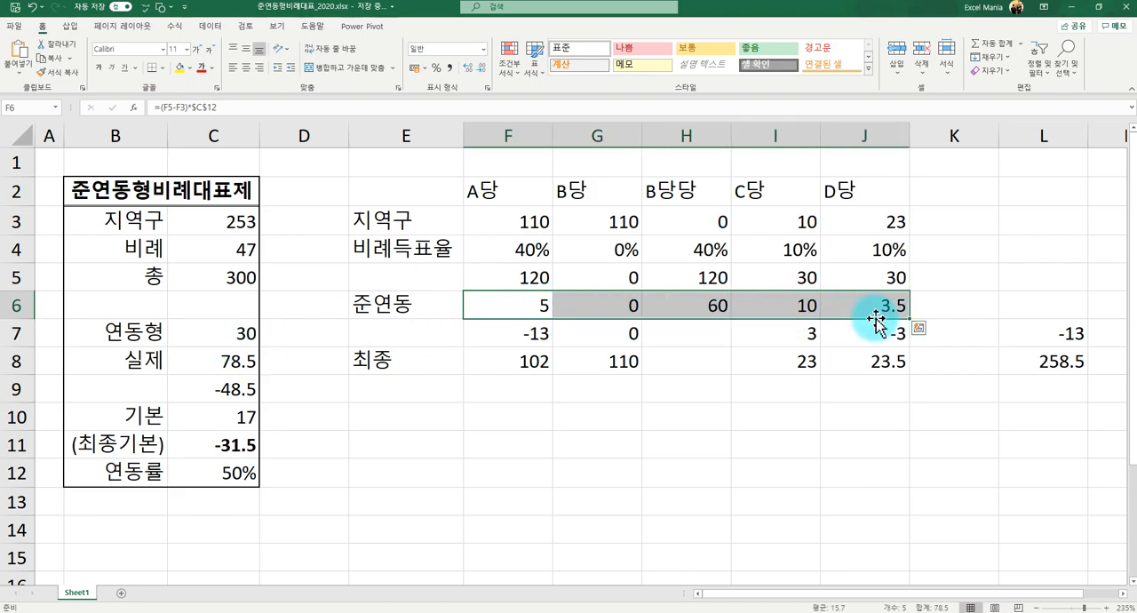
# - Total the 준연동 seats in L6 with =SUM(F6:J6)
pyautogui.click(1019, 297)
pyautogui.write('=')
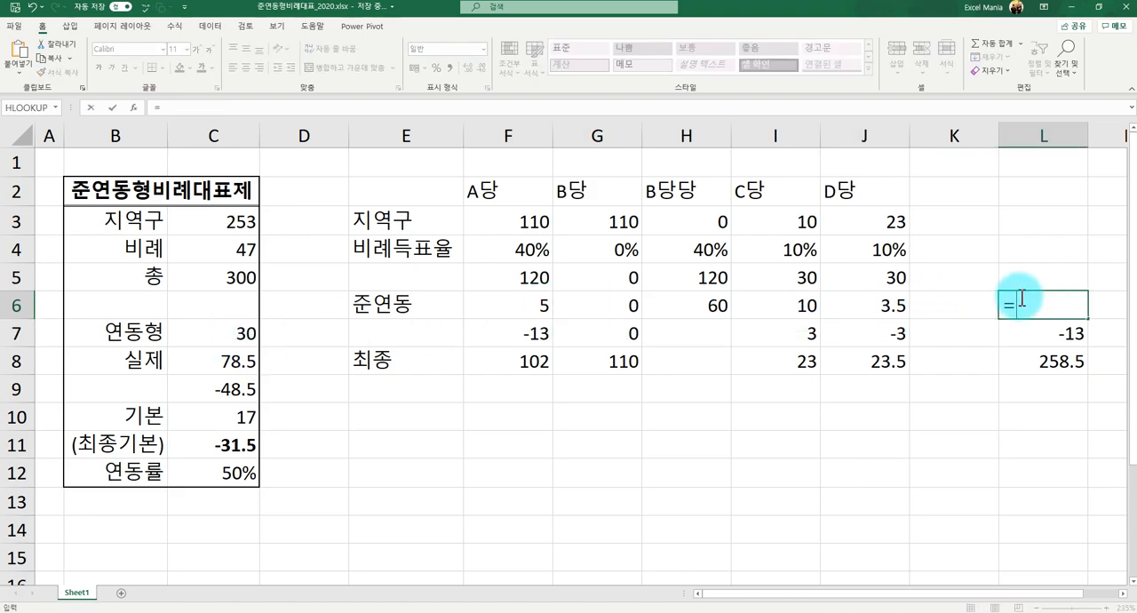
pyautogui.write('너')
pyautogui.press('BackSpace')
pyautogui.press('Hangul')
pyautogui.write('sum(')
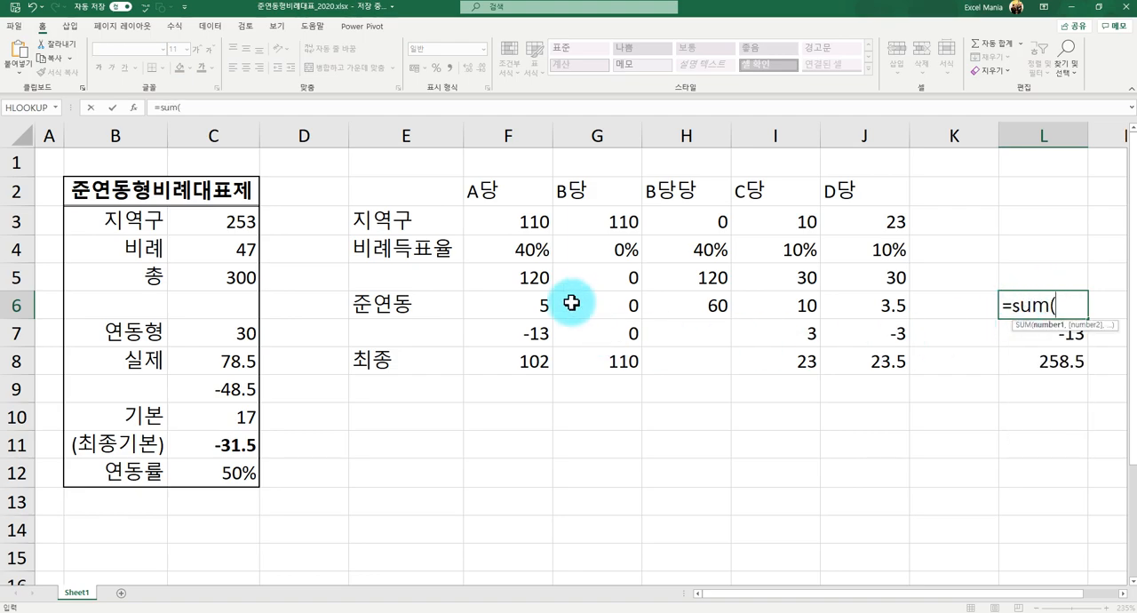
pyautogui.moveTo(525, 304); pyautogui.dragTo(850, 301)
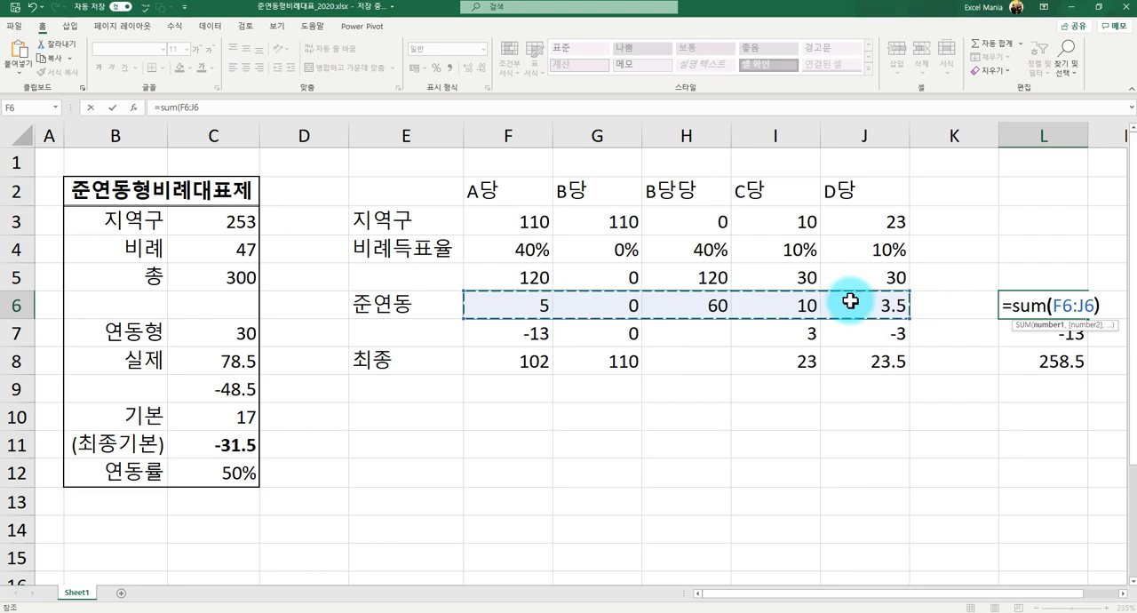
pyautogui.press('Return')
pyautogui.press('Up')
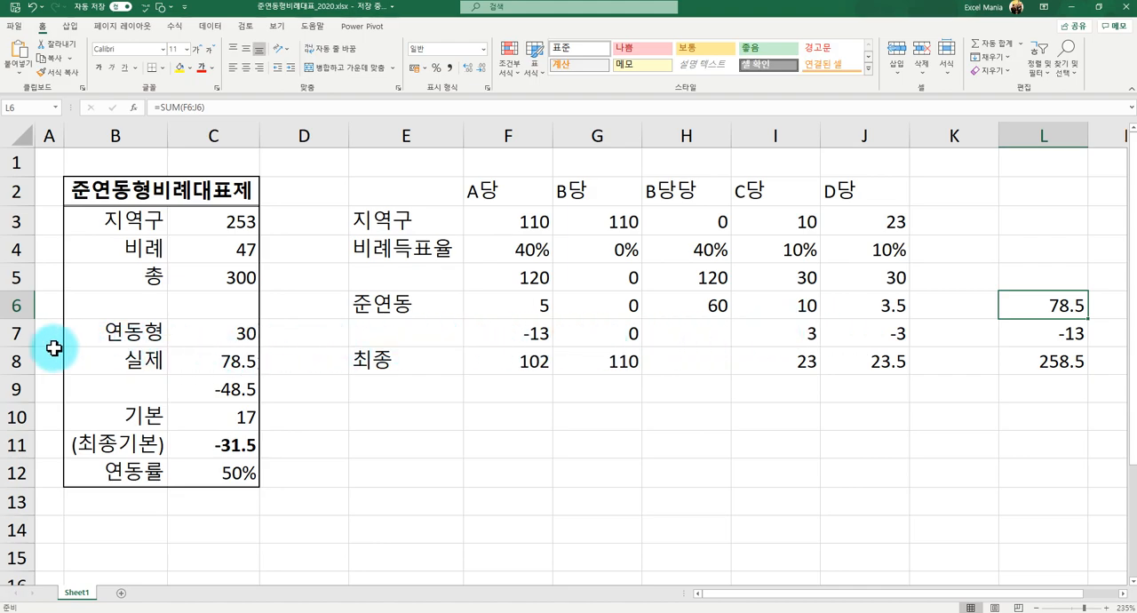
# - Insert blank cells at E7:J7, shifting the existing cells down
pyautogui.click(405, 330)
pyautogui.moveTo(471, 330); pyautogui.dragTo(856, 332)
pyautogui.rightClick(396, 340)
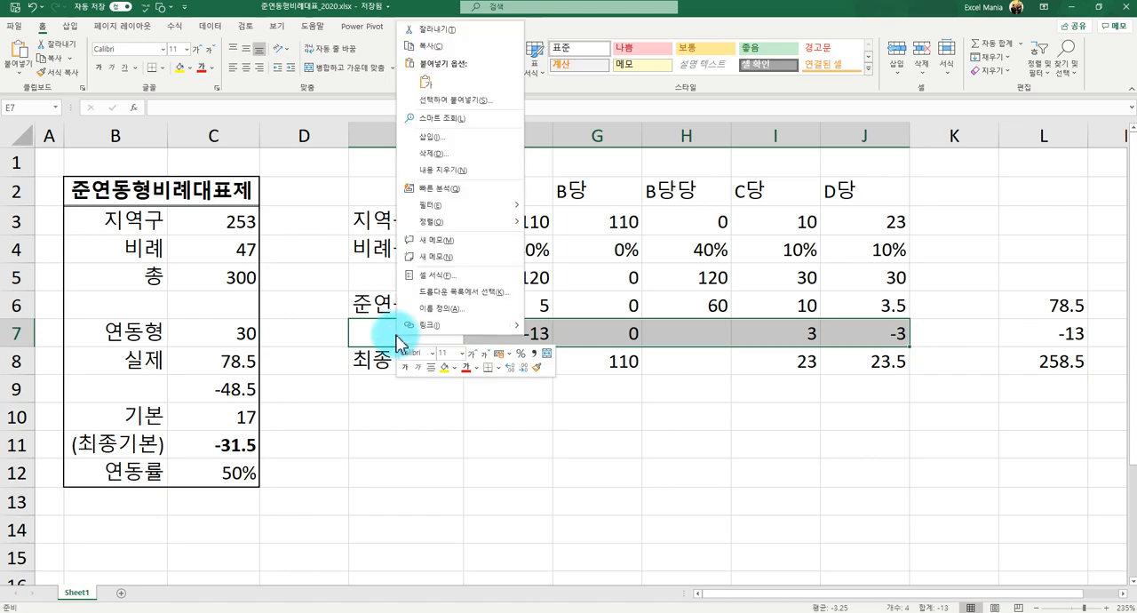
pyautogui.click(455, 138)
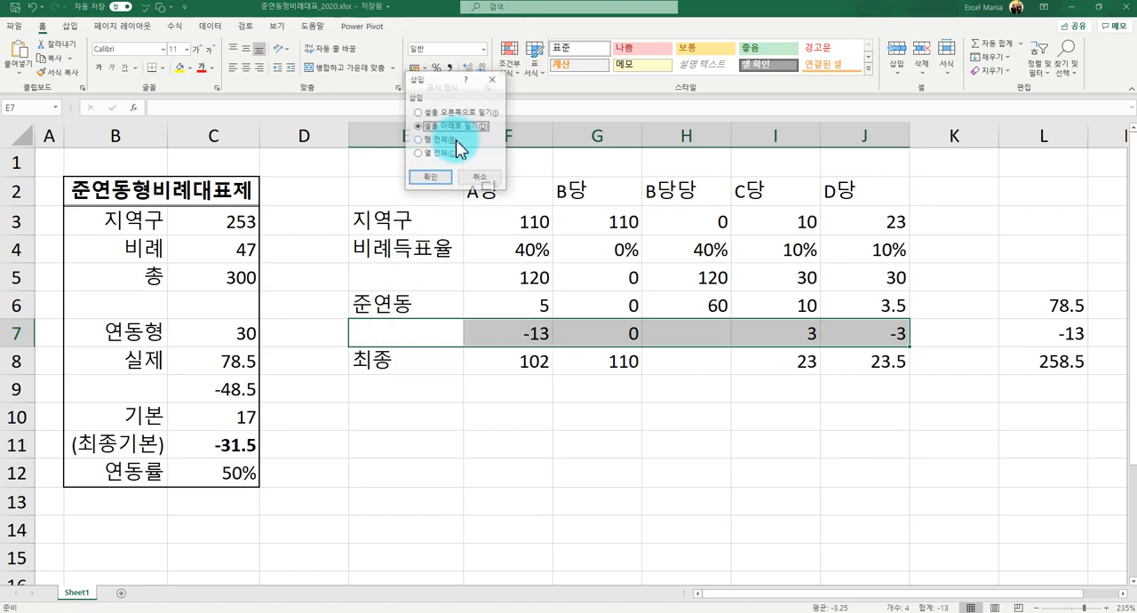
pyautogui.click(433, 179)
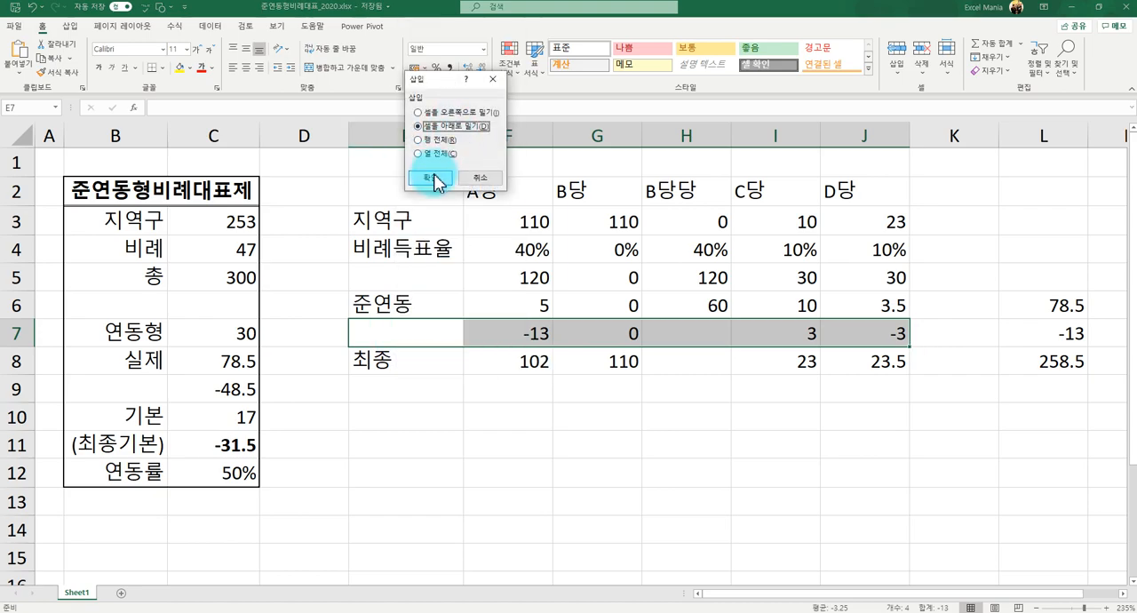
# - Compare the 준연동 total in L6 with the 연동형 seat limit in C7 for the blank cells F7:J7
pyautogui.click(533, 330)
pyautogui.moveTo(542, 328); pyautogui.dragTo(876, 325)
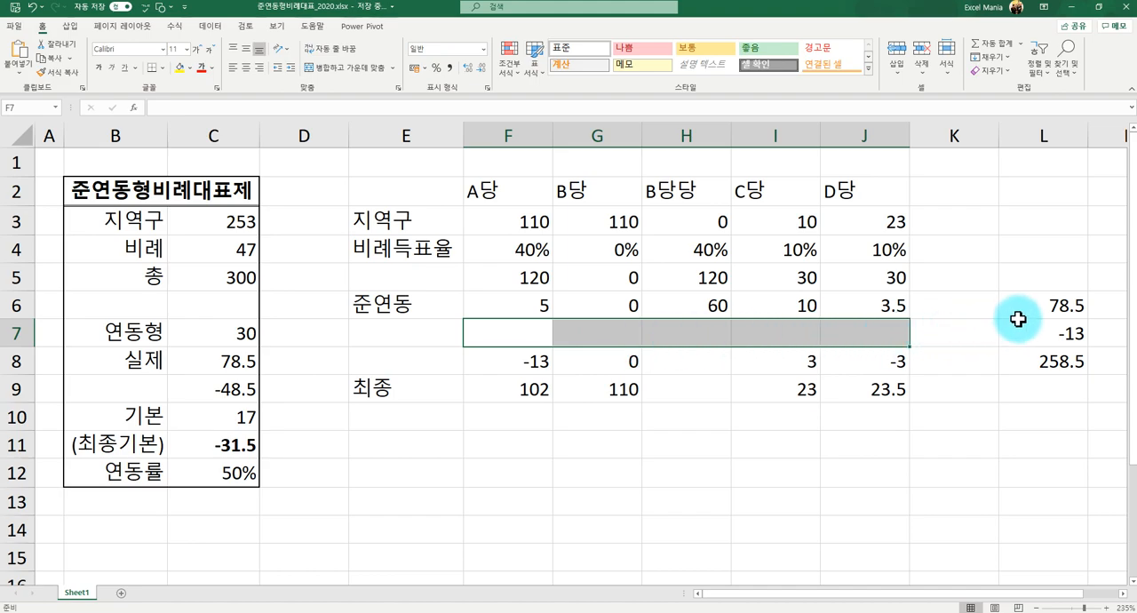
pyautogui.click(1031, 306)
pyautogui.click(185, 333)
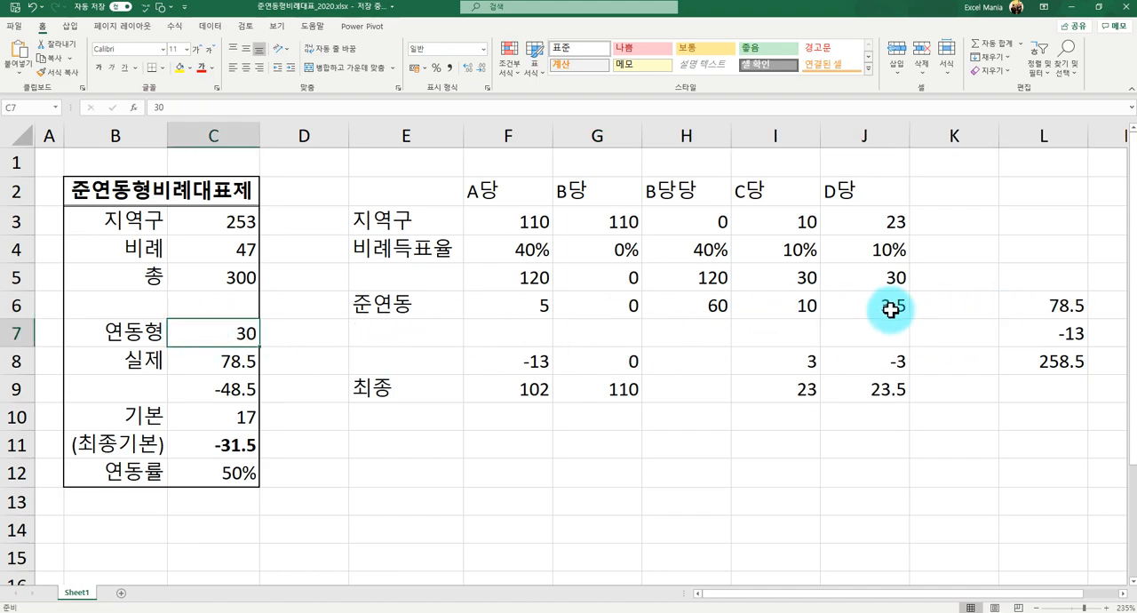
pyautogui.click(1033, 308)
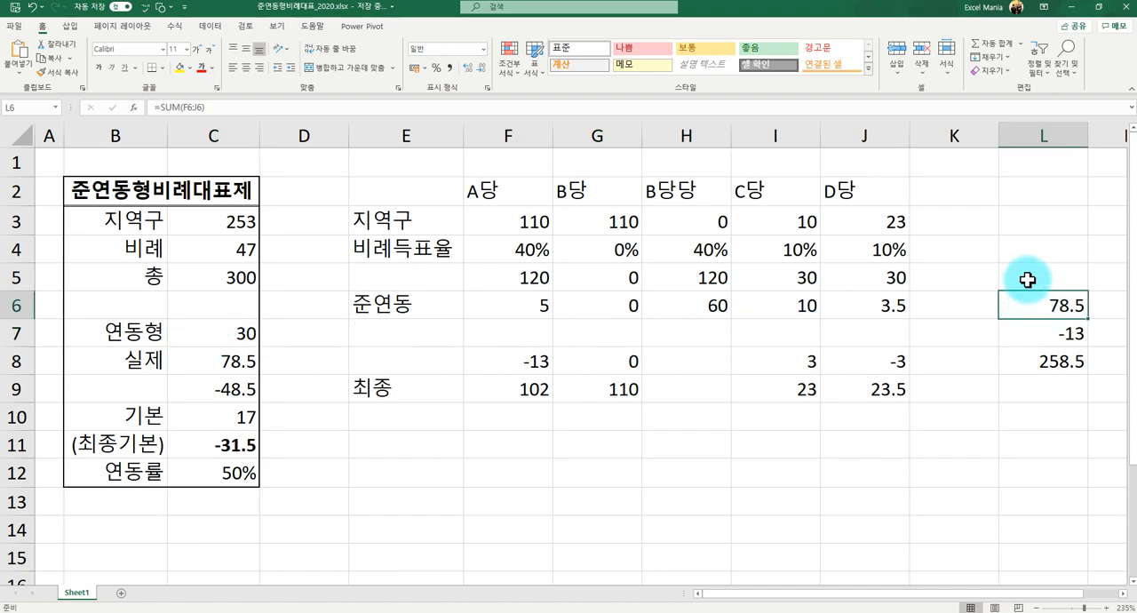
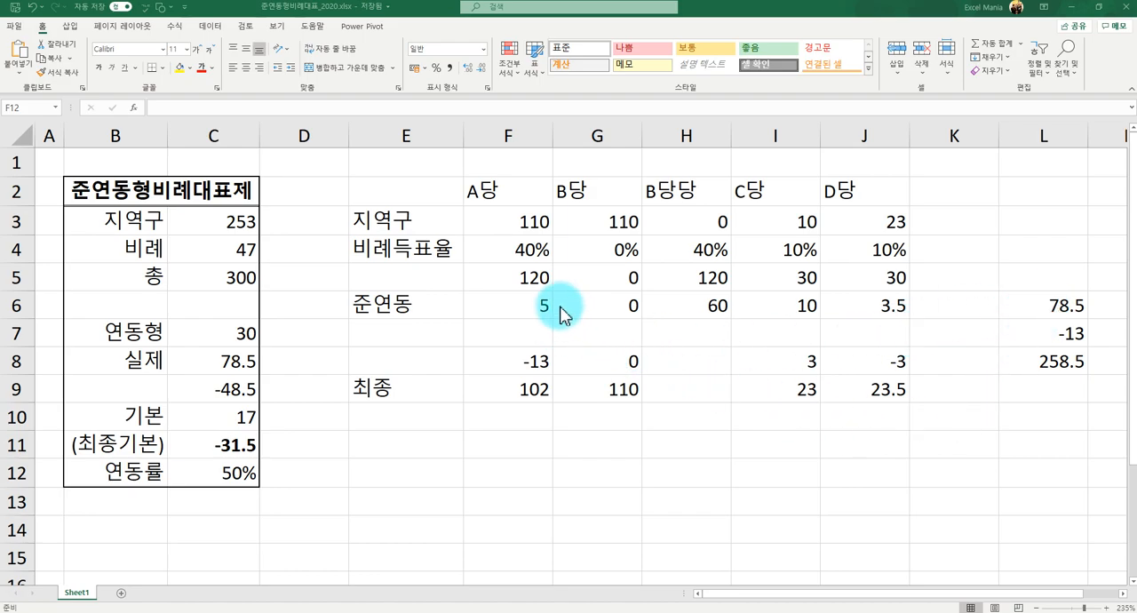
# - Calculate A당's share of the capped 연동형 seats in F7 with =F6*C7/L6
pyautogui.click(503, 340)
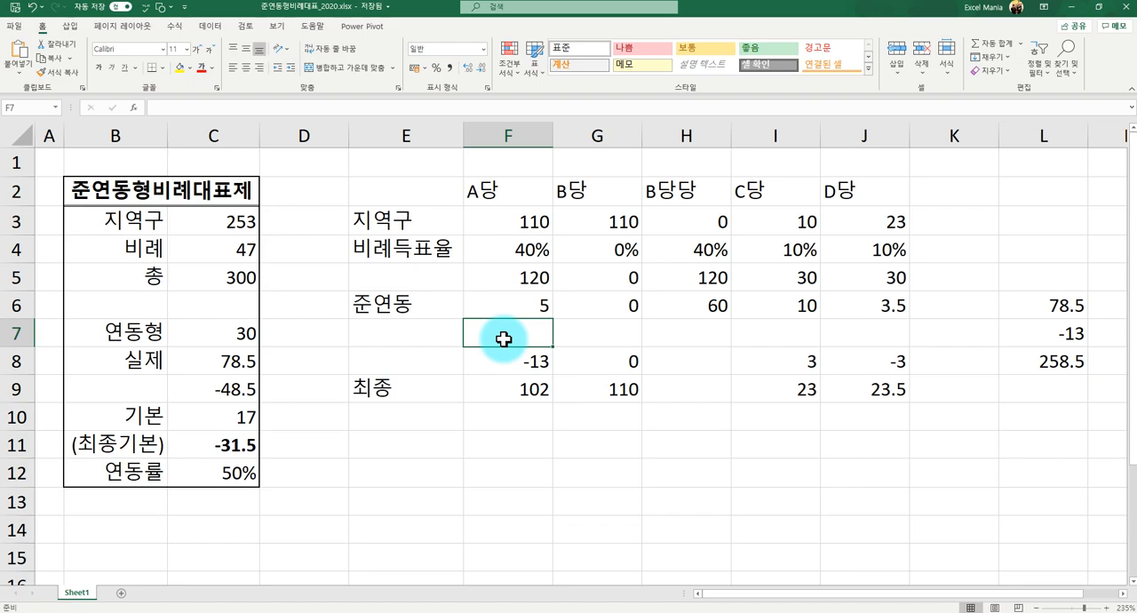
pyautogui.write('=')
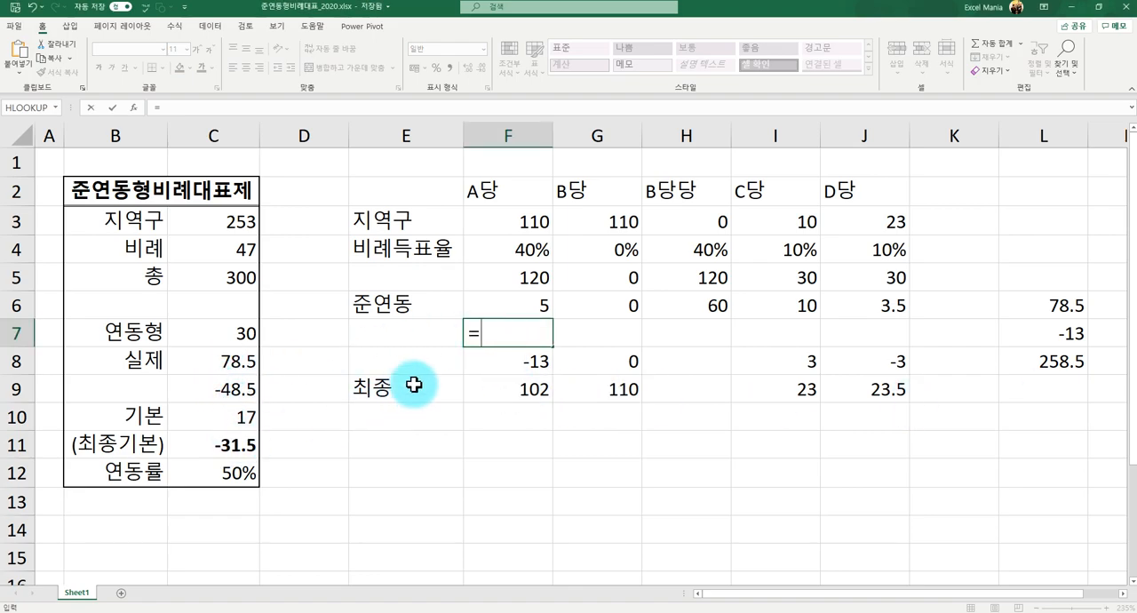
pyautogui.click(540, 300)
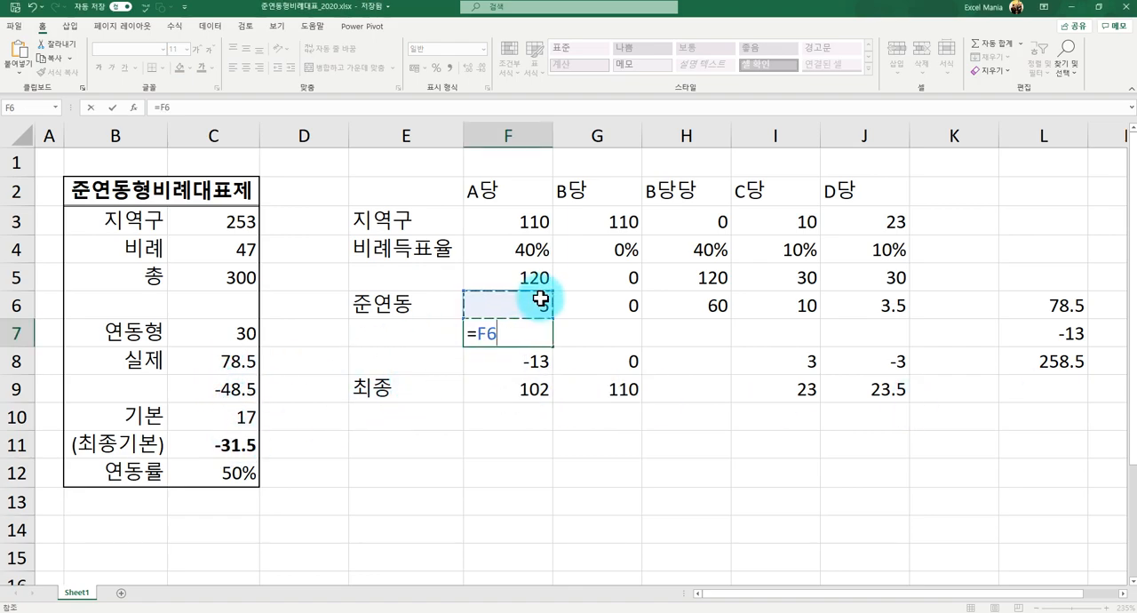
pyautogui.write('*')
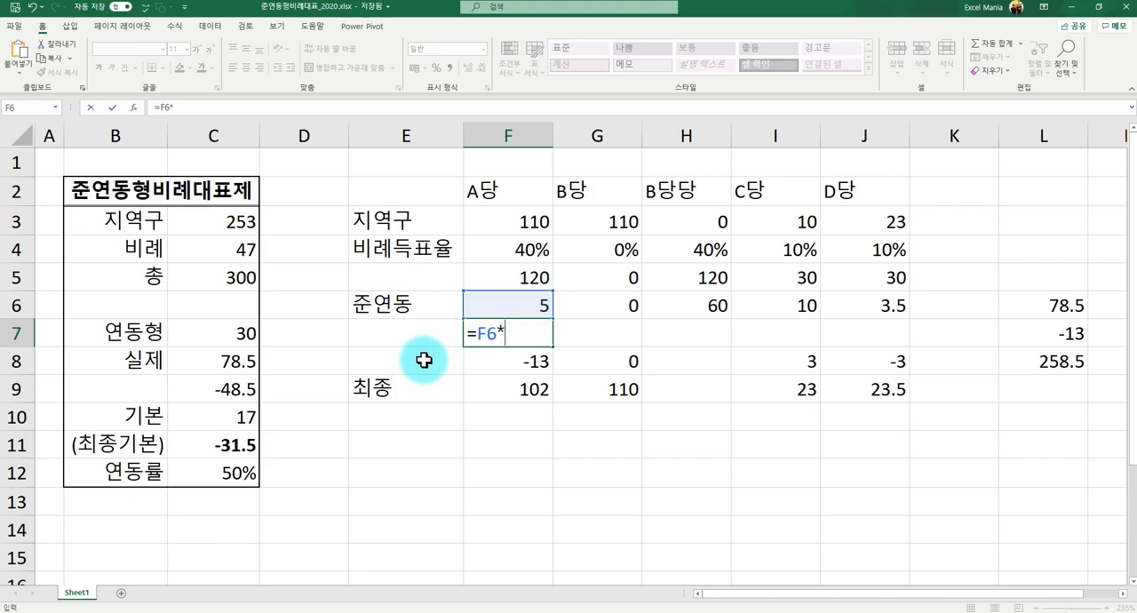
pyautogui.click(246, 333)
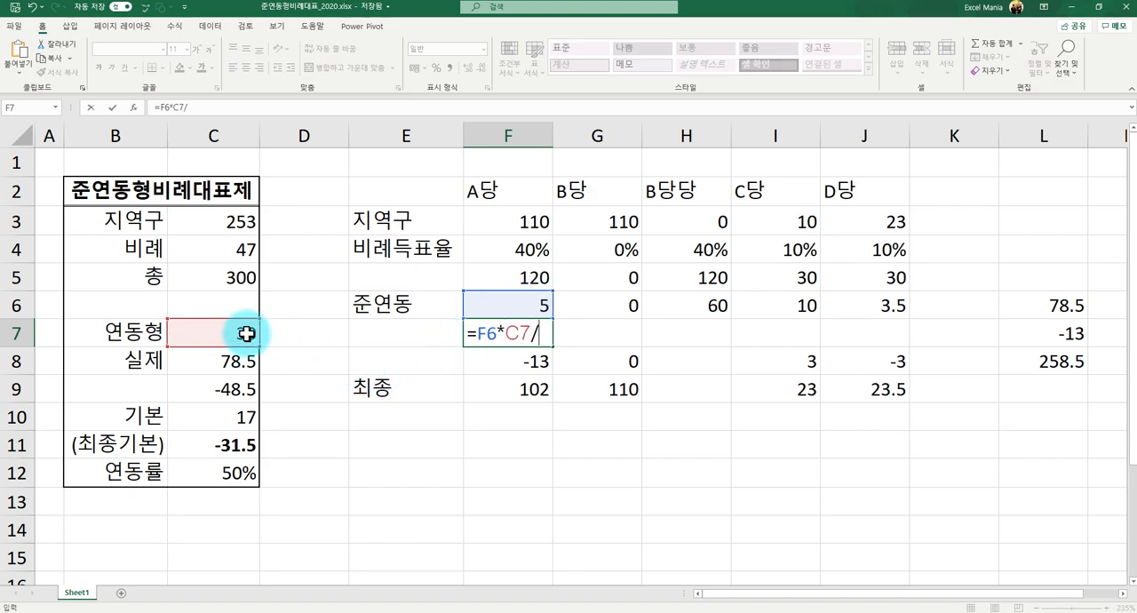
pyautogui.write('/')
pyautogui.click(1050, 306)
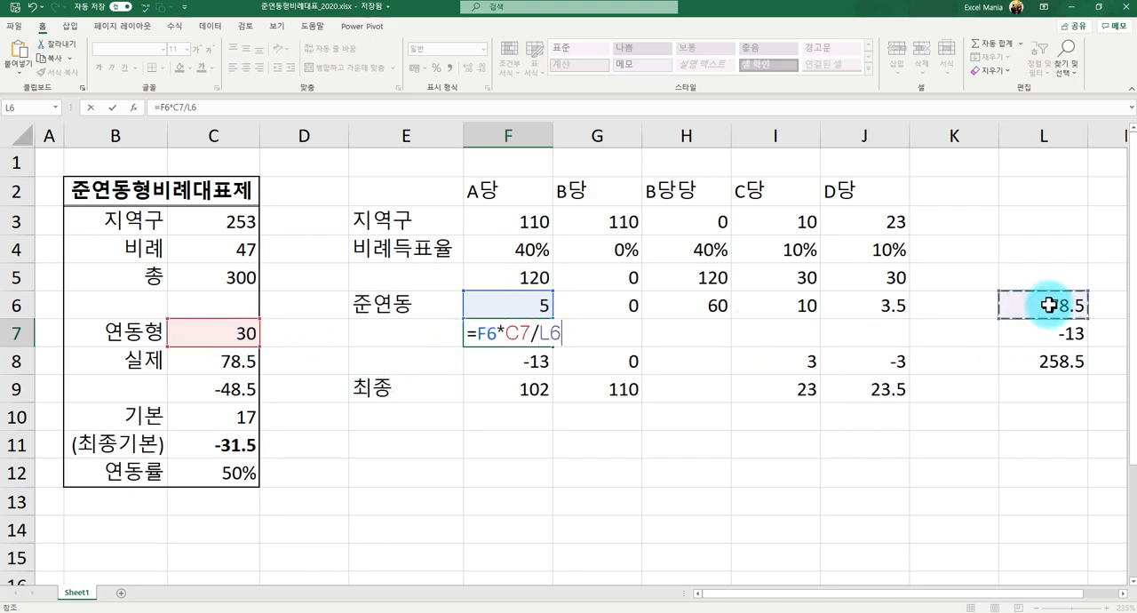
pyautogui.press('Return')
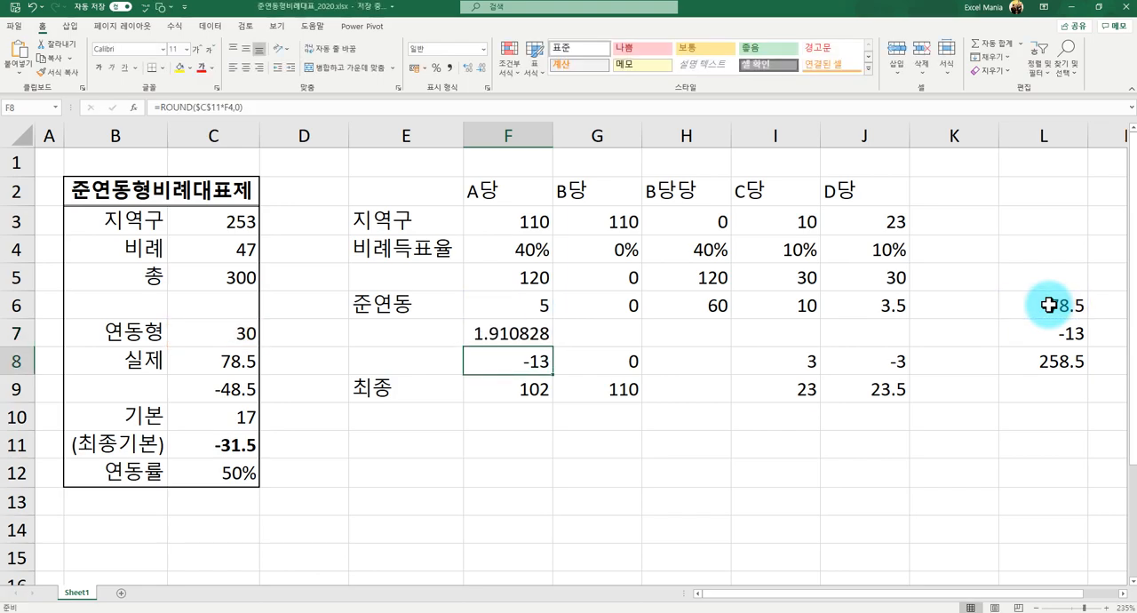
# - Make the C7 and L6 references in F7 absolute and fill the formula across to J7
pyautogui.press('Up')
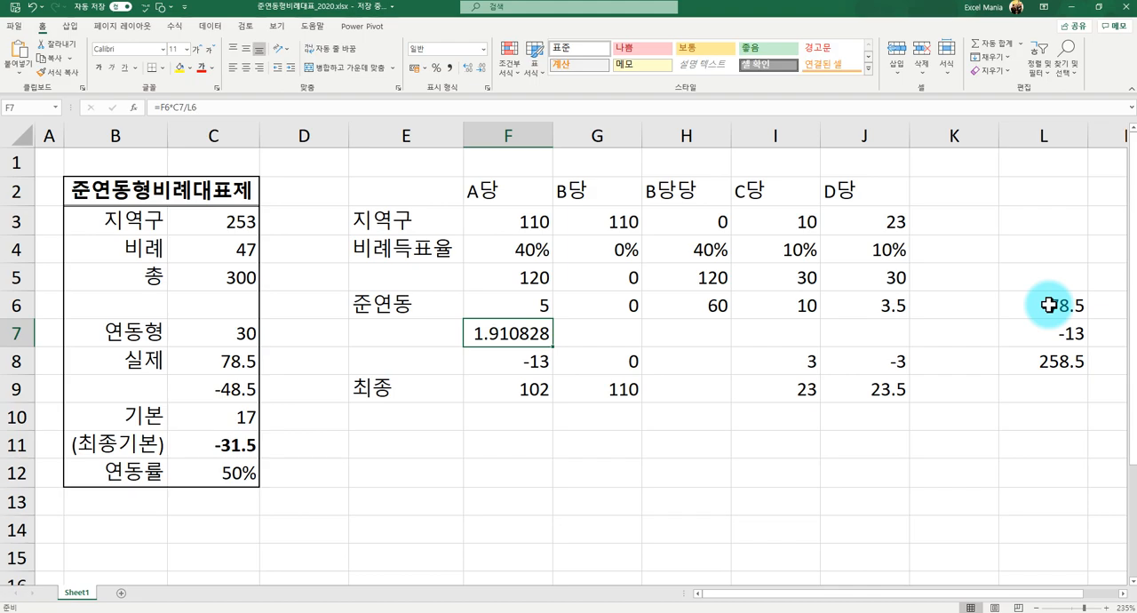
pyautogui.click(177, 108)
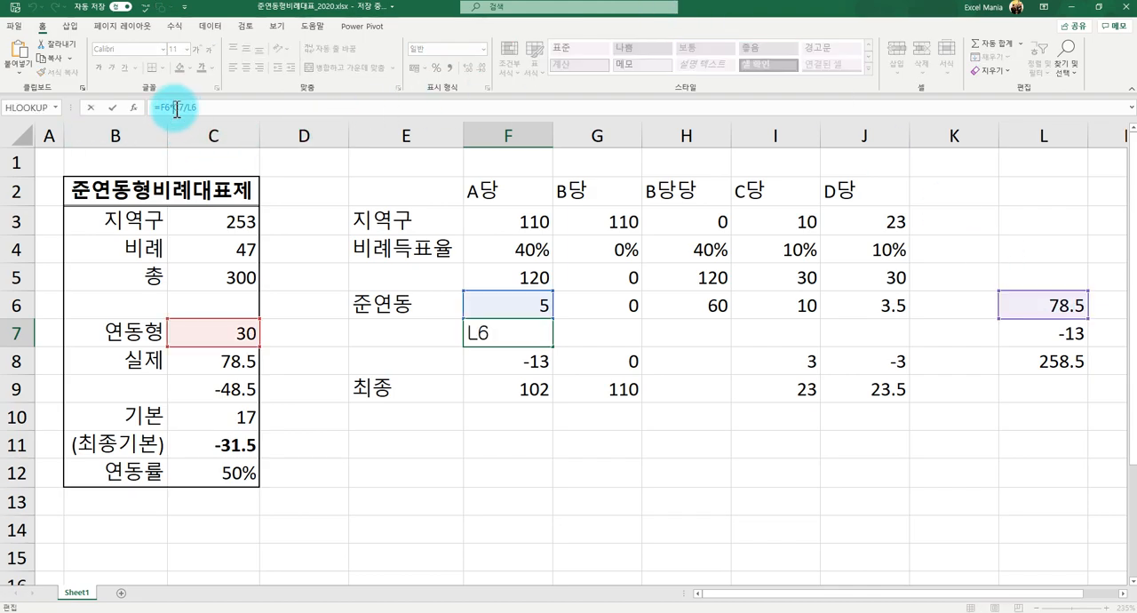
pyautogui.click(220, 107)
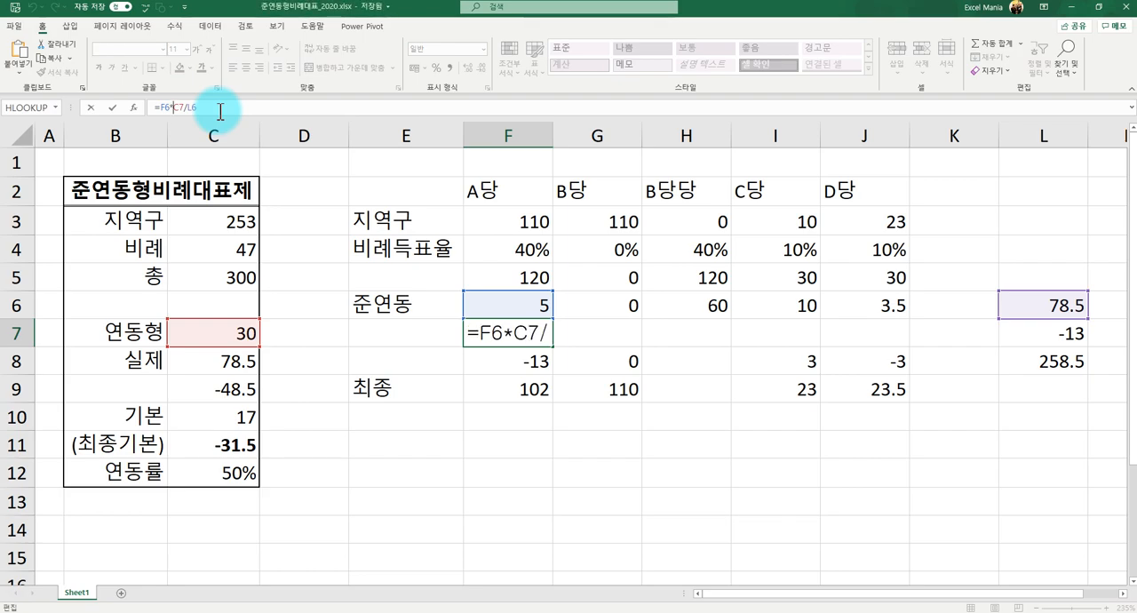
pyautogui.press('F4')
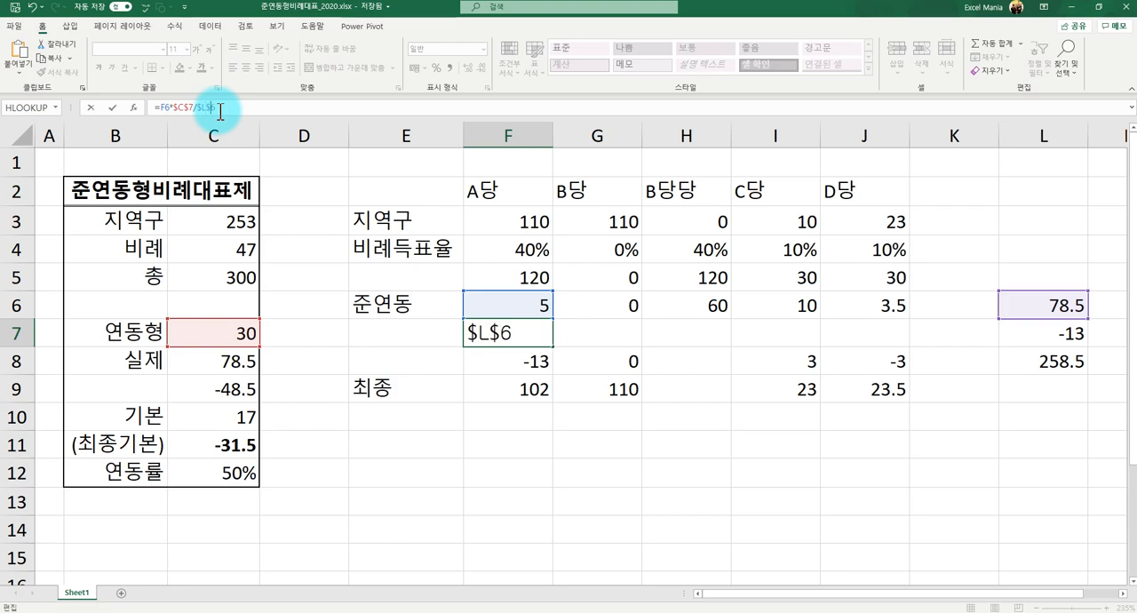
pyautogui.press('Return')
pyautogui.press('Up')
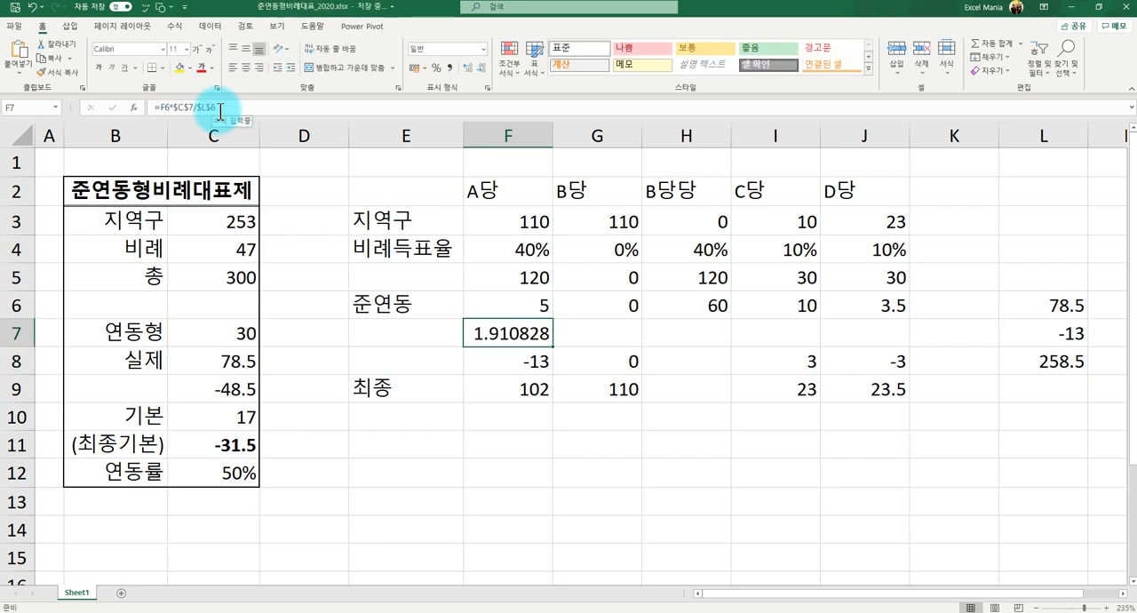
pyautogui.moveTo(551, 349); pyautogui.dragTo(879, 331)
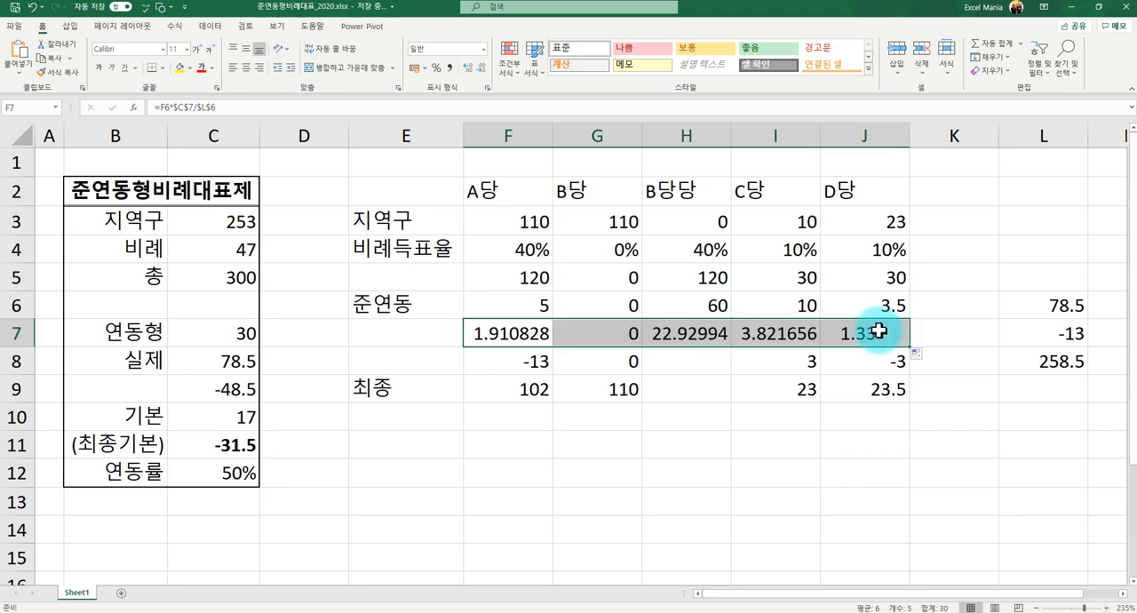
# - Label the new row in E7 as 비율
pyautogui.click(390, 325)
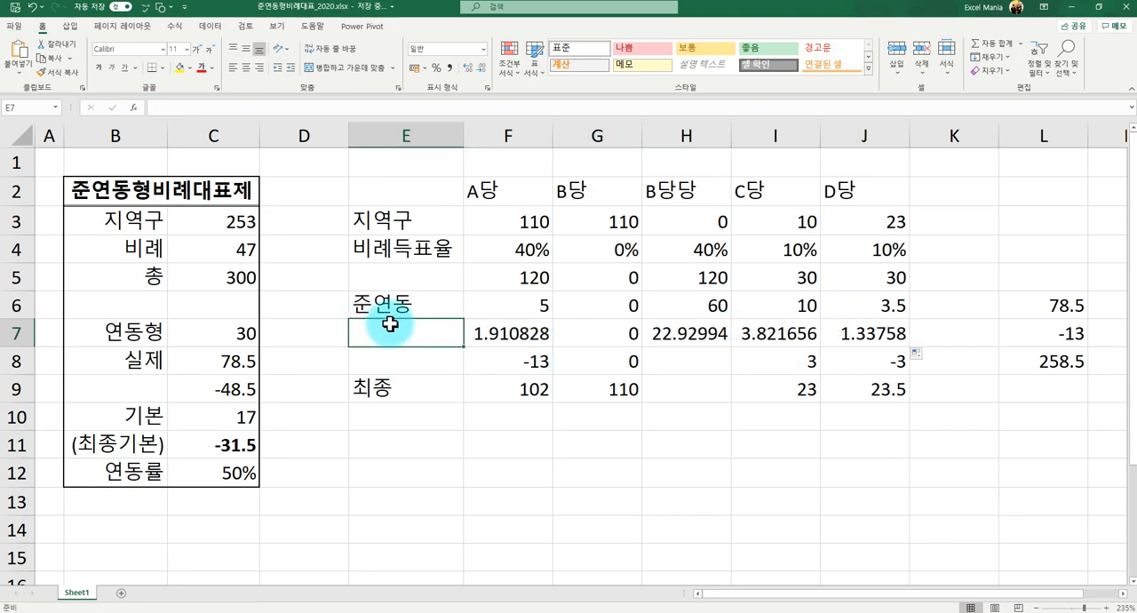
pyautogui.write('ql')
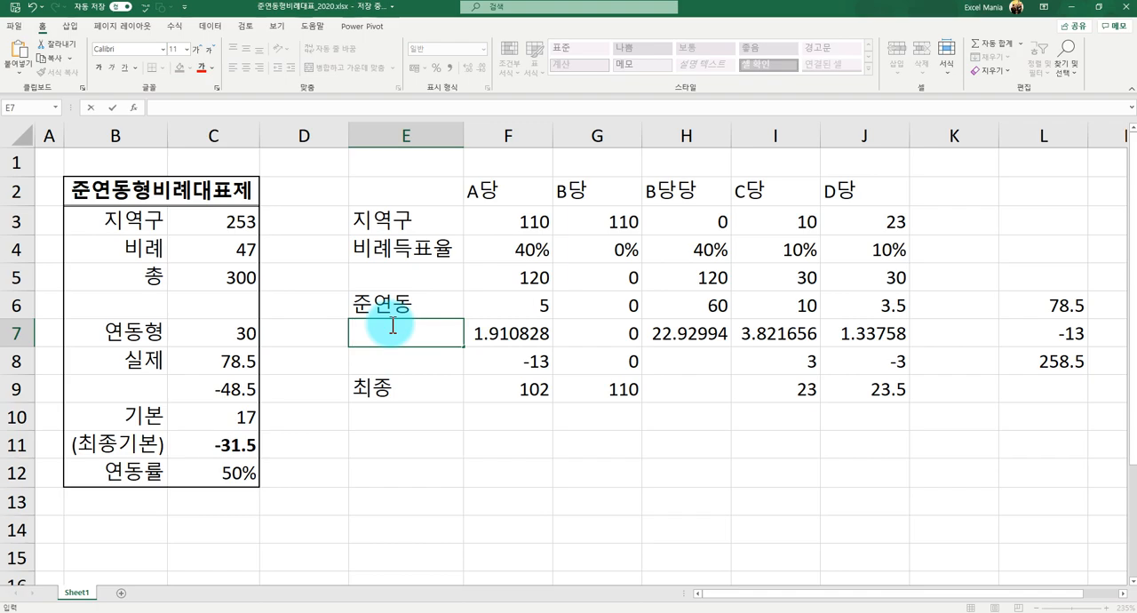
pyautogui.write('qldbf')
pyautogui.press('Return')
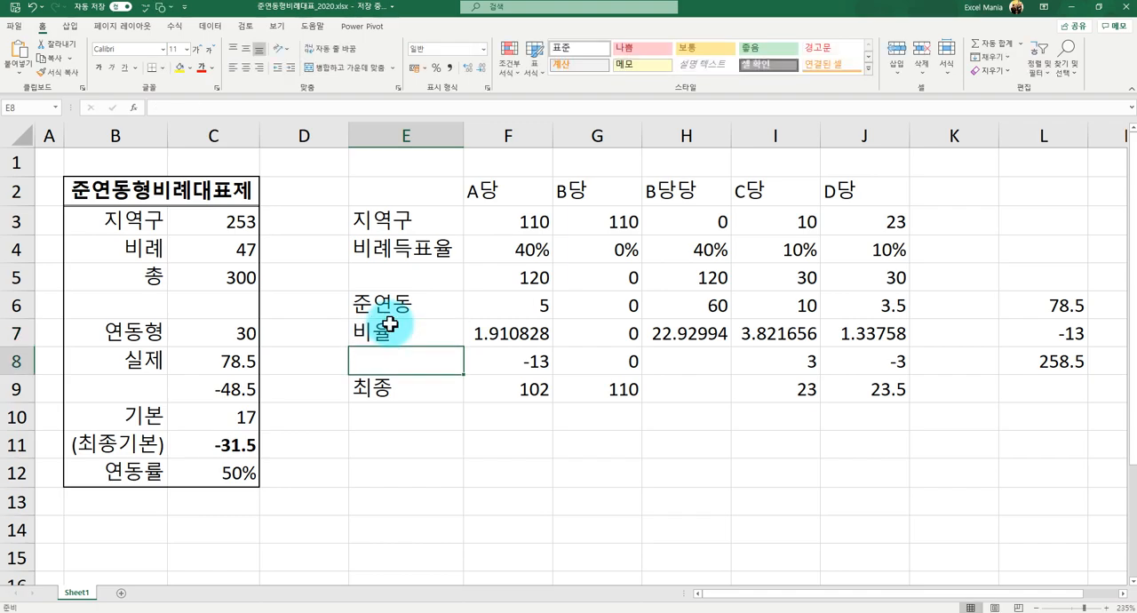
# - Round the 비율 seats to whole numbers with =ROUND(F6*$C$7/$L$6,0) in F7 and fill it across to J7
pyautogui.click(504, 354)
pyautogui.click(507, 340)
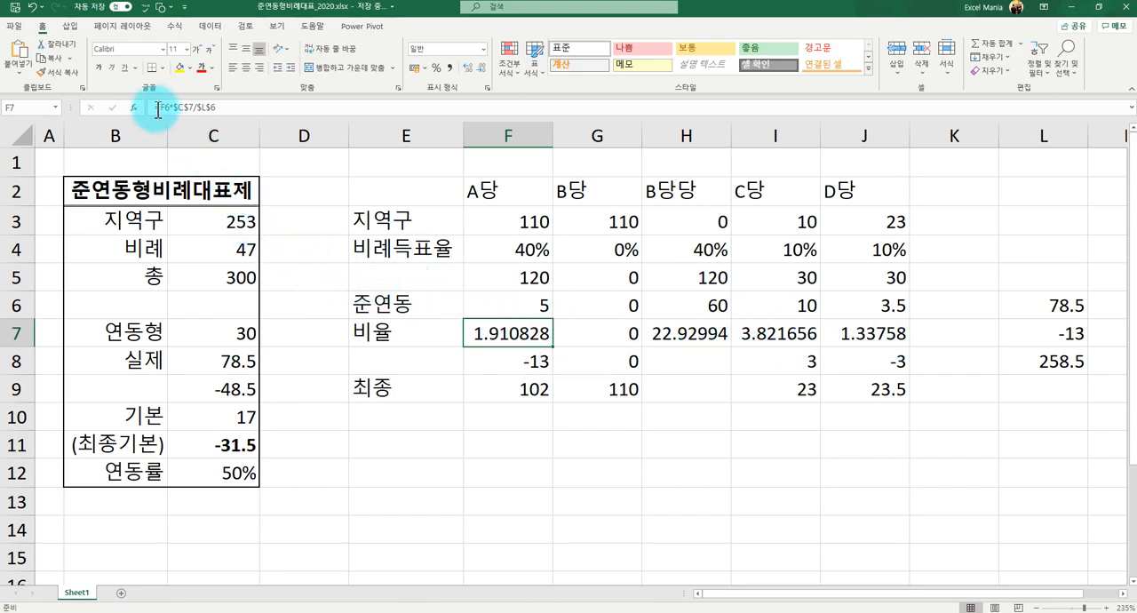
pyautogui.click(216, 108)
pyautogui.press('Home')
pyautogui.press('Right')
pyautogui.write('ㄱ')
pyautogui.press('BackSpace')
pyautogui.write('ND')
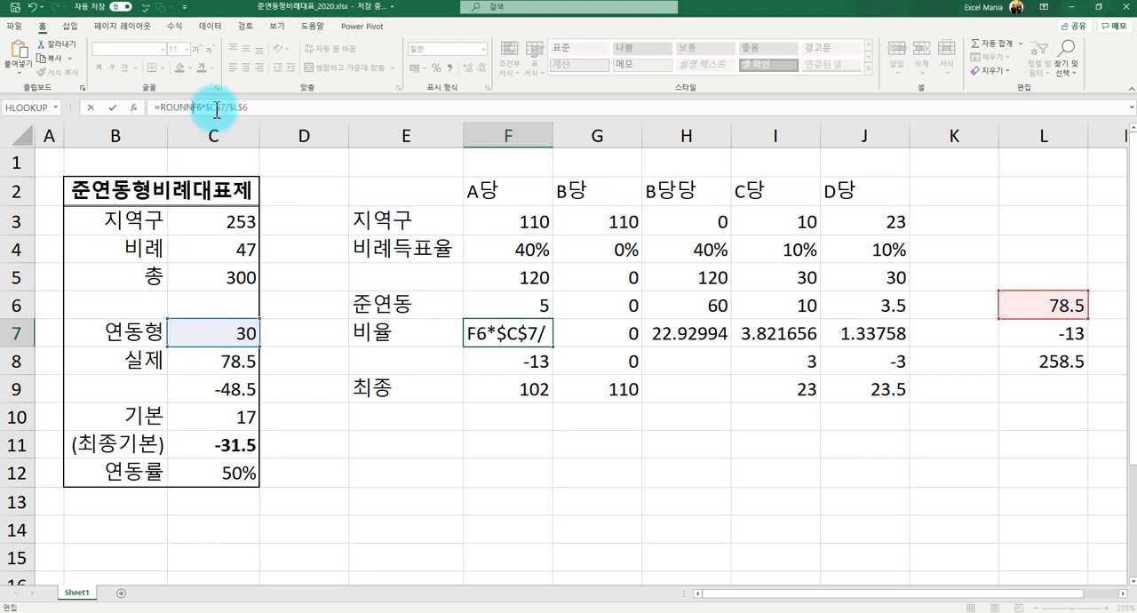
pyautogui.write('(')
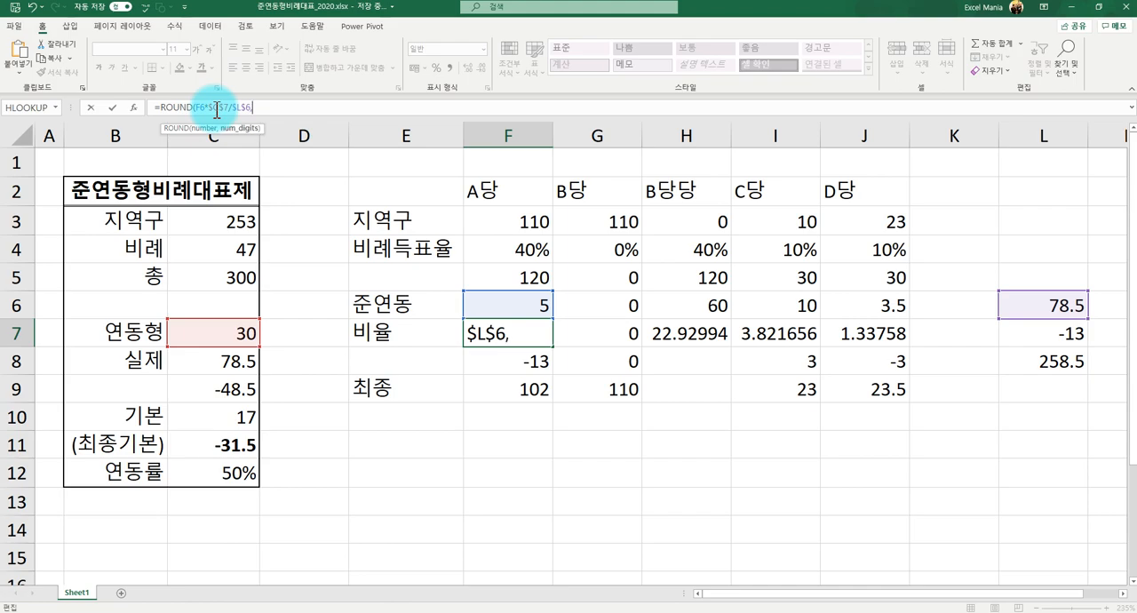
pyautogui.press('Return')
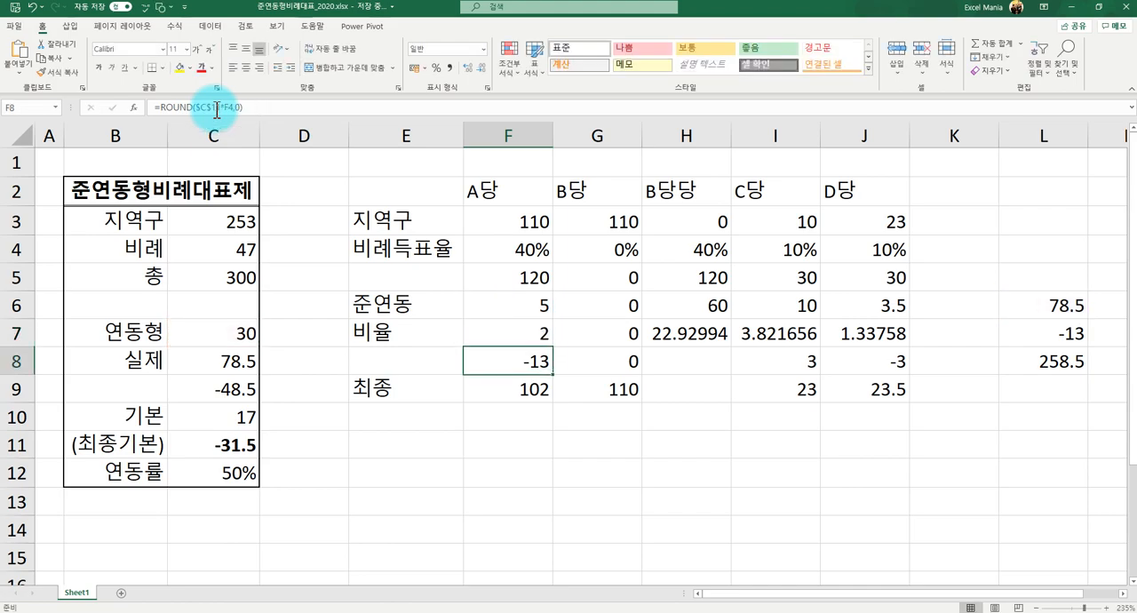
pyautogui.click(511, 324)
pyautogui.moveTo(551, 347); pyautogui.dragTo(878, 348)
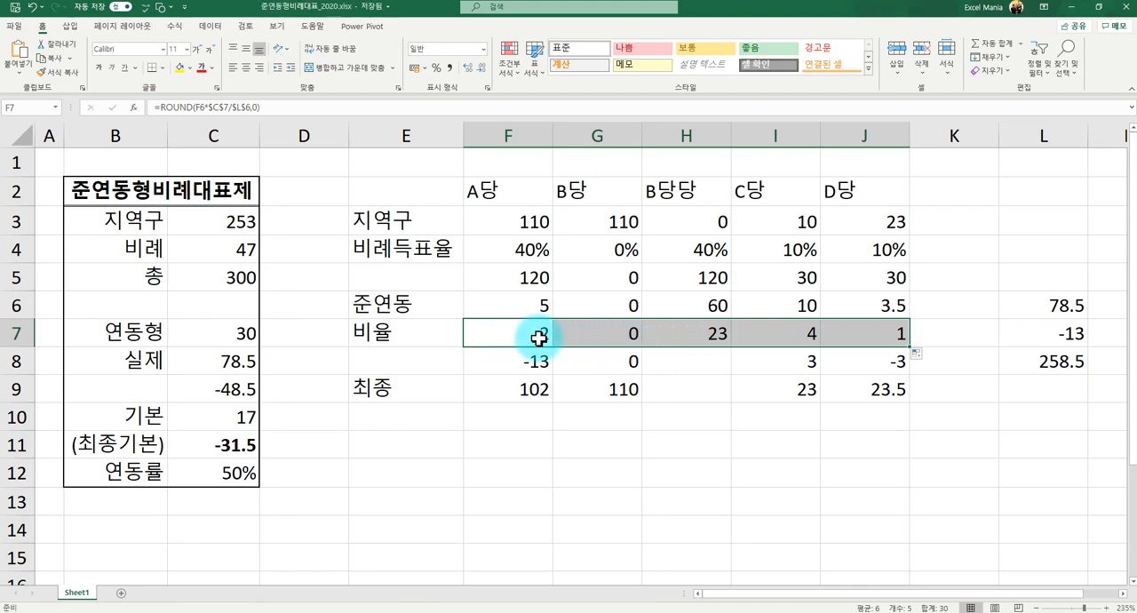
# - Replace the formula in L7 with =SUM(F7:J7) to total the 비율 seats
pyautogui.click(524, 334)
pyautogui.click(1028, 335)
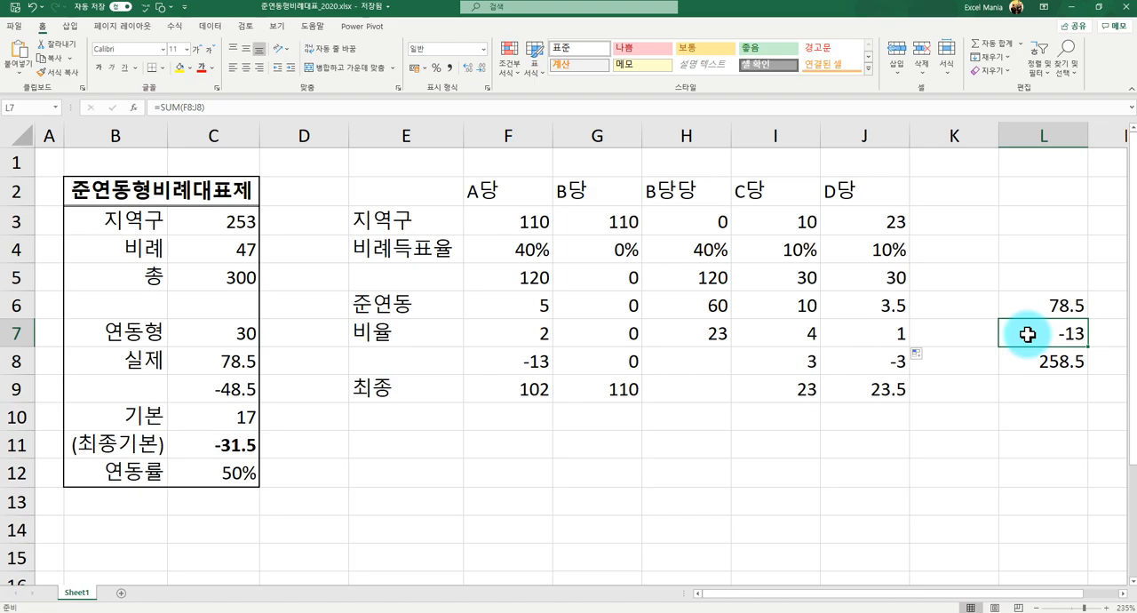
pyautogui.write('=')
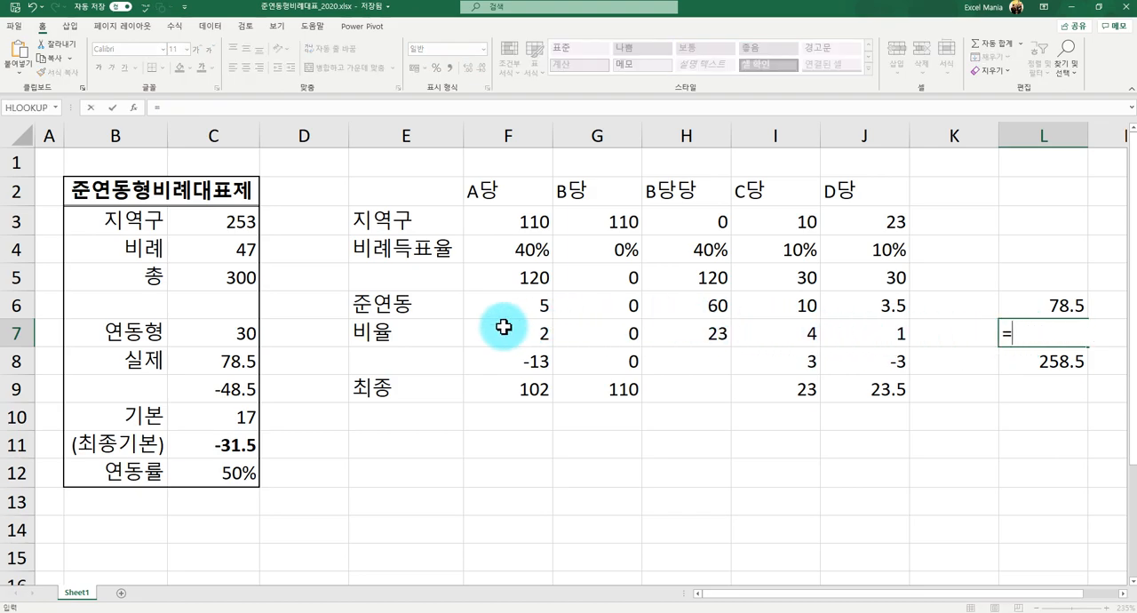
pyautogui.write('sum')
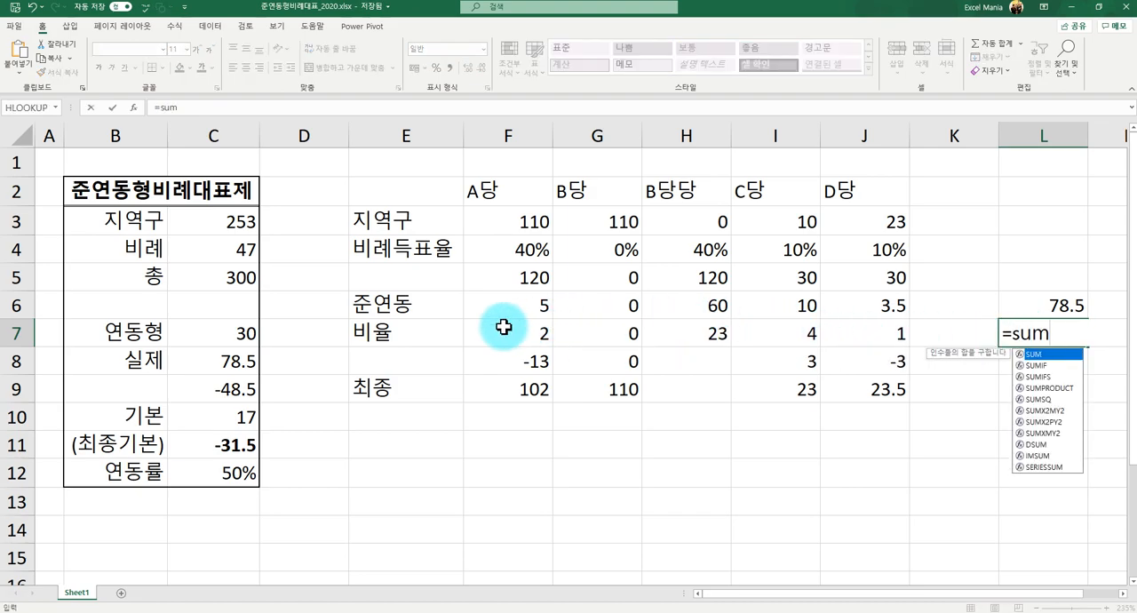
pyautogui.write('(')
pyautogui.moveTo(526, 332); pyautogui.dragTo(867, 344)
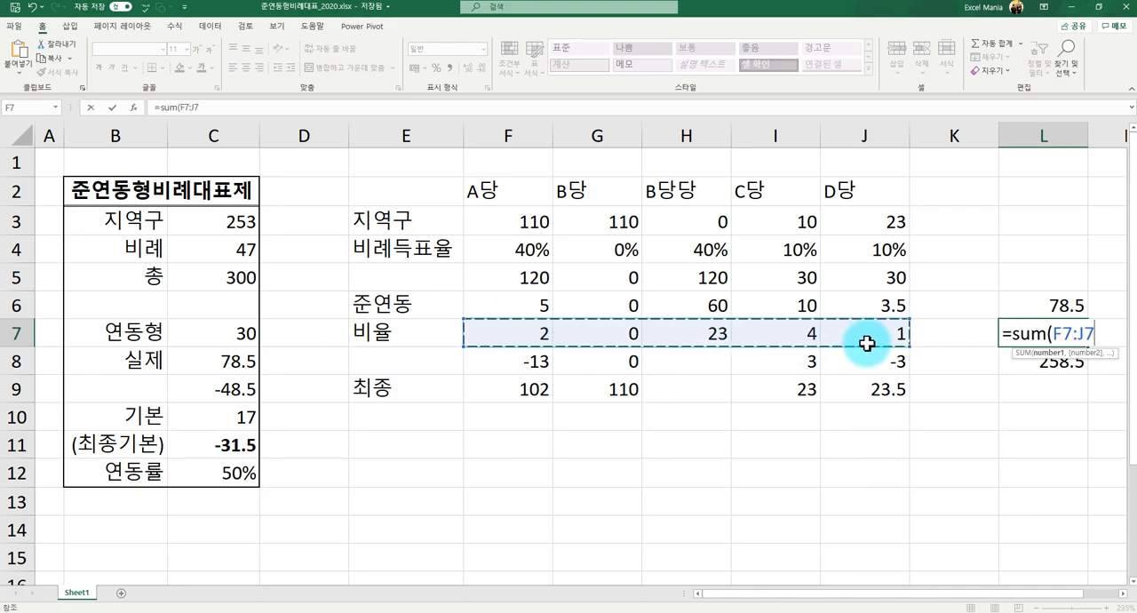
pyautogui.write(')')
pyautogui.press('Return')
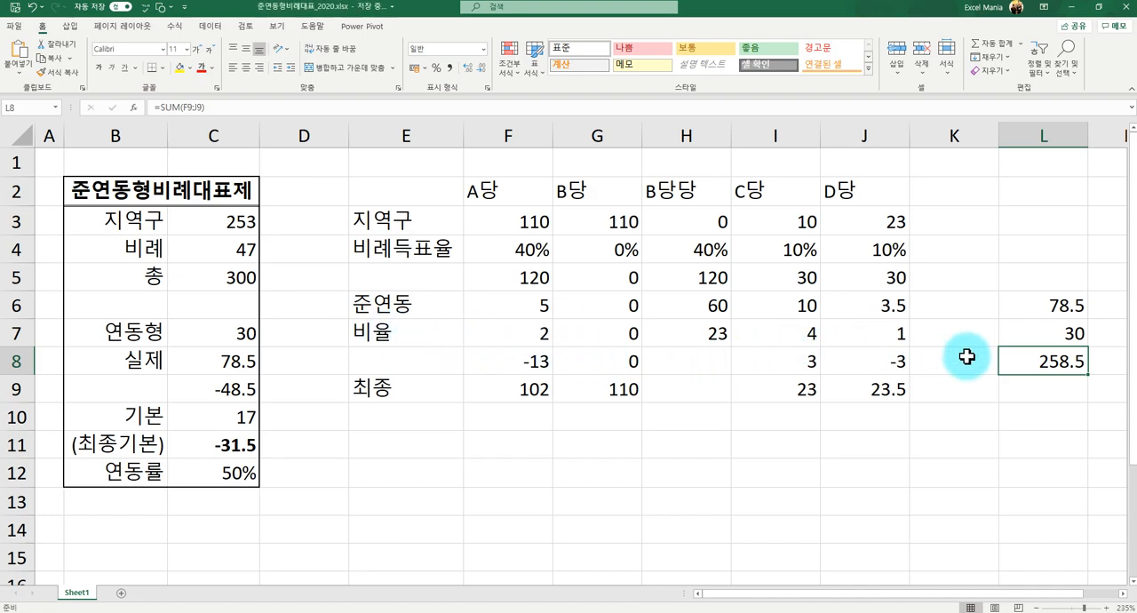
# - Check the 비율 total in L7 and compare each party's 비율 seats with the 준연동 row
pyautogui.click(1031, 333)
pyautogui.click(520, 341)
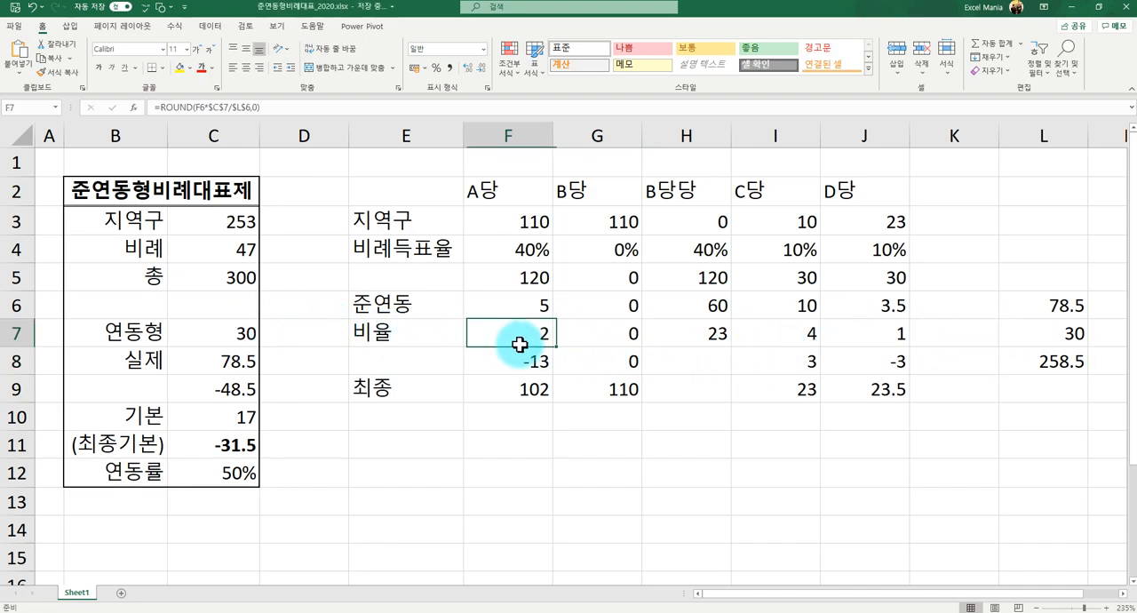
pyautogui.click(673, 335)
pyautogui.click(780, 334)
pyautogui.click(853, 334)
pyautogui.moveTo(538, 307); pyautogui.dragTo(840, 308)
# - Apply the 좋음 cell style to the 비율 seats in F7:J7 and the 지역구 seats in F3:J3
pyautogui.moveTo(518, 332); pyautogui.dragTo(845, 337)
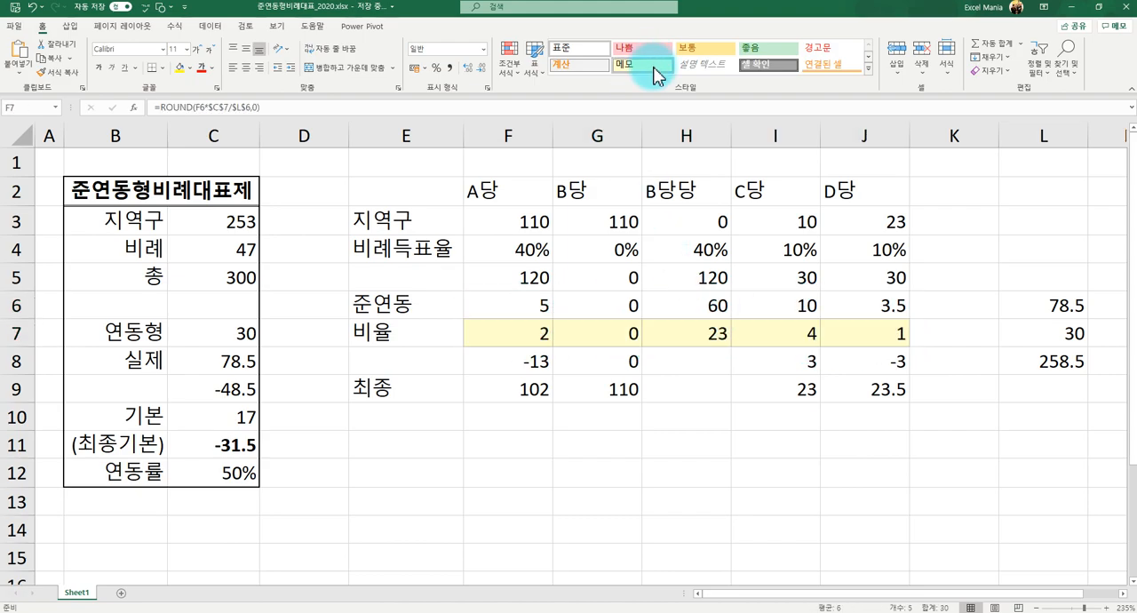
pyautogui.click(743, 49)
pyautogui.moveTo(538, 222); pyautogui.dragTo(835, 221)
pyautogui.click(770, 52)
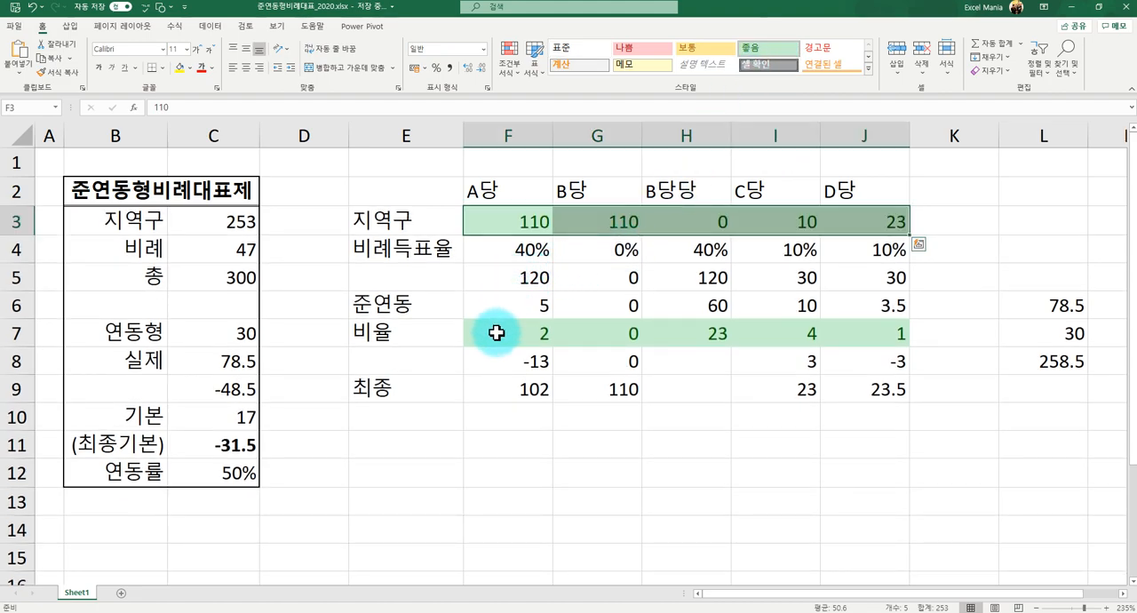
# - Clear the old rounded 최종기본 allocation formulas from F8:J8
pyautogui.click(524, 369)
pyautogui.moveTo(524, 370); pyautogui.dragTo(844, 365)
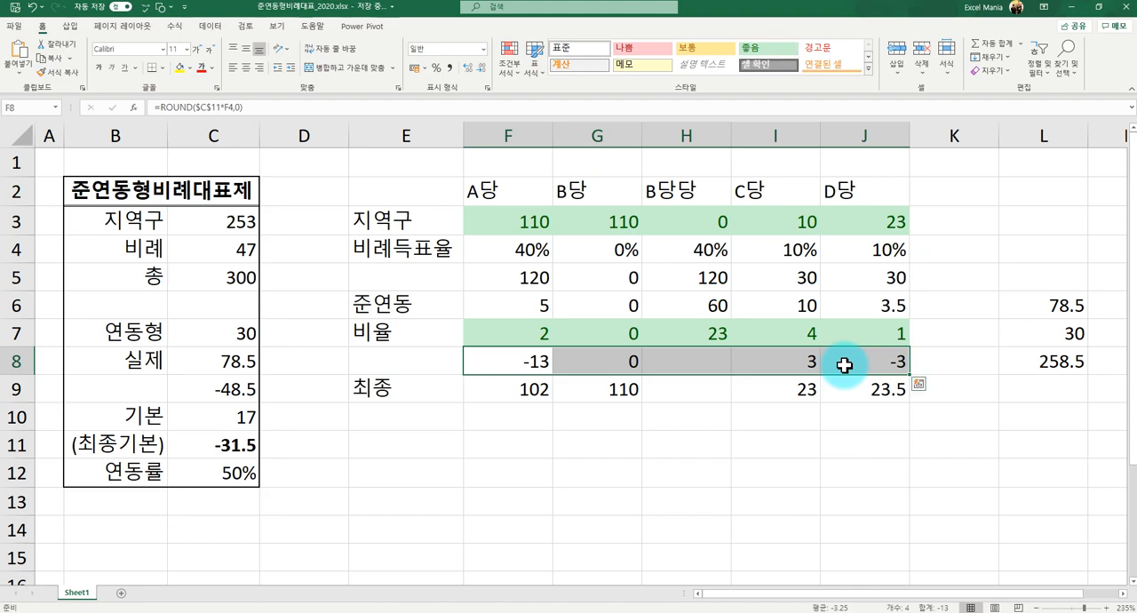
pyautogui.press('Delete')
pyautogui.press('Right')
pyautogui.press('Right')
pyautogui.press('Down')
pyautogui.press('Left')
pyautogui.press('Up')
pyautogui.press('Left')
pyautogui.press('Left')
pyautogui.press('Right')
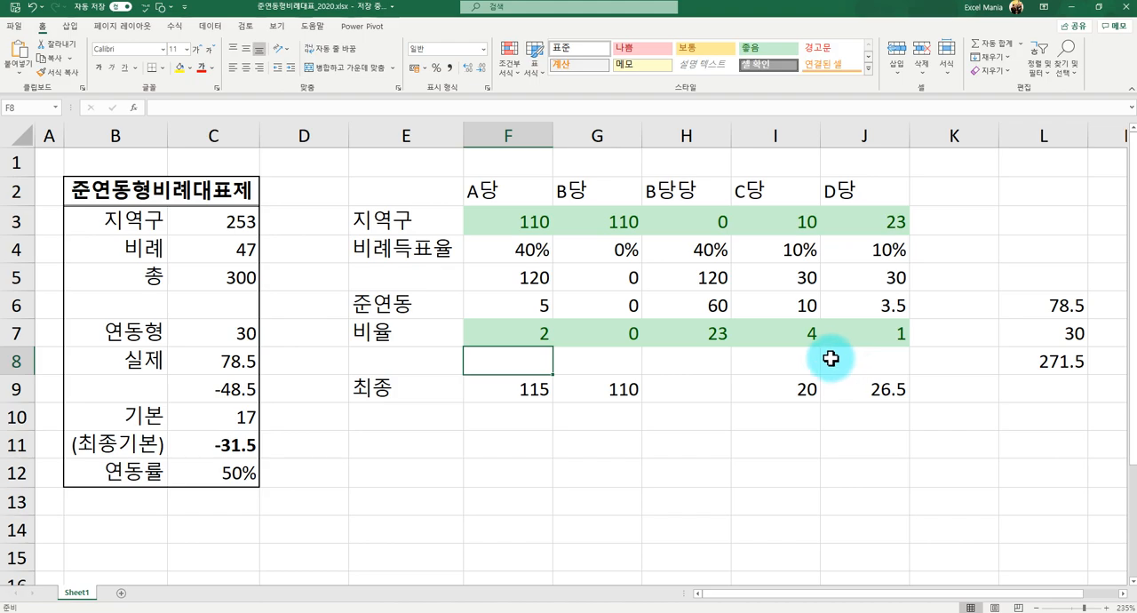
# - Enter the formula =C10*F4 in F8 to allocate A당's share of the 기본 seats by its 비례득표율
pyautogui.click(236, 417)
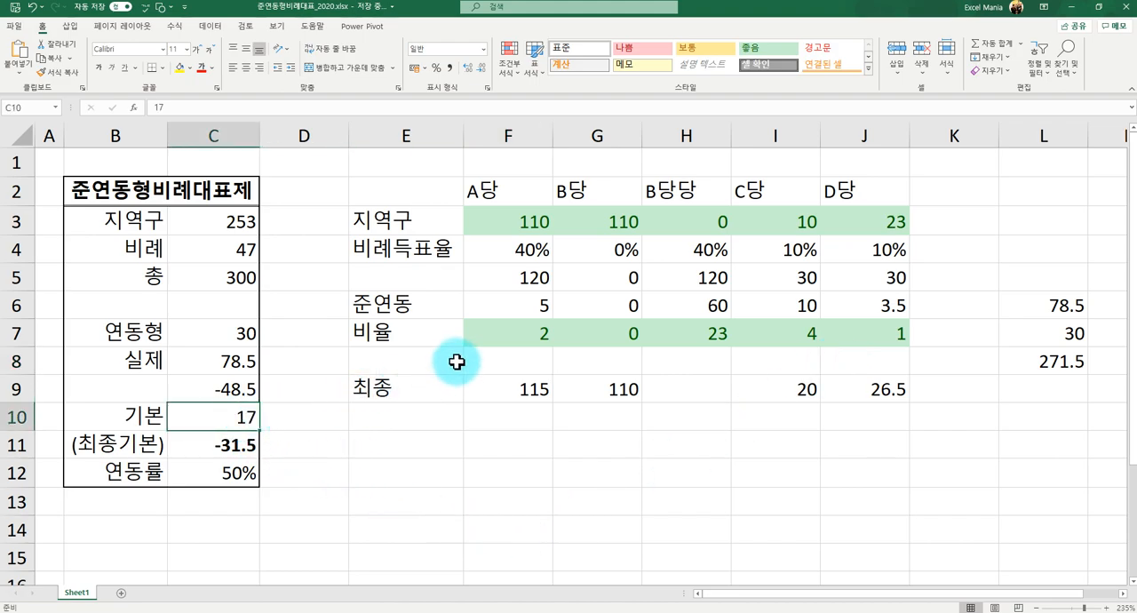
pyautogui.click(507, 370)
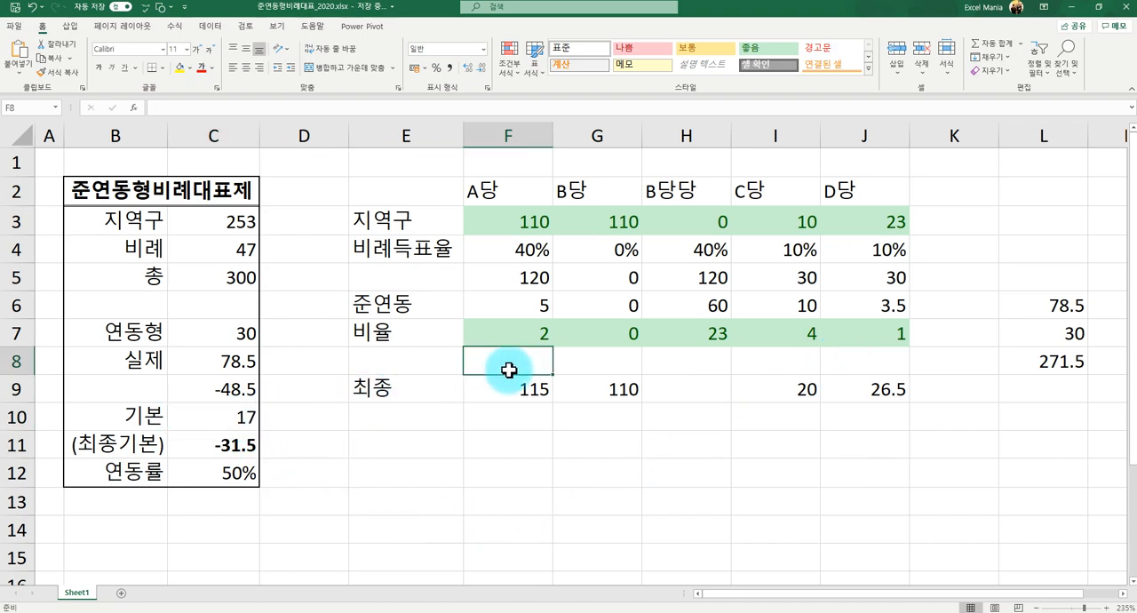
pyautogui.write('=')
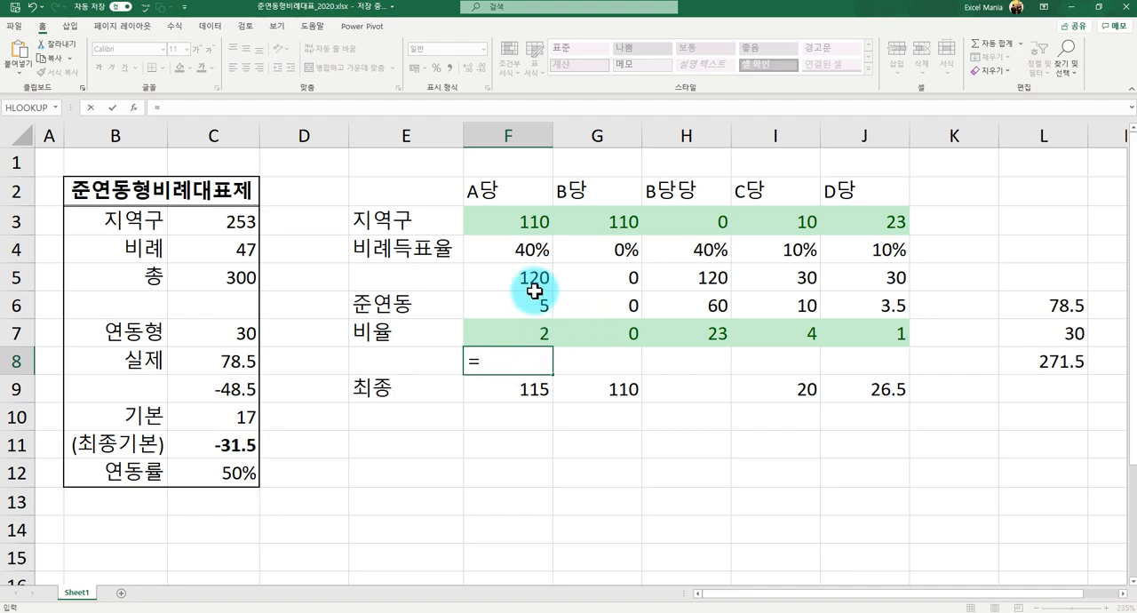
pyautogui.click(228, 421)
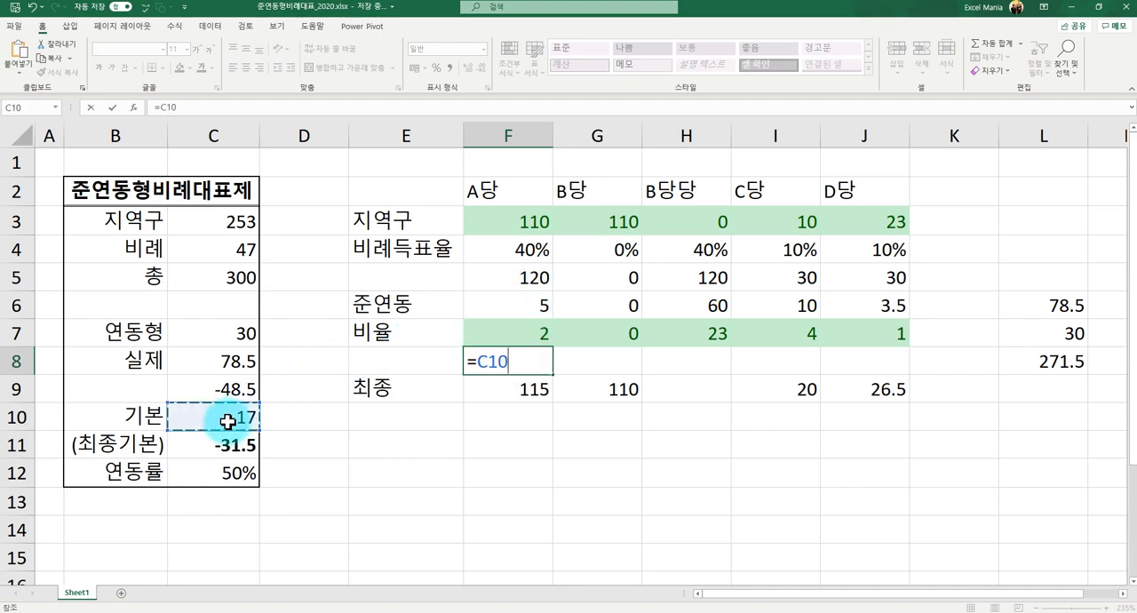
pyautogui.write('*')
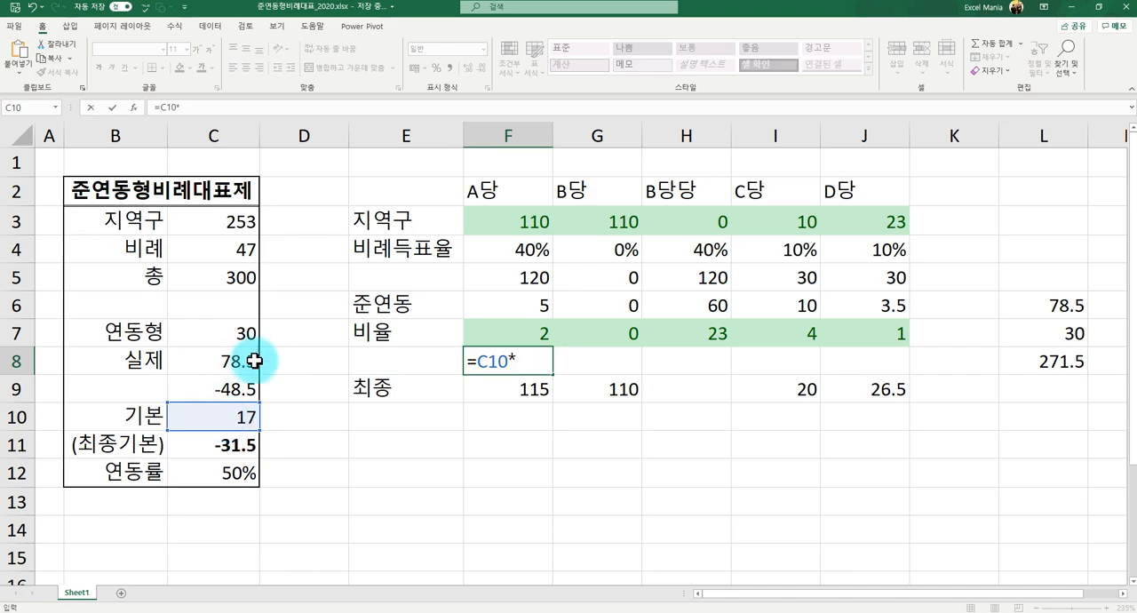
pyautogui.click(502, 250)
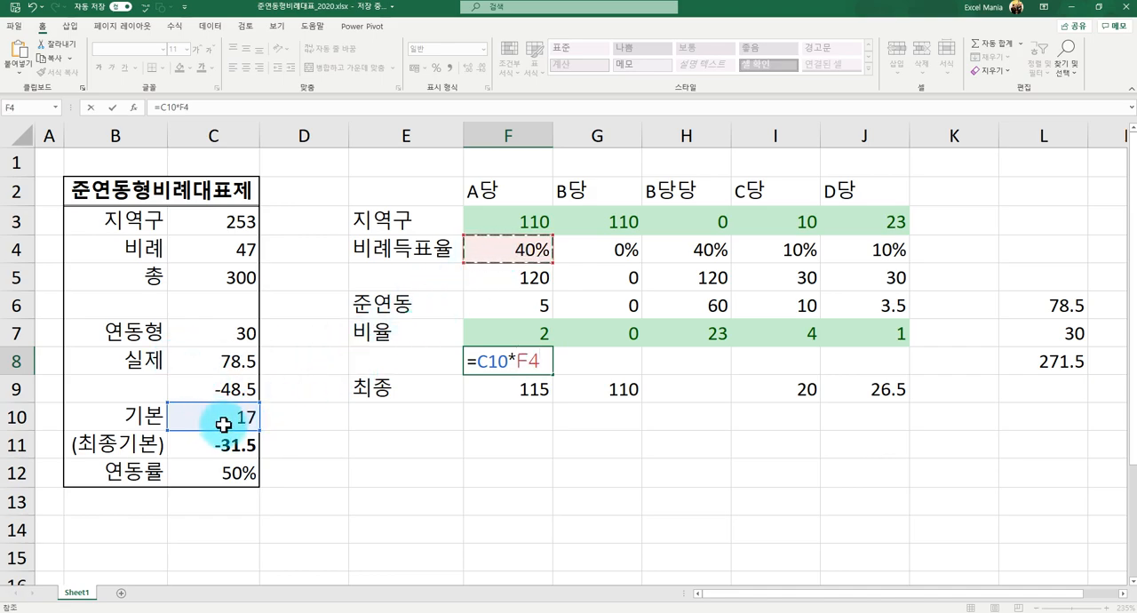
pyautogui.press('Return')
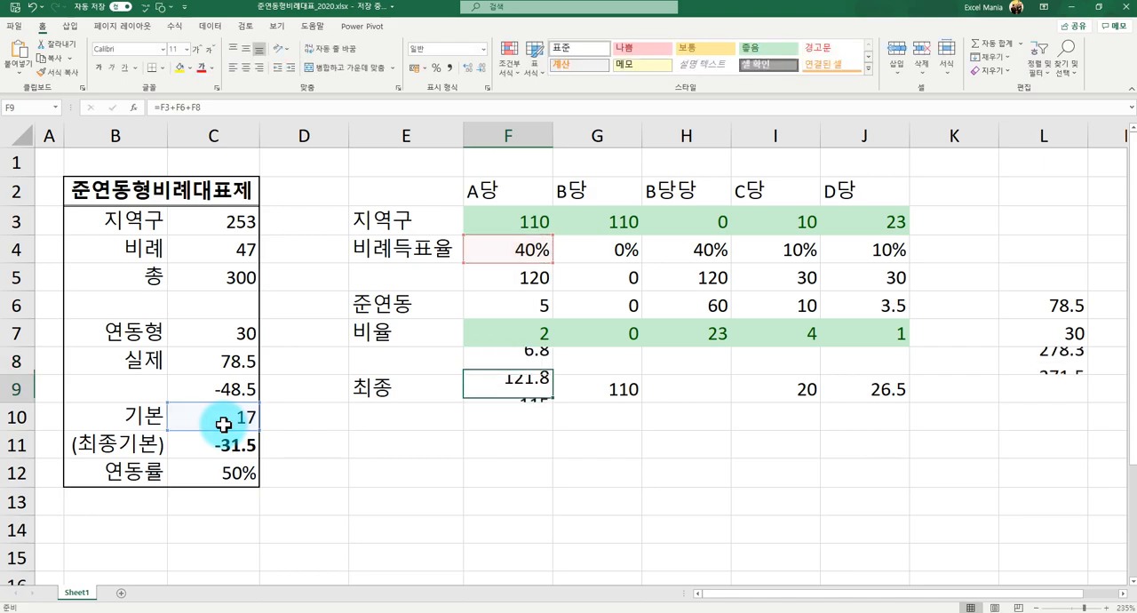
# - Change the formula in F8 to =ROUND($C$10*F4,0) so it rounds to whole seats and locks the 기본 reference
pyautogui.click(508, 366)
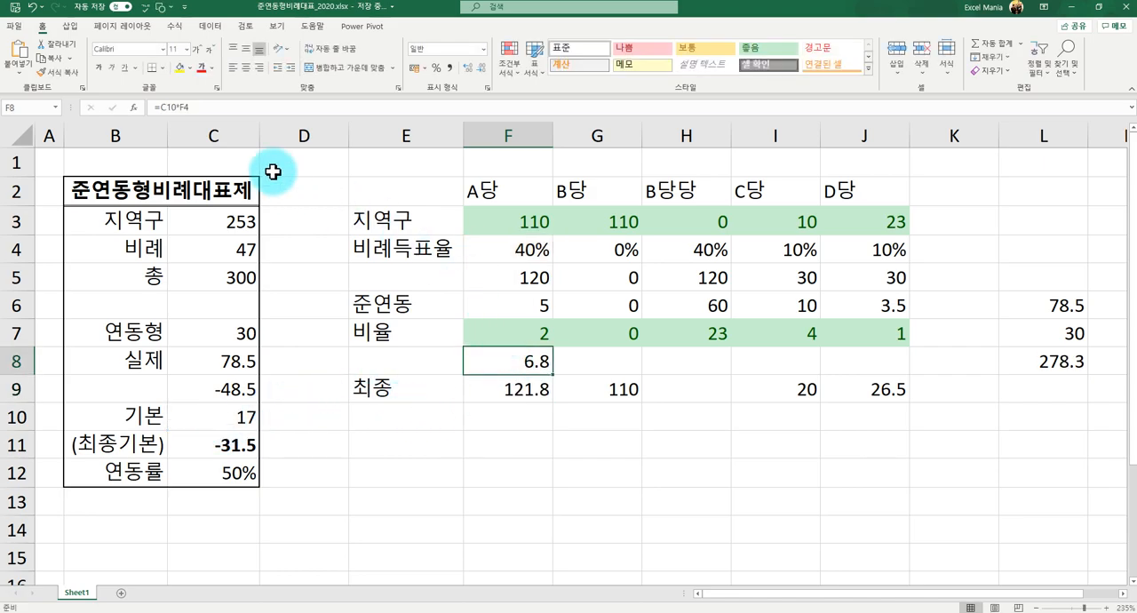
pyautogui.click(163, 110)
pyautogui.write('$C$')
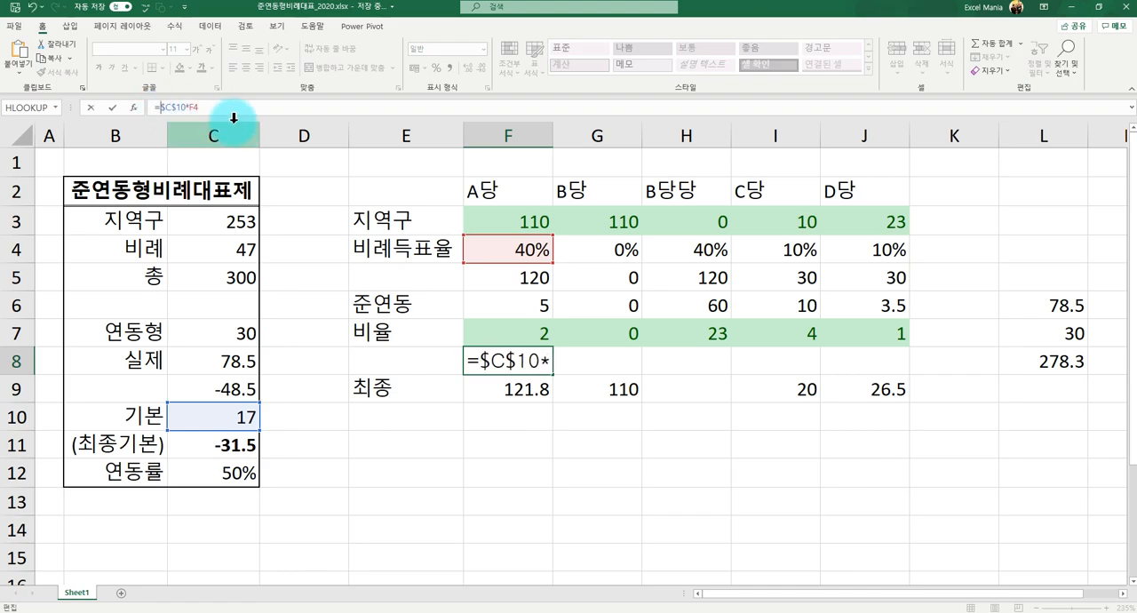
pyautogui.write('ROUND(')
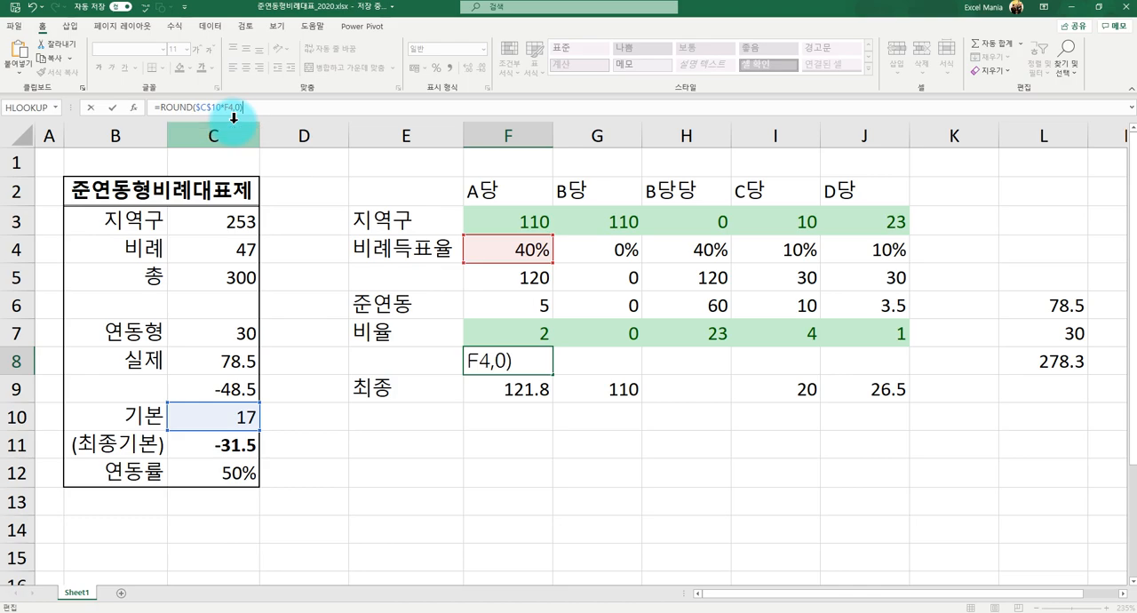
pyautogui.press('Return')
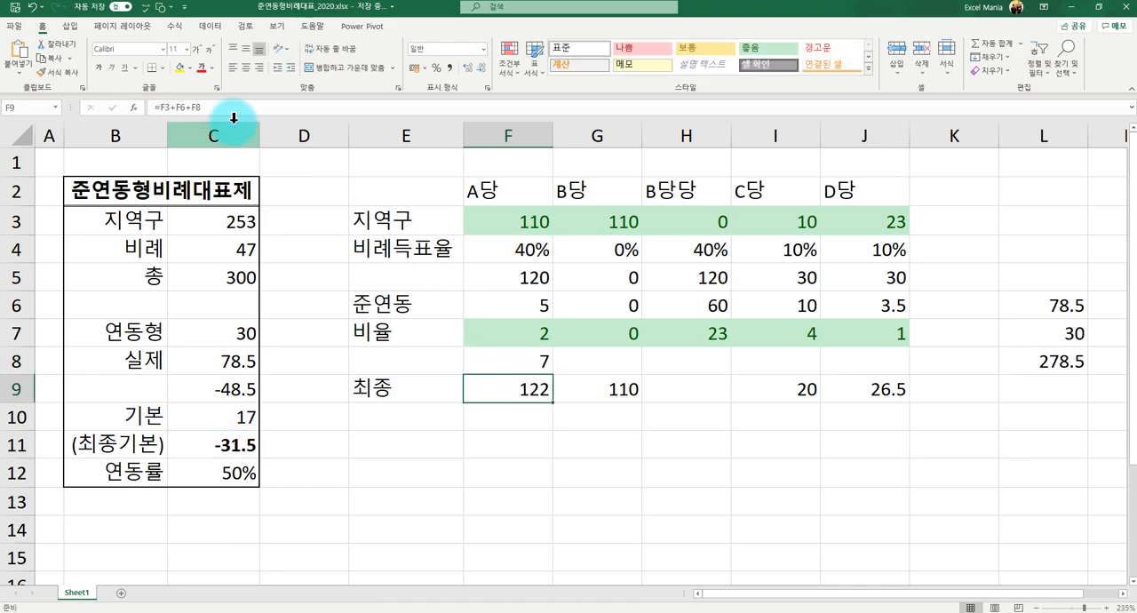
# - Copy the rounded 기본 seat formula from F8 across to J8 for the remaining parties
pyautogui.click(523, 357)
pyautogui.moveTo(552, 372); pyautogui.dragTo(872, 383)
pyautogui.click(698, 389)
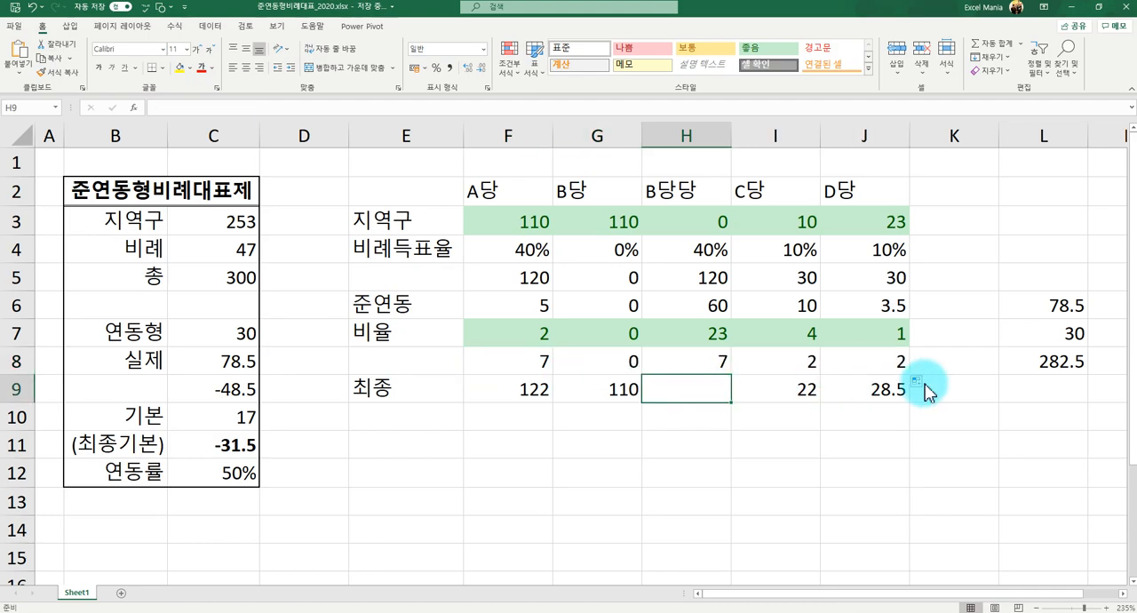
# - Replace the formula in L8 with =SUM(F8:J8) to total the 기본 seats in row 8
pyautogui.click(1045, 361)
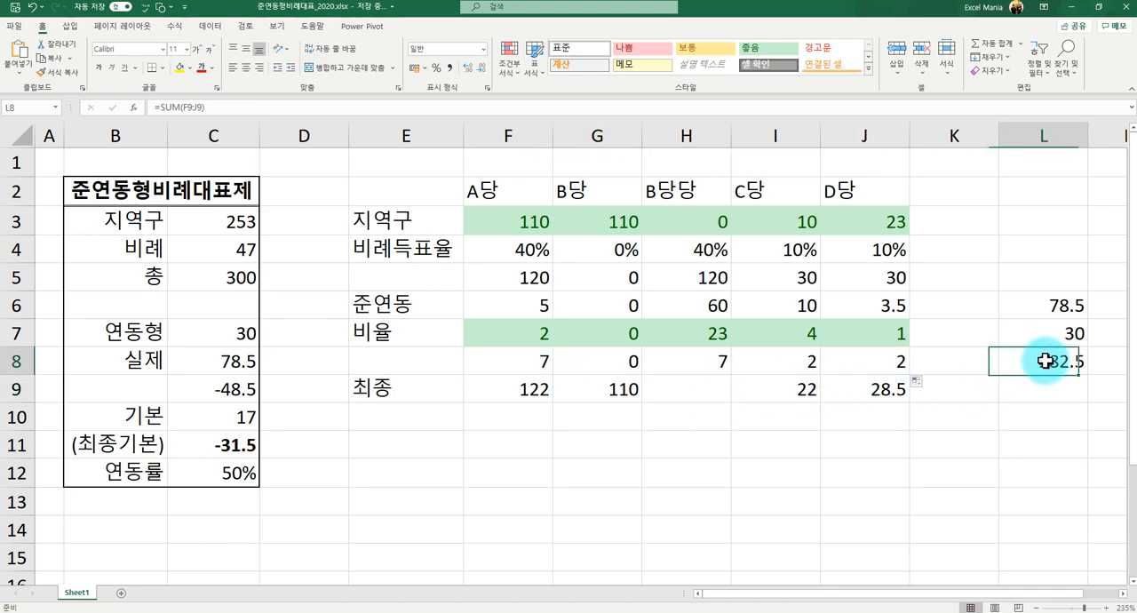
pyautogui.click(854, 355)
pyautogui.click(717, 360)
pyautogui.click(997, 362)
pyautogui.click(1025, 356)
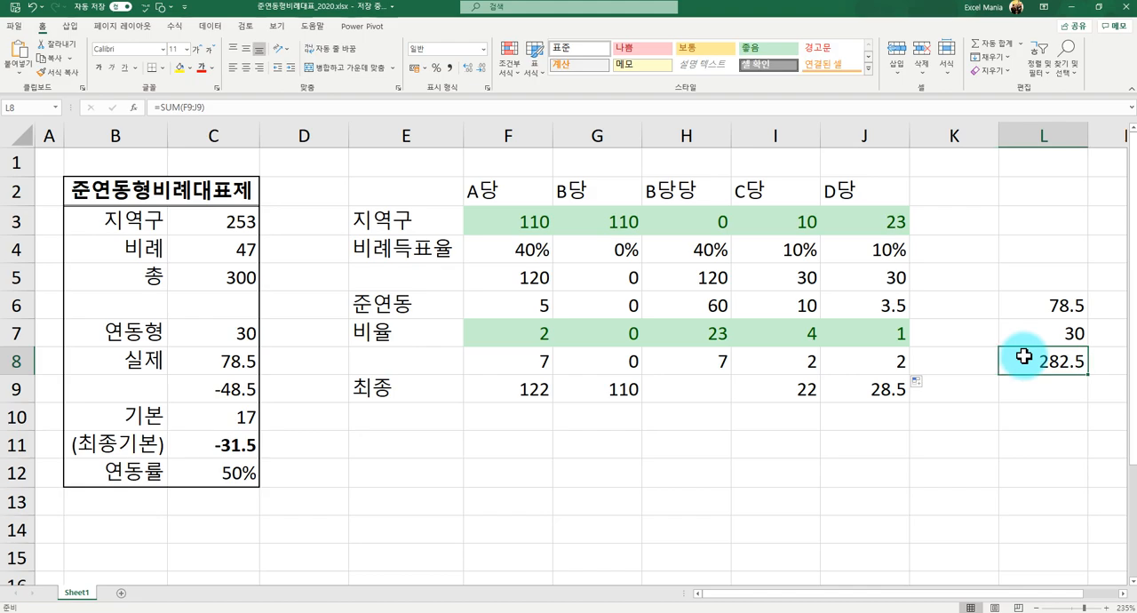
pyautogui.write('=')
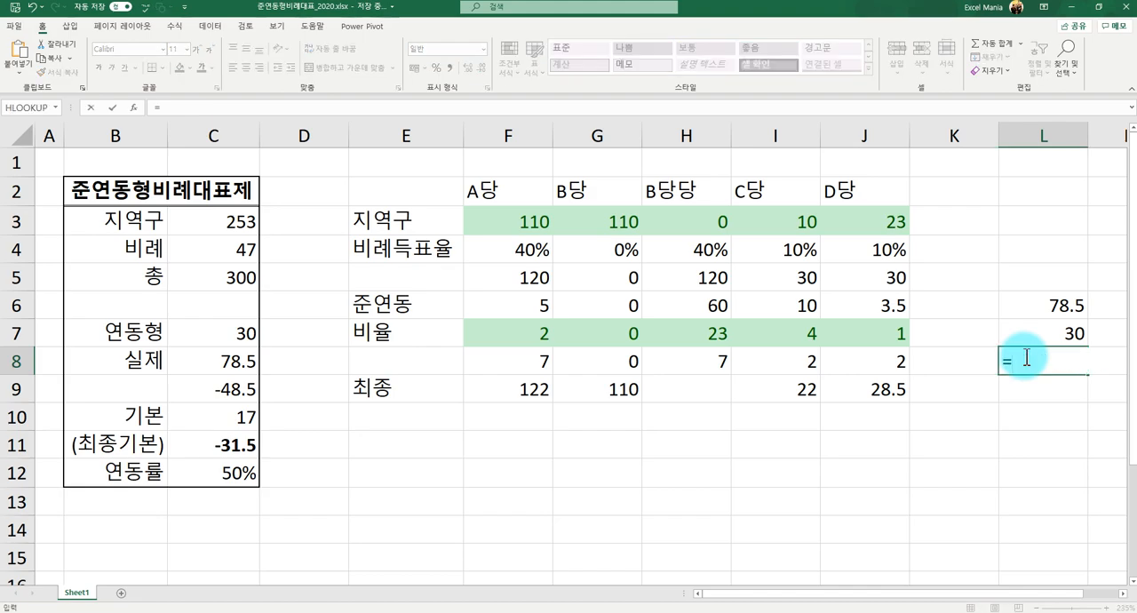
pyautogui.write('sum')
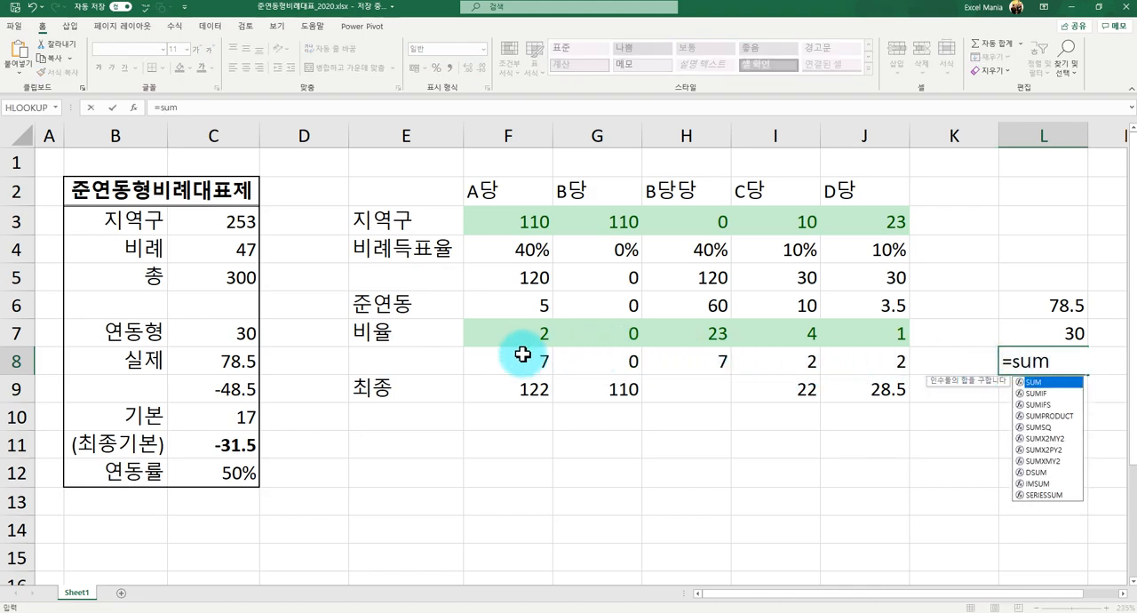
pyautogui.write('(')
pyautogui.moveTo(522, 354); pyautogui.dragTo(836, 354)
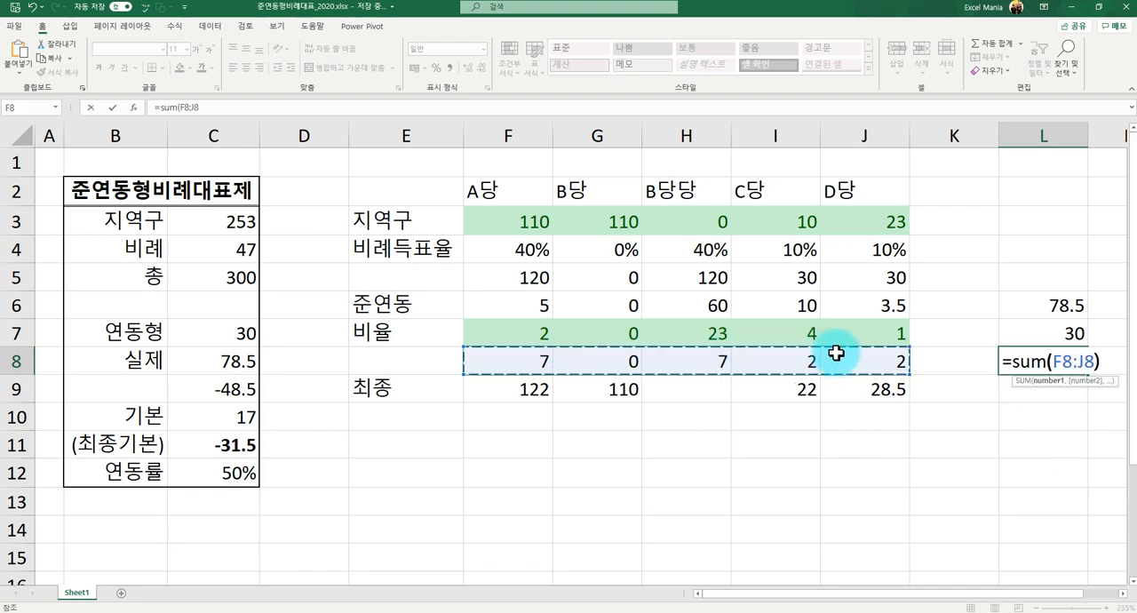
pyautogui.write(')')
pyautogui.press('Return')
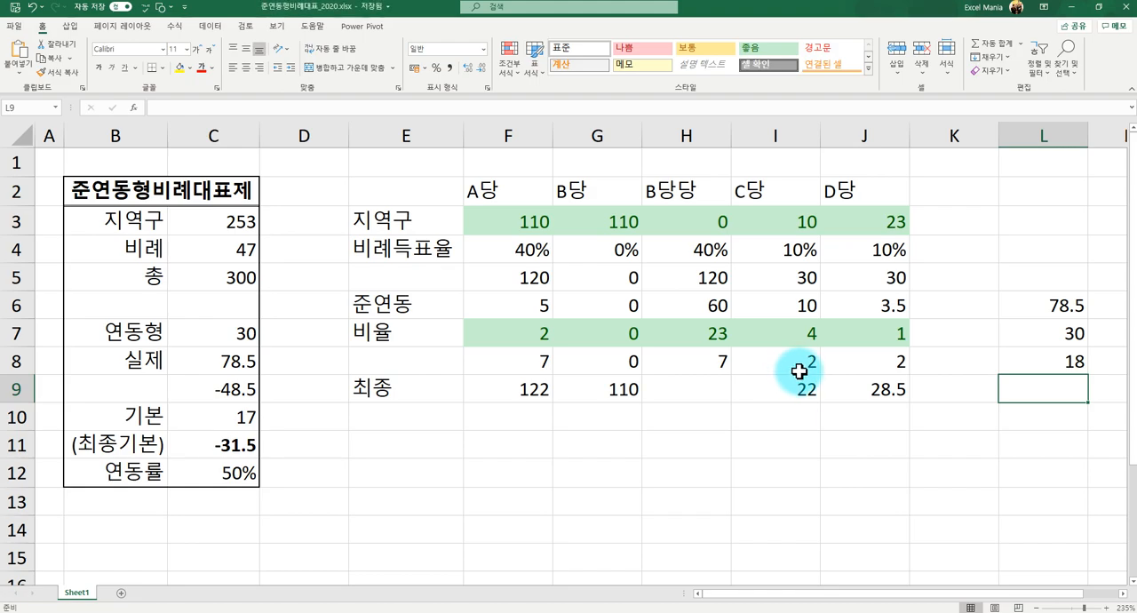
# - Overwrite B당당's 기본 seat formula in H8 with the value 6
pyautogui.click(700, 361)
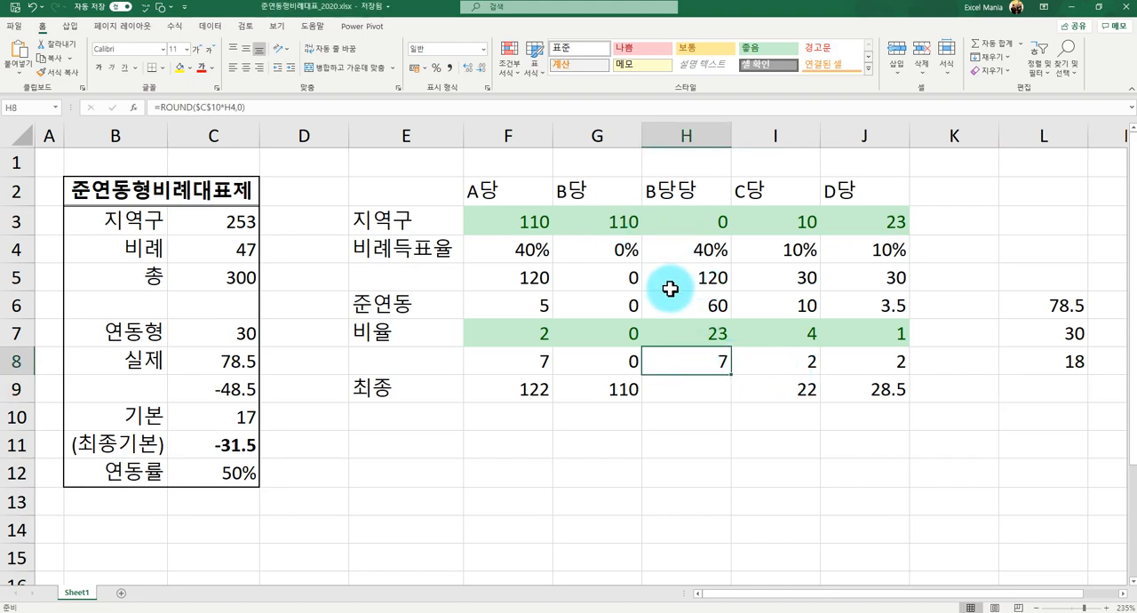
pyautogui.write('6')
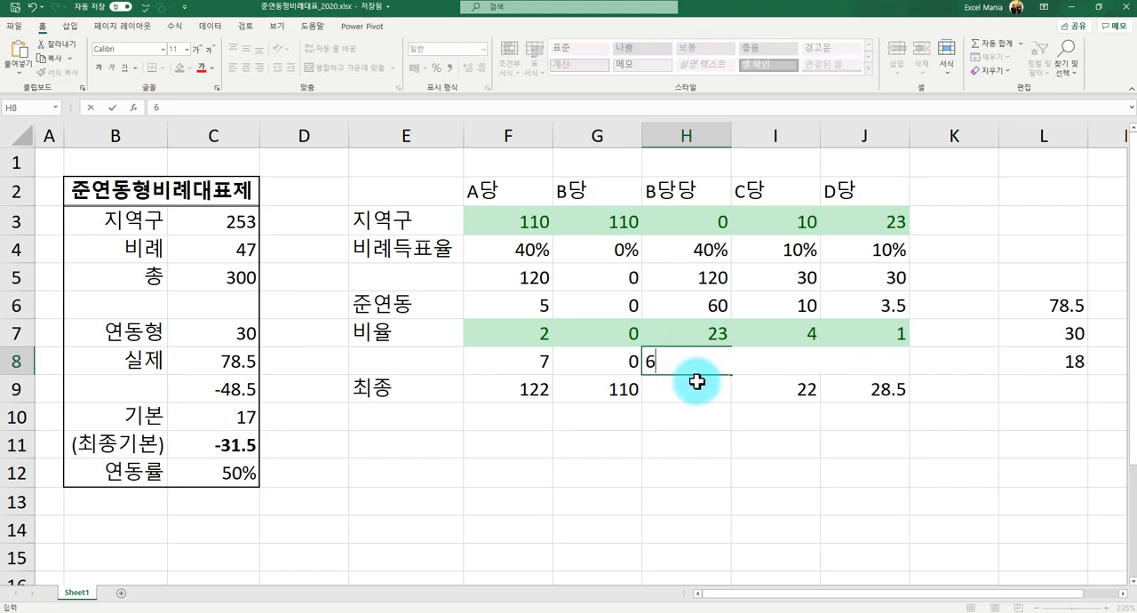
pyautogui.click(698, 381)
# - Clear the old 최종 formulas from F9:J9
pyautogui.press('Left')
pyautogui.press('Left')
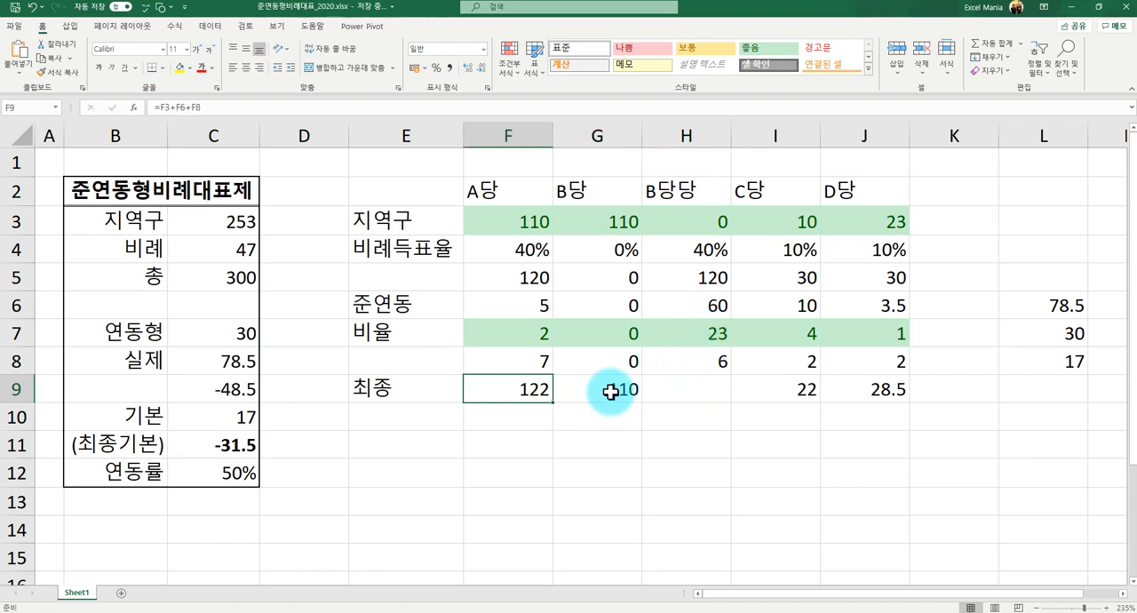
pyautogui.keyDown('shift'); pyautogui.click(871, 388); pyautogui.keyUp('shift')
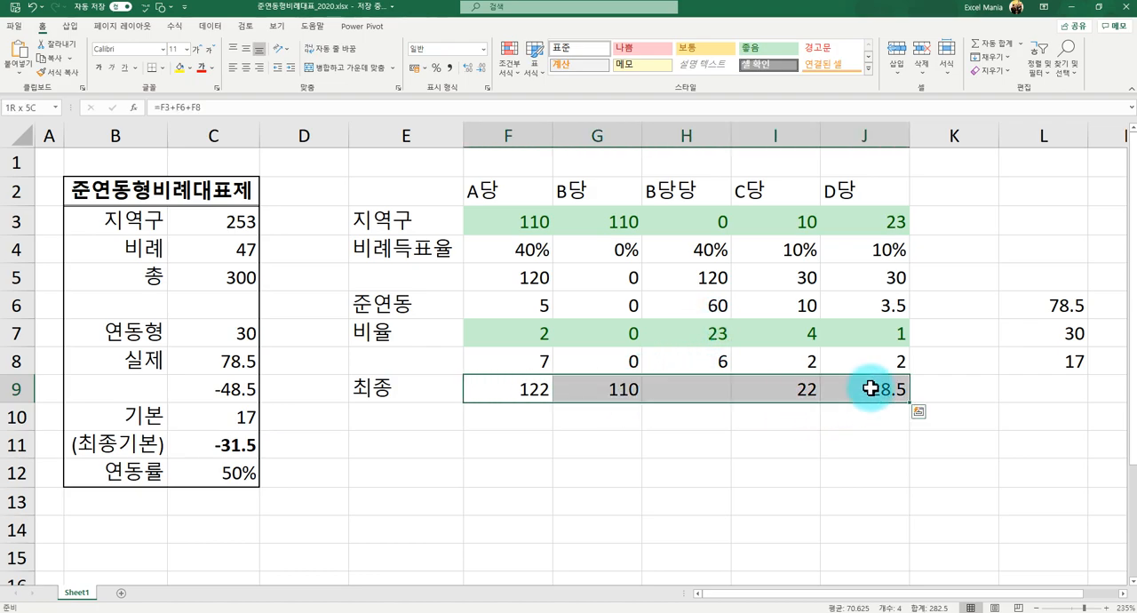
pyautogui.press('Delete')
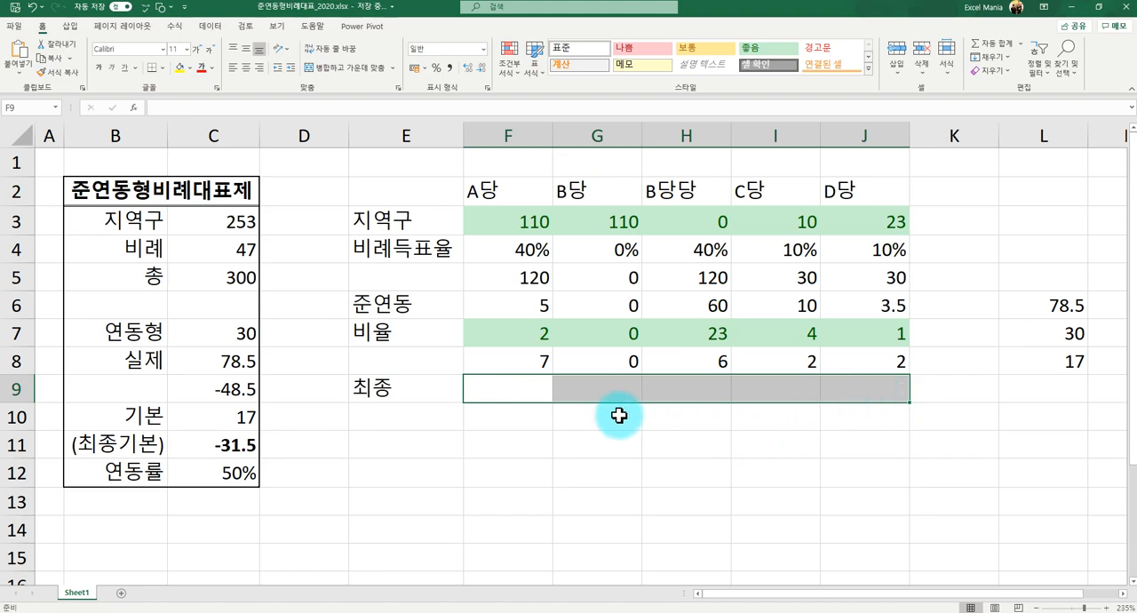
# - Label row 8 as 기본비례 in E8
pyautogui.click(499, 359)
pyautogui.click(383, 360)
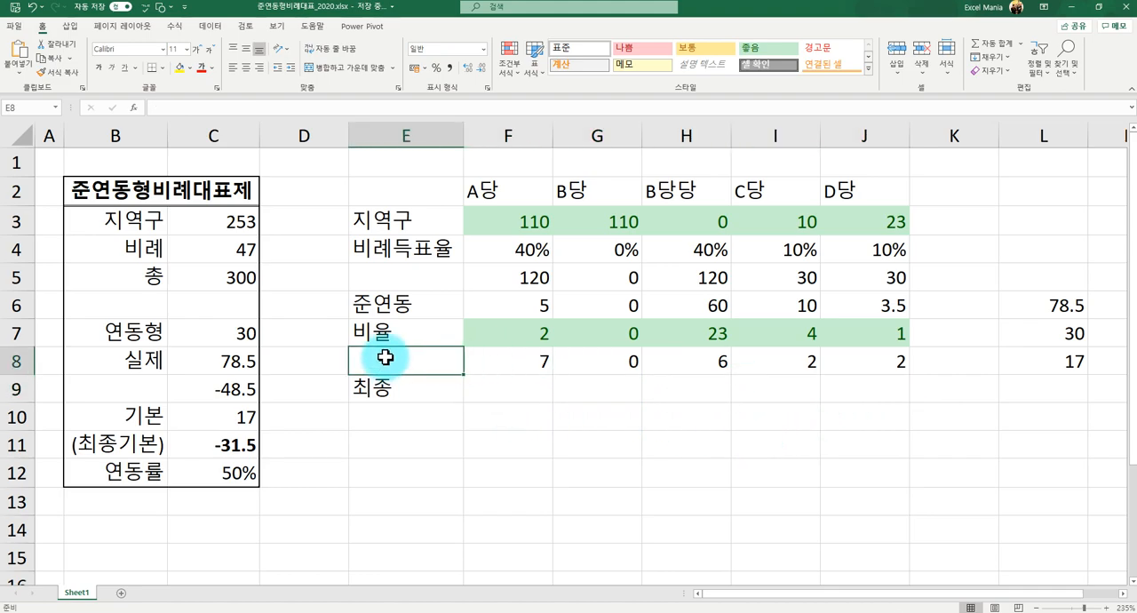
pyautogui.write('rlqhsqlfP')
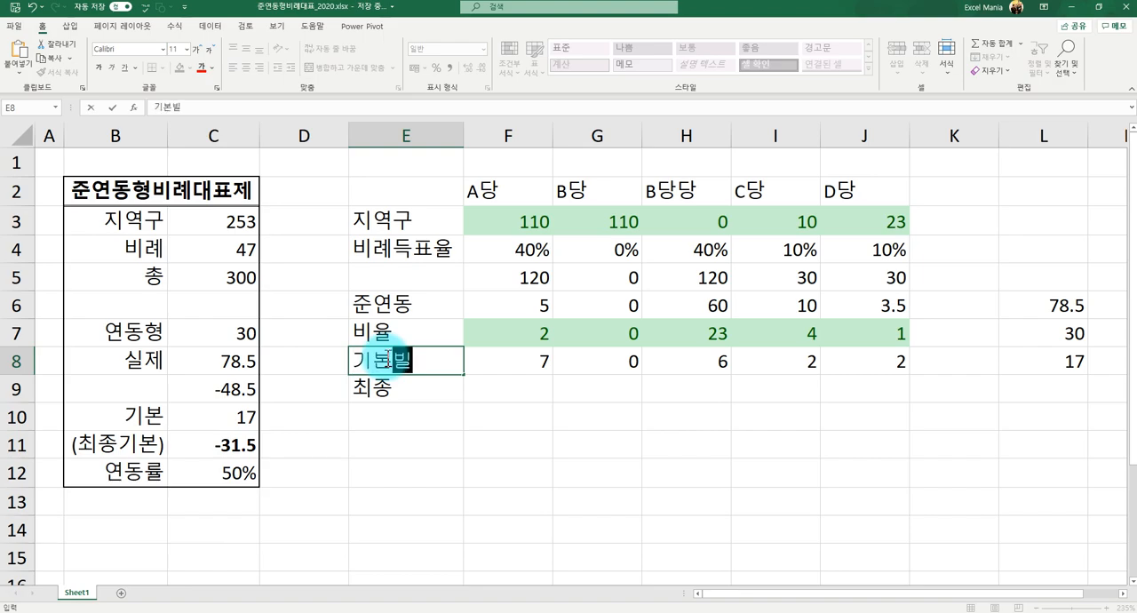
pyautogui.press('Return')
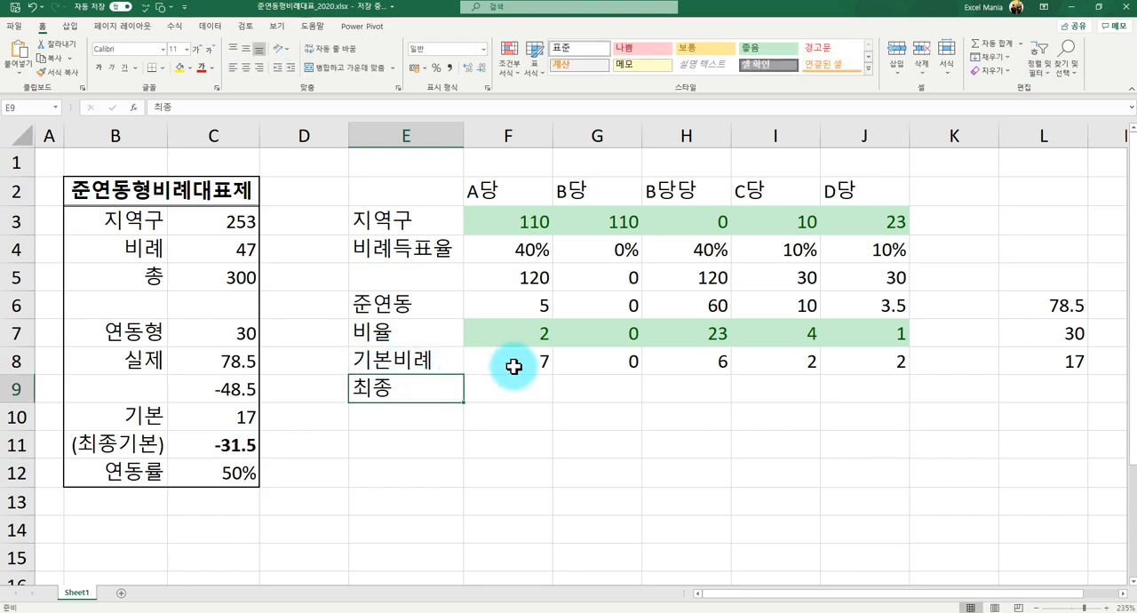
# - Apply the 보통 cell style to the 기본비례 seats in F8:J8 and the 메모 style to the 지역구 seats in F3:J3
pyautogui.moveTo(507, 364); pyautogui.dragTo(858, 365)
pyautogui.click(751, 52)
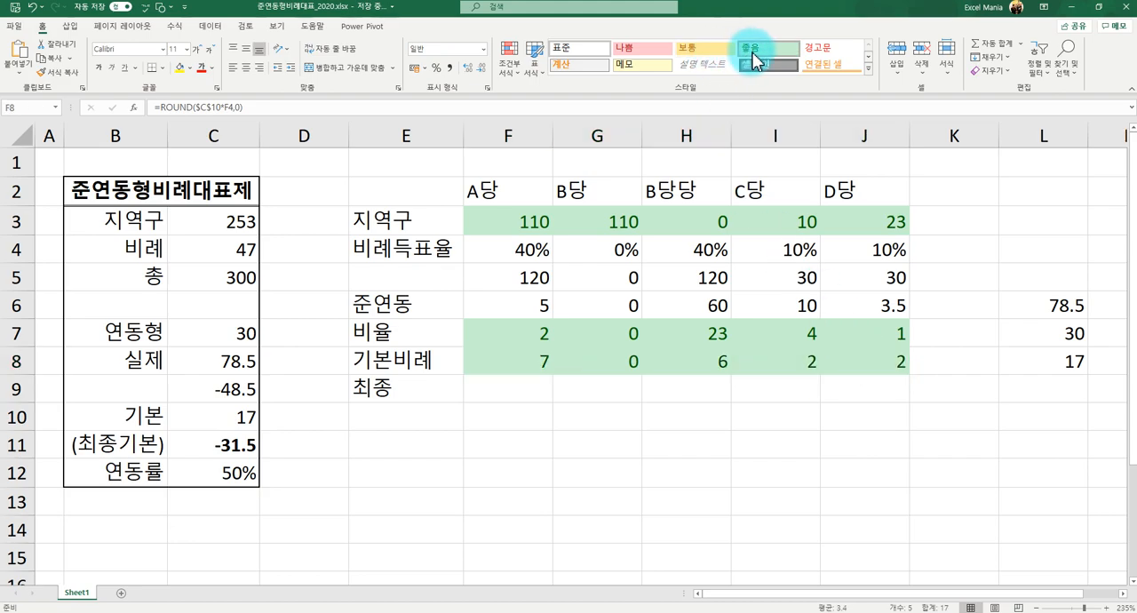
pyautogui.click(708, 46)
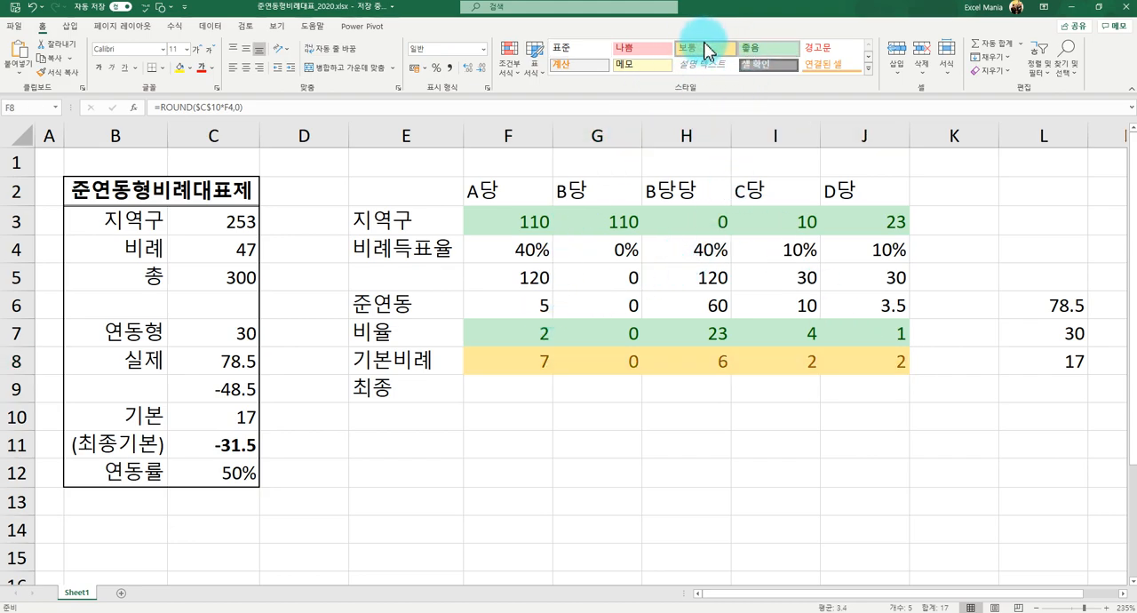
pyautogui.moveTo(529, 216); pyautogui.dragTo(853, 221)
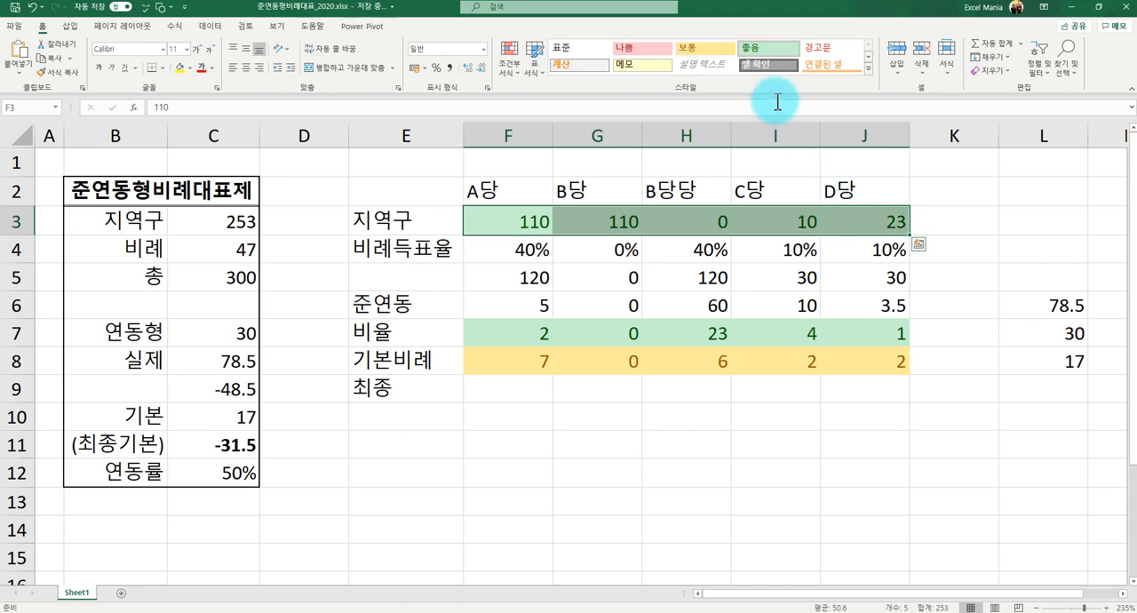
pyautogui.click(637, 66)
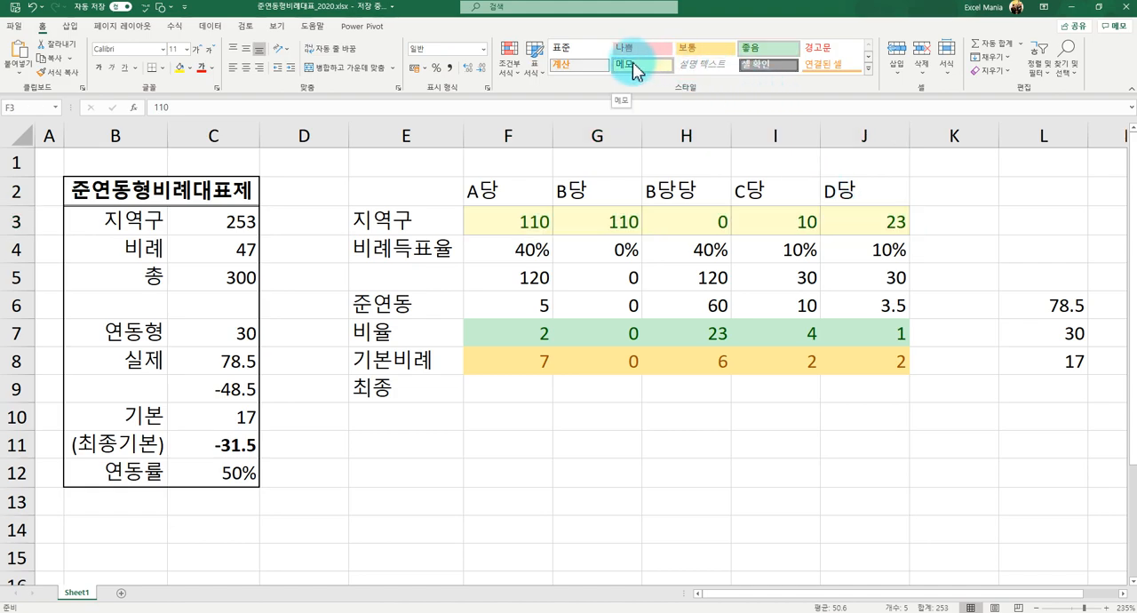
# - Calculate A당's 최종 seats in F9 with =F3+F7+F8 and copy the formula across to J9
pyautogui.click(597, 386)
pyautogui.click(516, 395)
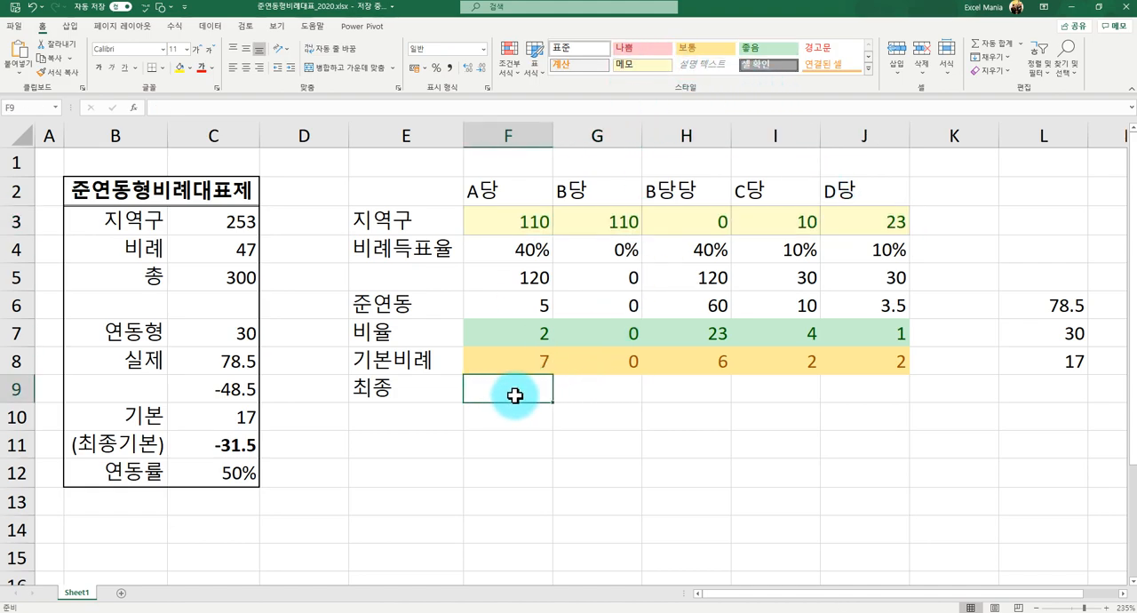
pyautogui.write('=')
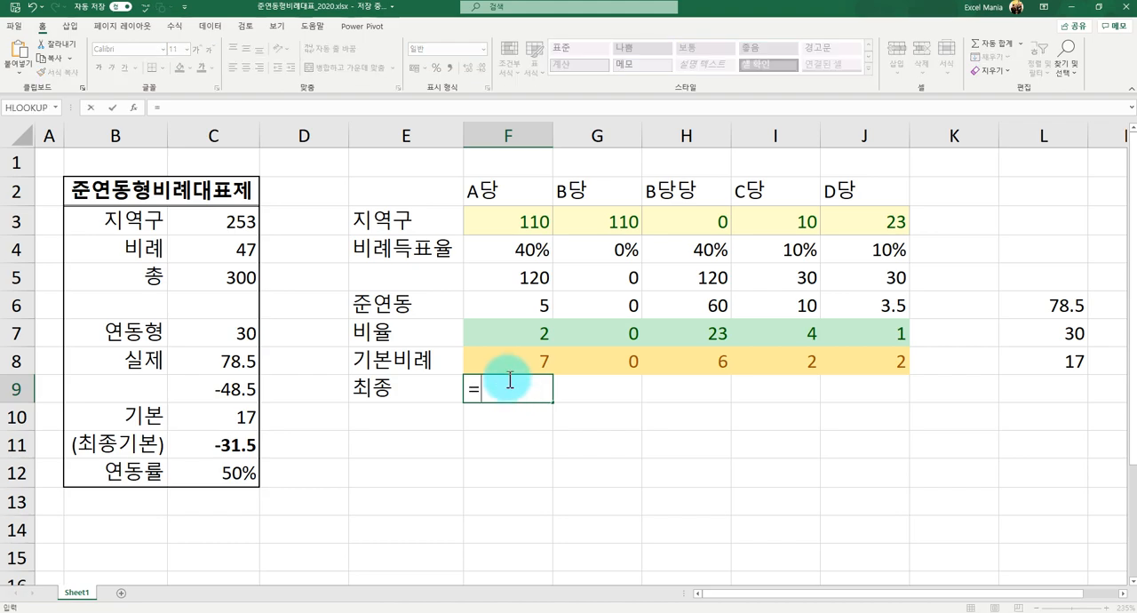
pyautogui.click(516, 215)
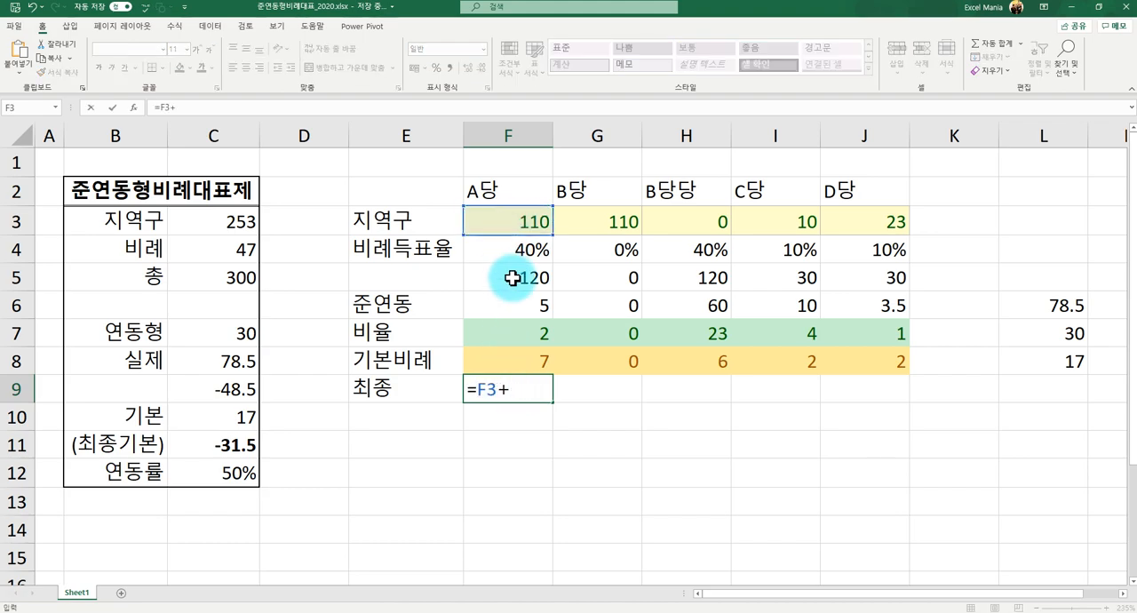
pyautogui.click(537, 333)
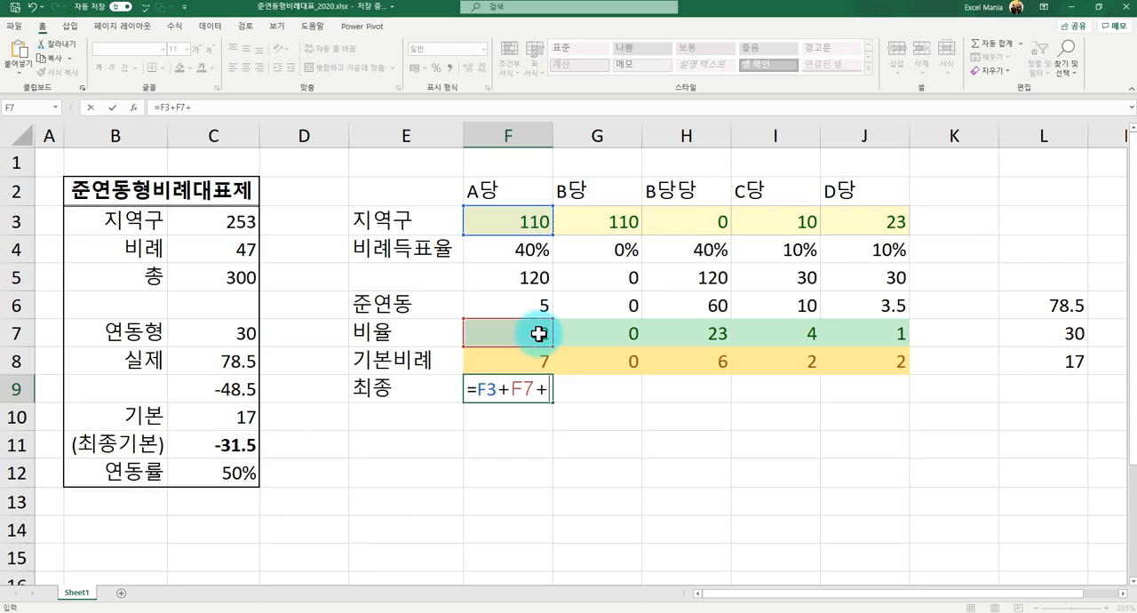
pyautogui.write('+')
pyautogui.click(530, 371)
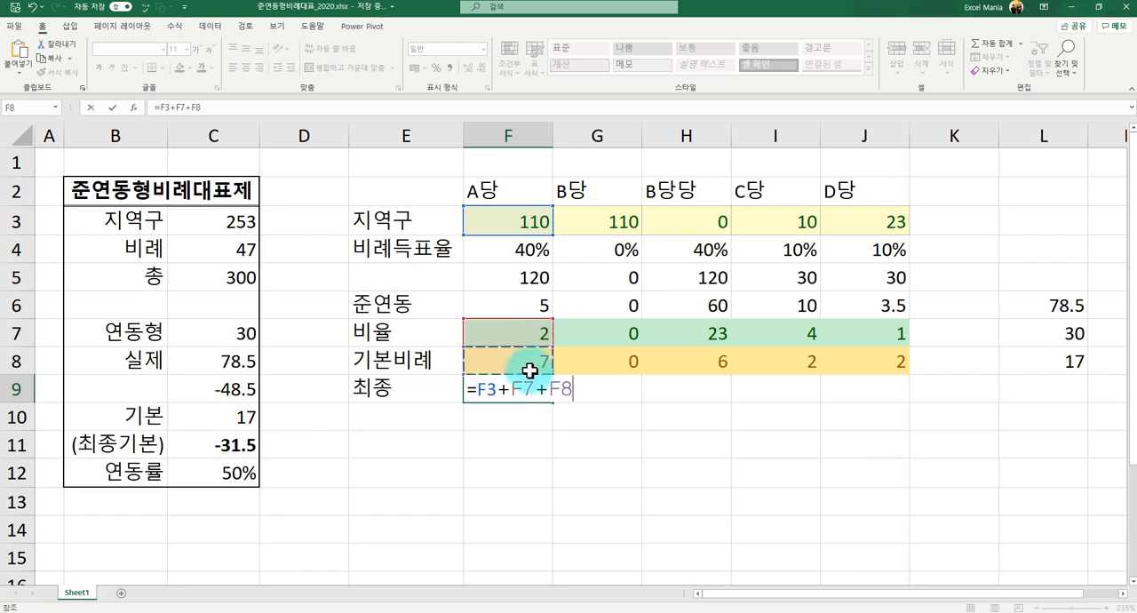
pyautogui.press('Return')
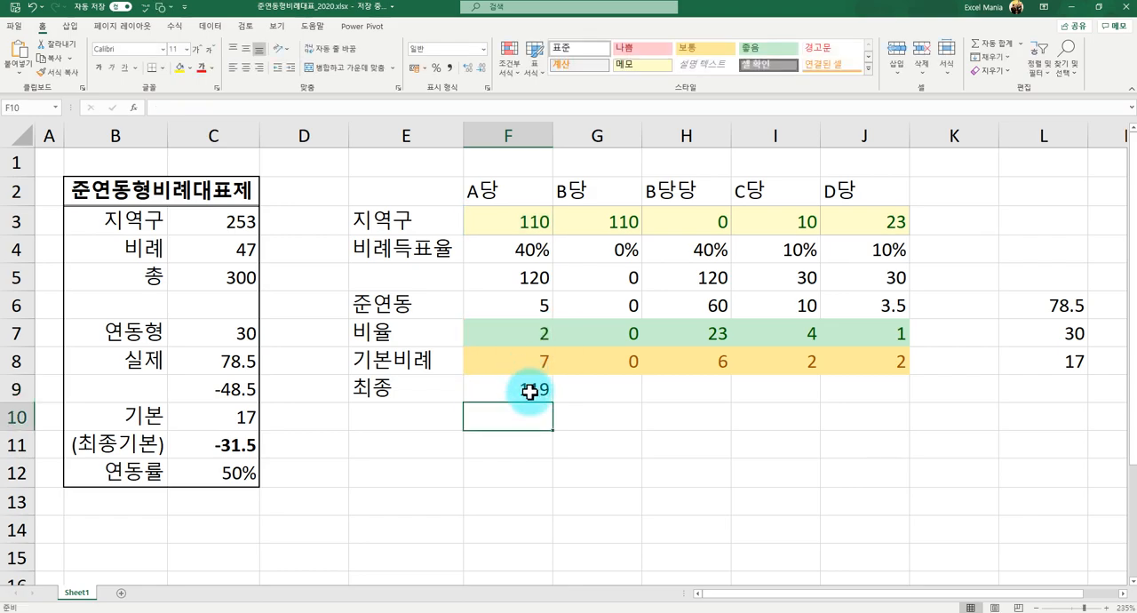
pyautogui.click(529, 392)
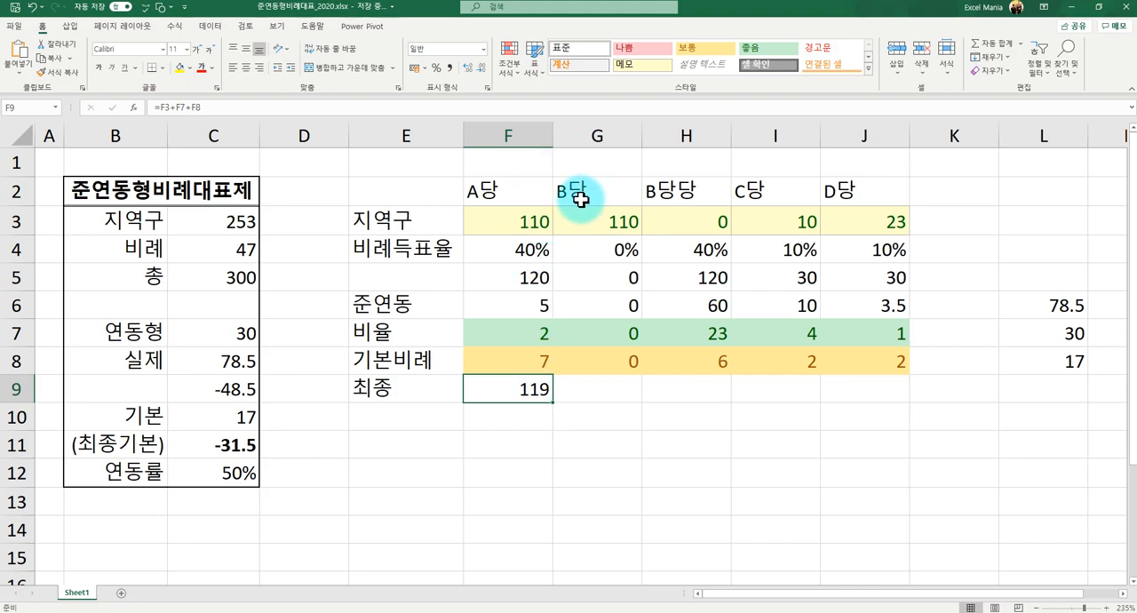
pyautogui.moveTo(551, 404); pyautogui.dragTo(877, 402)
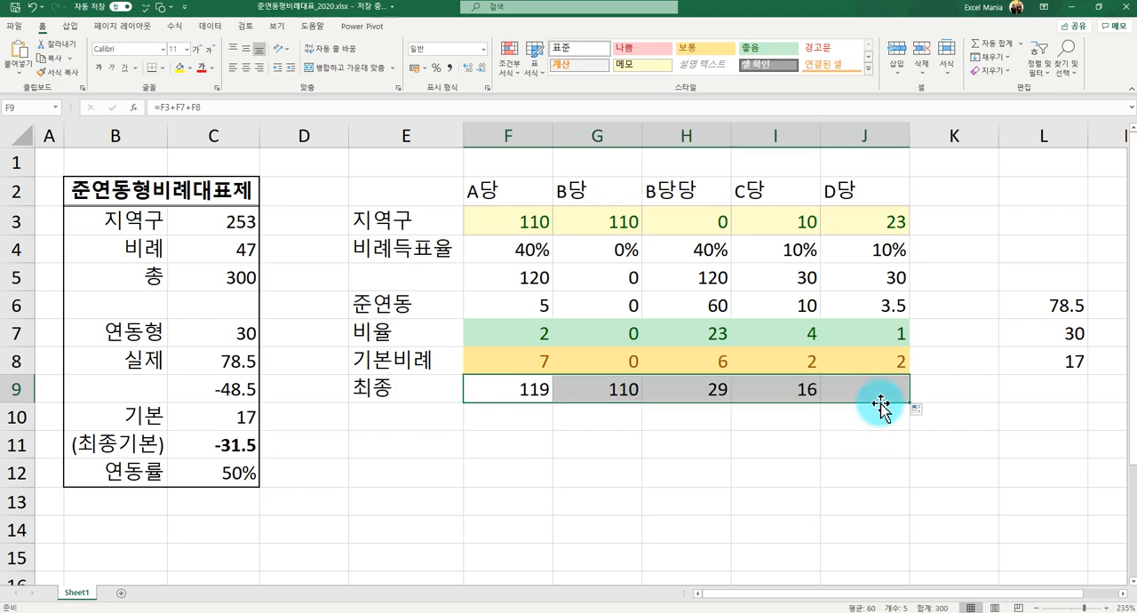
pyautogui.click(632, 396)
pyautogui.click(657, 390)
pyautogui.click(616, 392)
pyautogui.click(667, 389)
pyautogui.click(608, 391)
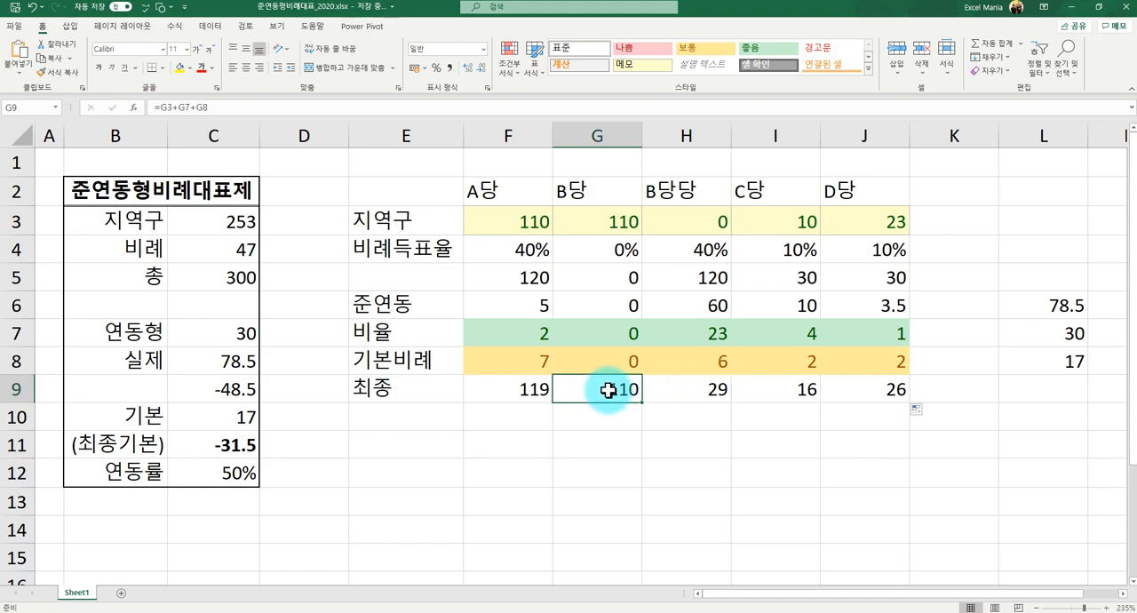
pyautogui.click(597, 409)
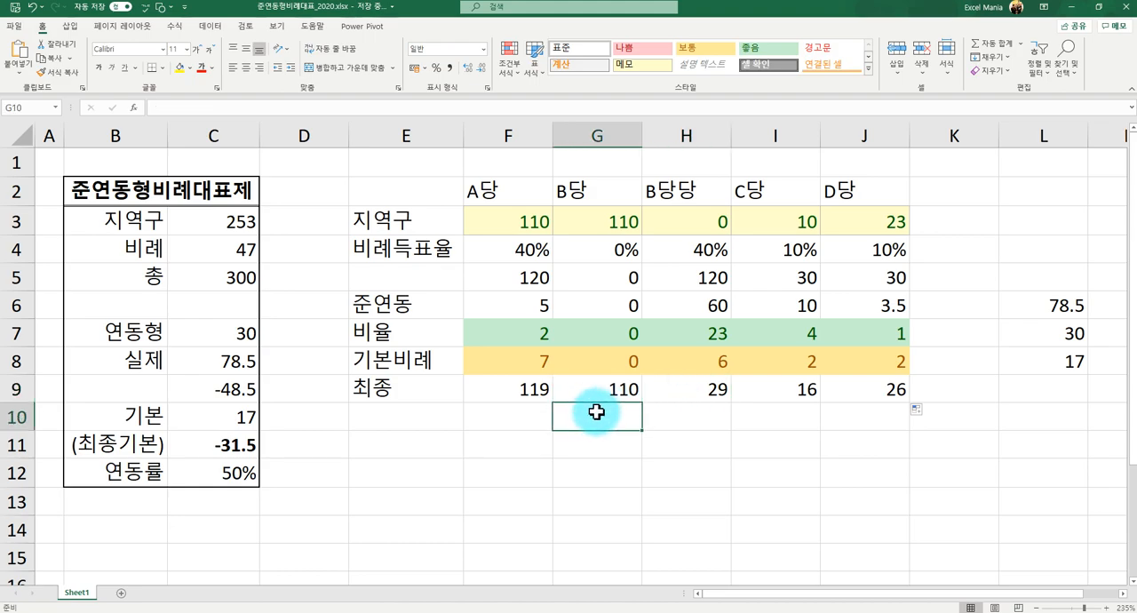
# - Add B당당's seats from H7 and H8 to B당's 최종 formula in G9
pyautogui.click(605, 392)
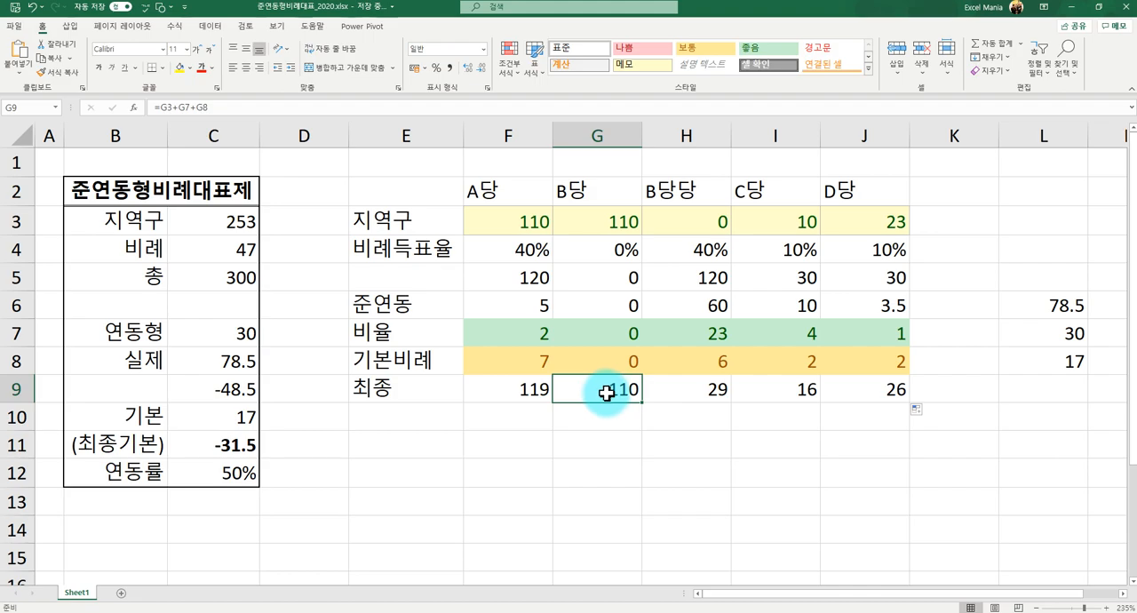
pyautogui.click(290, 107)
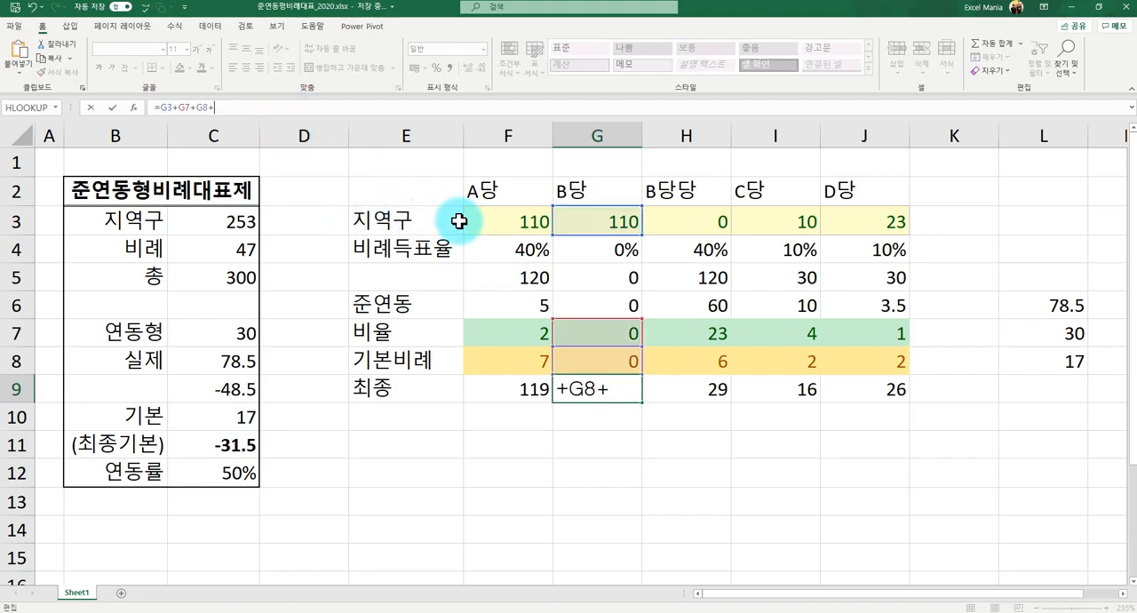
pyautogui.click(698, 334)
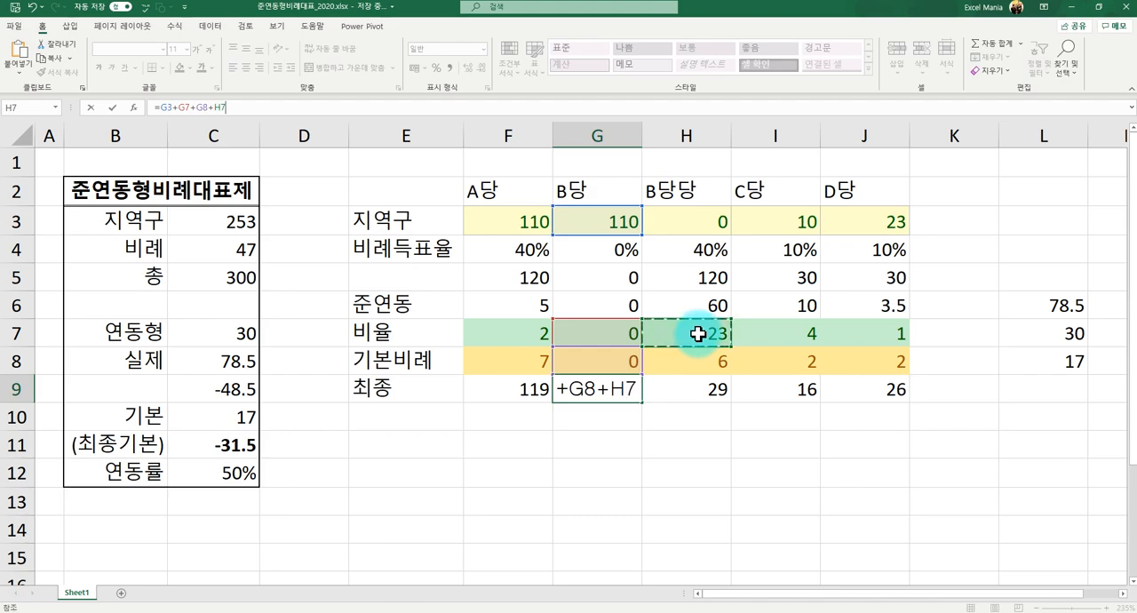
pyautogui.write('+')
pyautogui.click(714, 361)
pyautogui.press('Return')
# - Clear B당당's separate 최종 formula from H9
pyautogui.press('Up')
pyautogui.press('Right')
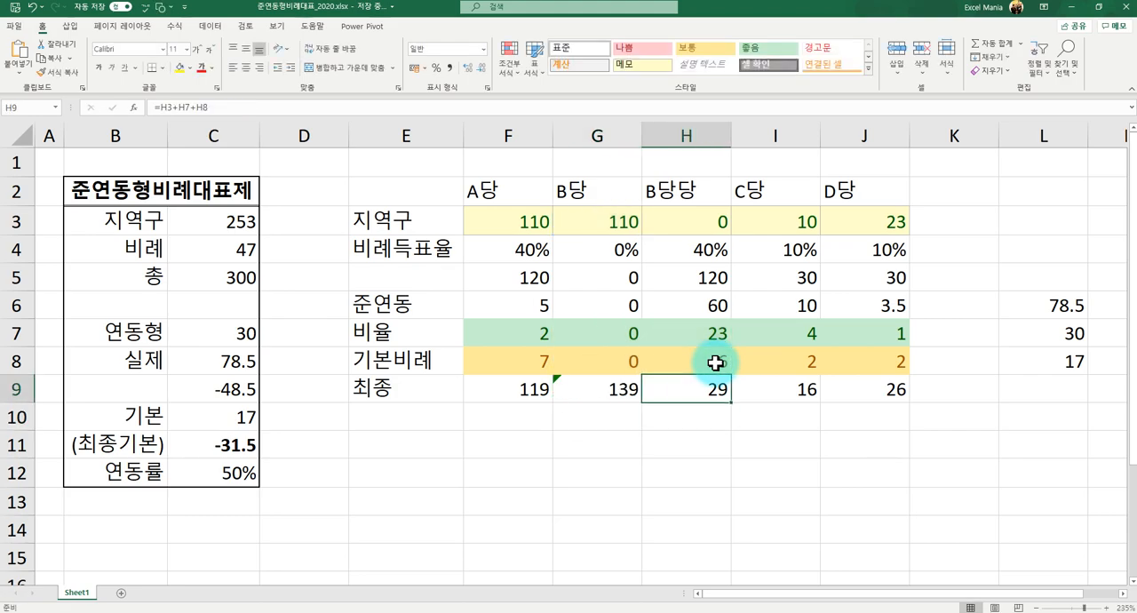
pyautogui.press('Left')
pyautogui.press('Left')
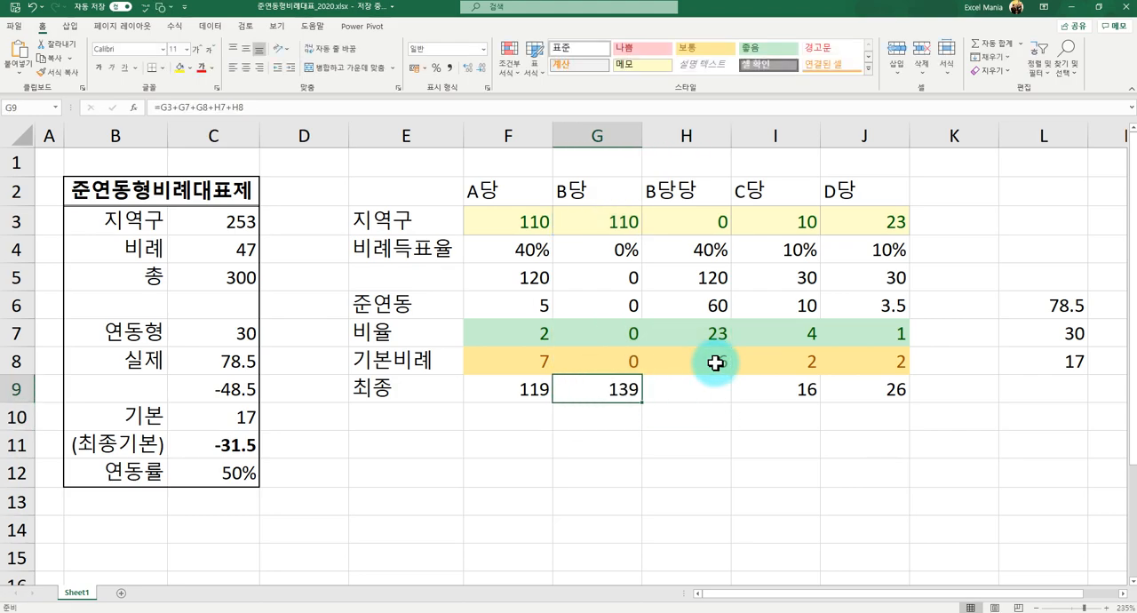
# - Examine the 최종 seats of all parties in row 9, and compare C당's and D당's 지역구 seats with their 최종 seats
pyautogui.press('Right')
pyautogui.press('Left')
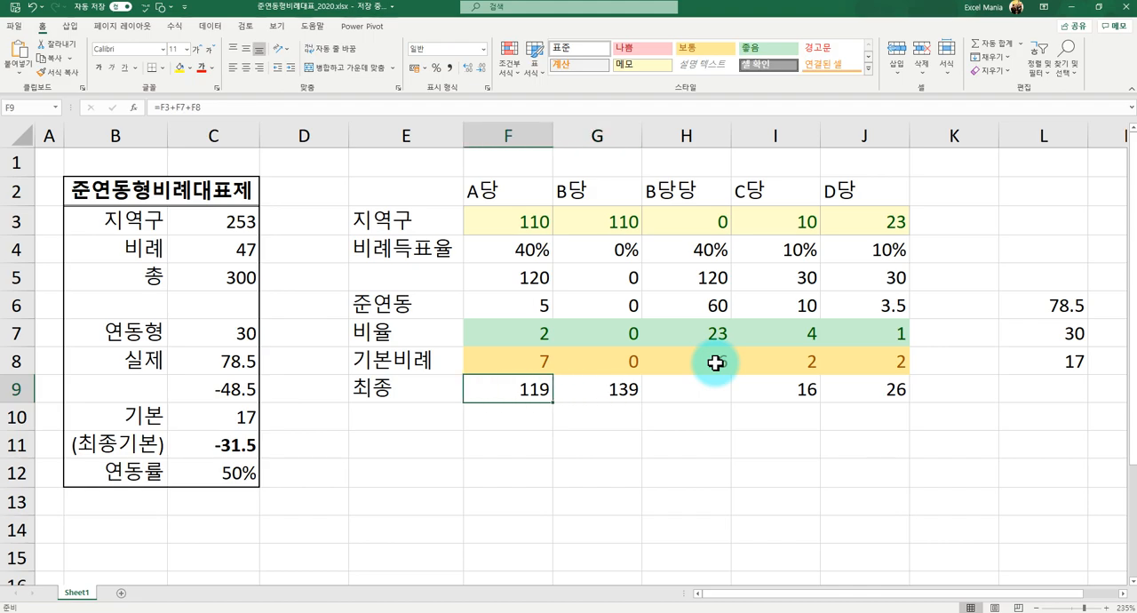
pyautogui.press('Right')
pyautogui.press('Right')
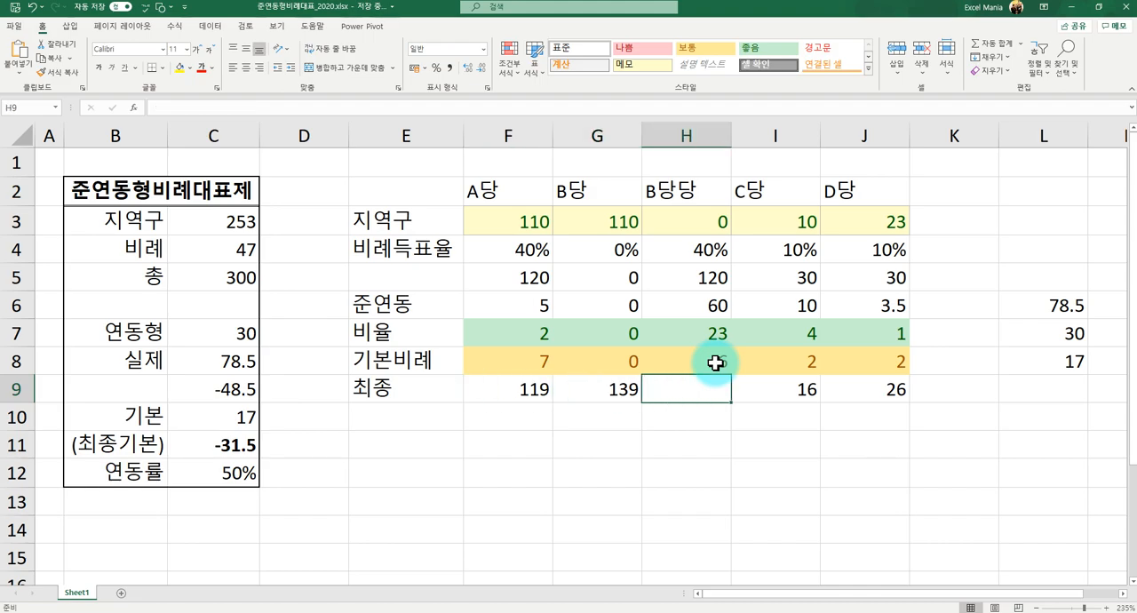
pyautogui.press('Right')
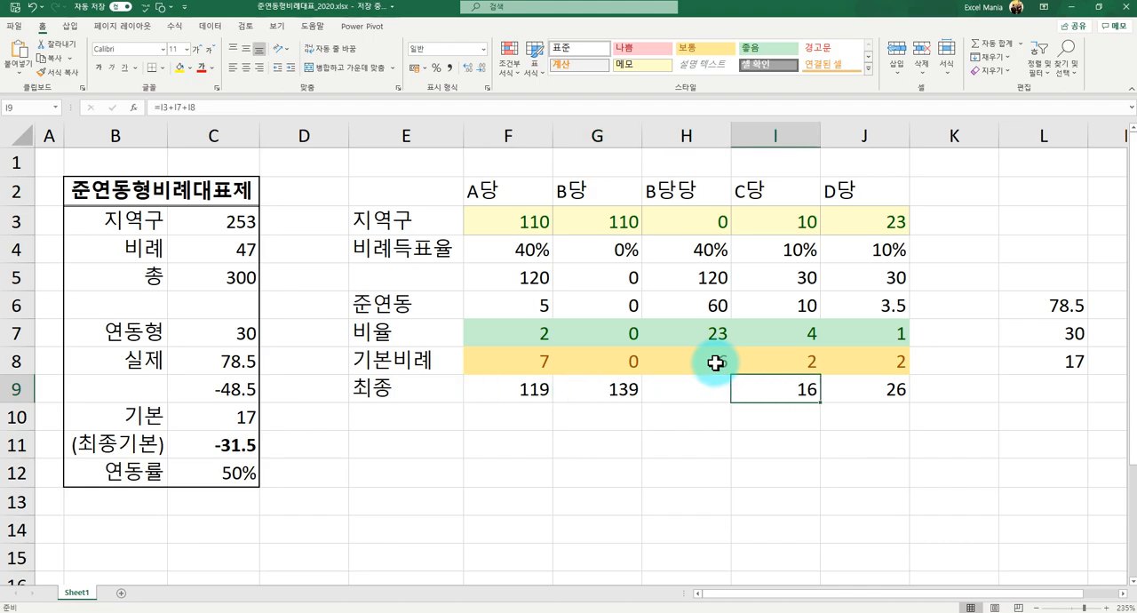
pyautogui.press('Right')
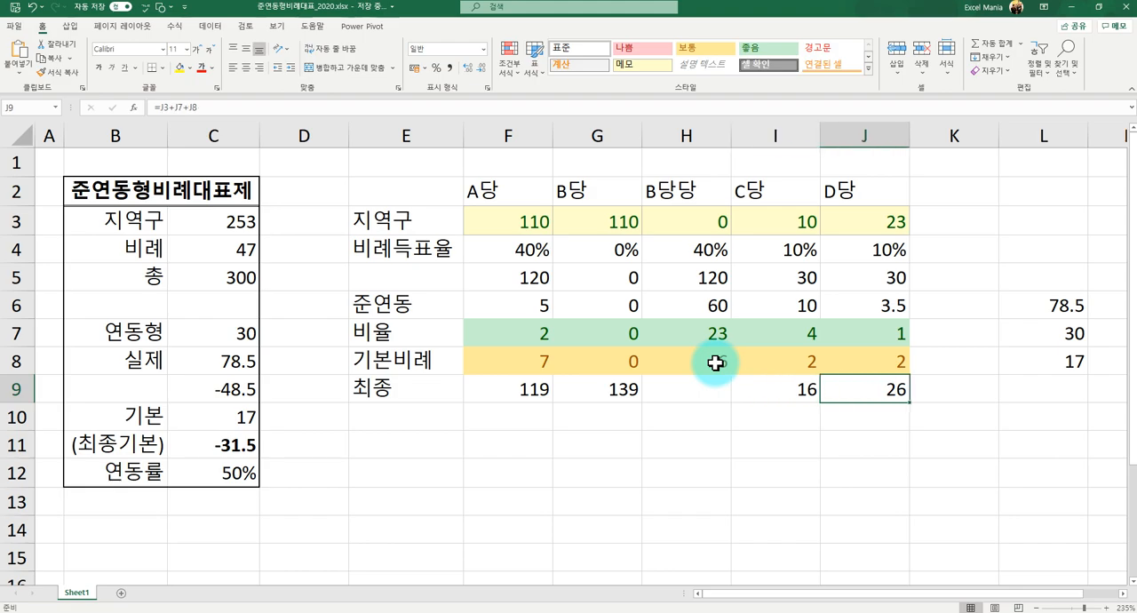
pyautogui.press('Up')
pyautogui.press('Up')
pyautogui.press('Up')
pyautogui.press('Up')
pyautogui.press('Up')
pyautogui.press('Up')
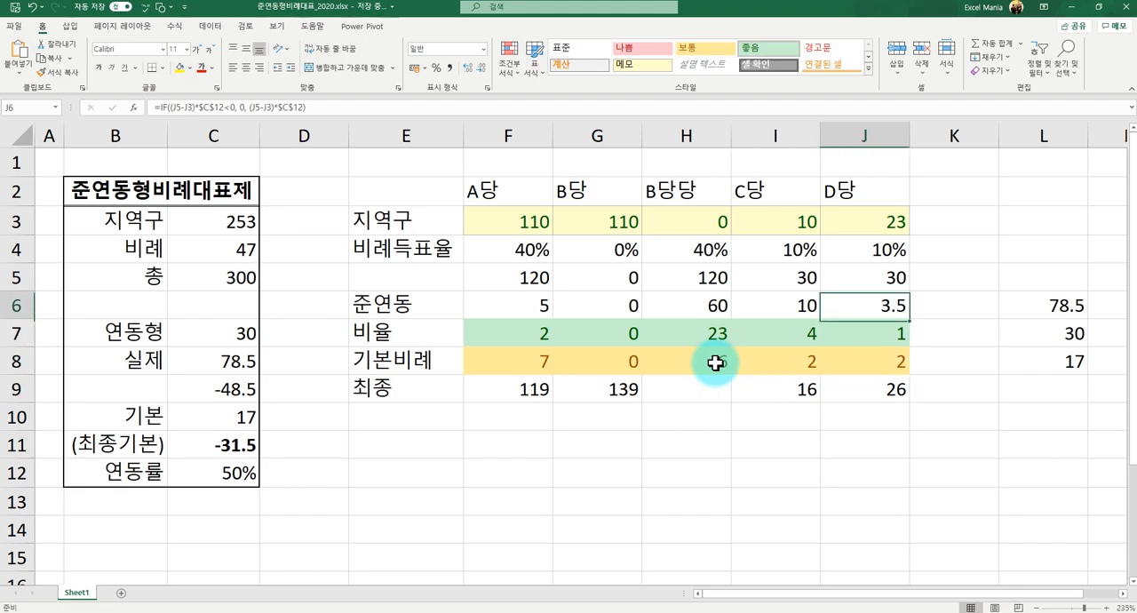
pyautogui.press('Left')
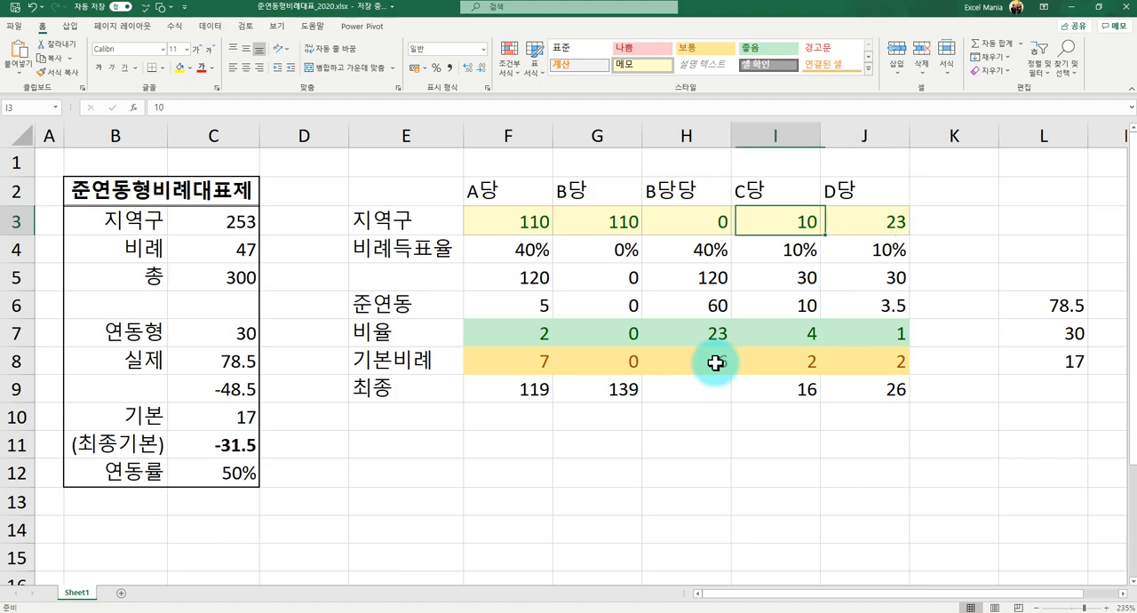
pyautogui.press('Right')
pyautogui.press('Left')
pyautogui.press('Down')
pyautogui.press('Down')
pyautogui.press('Down')
pyautogui.press('Down')
pyautogui.press('Down')
pyautogui.press('Down')
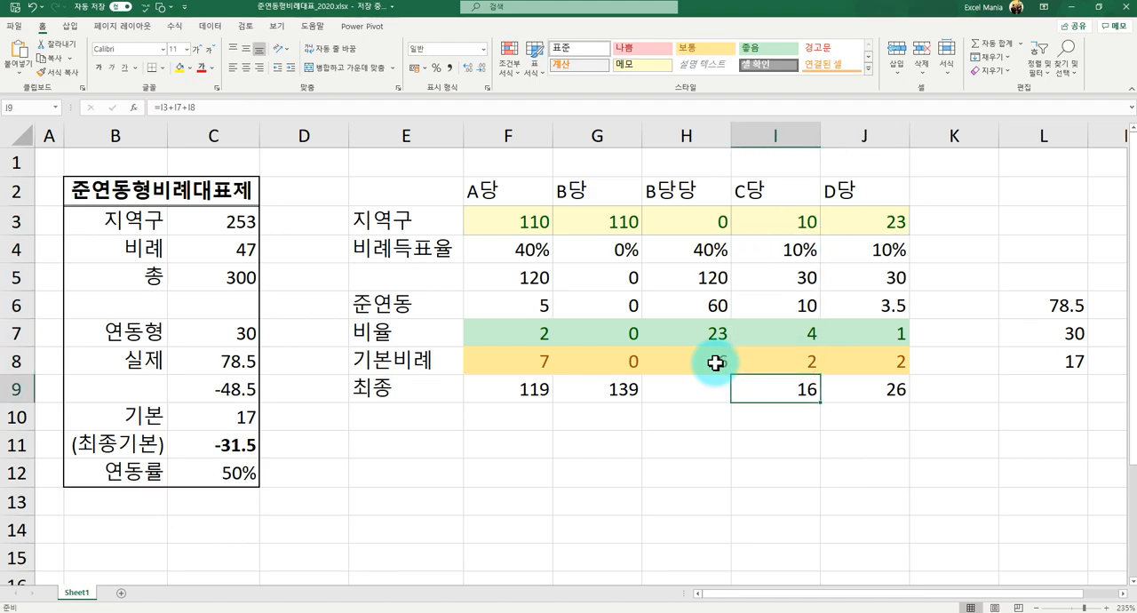
pyautogui.press('Right')
pyautogui.press('Left')
pyautogui.press('Right')
pyautogui.press('Left')
pyautogui.press('Right')
pyautogui.press('Left')
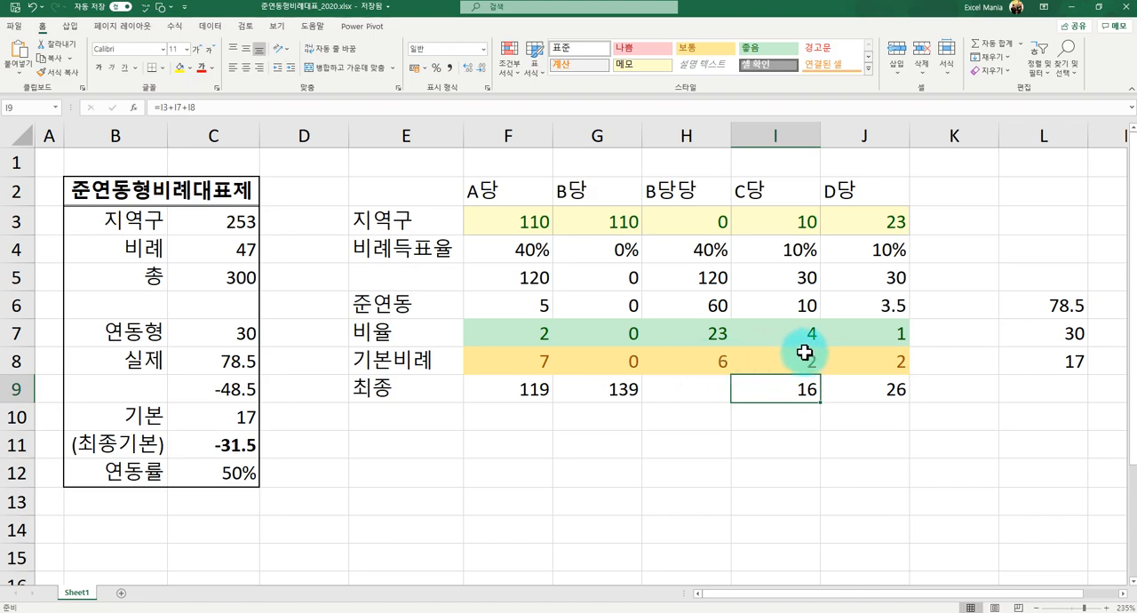
# - Add a note below the table with 특이케이스 in F11 and (음수, 소수점) in F12
pyautogui.click(495, 451)
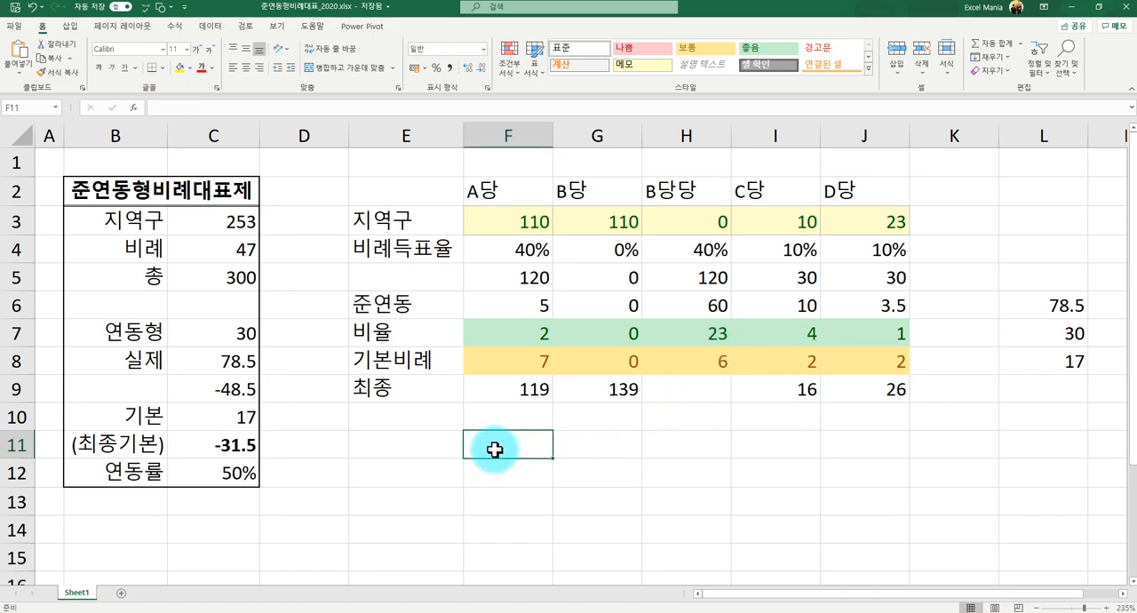
pyautogui.write('특이케잇')
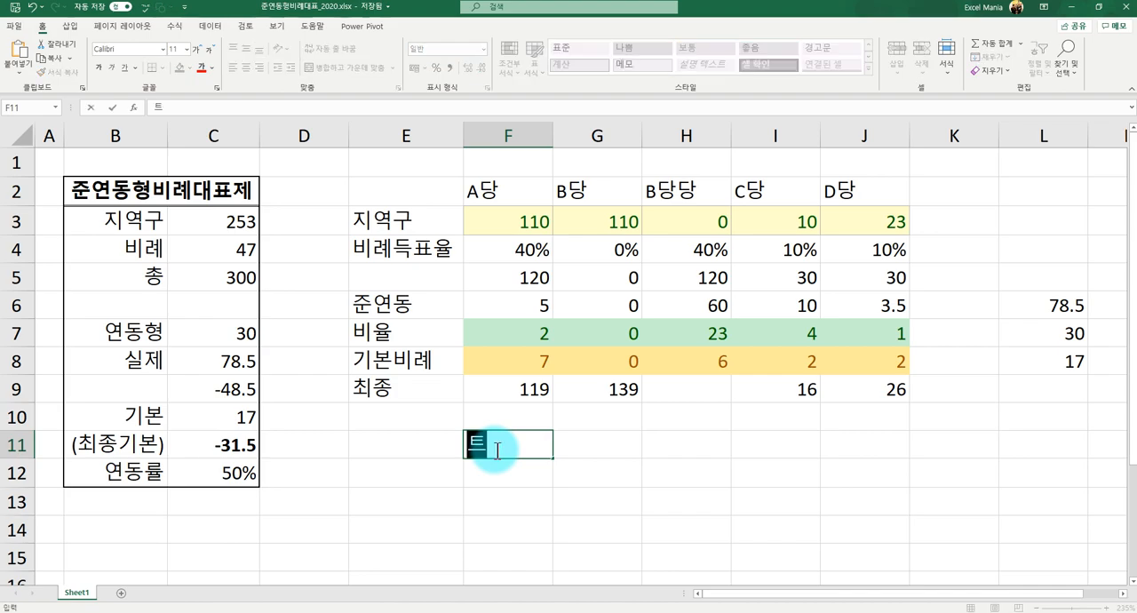
pyautogui.write('스')
pyautogui.press('Return')
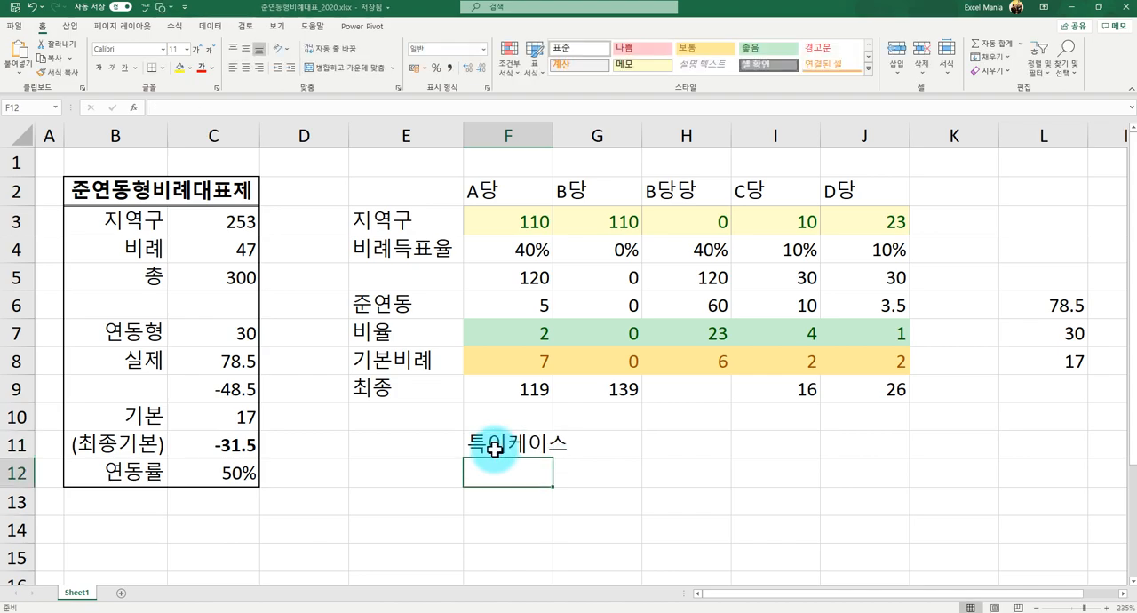
pyautogui.write('(음')
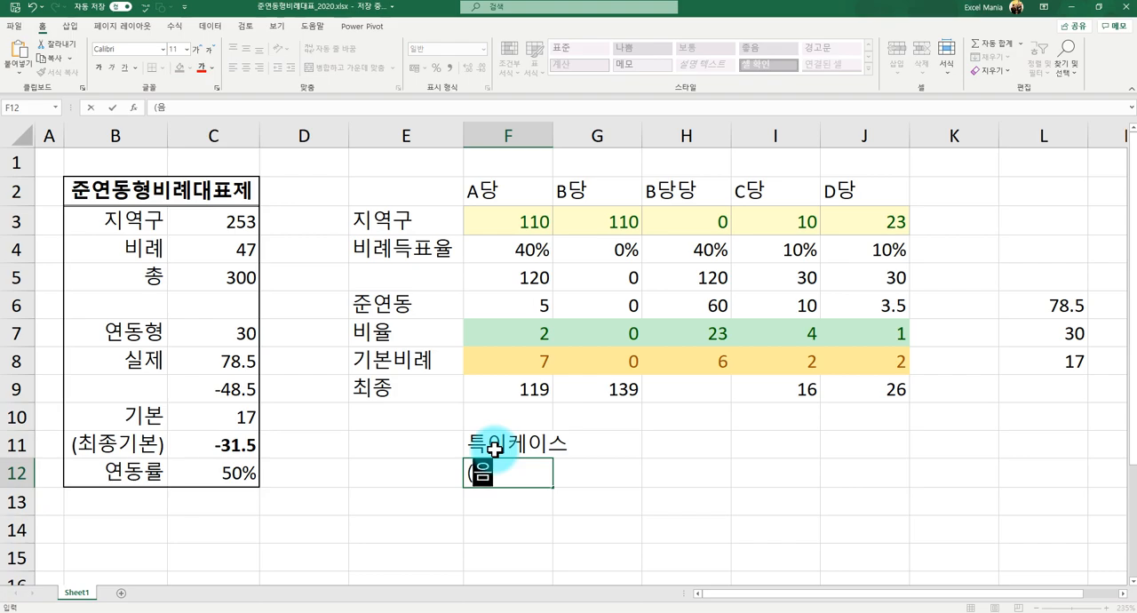
pyautogui.write('수, 소수점)')
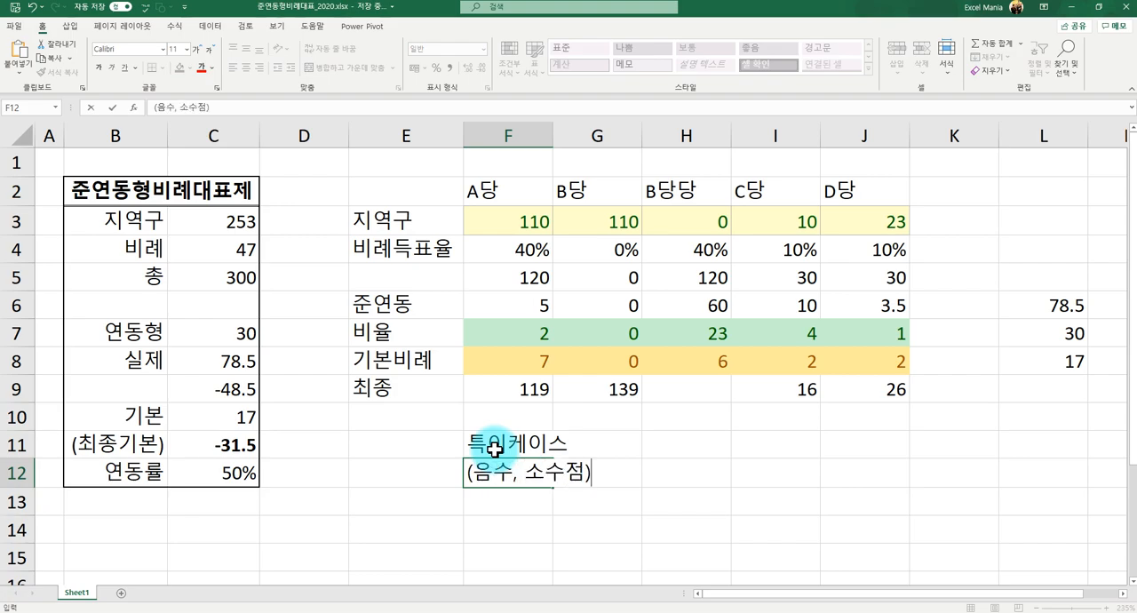
pyautogui.press('Return')
pyautogui.click(495, 449)
pyautogui.press('Down')
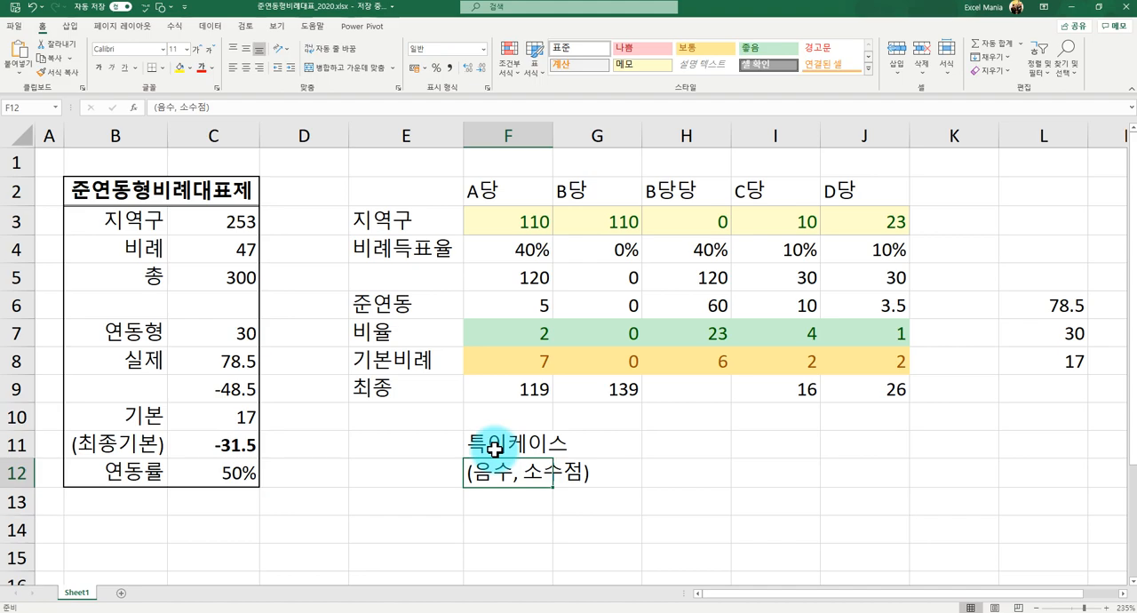
# - Apply the 나쁨 cell style to the 최종 seats in F9:J9
pyautogui.moveTo(507, 387); pyautogui.dragTo(851, 397)
pyautogui.click(630, 55)
pyautogui.click(599, 417)
pyautogui.click(532, 394)
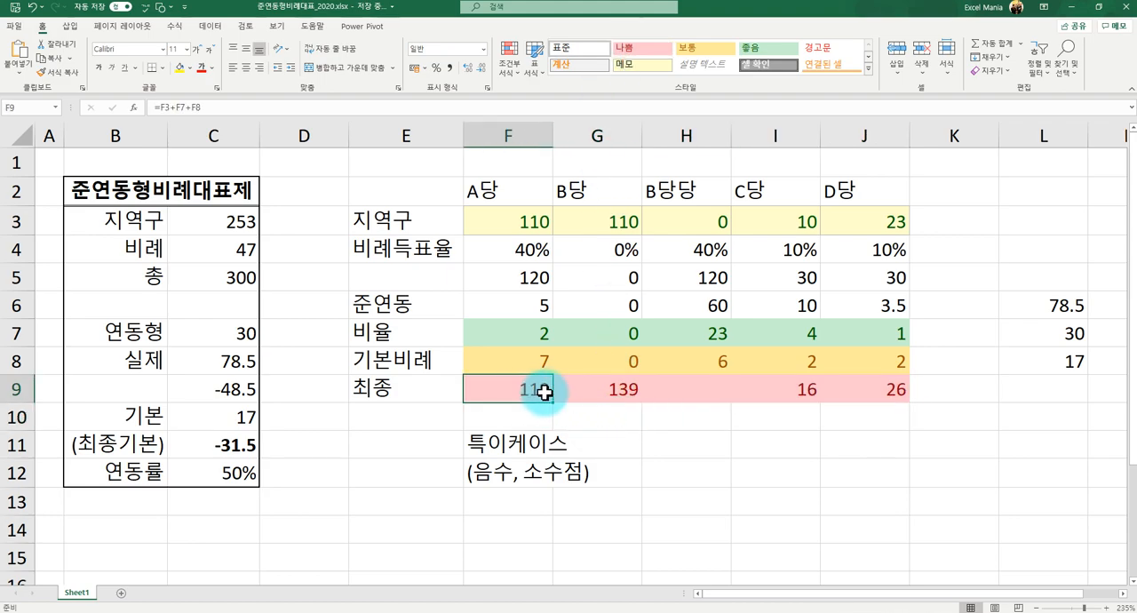
pyautogui.moveTo(532, 393); pyautogui.dragTo(848, 394)
pyautogui.click(830, 415)
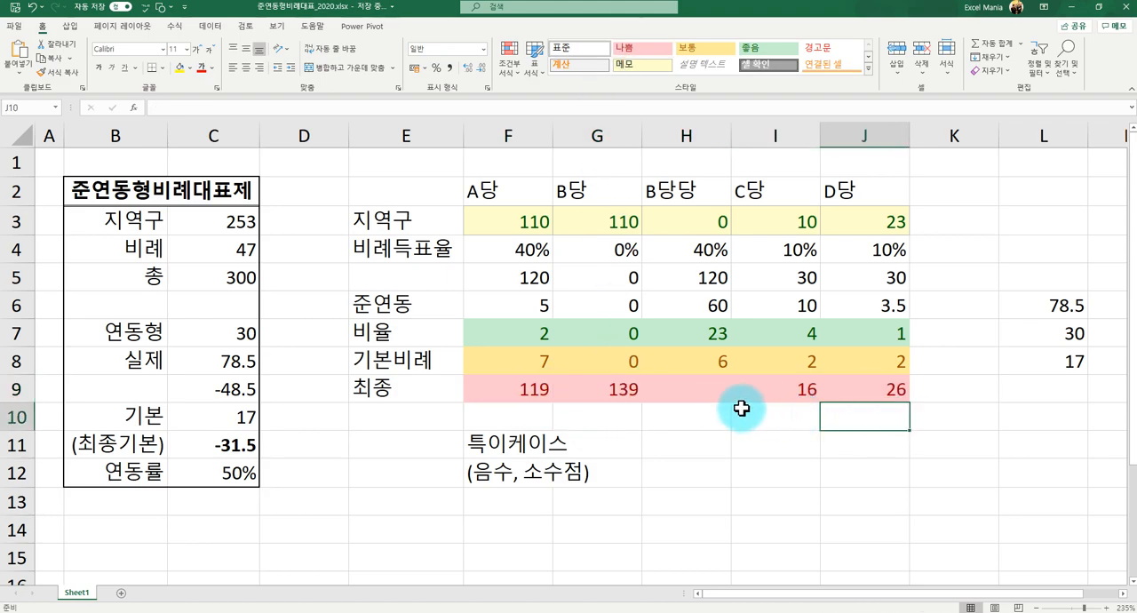
# - Make the 최종 label in E9 bold
pyautogui.click(435, 384)
pyautogui.hotkey('ctrl', 'b')
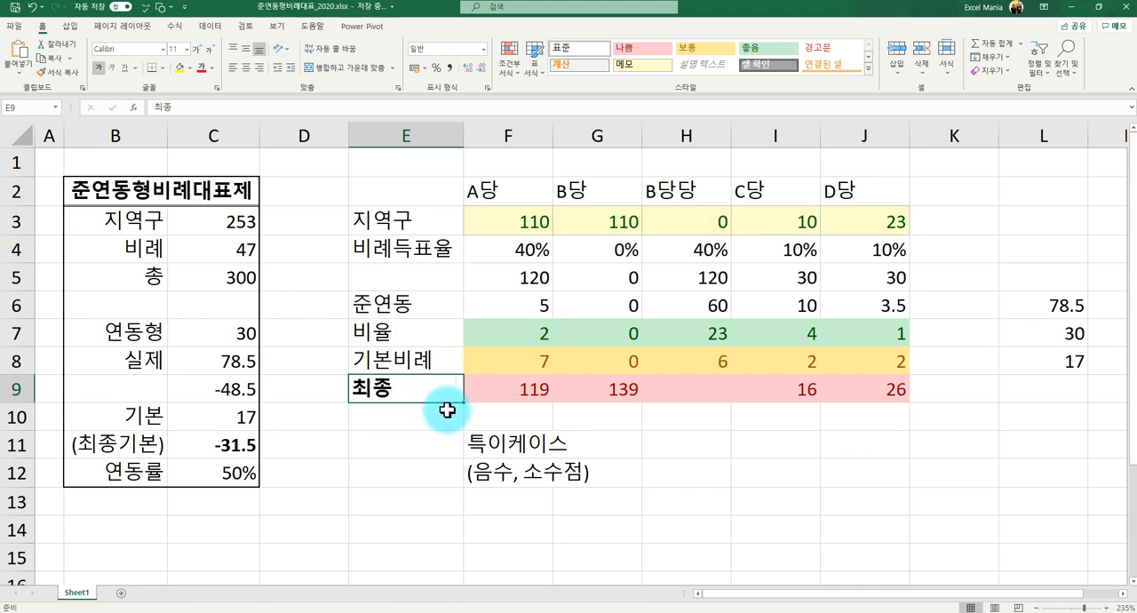
pyautogui.click(447, 409)
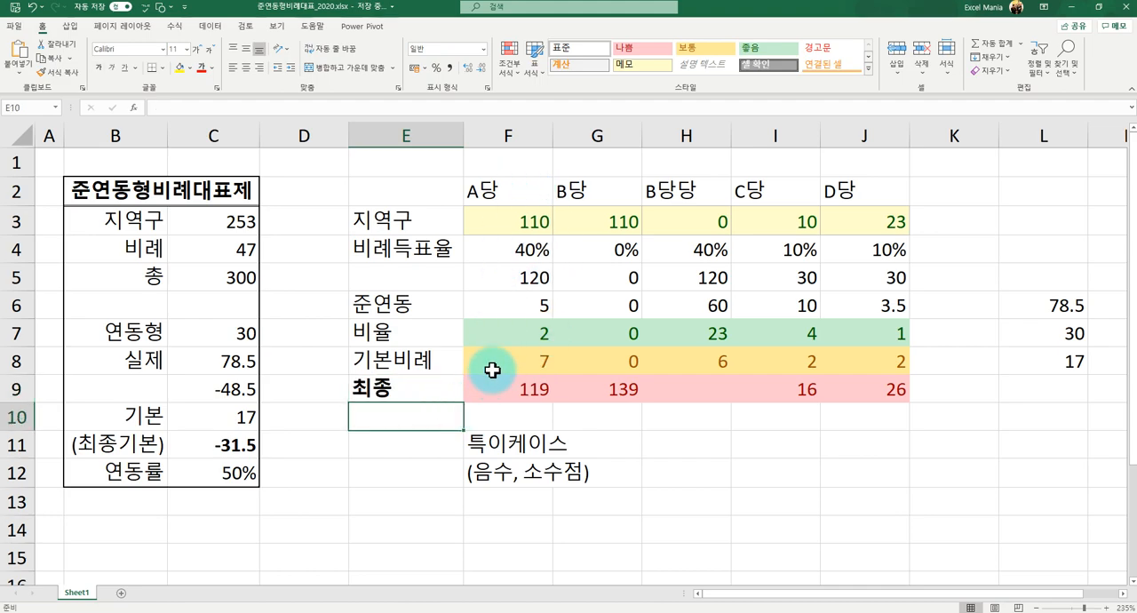